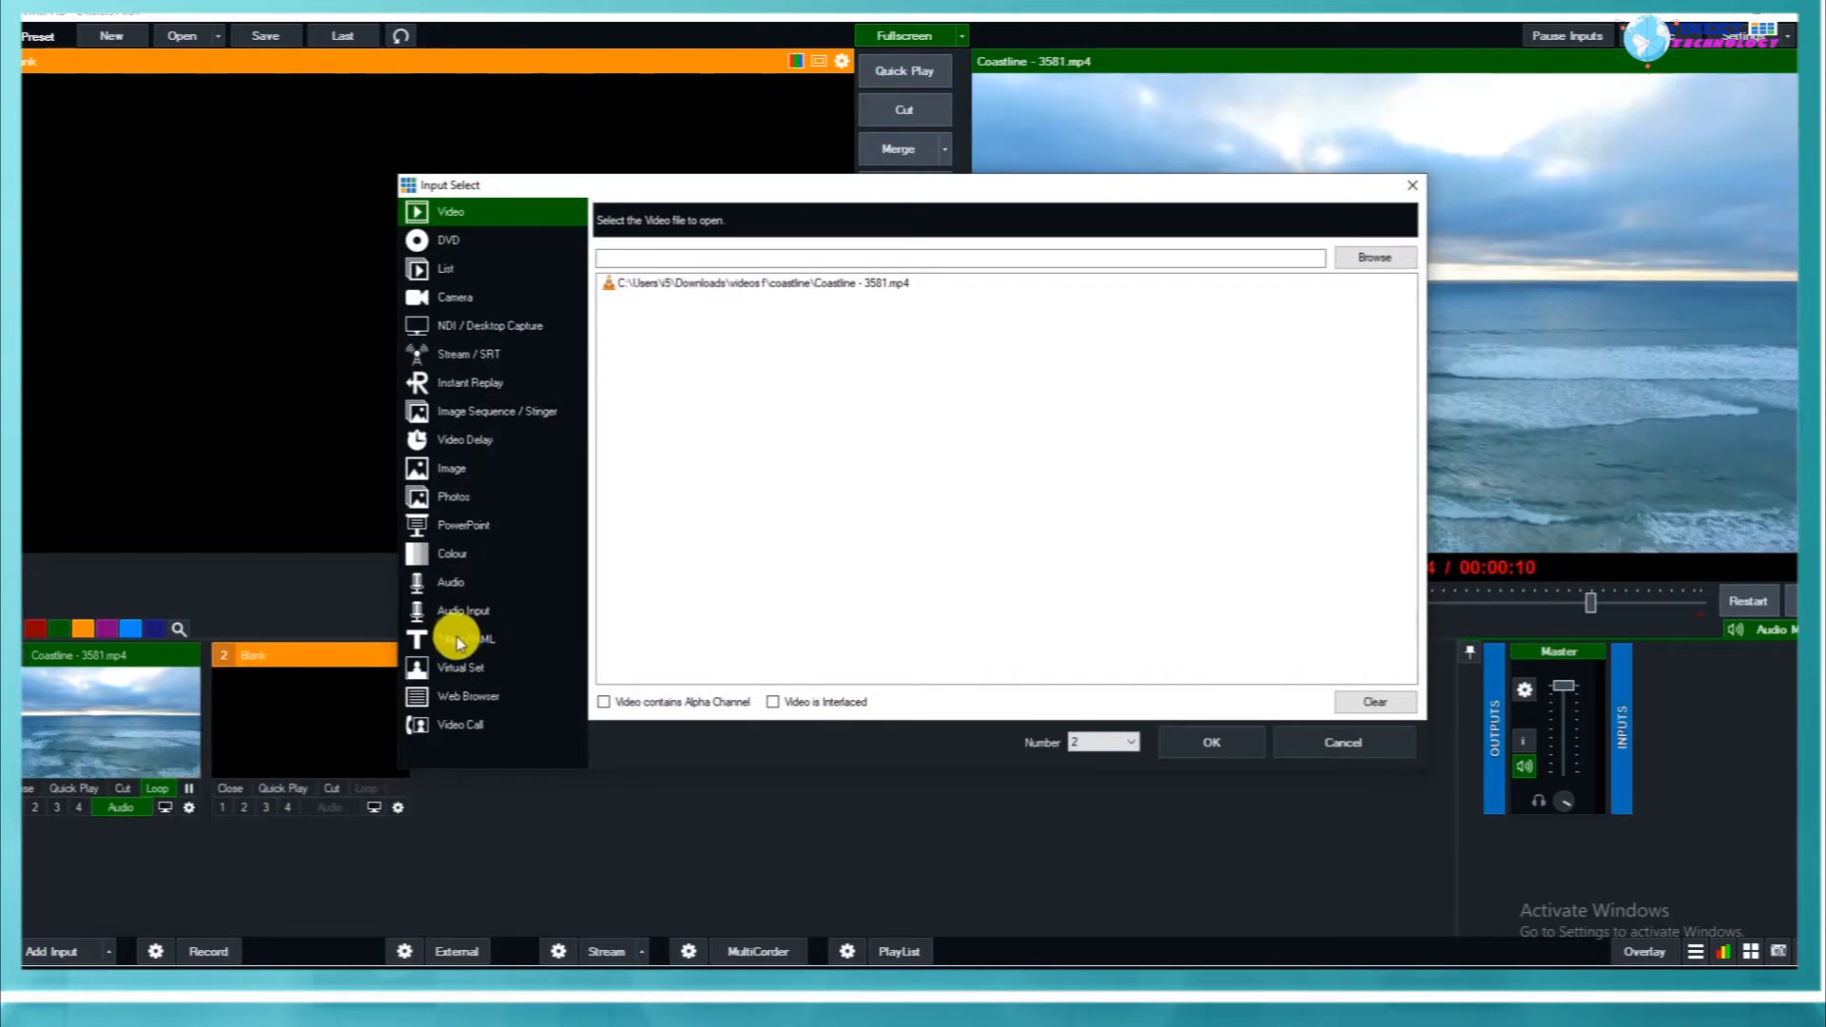
Add the TickerHD title template as input 2.
{"action": "left_click", "coordinate": [466, 638]}
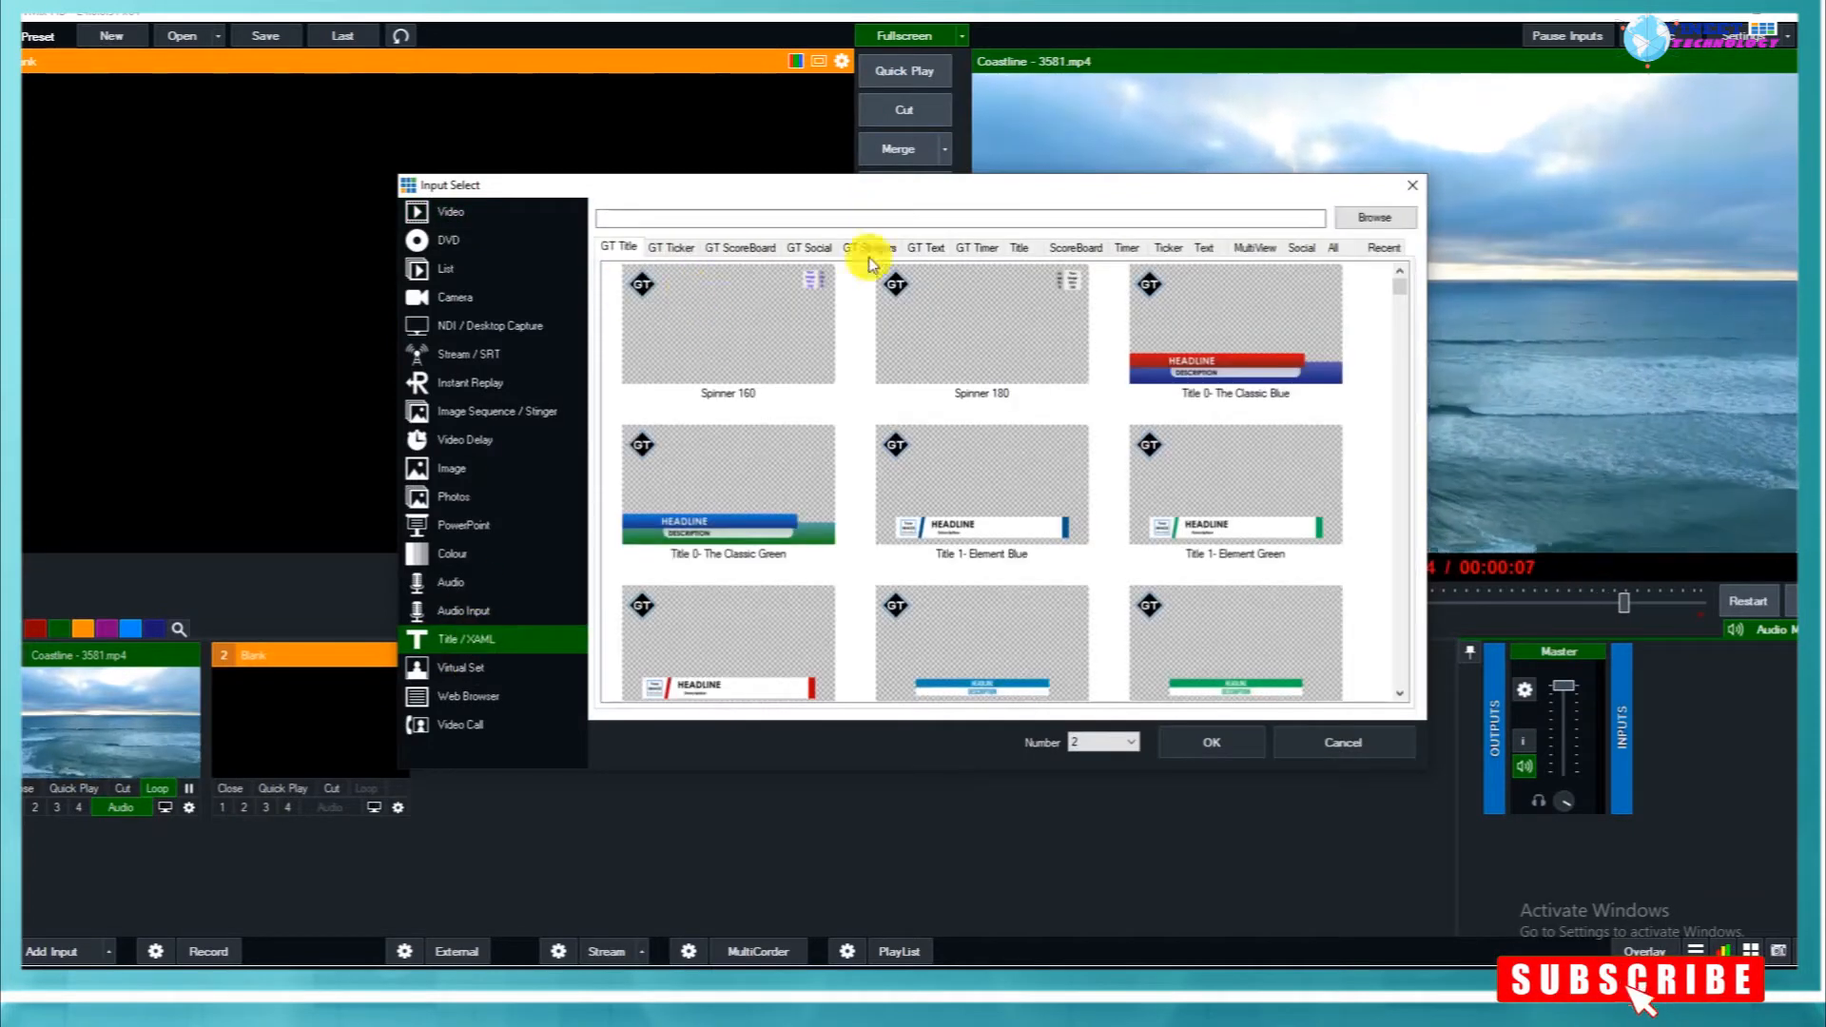
{"action": "left_click", "coordinate": [1169, 250]}
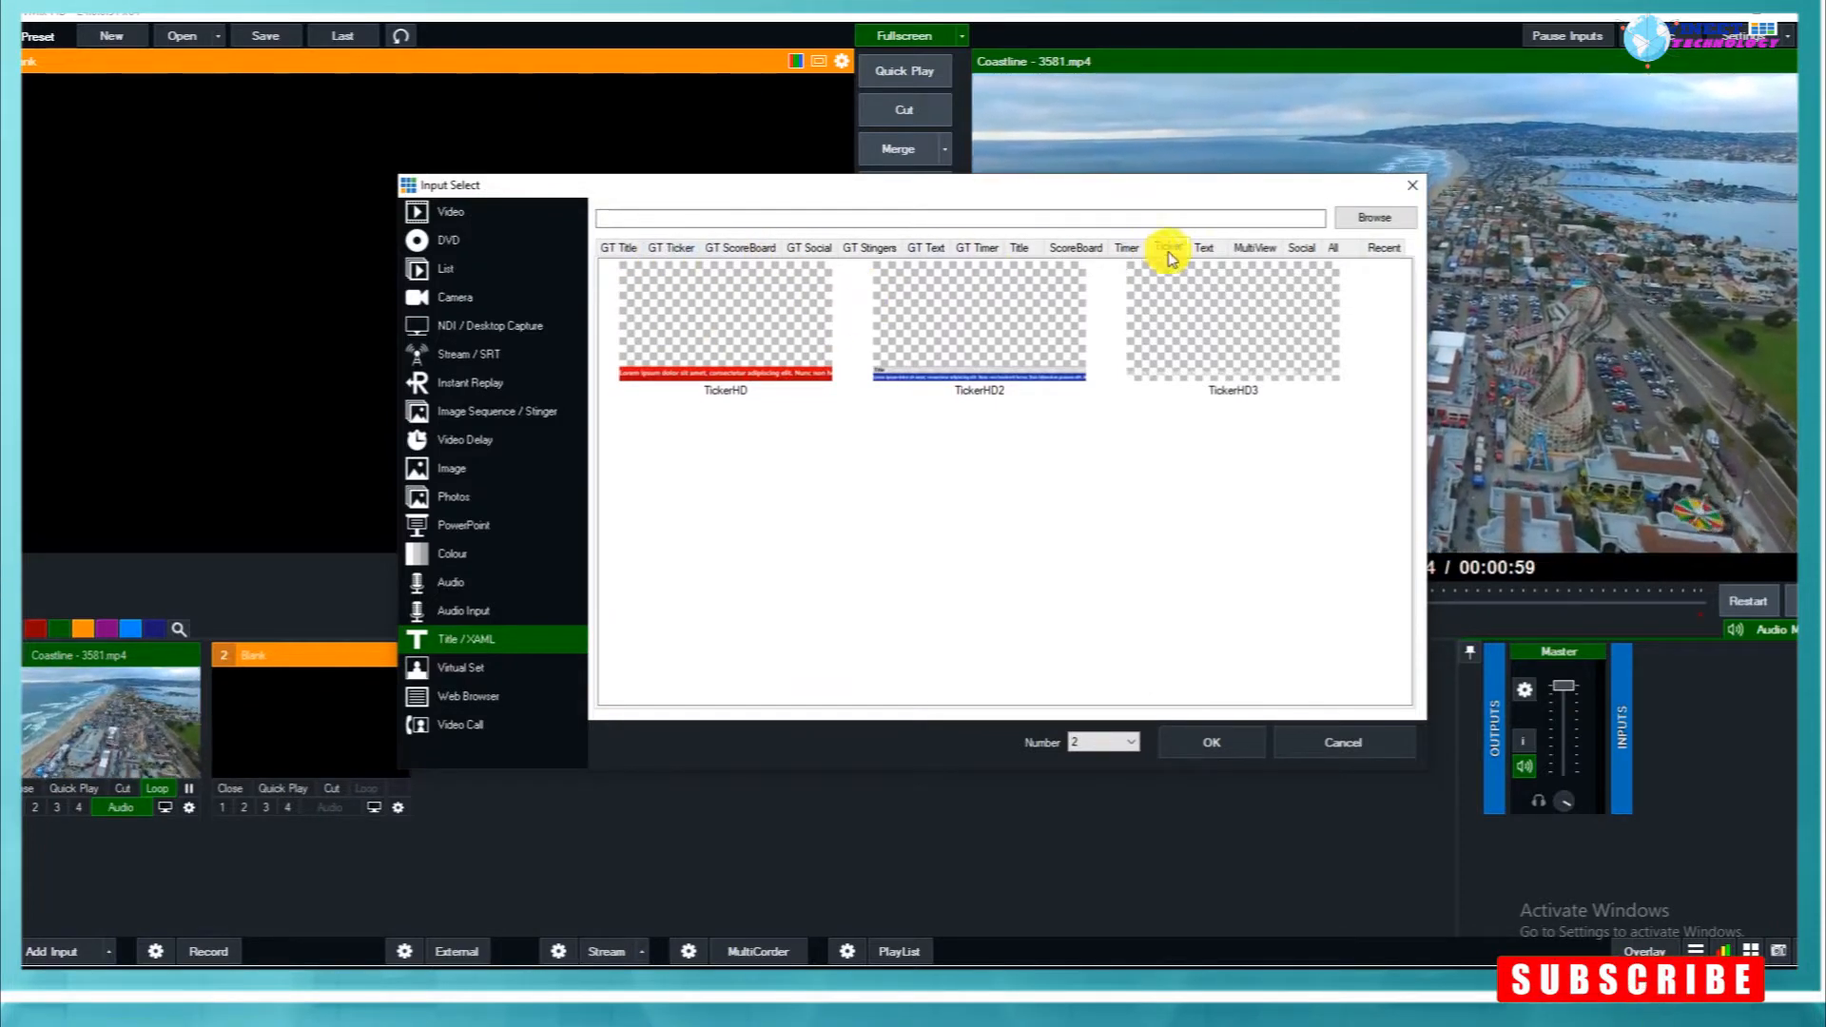
{"action": "double_click", "coordinate": [706, 345]}
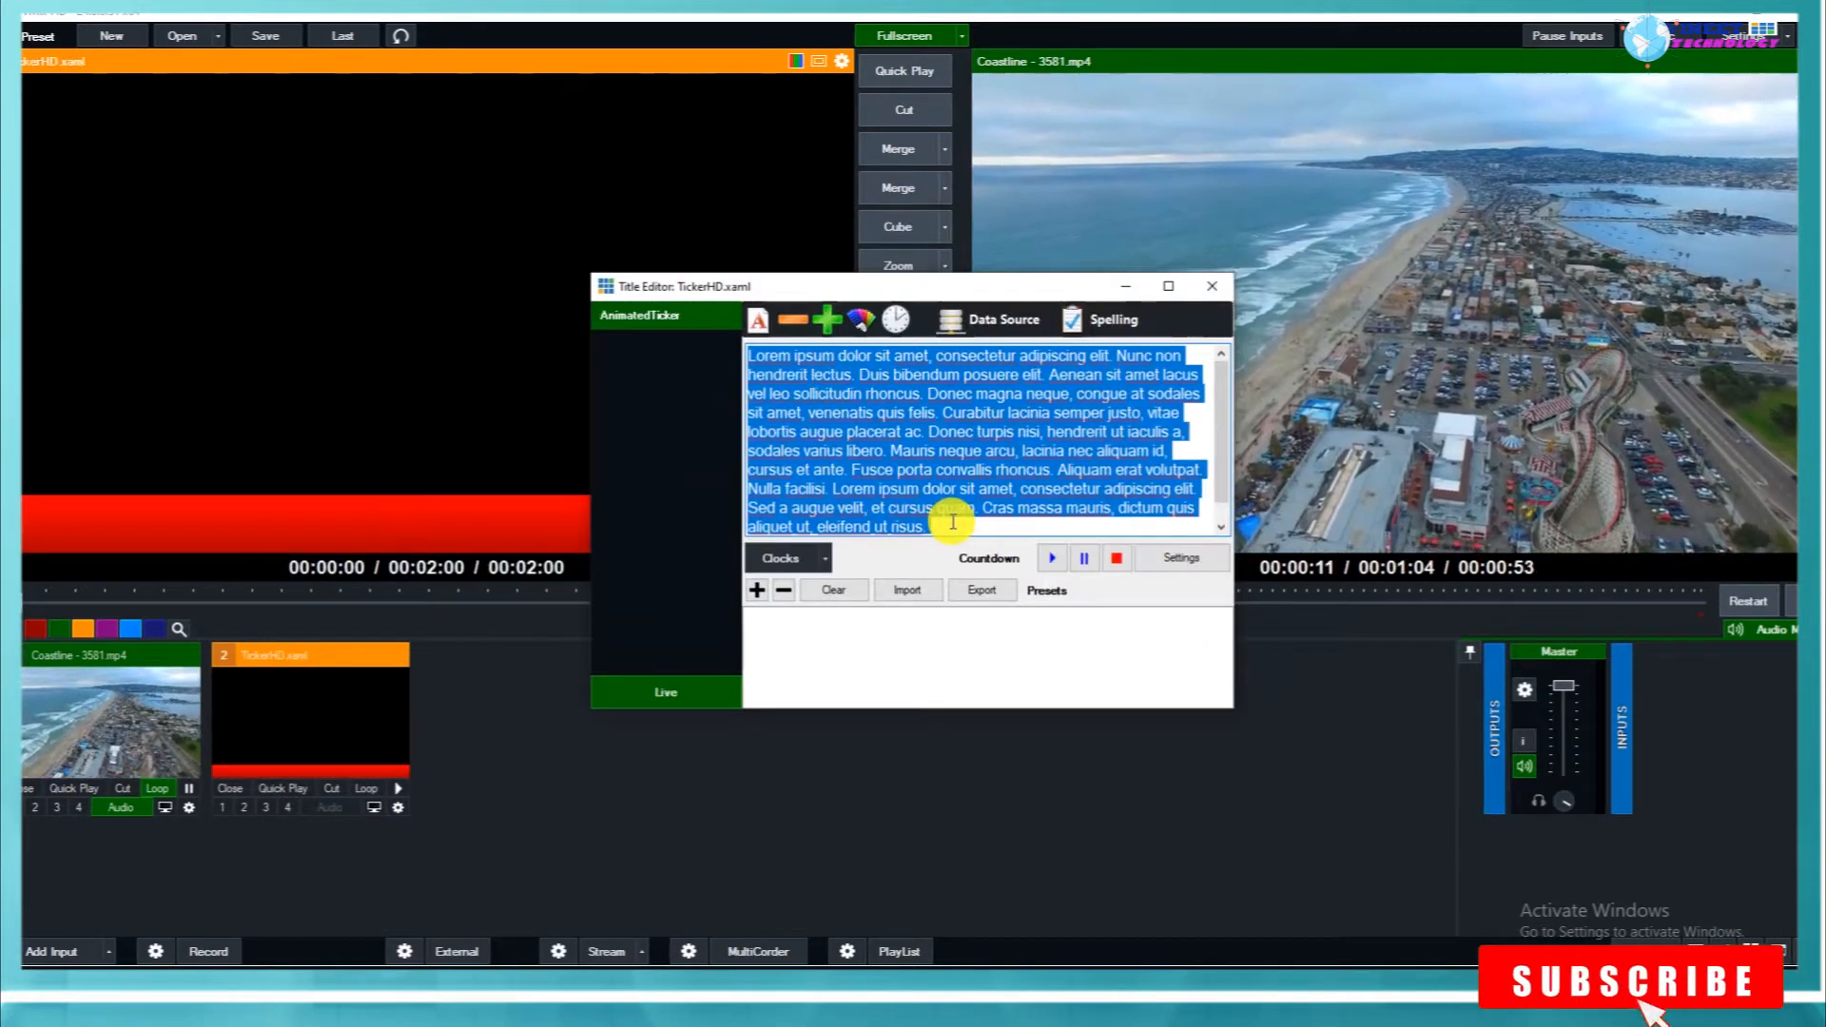
Select the ticker's placeholder text and look over its font settings.
{"action": "left_click_drag", "start_coordinate": [952, 522], "coordinate": [756, 318]}
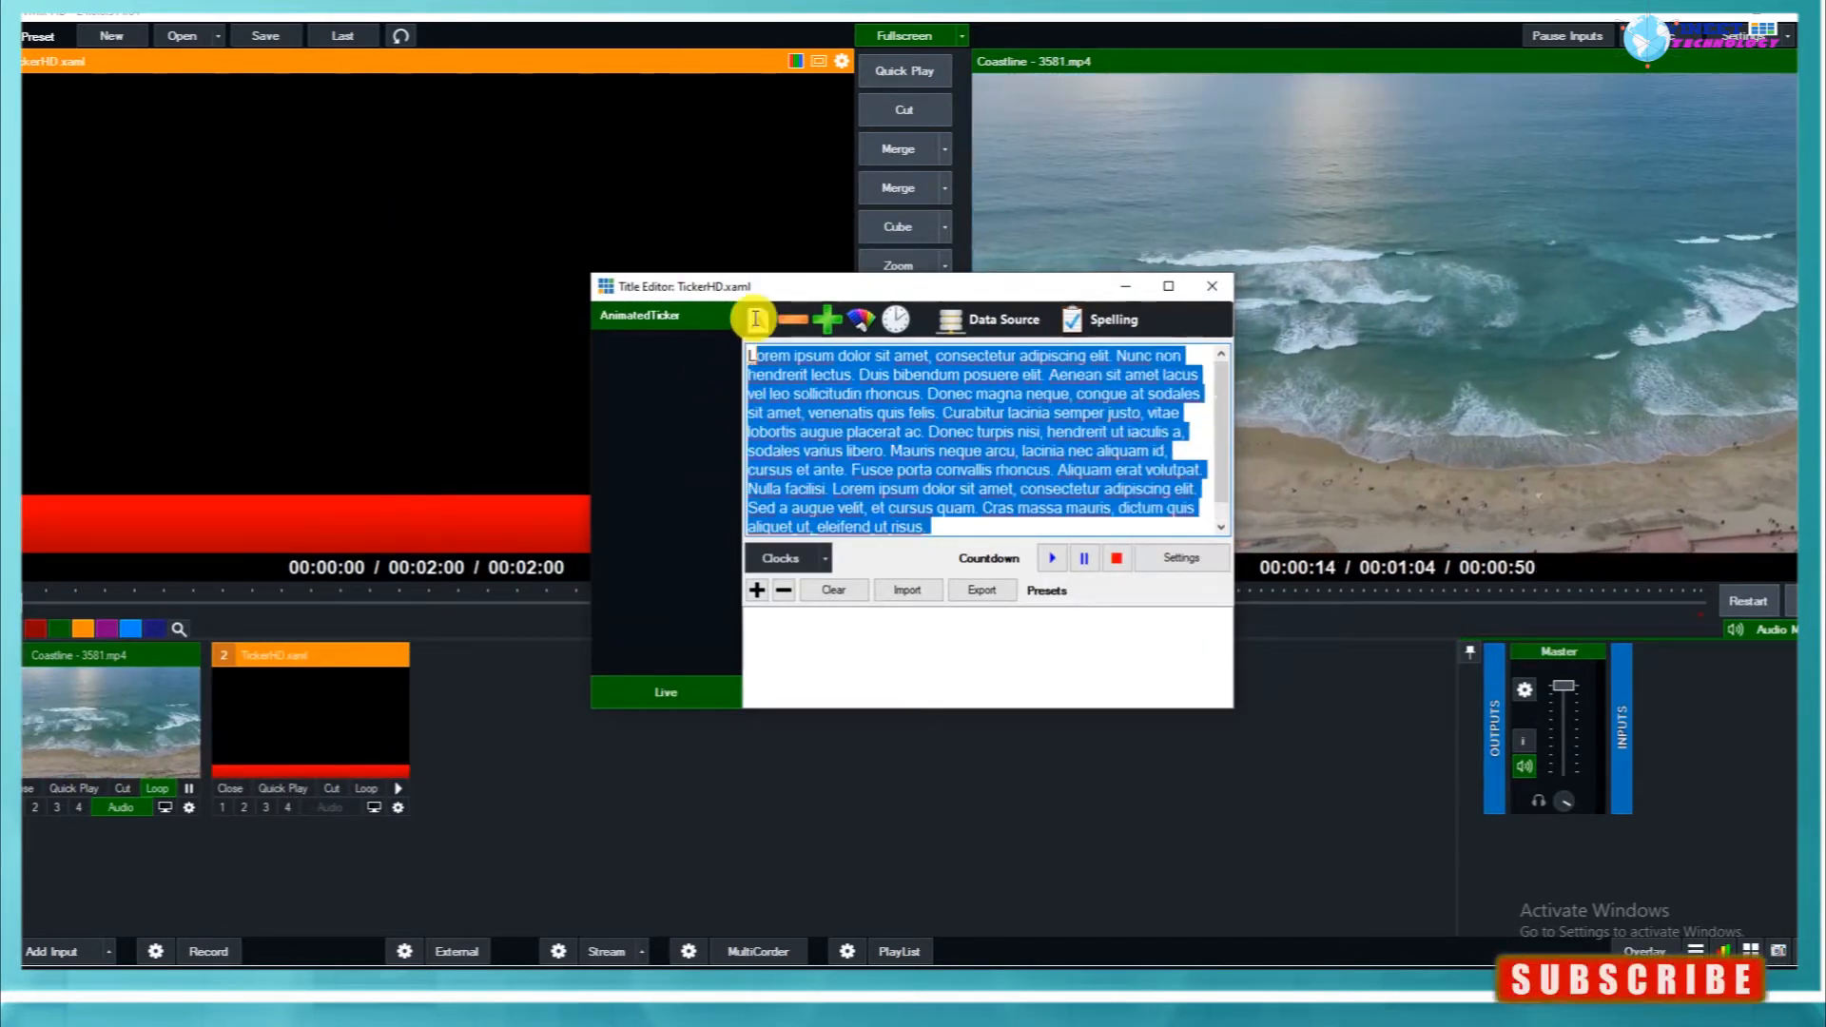
{"action": "left_click", "coordinate": [820, 377]}
{"action": "left_click_drag", "start_coordinate": [942, 528], "coordinate": [745, 334]}
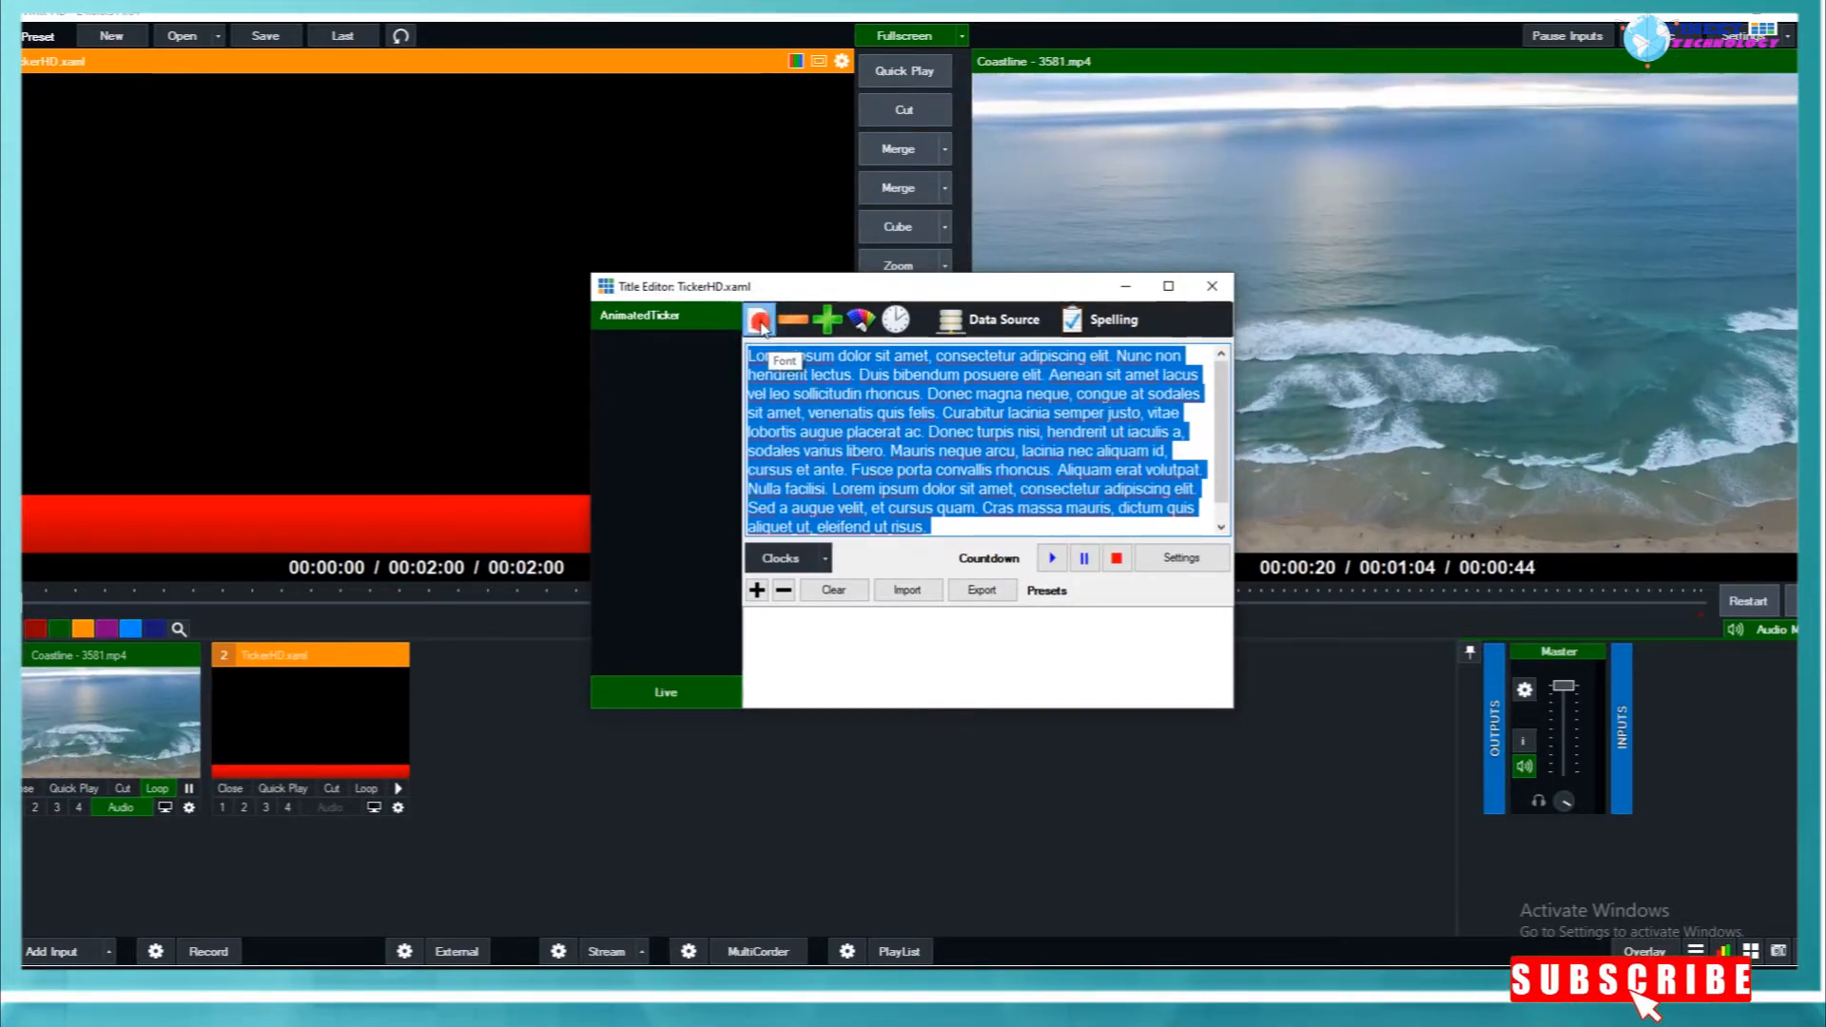
{"action": "left_click", "coordinate": [766, 324]}
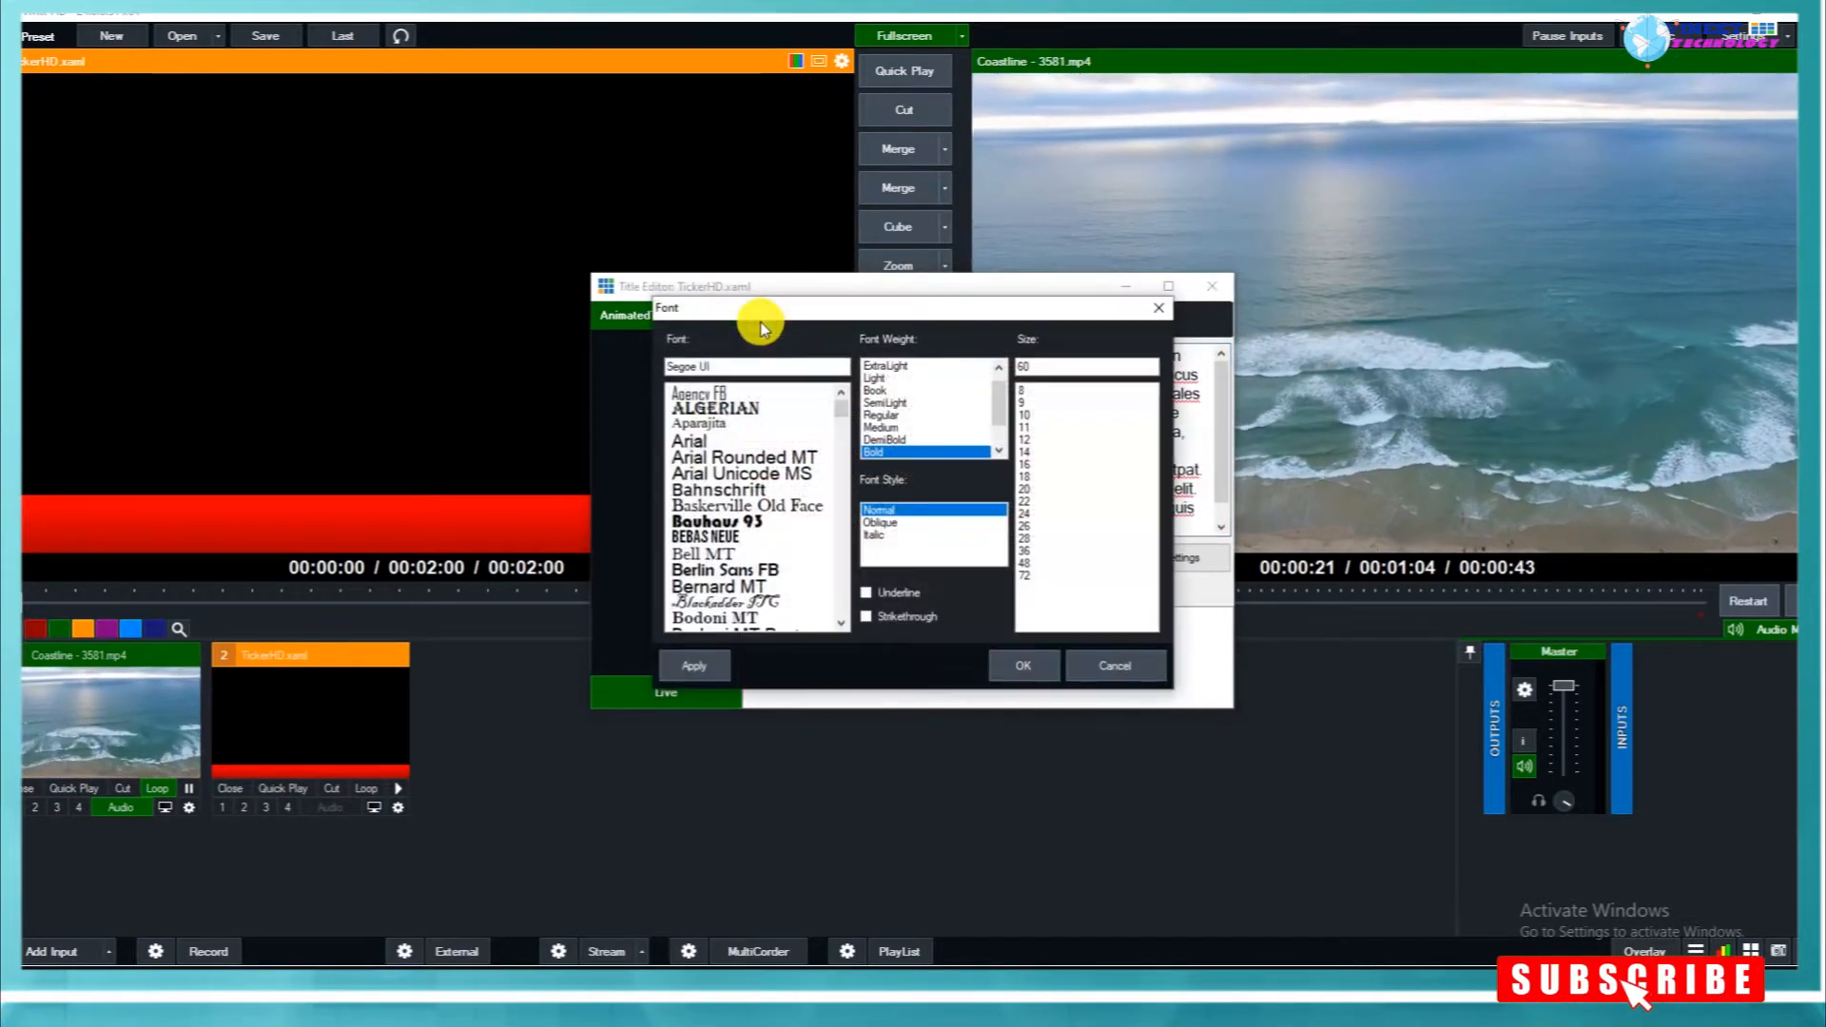
{"action": "left_click", "coordinate": [1096, 664]}
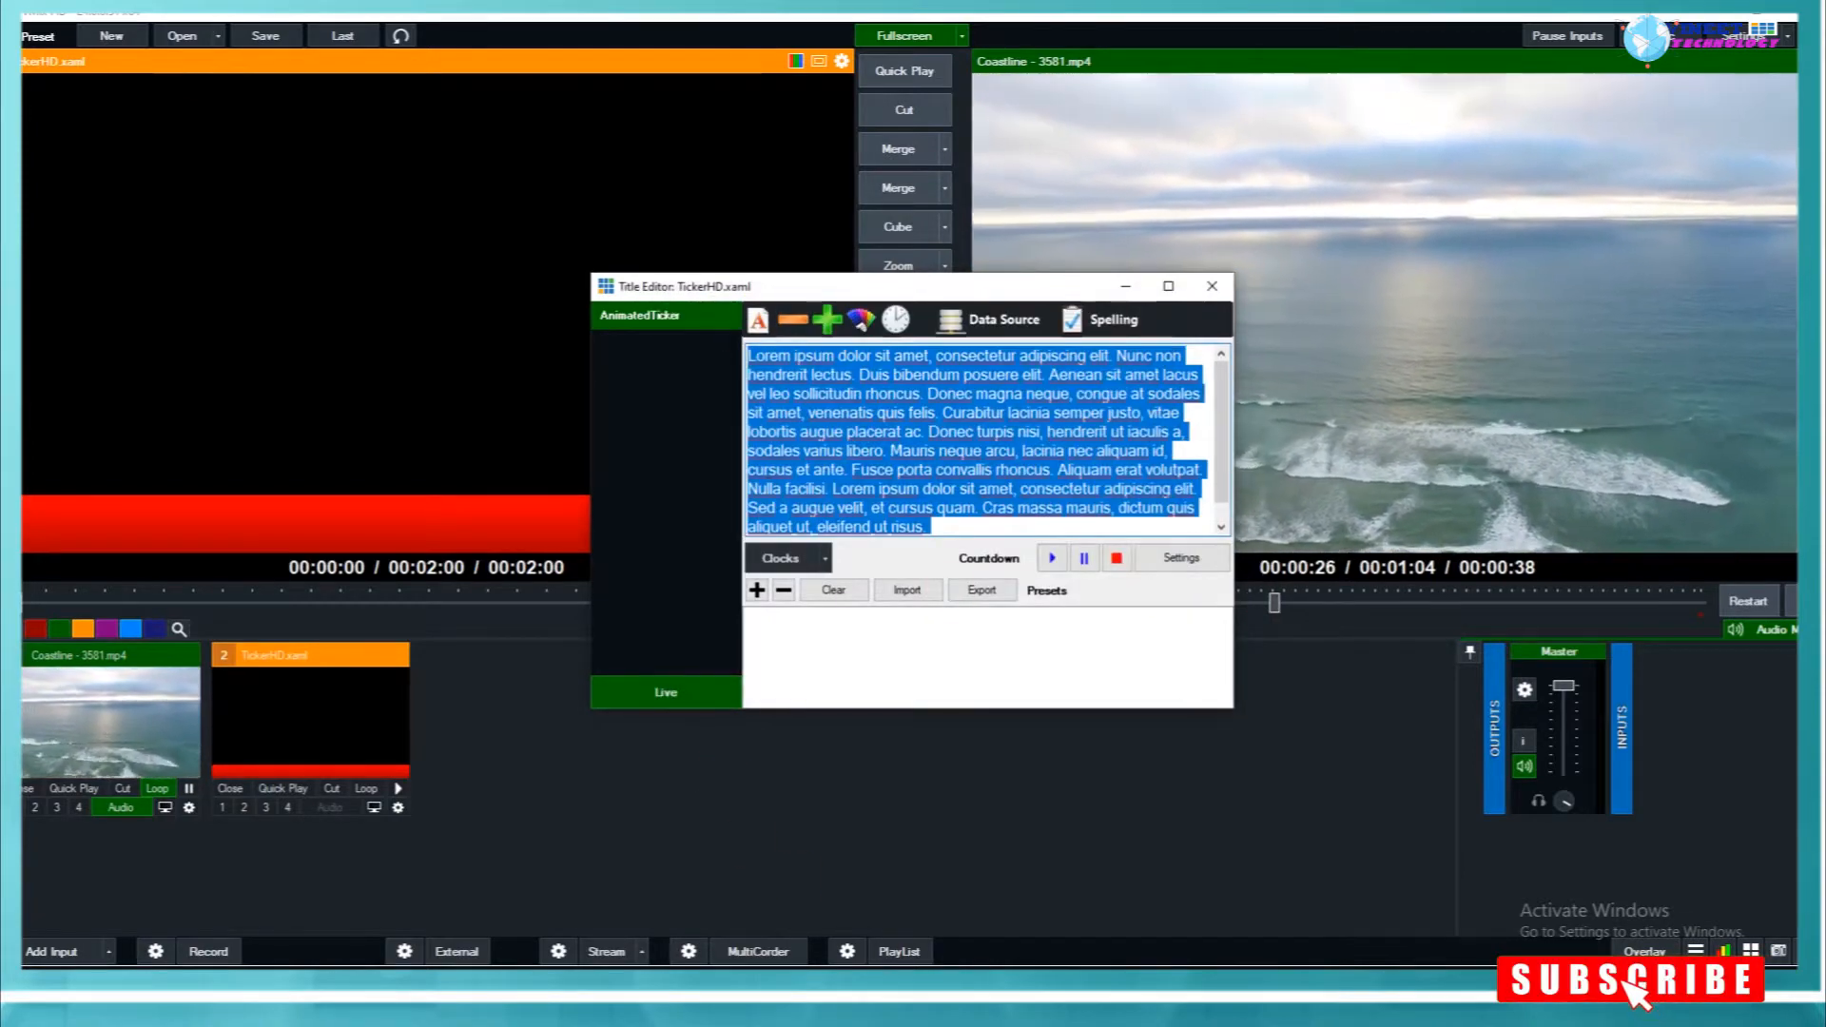
Switch to the NDTV article in Chrome and copy the paragraph beginning "According to The News".
{"action": "left_click", "coordinate": [724, 985]}
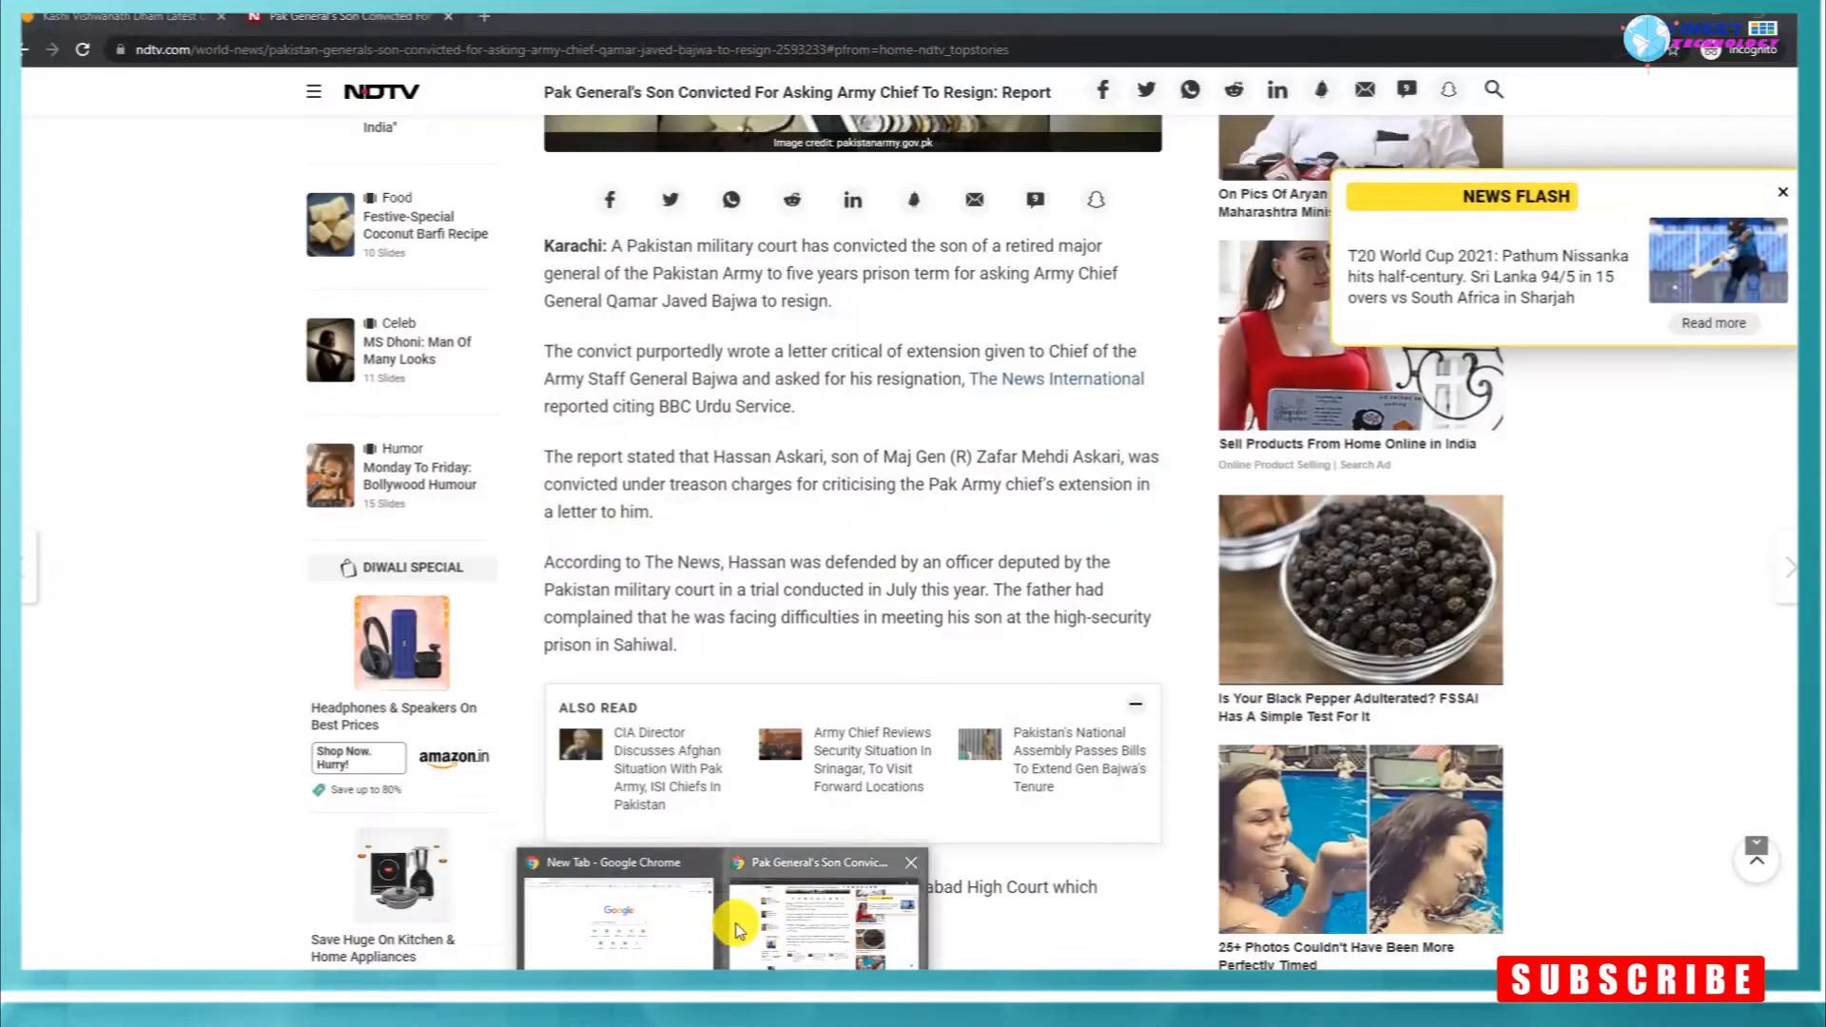
{"action": "left_click", "coordinate": [823, 921]}
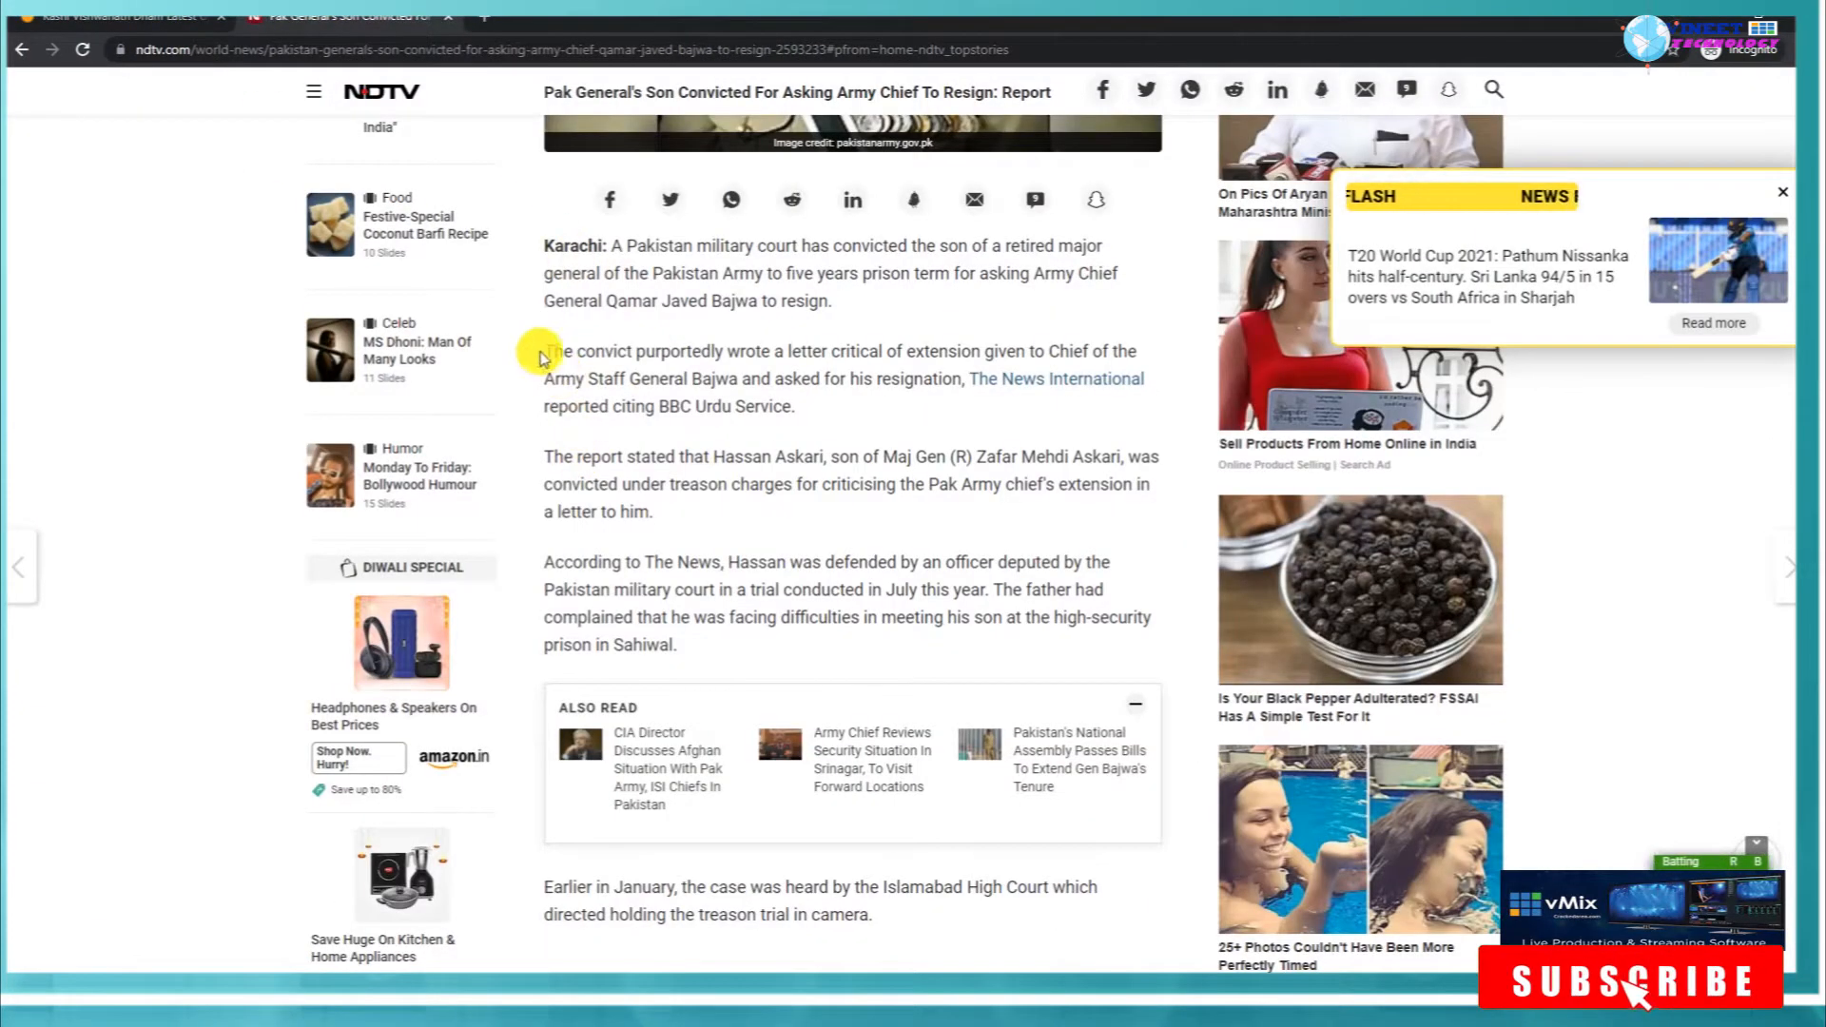
{"action": "left_click_drag", "start_coordinate": [546, 352], "coordinate": [781, 415]}
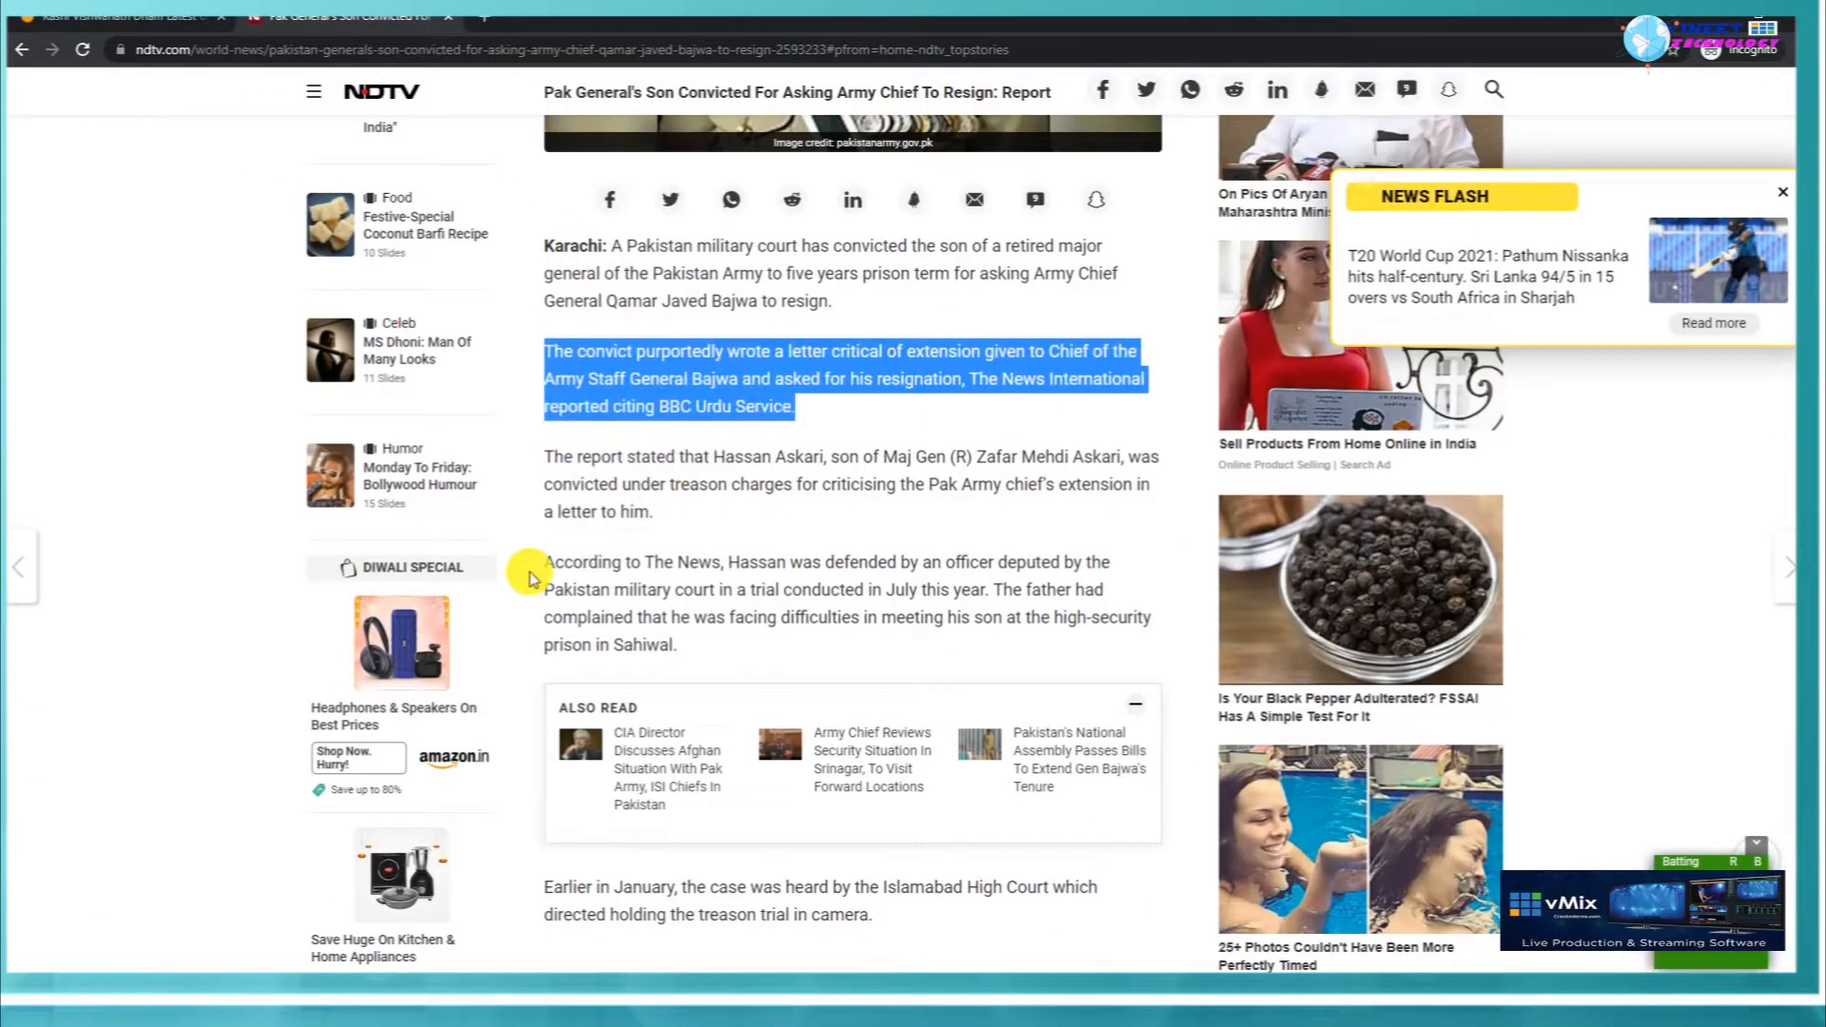
{"action": "left_click_drag", "start_coordinate": [547, 562], "coordinate": [691, 644]}
{"action": "key", "text": "ctrl+c"}
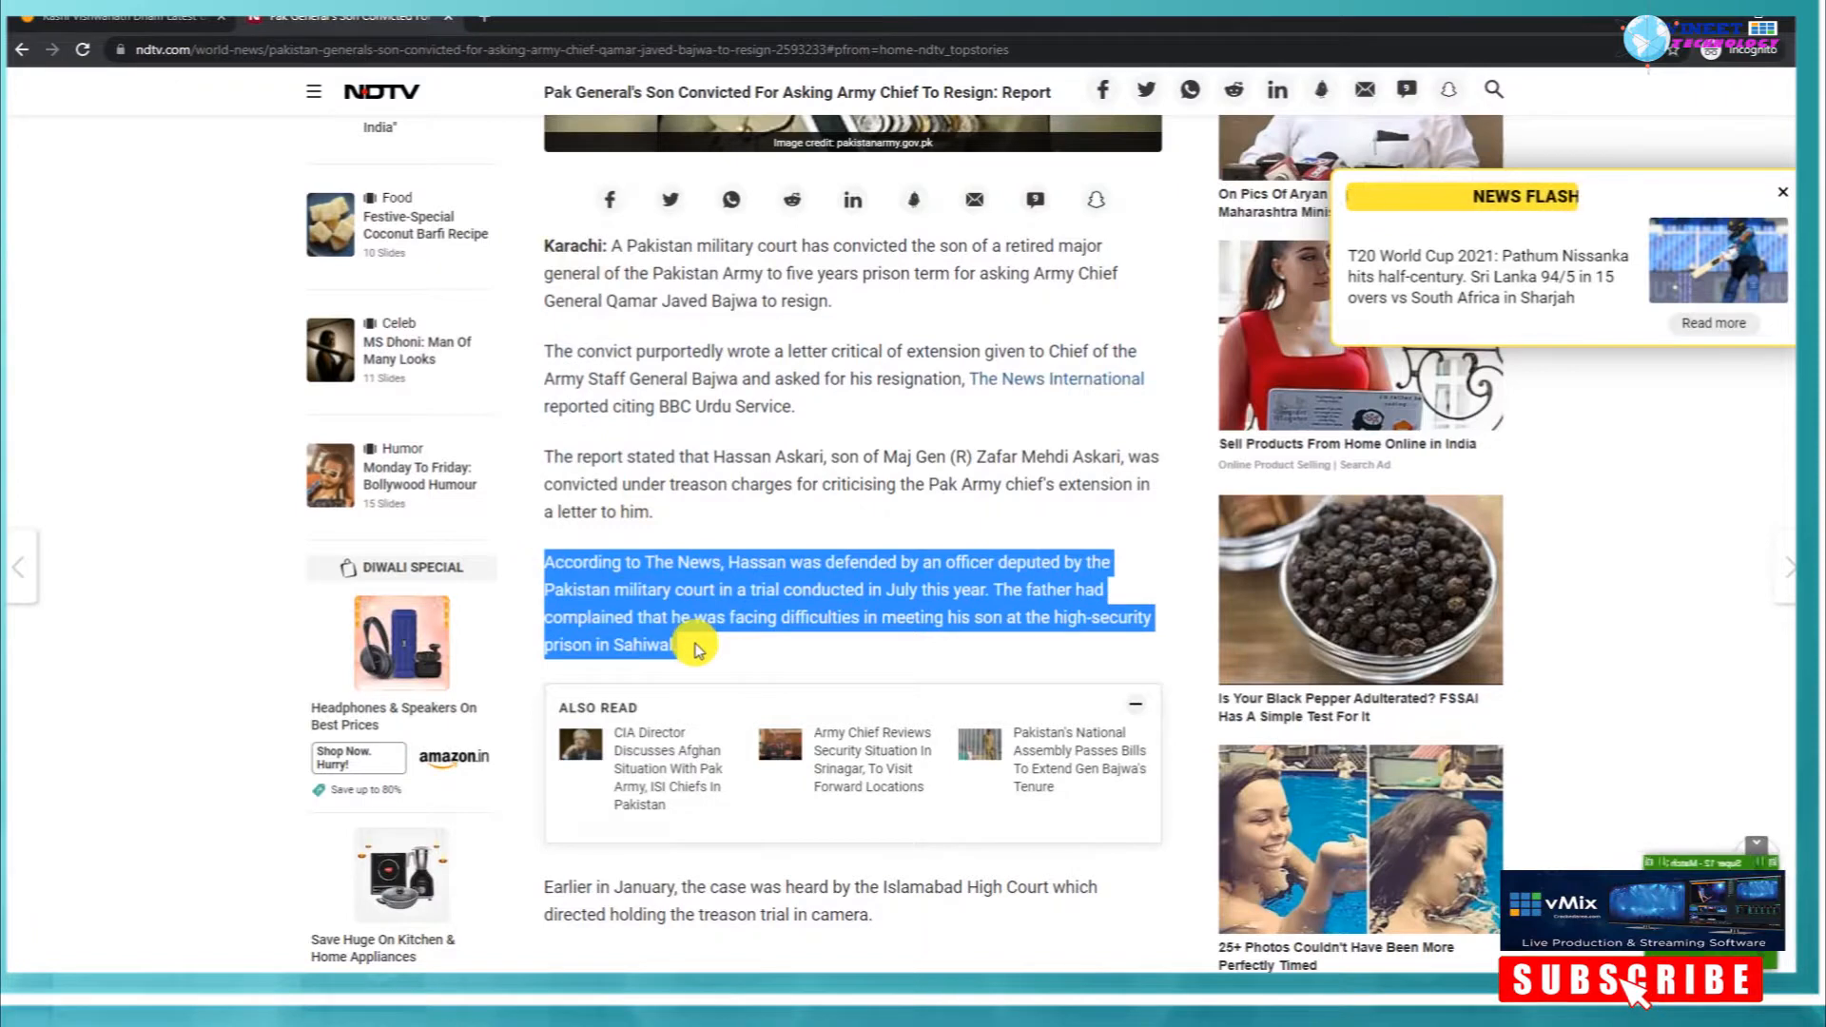
Back in vMix, replace the TickerHD placeholder text with the copied paragraph and show the ticker on overlay 1.
{"action": "left_click", "coordinate": [679, 989]}
{"action": "left_click", "coordinate": [744, 929]}
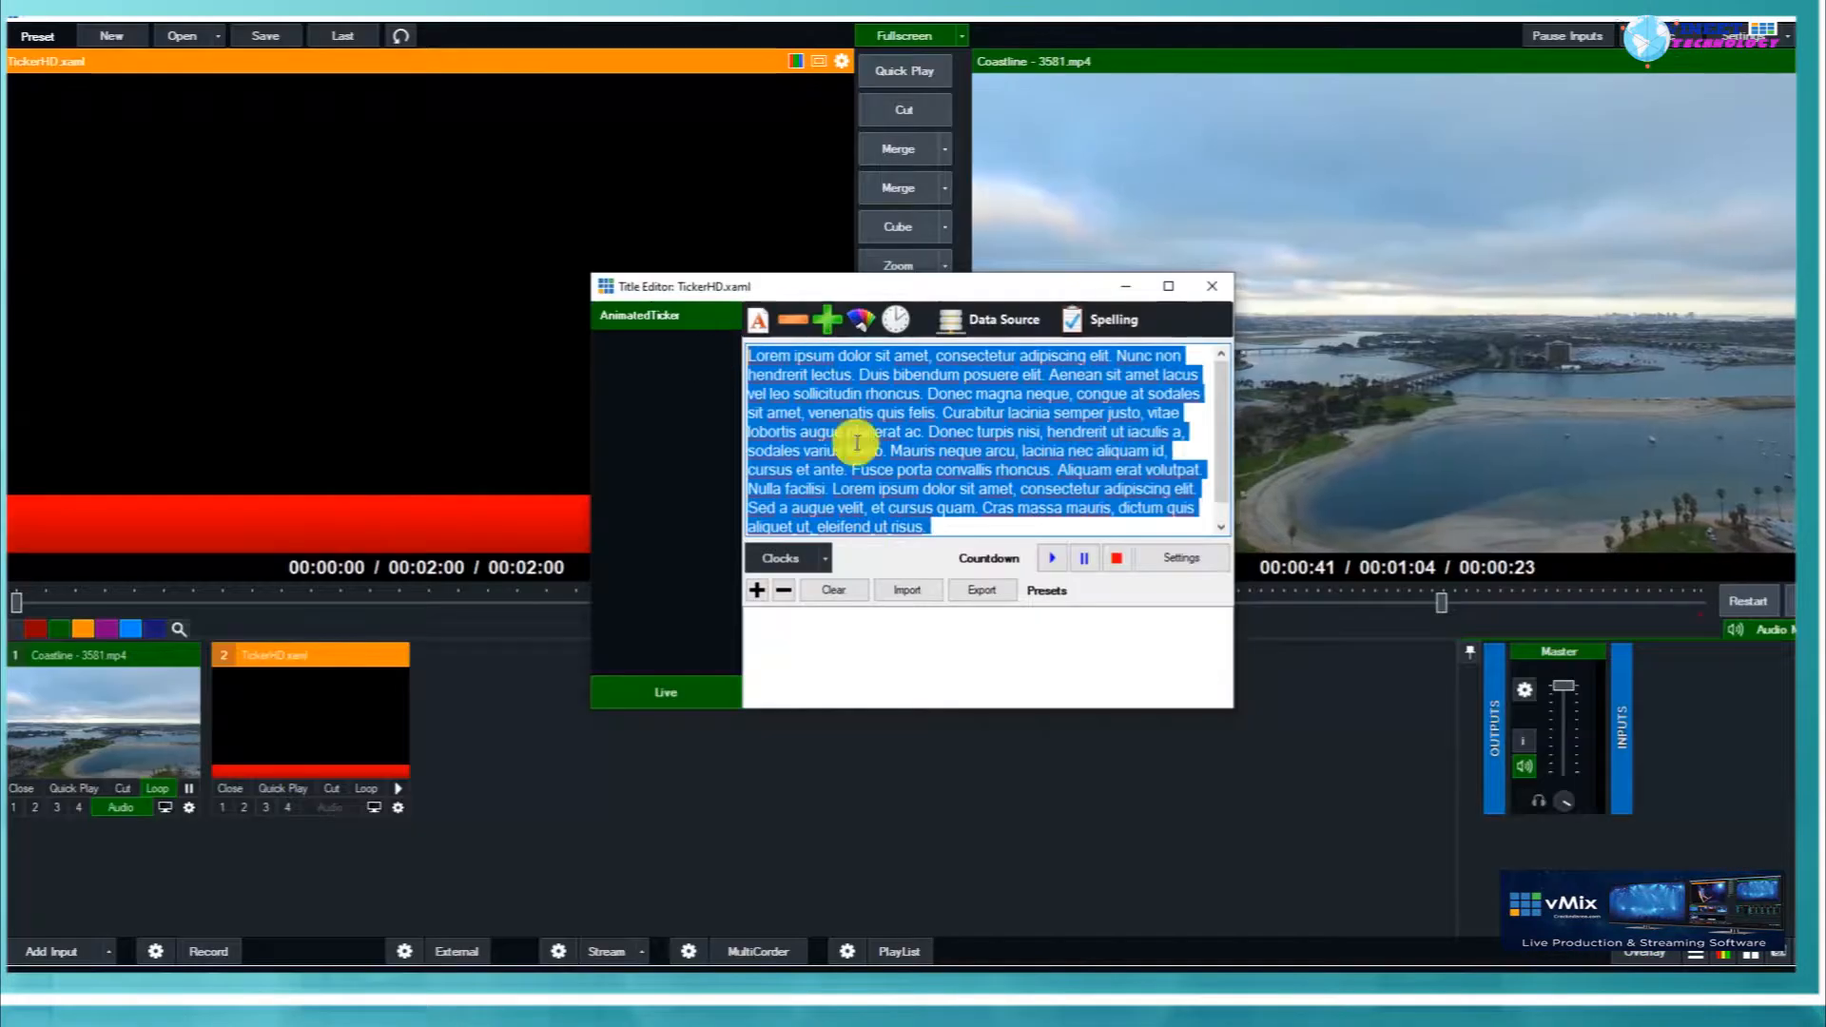
{"action": "key", "text": "ctrl+v"}
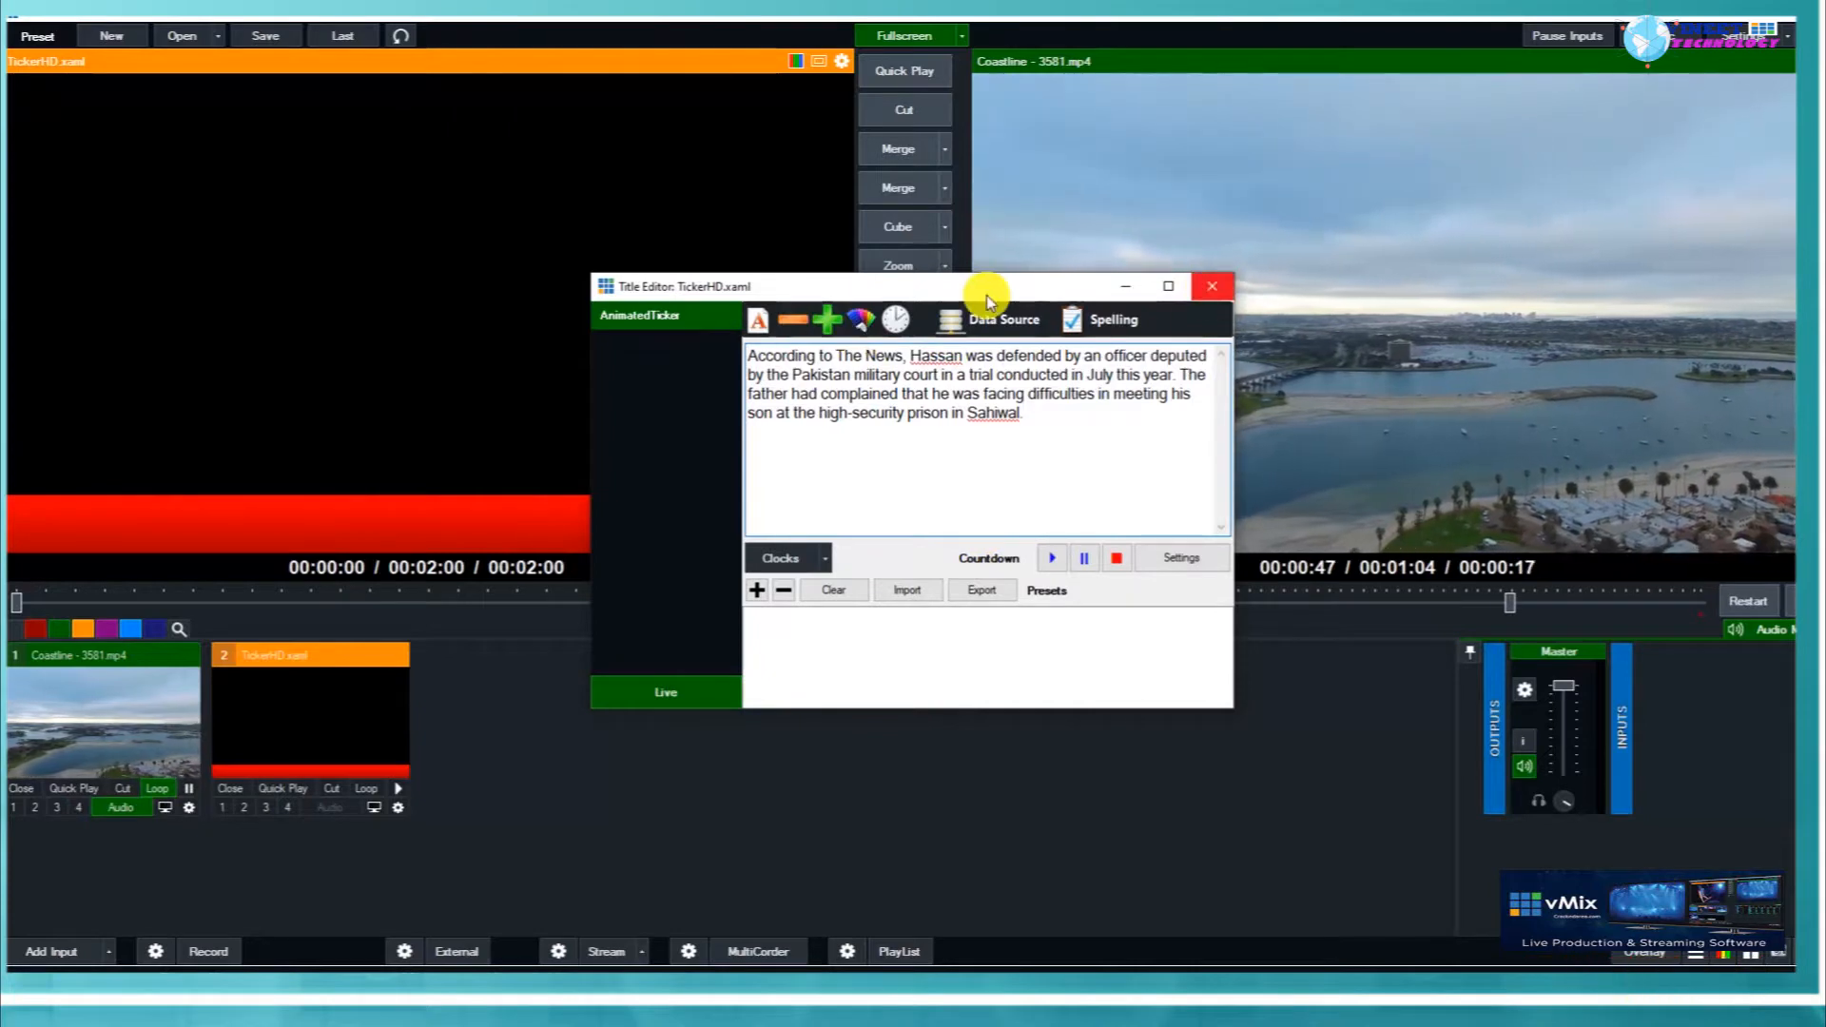
{"action": "left_click", "coordinate": [1209, 295]}
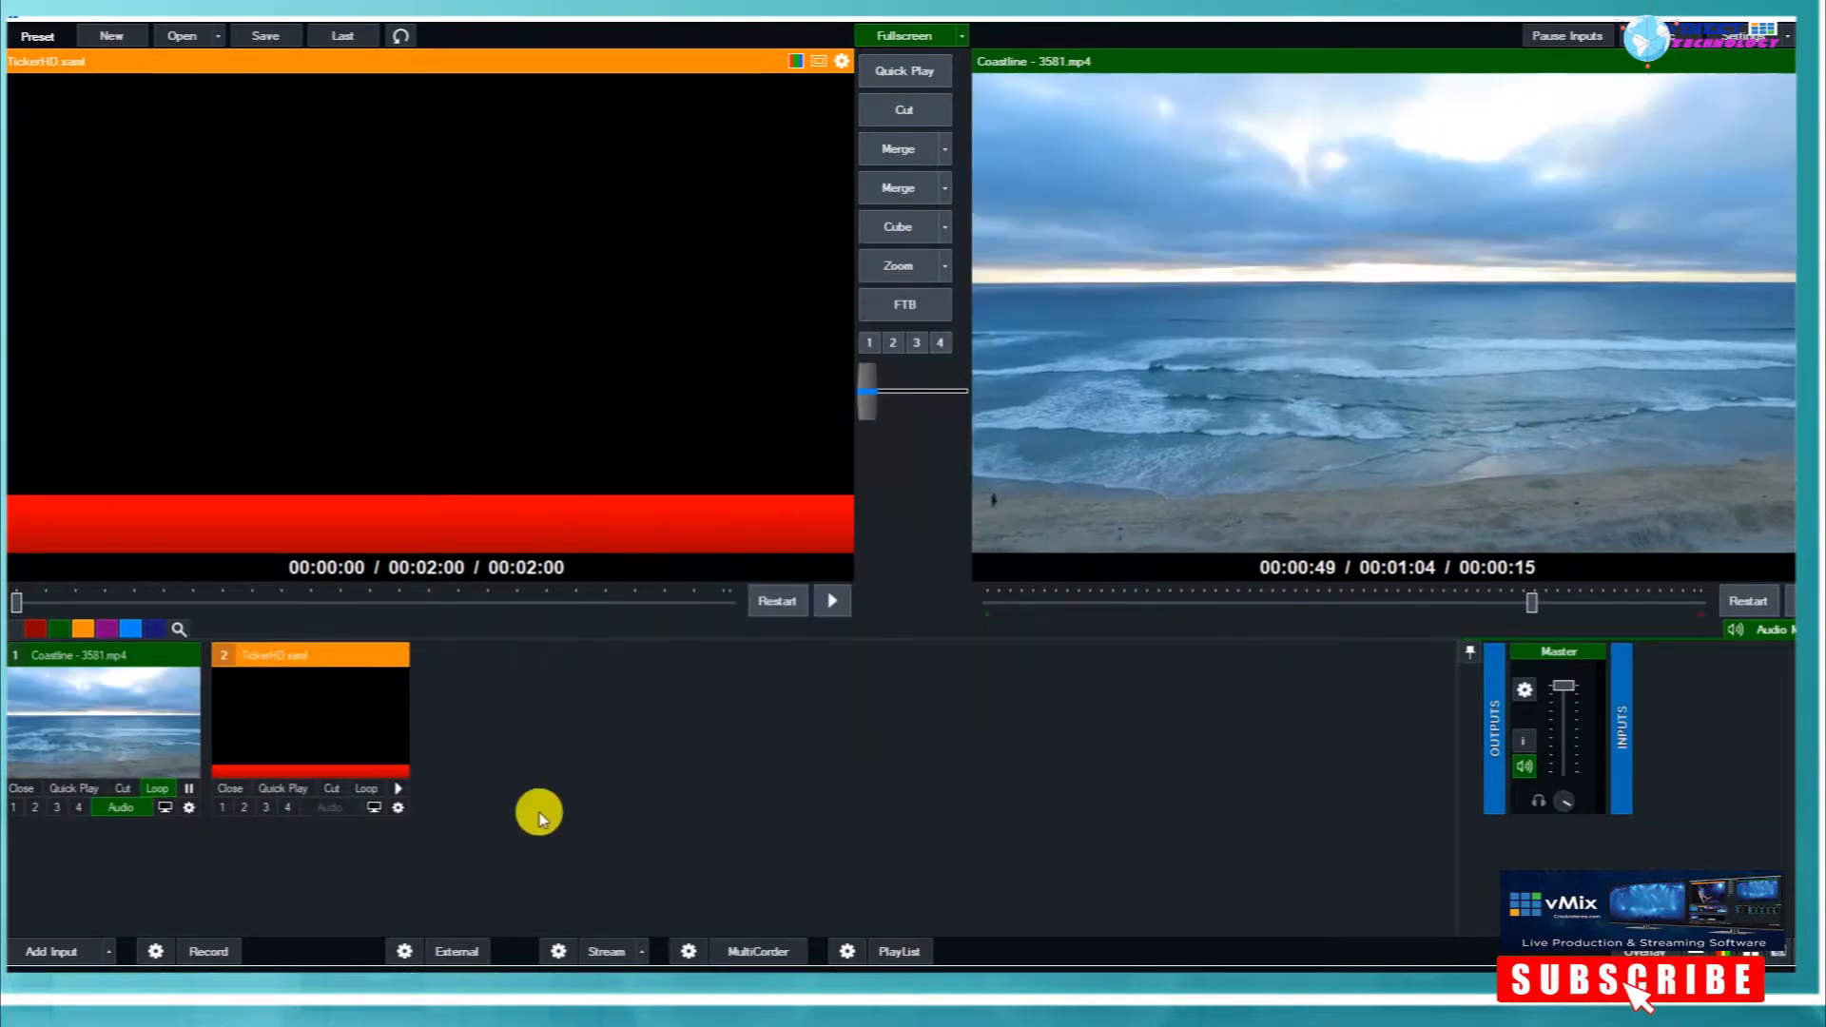
{"action": "left_click", "coordinate": [221, 808]}
Set the TickerHD animation duration to 00:00:02.
{"action": "right_click", "coordinate": [280, 699]}
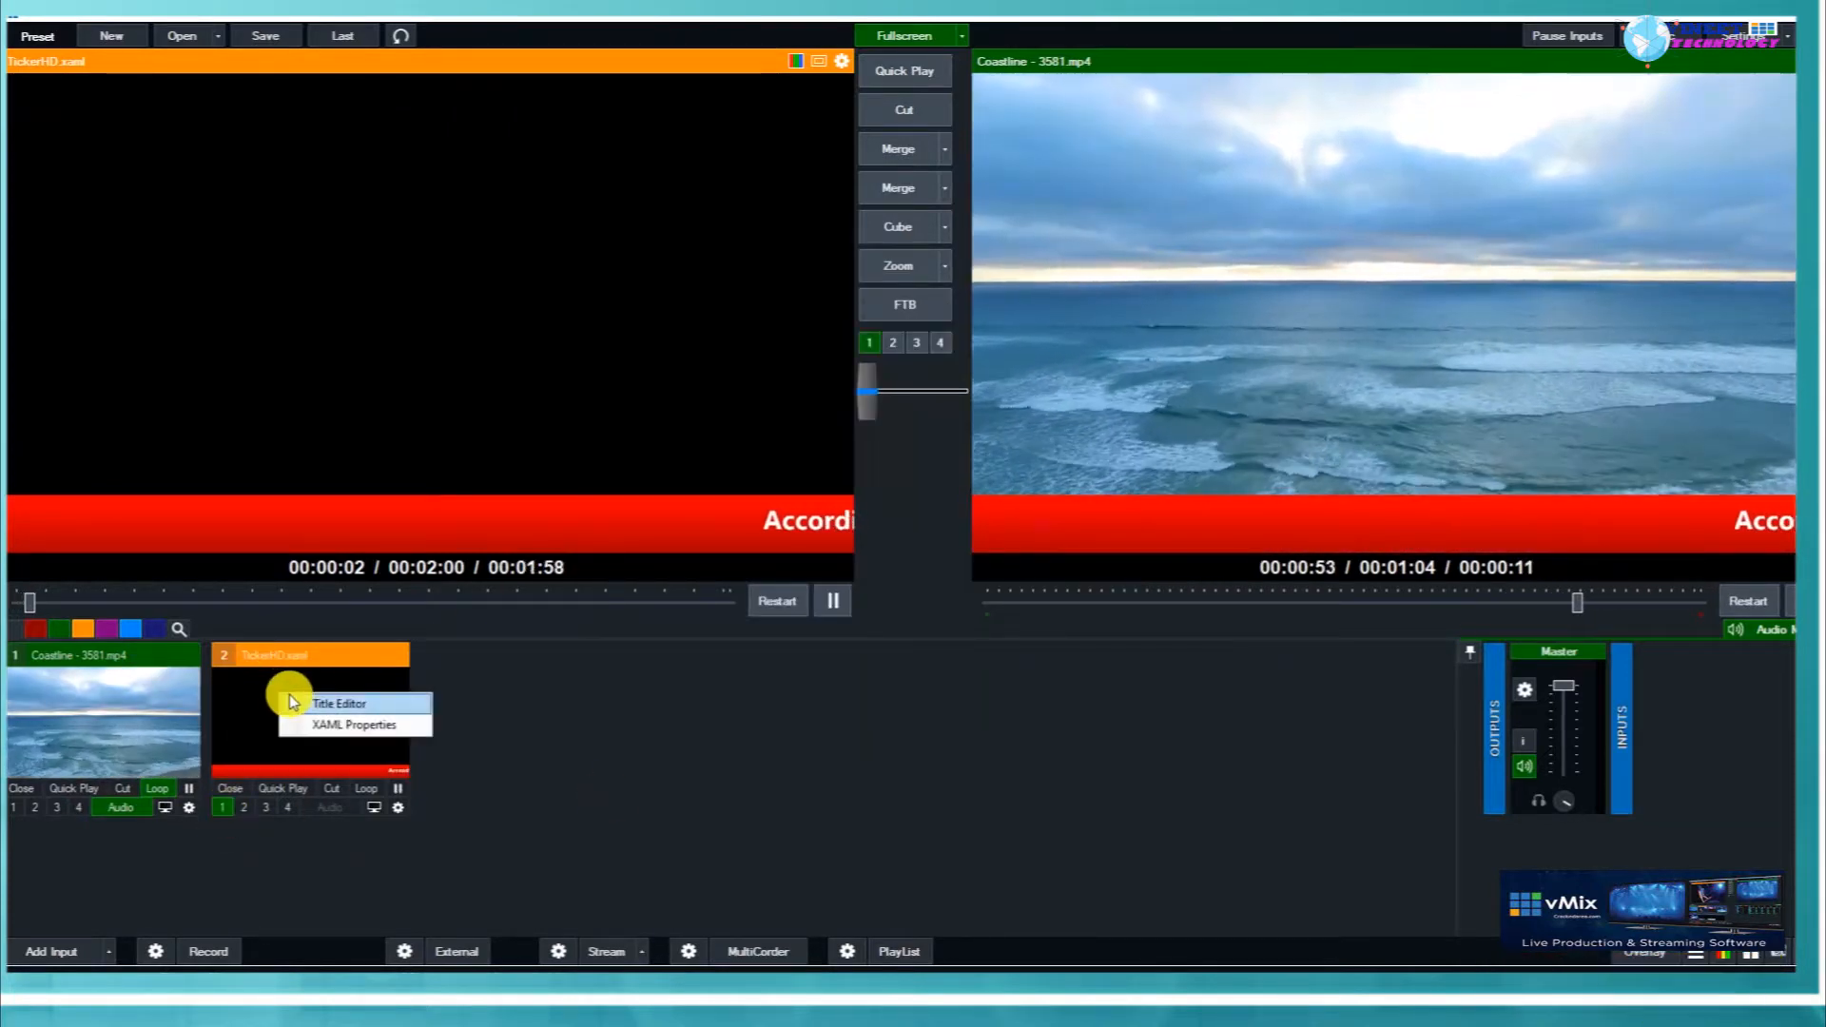
{"action": "left_click", "coordinate": [318, 703]}
{"action": "left_click", "coordinate": [898, 317]}
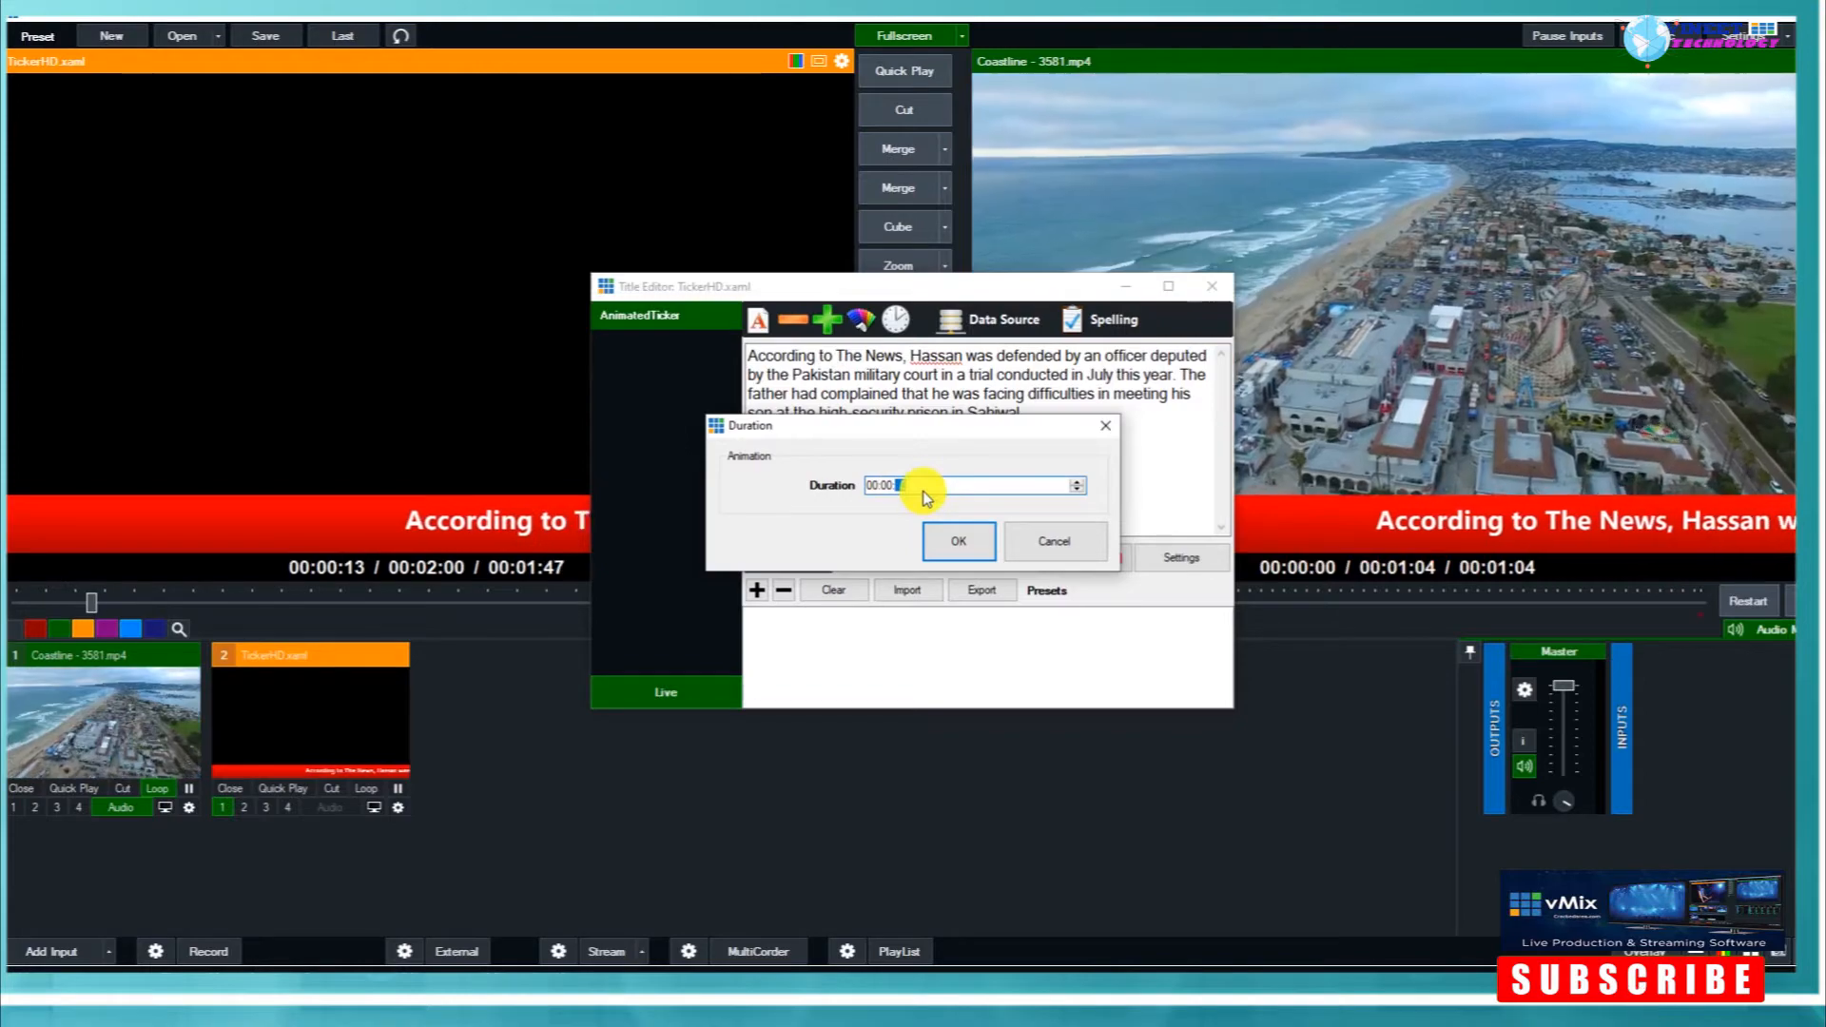
{"action": "left_click", "coordinate": [946, 547]}
{"action": "left_click", "coordinate": [1211, 285]}
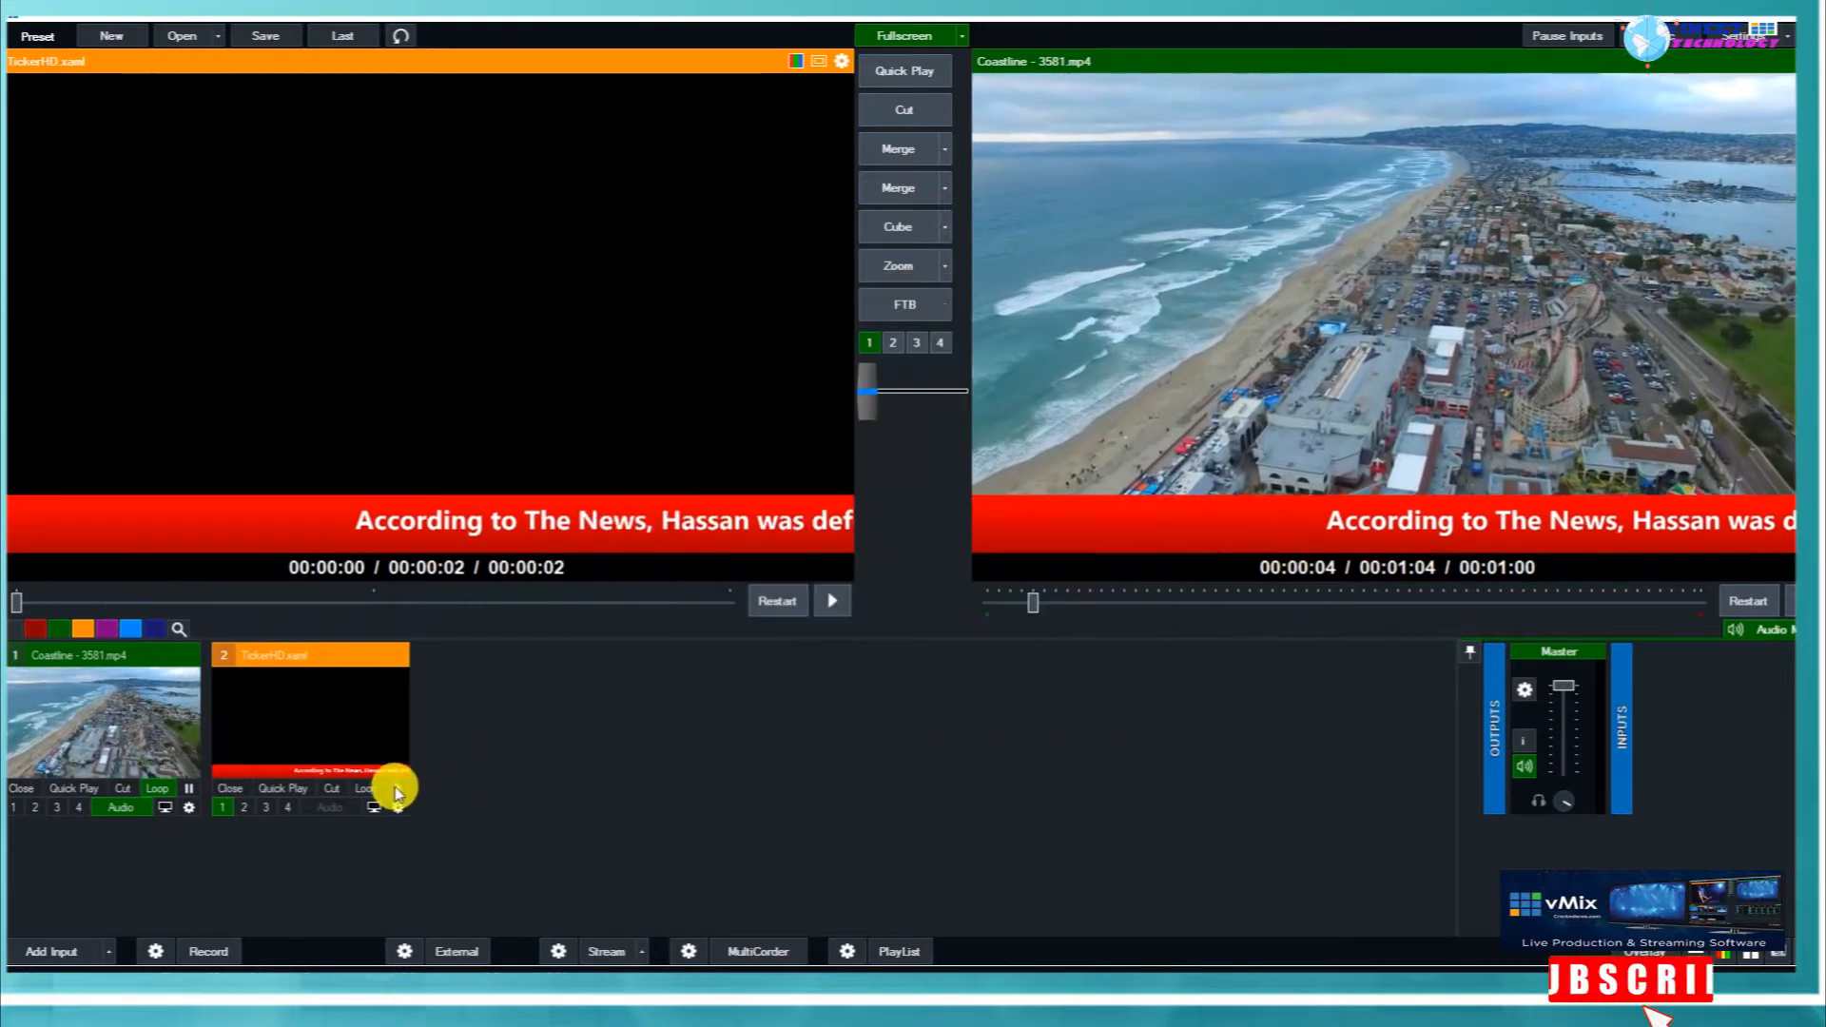
Set the TickerHD animation duration to 00:00:10.
{"action": "right_click", "coordinate": [329, 712]}
{"action": "left_click", "coordinate": [399, 725]}
{"action": "key", "text": "ctrl+c"}
{"action": "left_click", "coordinate": [896, 320]}
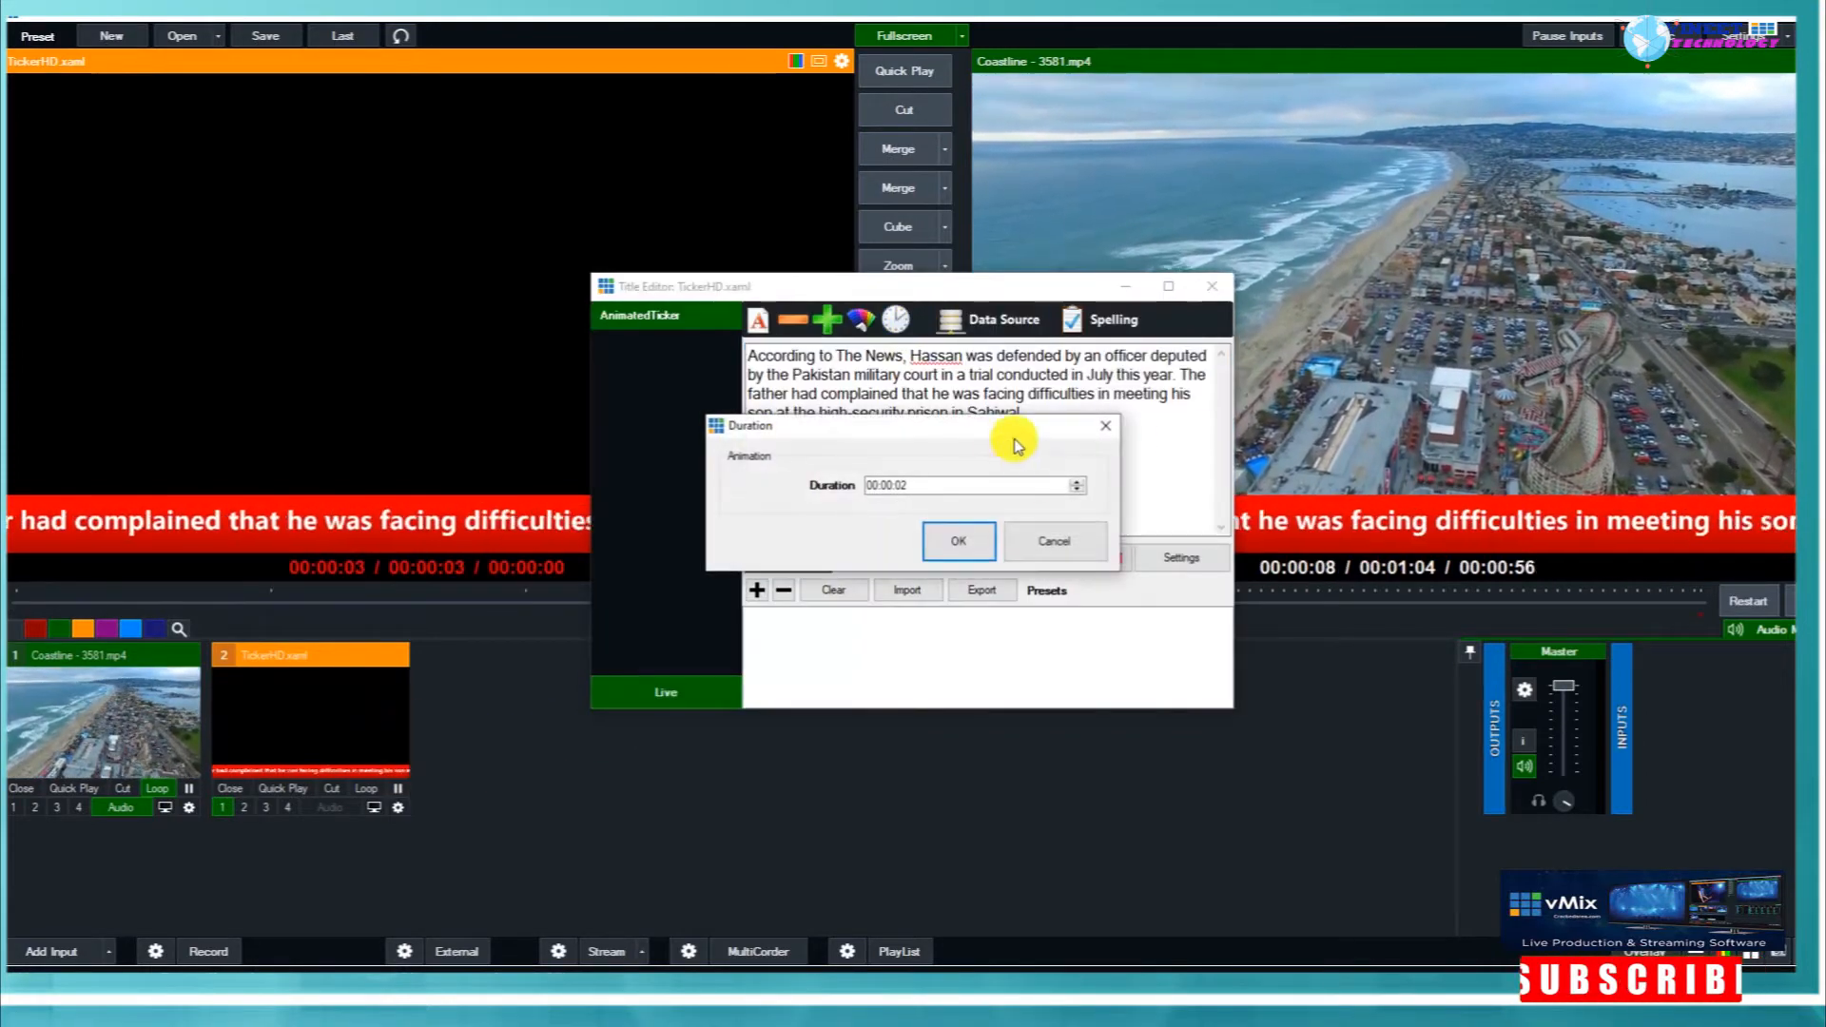
{"action": "left_click", "coordinate": [903, 489]}
{"action": "type", "text": "10"}
{"action": "left_click", "coordinate": [958, 541]}
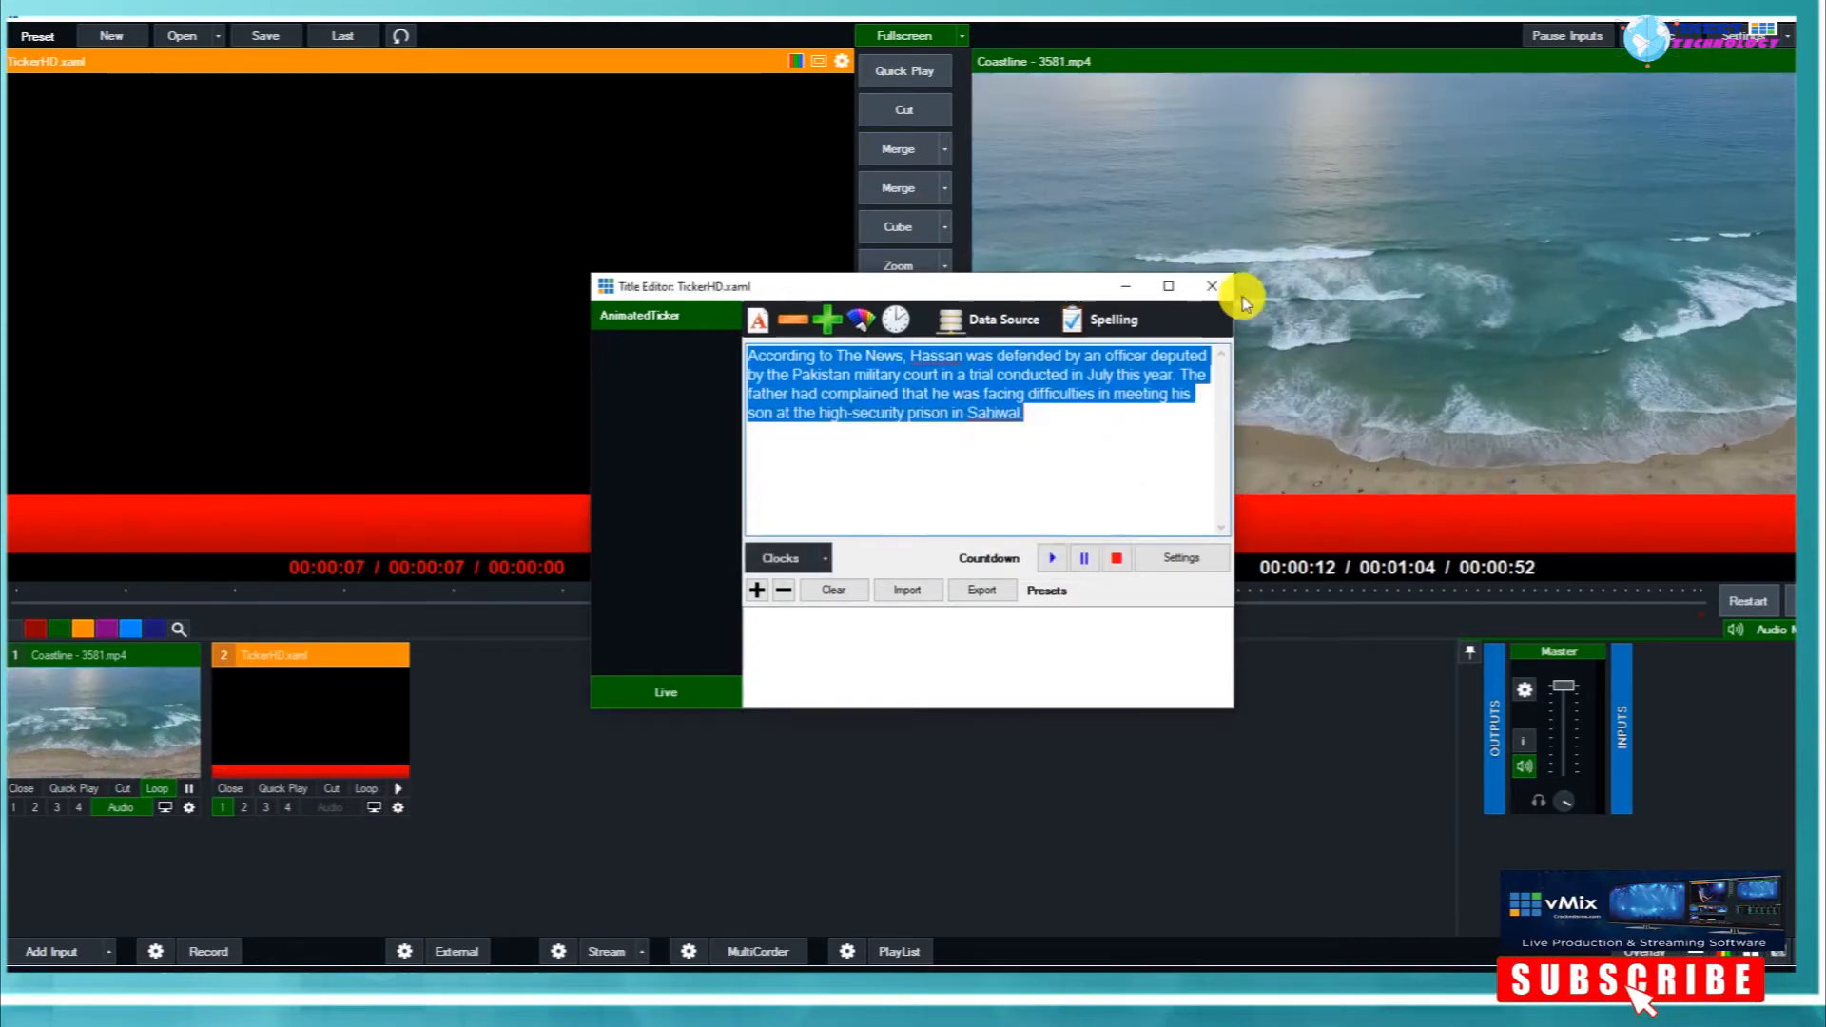
{"action": "left_click", "coordinate": [1212, 286]}
Set the TickerHD animation duration to 00:00:20.
{"action": "right_click", "coordinate": [327, 687]}
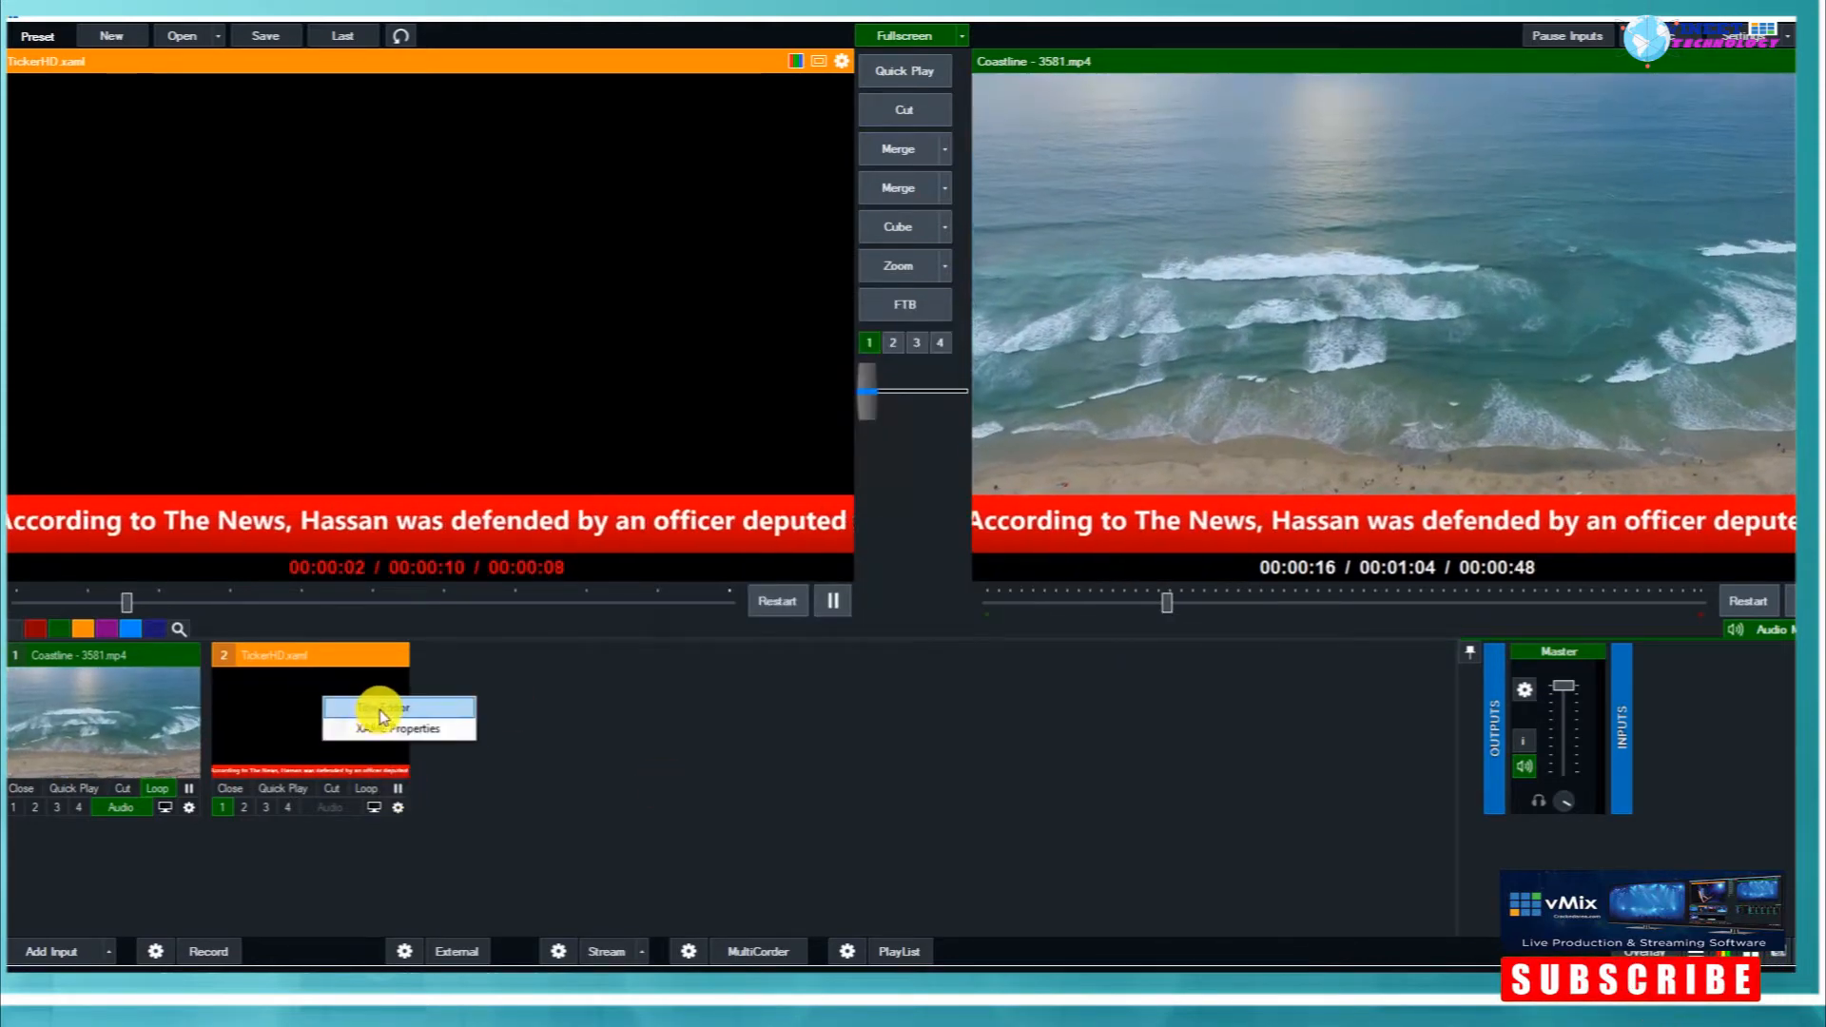
{"action": "left_click", "coordinate": [381, 700]}
{"action": "left_click", "coordinate": [896, 319]}
{"action": "left_click", "coordinate": [905, 489]}
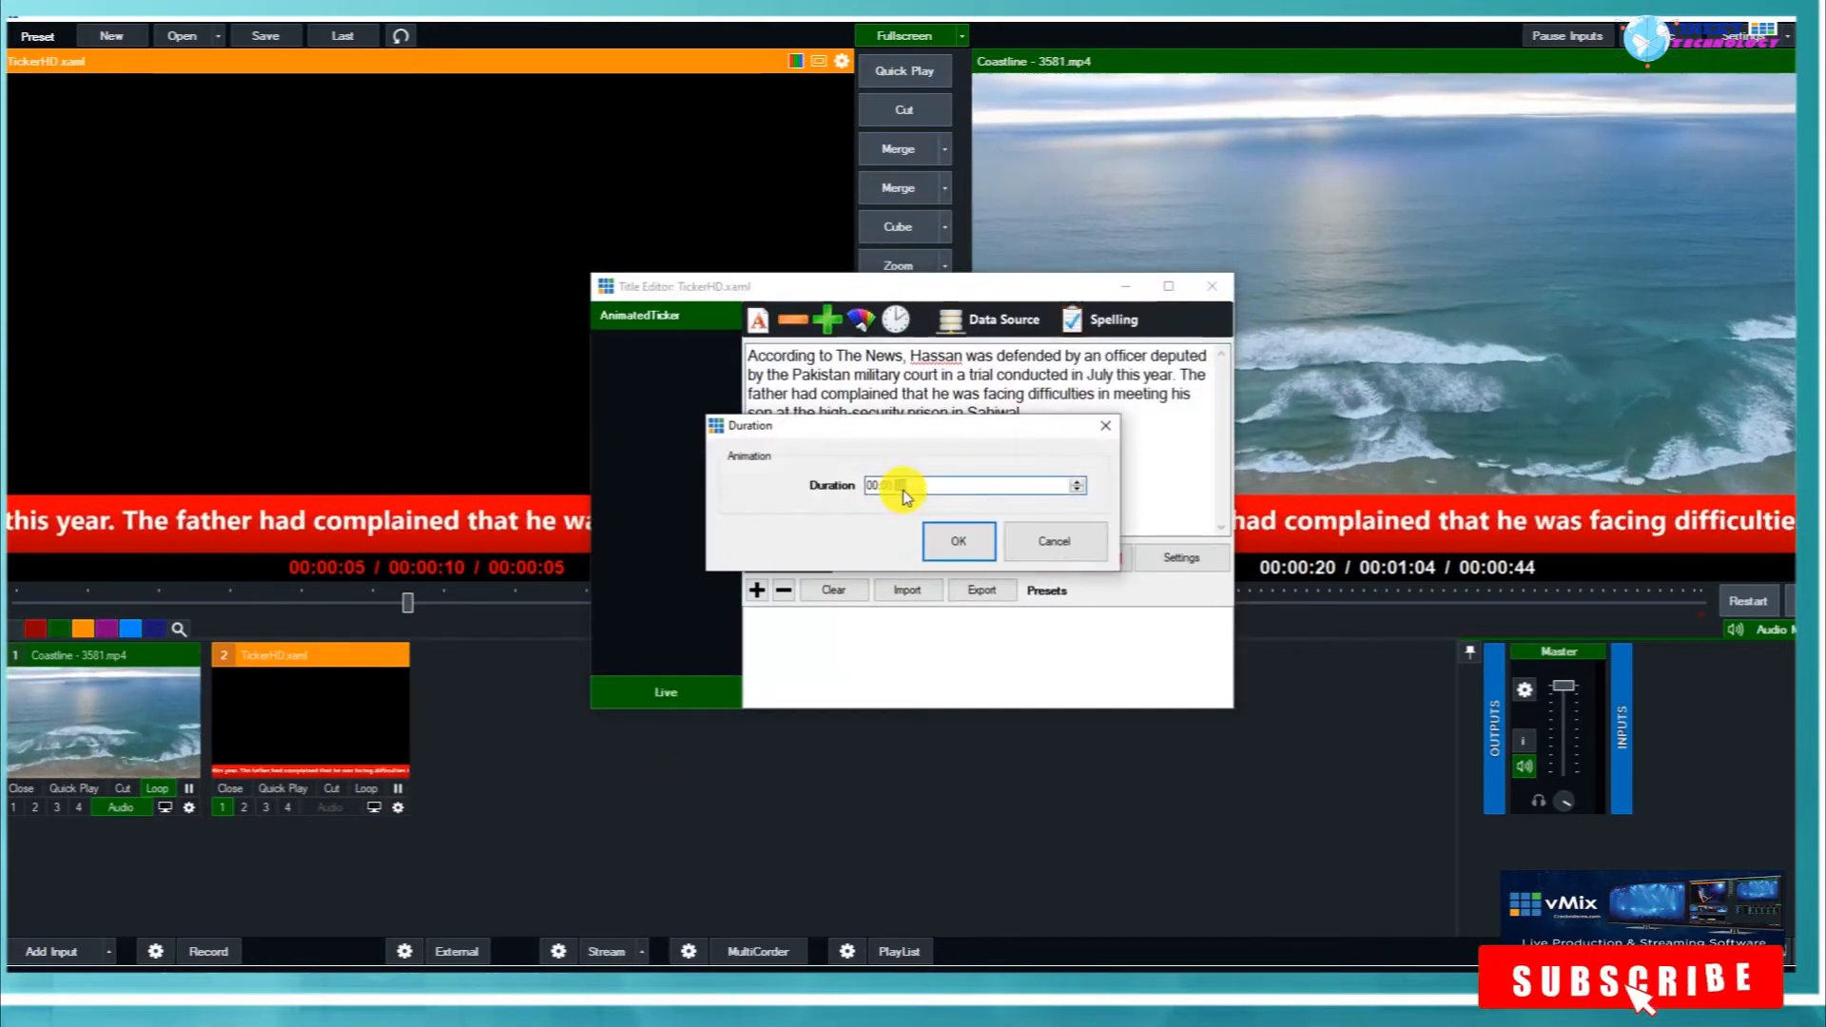
{"action": "left_click", "coordinate": [959, 541]}
{"action": "left_click", "coordinate": [1211, 286]}
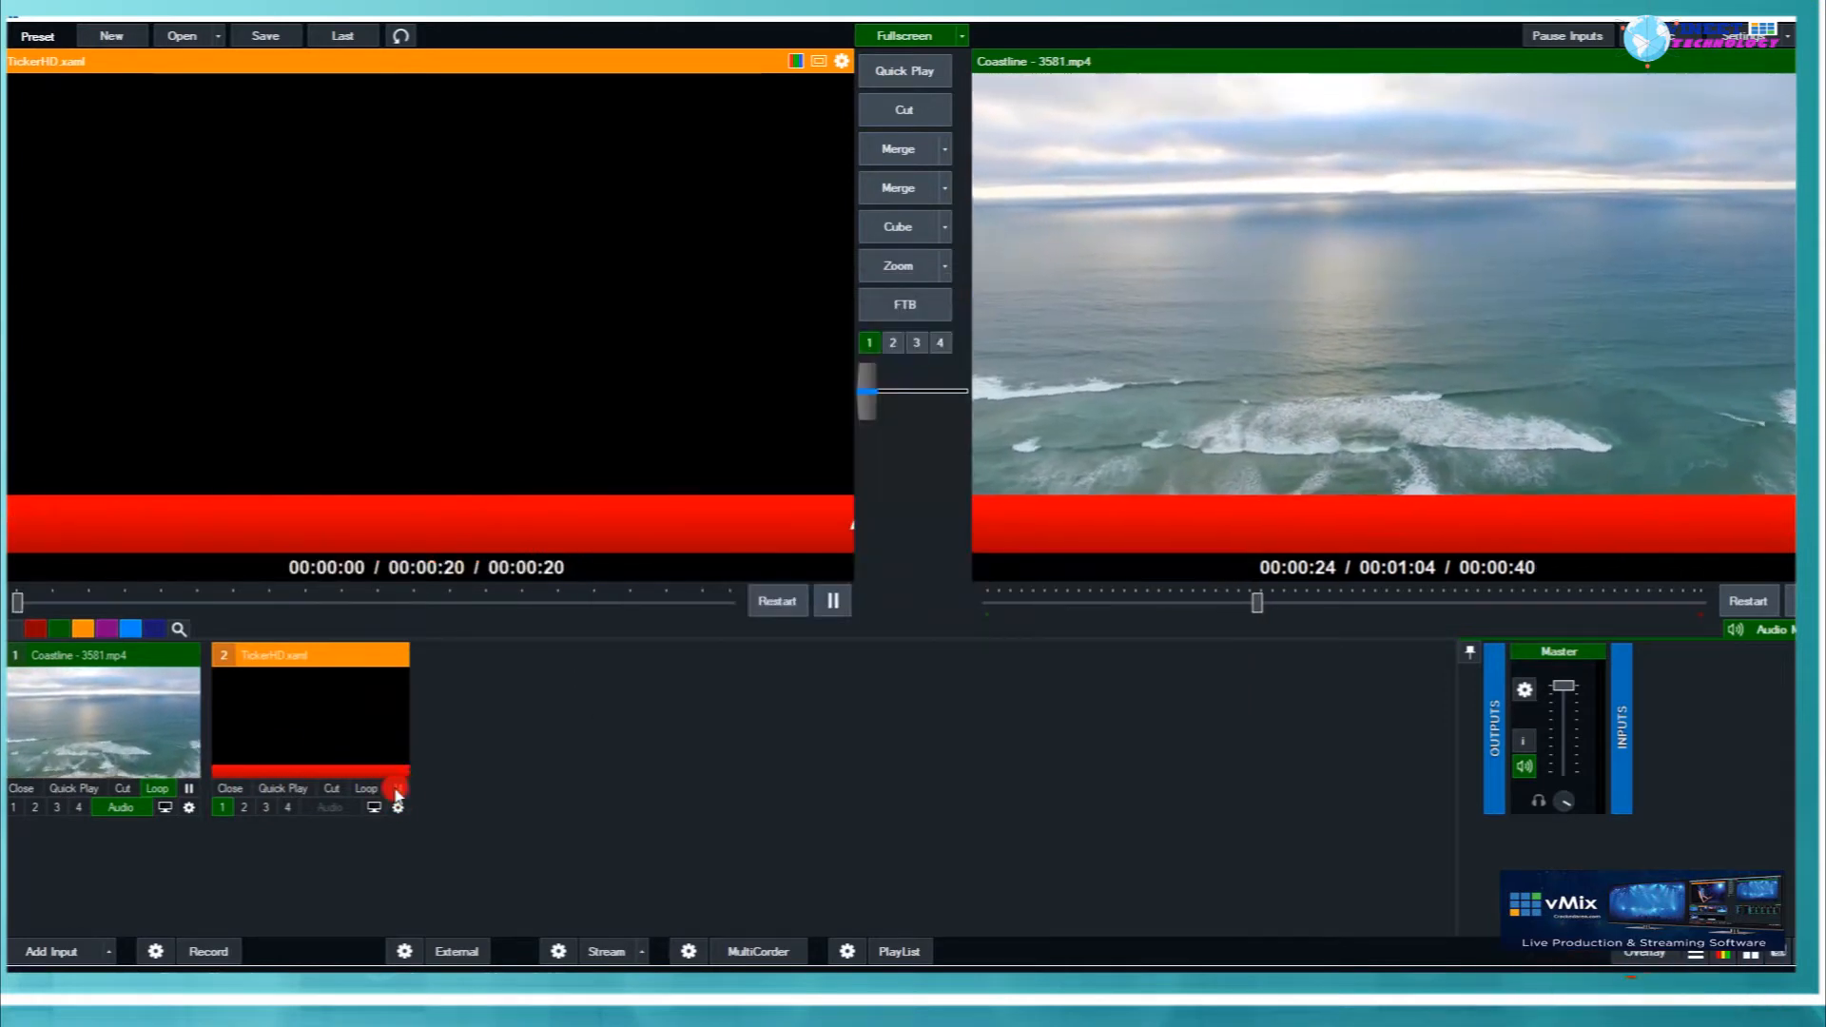
Set the TickerHD animation duration to 00:00:50 and play the ticker.
{"action": "right_click", "coordinate": [319, 702]}
{"action": "left_click", "coordinate": [371, 711]}
{"action": "left_click", "coordinate": [896, 320]}
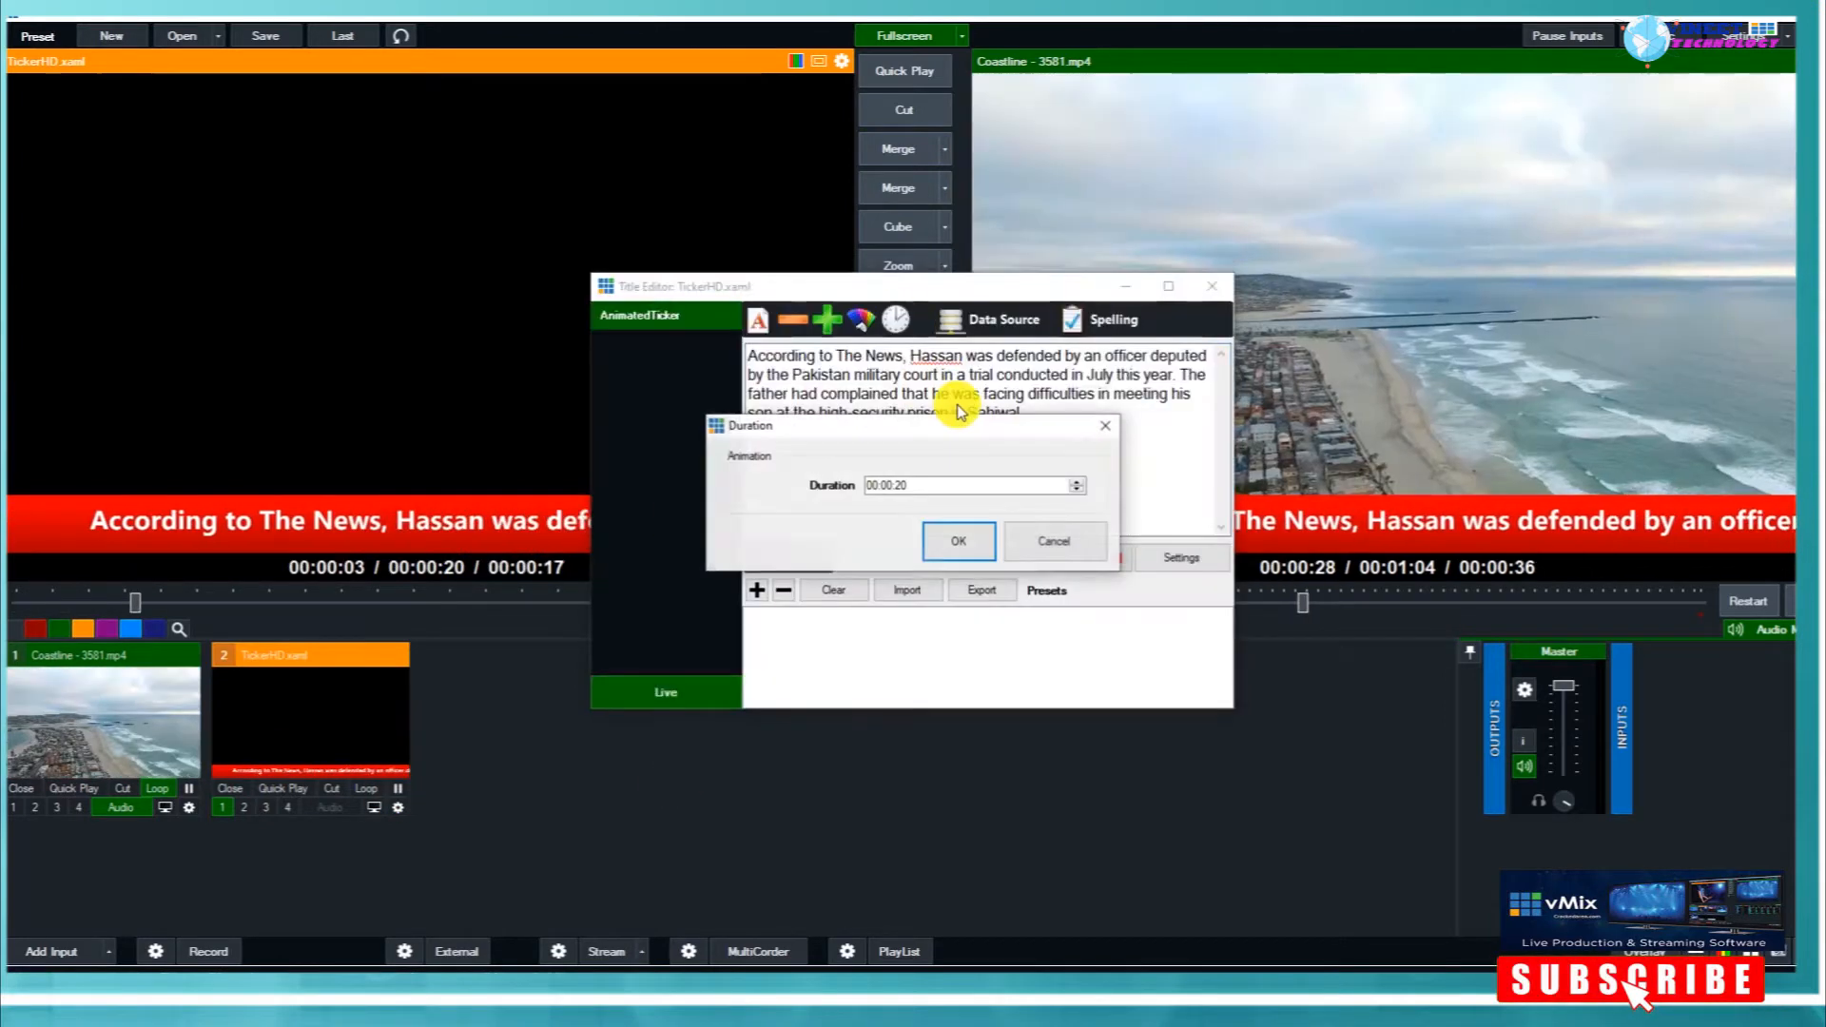
{"action": "left_click", "coordinate": [902, 487]}
{"action": "type", "text": "50"}
{"action": "left_click", "coordinate": [964, 549]}
{"action": "left_click", "coordinate": [1211, 285]}
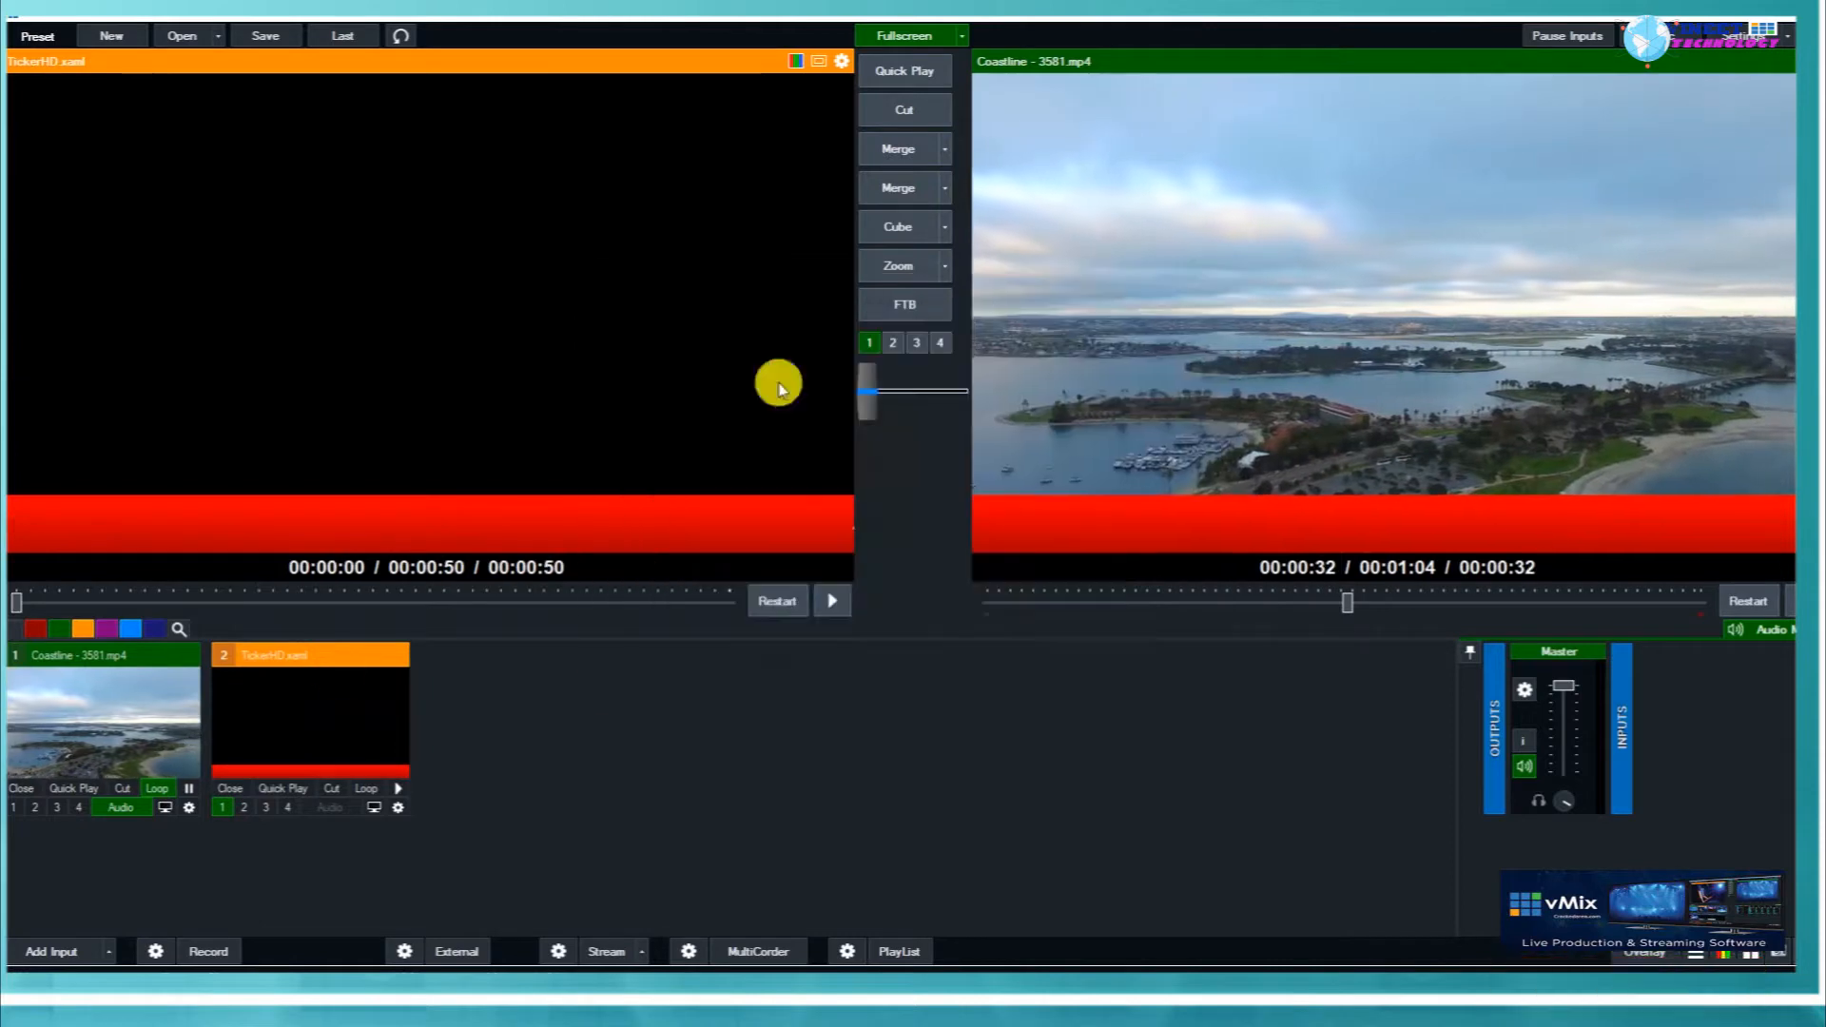
{"action": "left_click", "coordinate": [399, 789]}
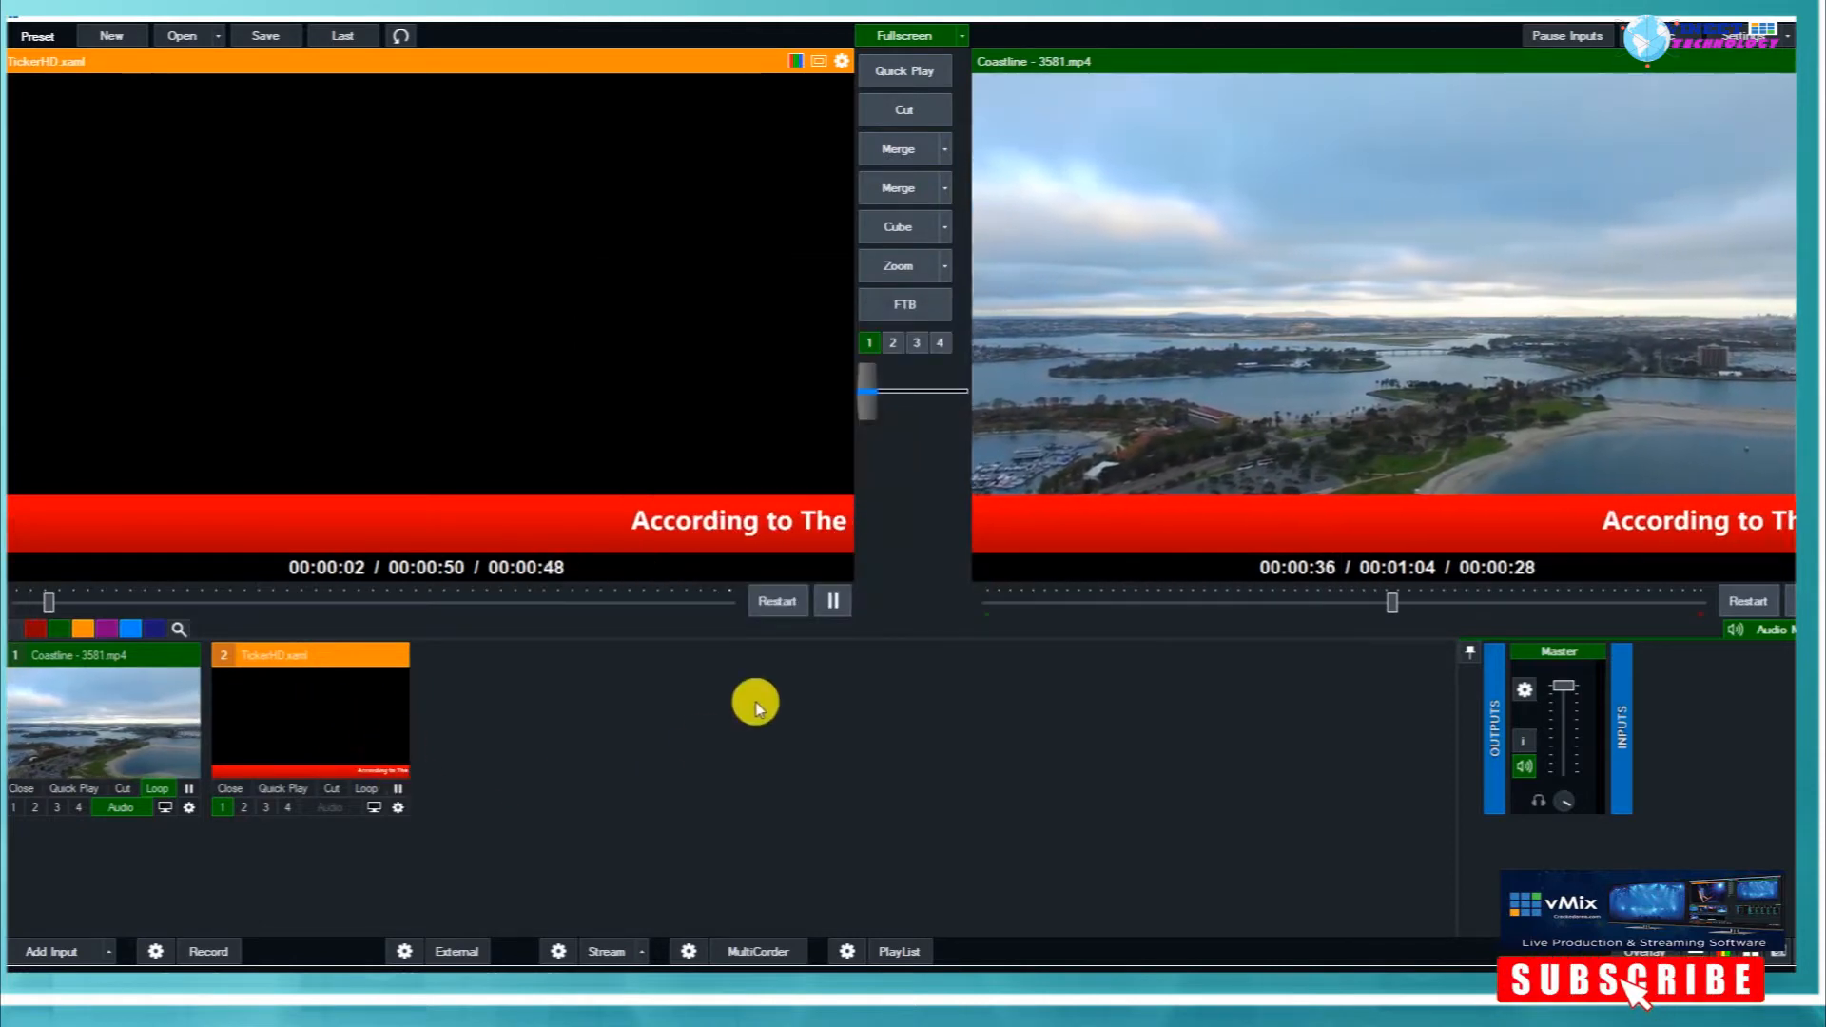
Try larger and smaller font sizes for the TickerHD text while watching the output.
{"action": "right_click", "coordinate": [352, 699]}
{"action": "left_click", "coordinate": [375, 709]}
{"action": "left_click", "coordinate": [795, 322]}
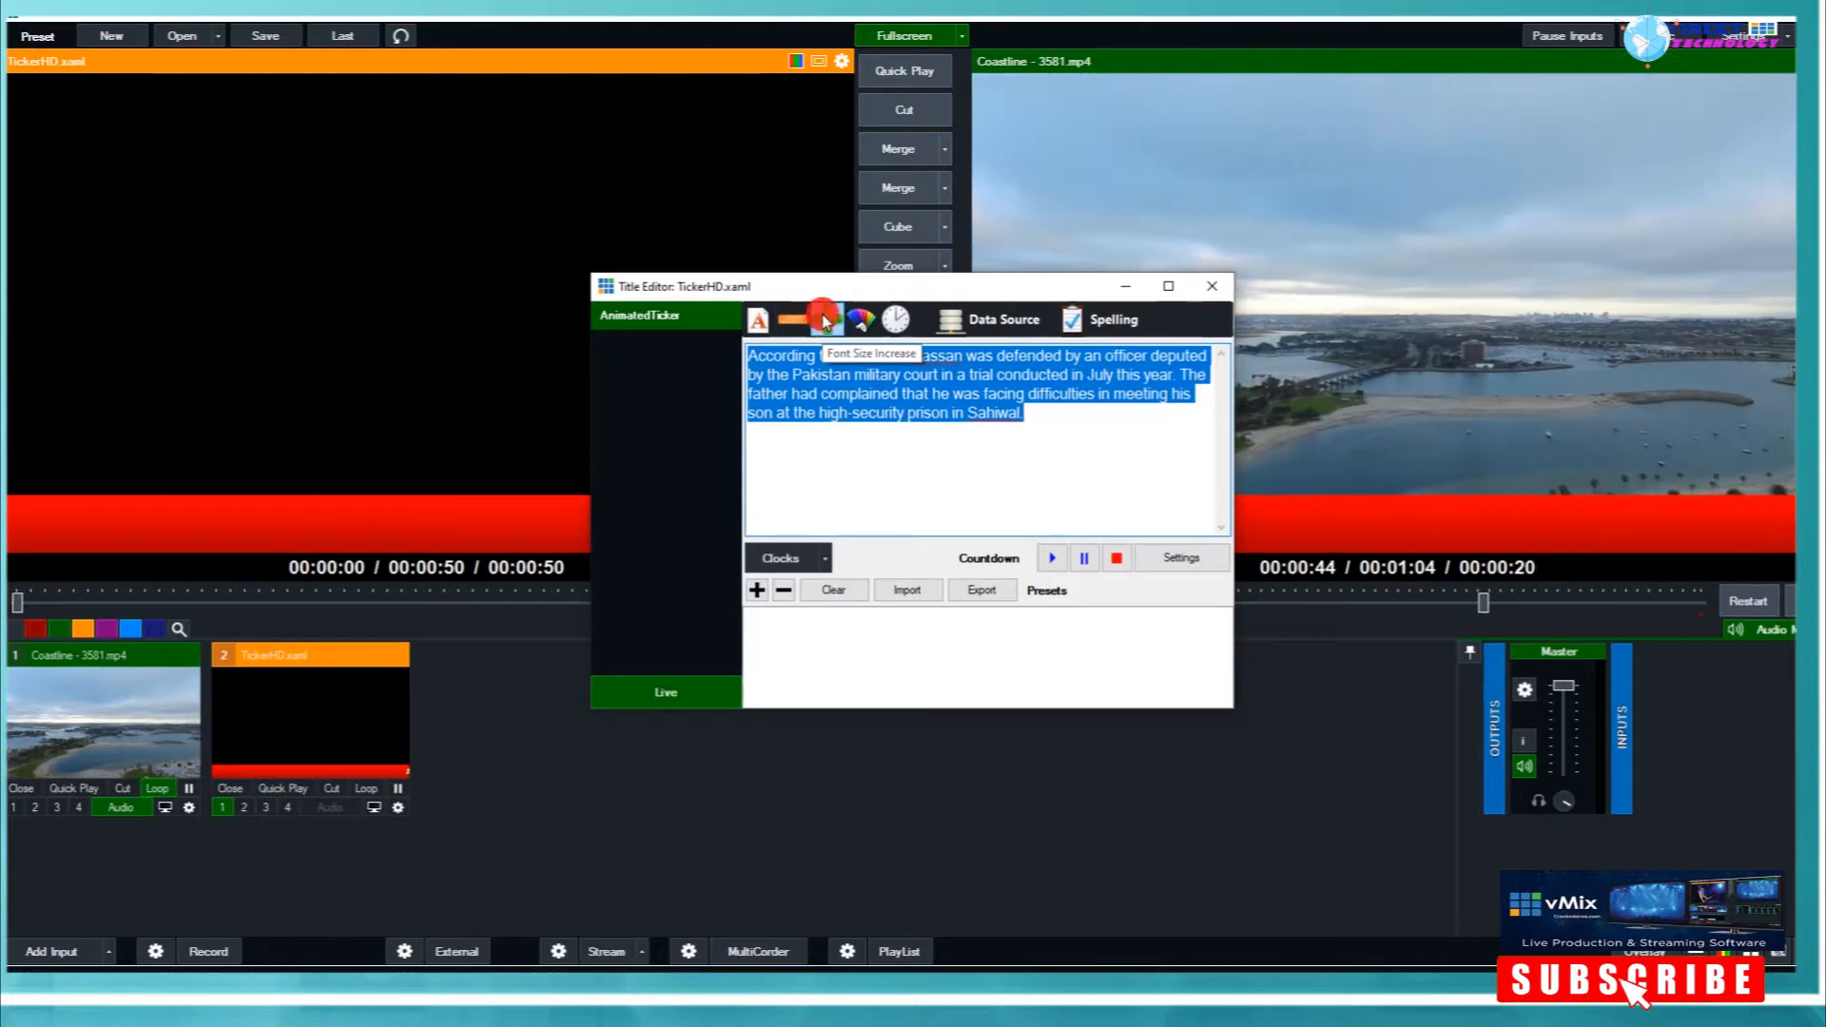
{"action": "left_click_drag", "start_coordinate": [896, 288], "coordinate": [606, 337]}
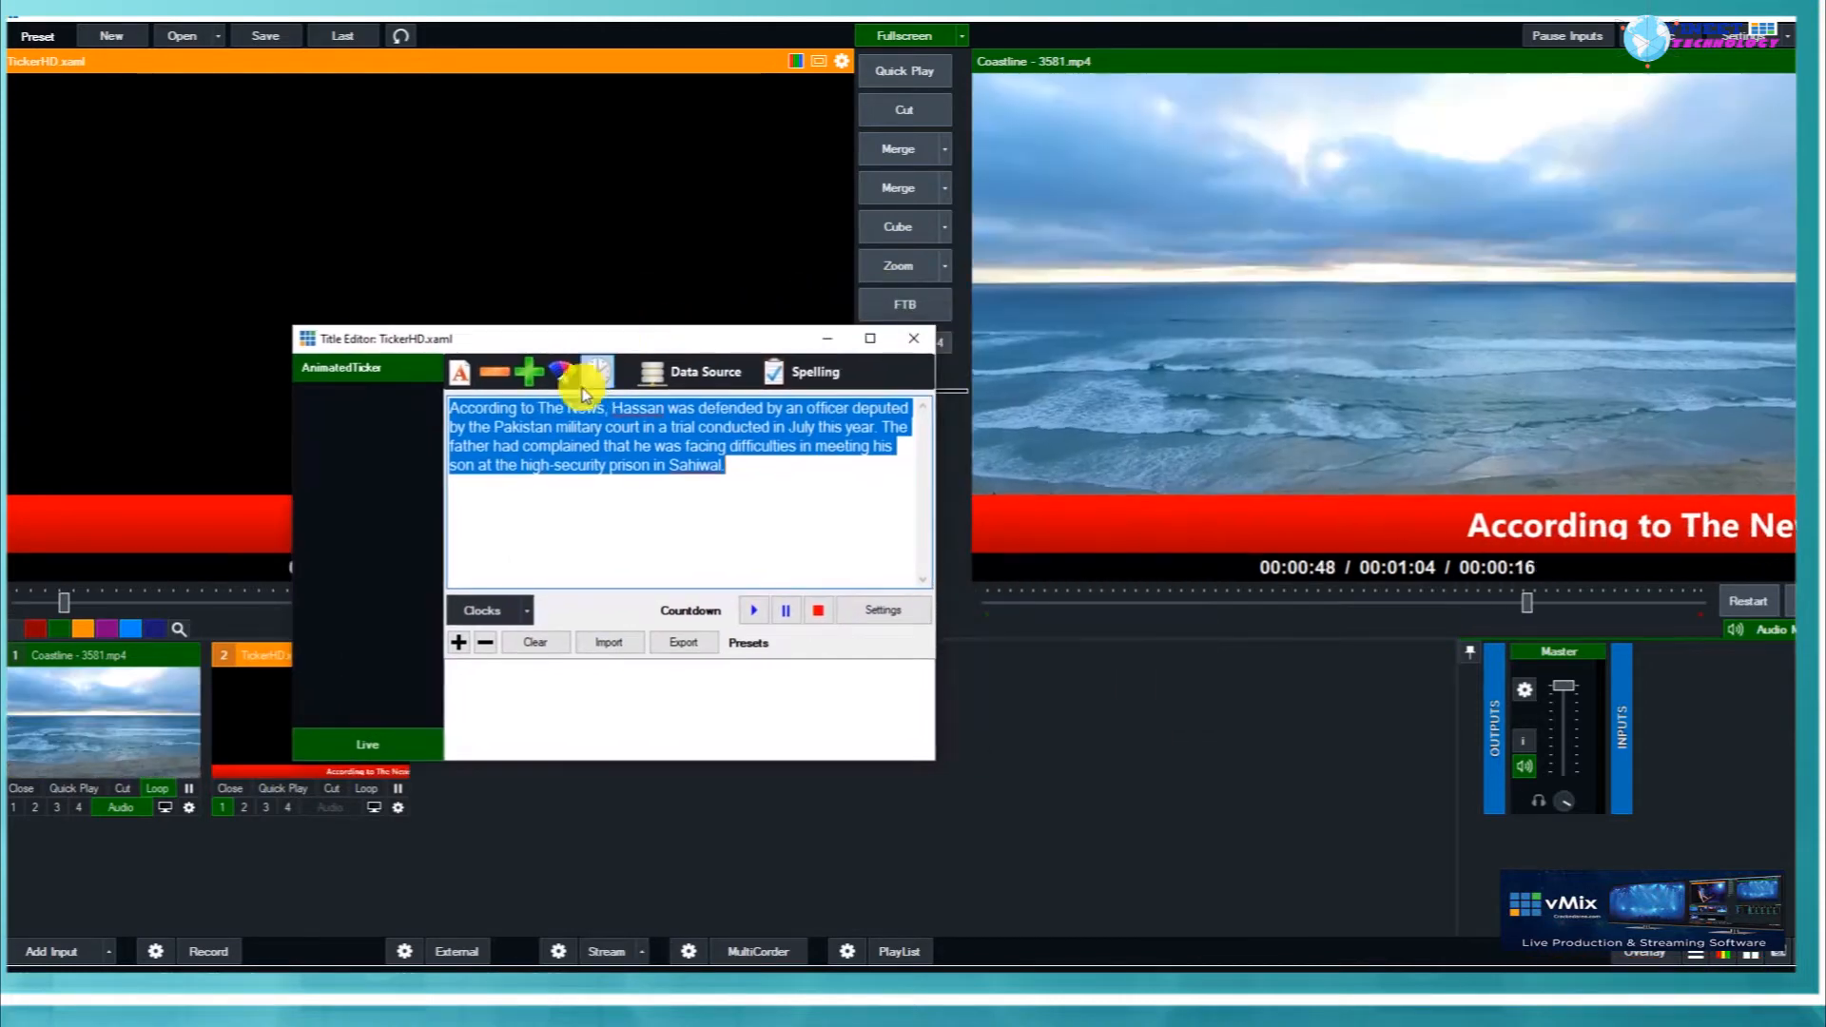
{"action": "left_click", "coordinate": [529, 378]}
{"action": "left_click", "coordinate": [492, 380]}
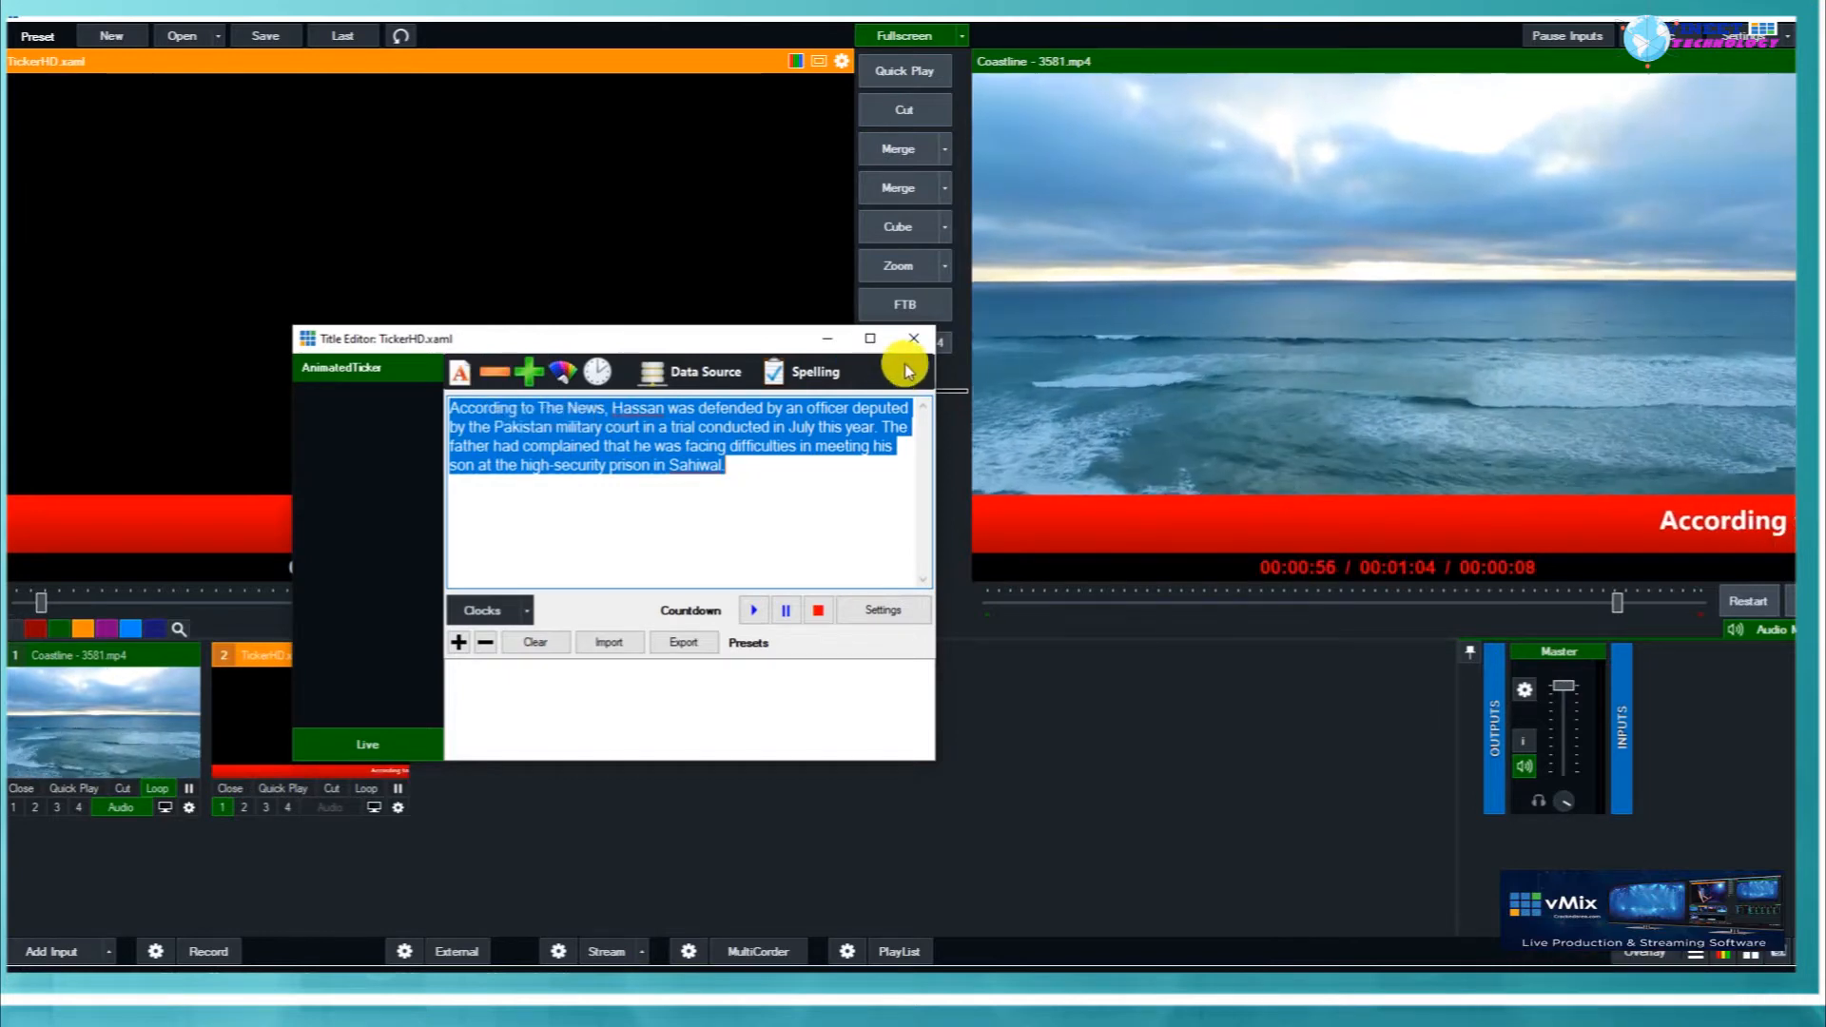
{"action": "left_click", "coordinate": [920, 347]}
Crop the TickerHD input to a narrow strip with Crop Y1 at 974 and Crop Y2 at 1045.
{"action": "left_click", "coordinate": [398, 807]}
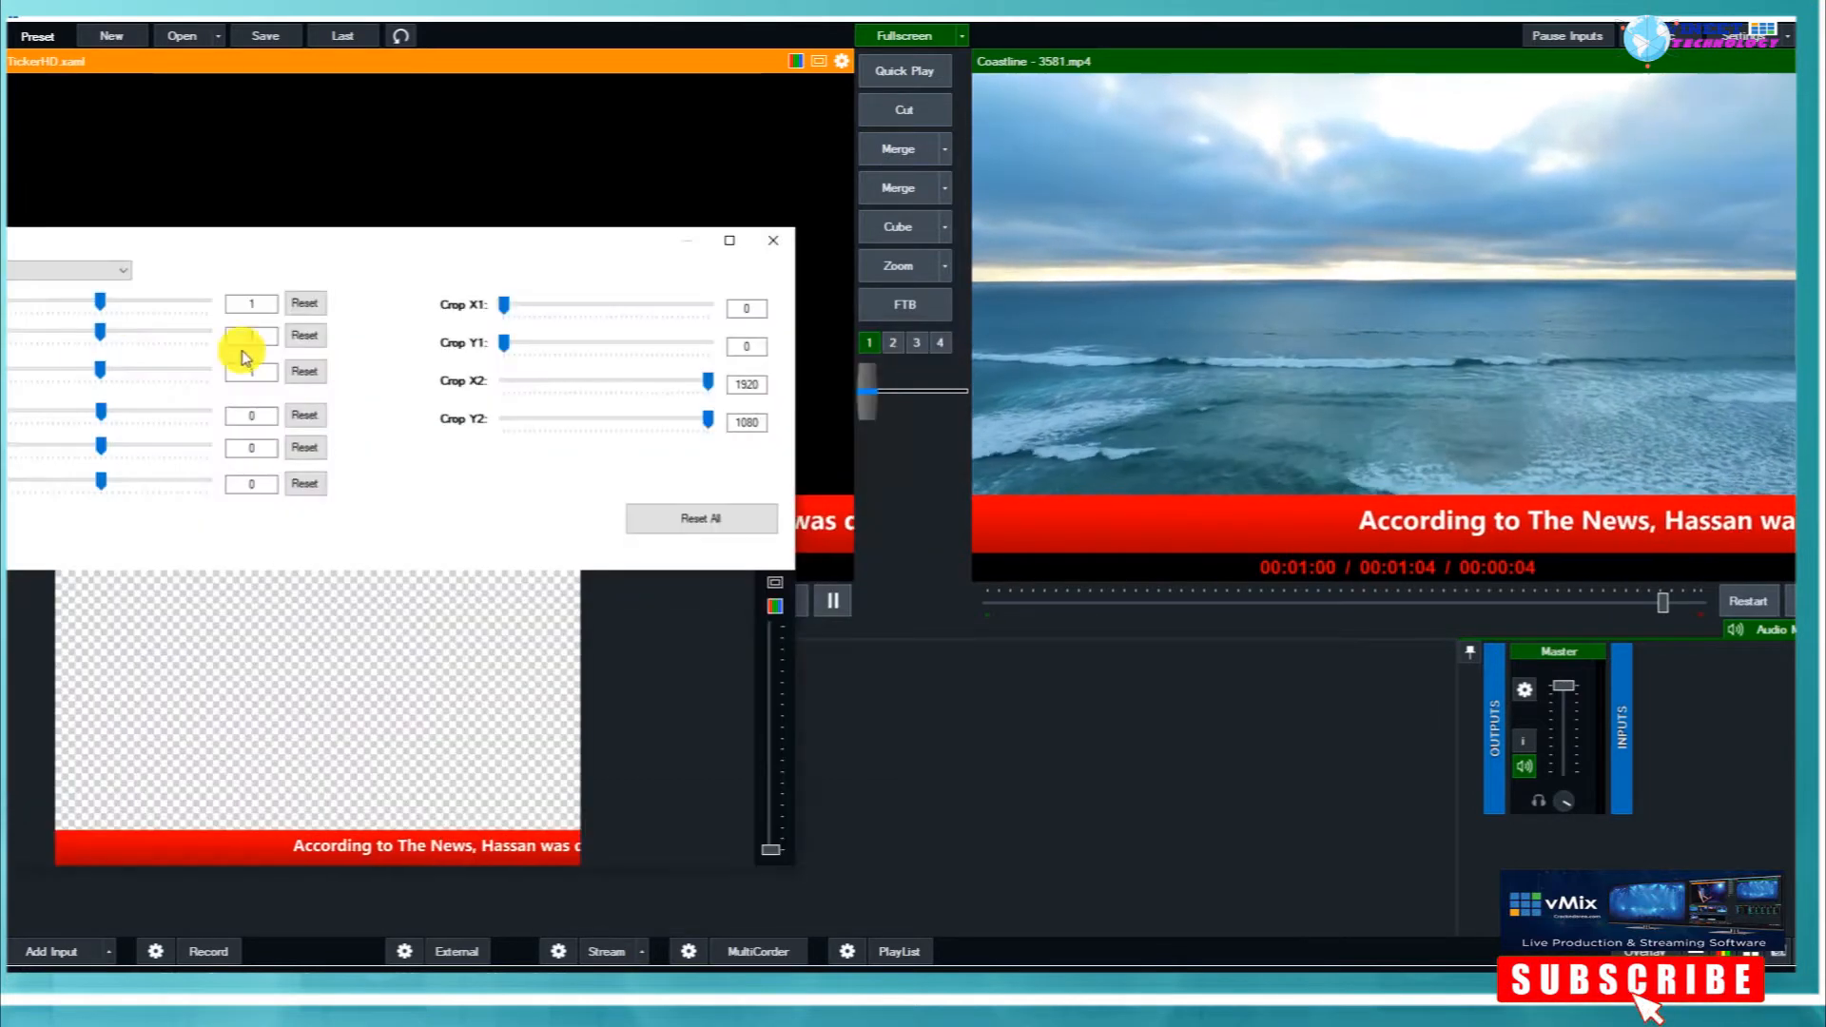
{"action": "left_click_drag", "start_coordinate": [348, 244], "coordinate": [640, 193]}
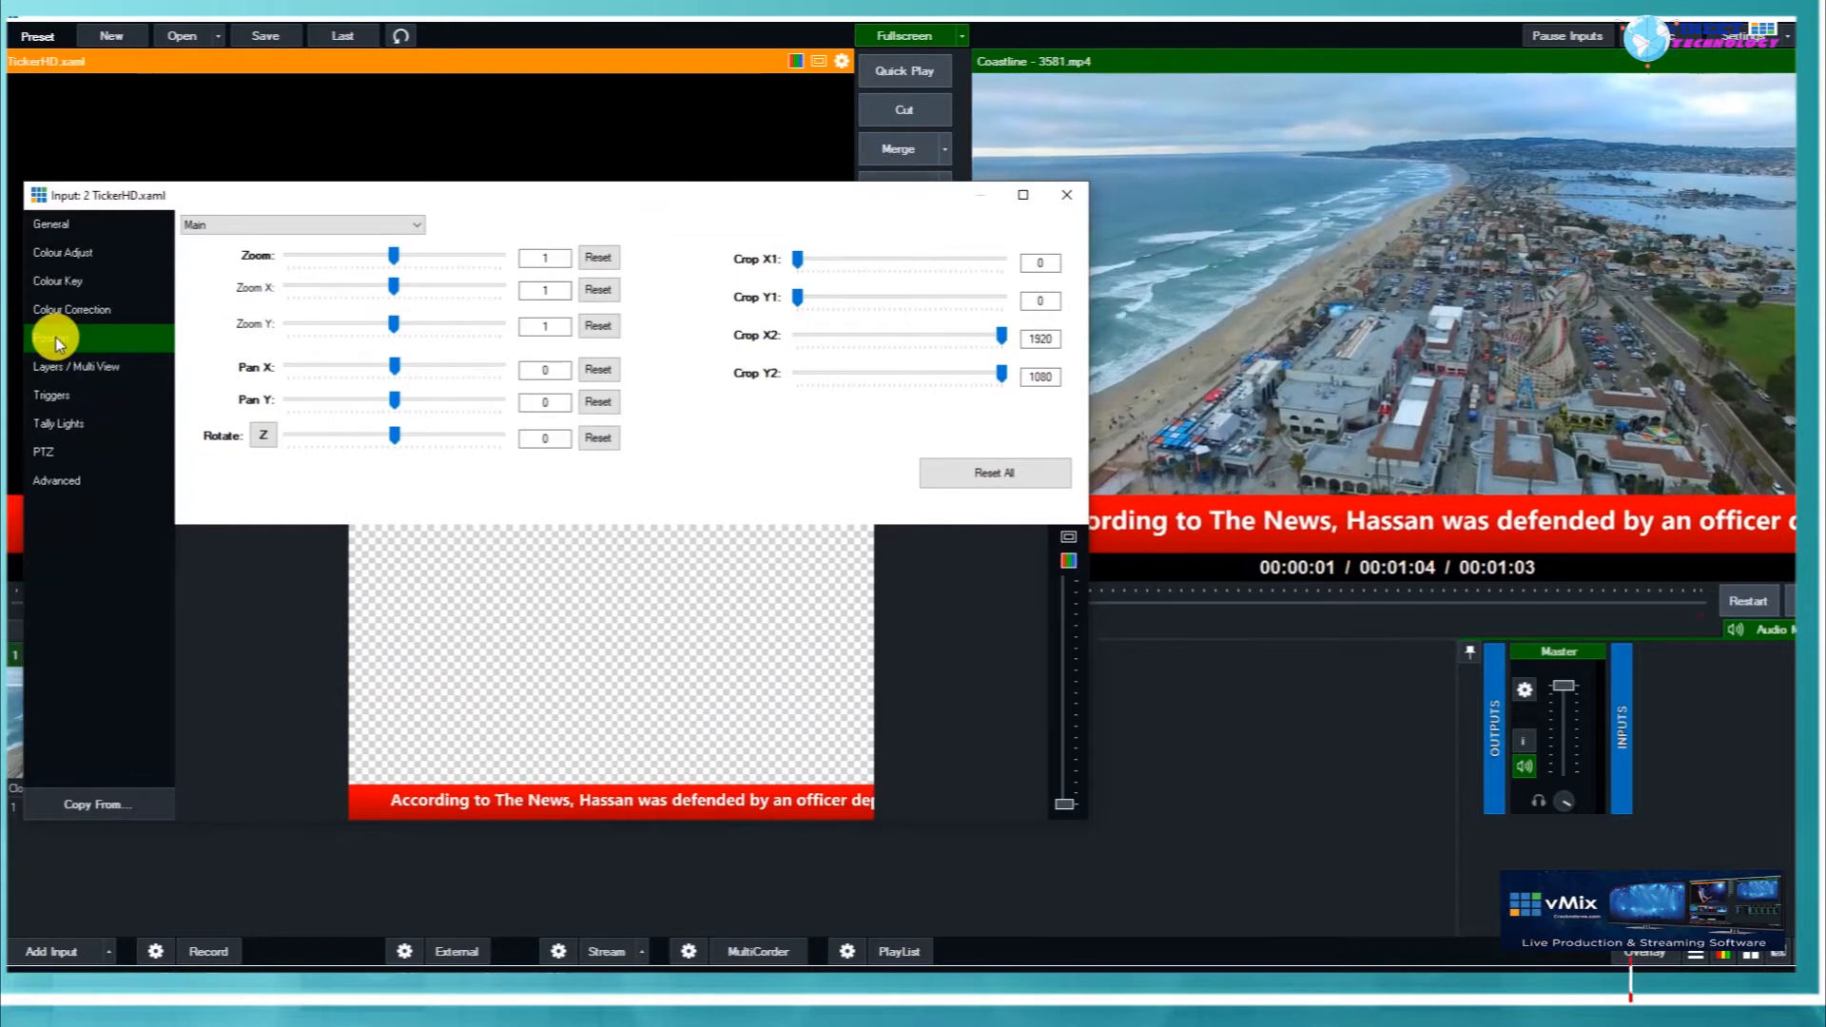
{"action": "left_click_drag", "start_coordinate": [816, 323], "coordinate": [999, 383]}
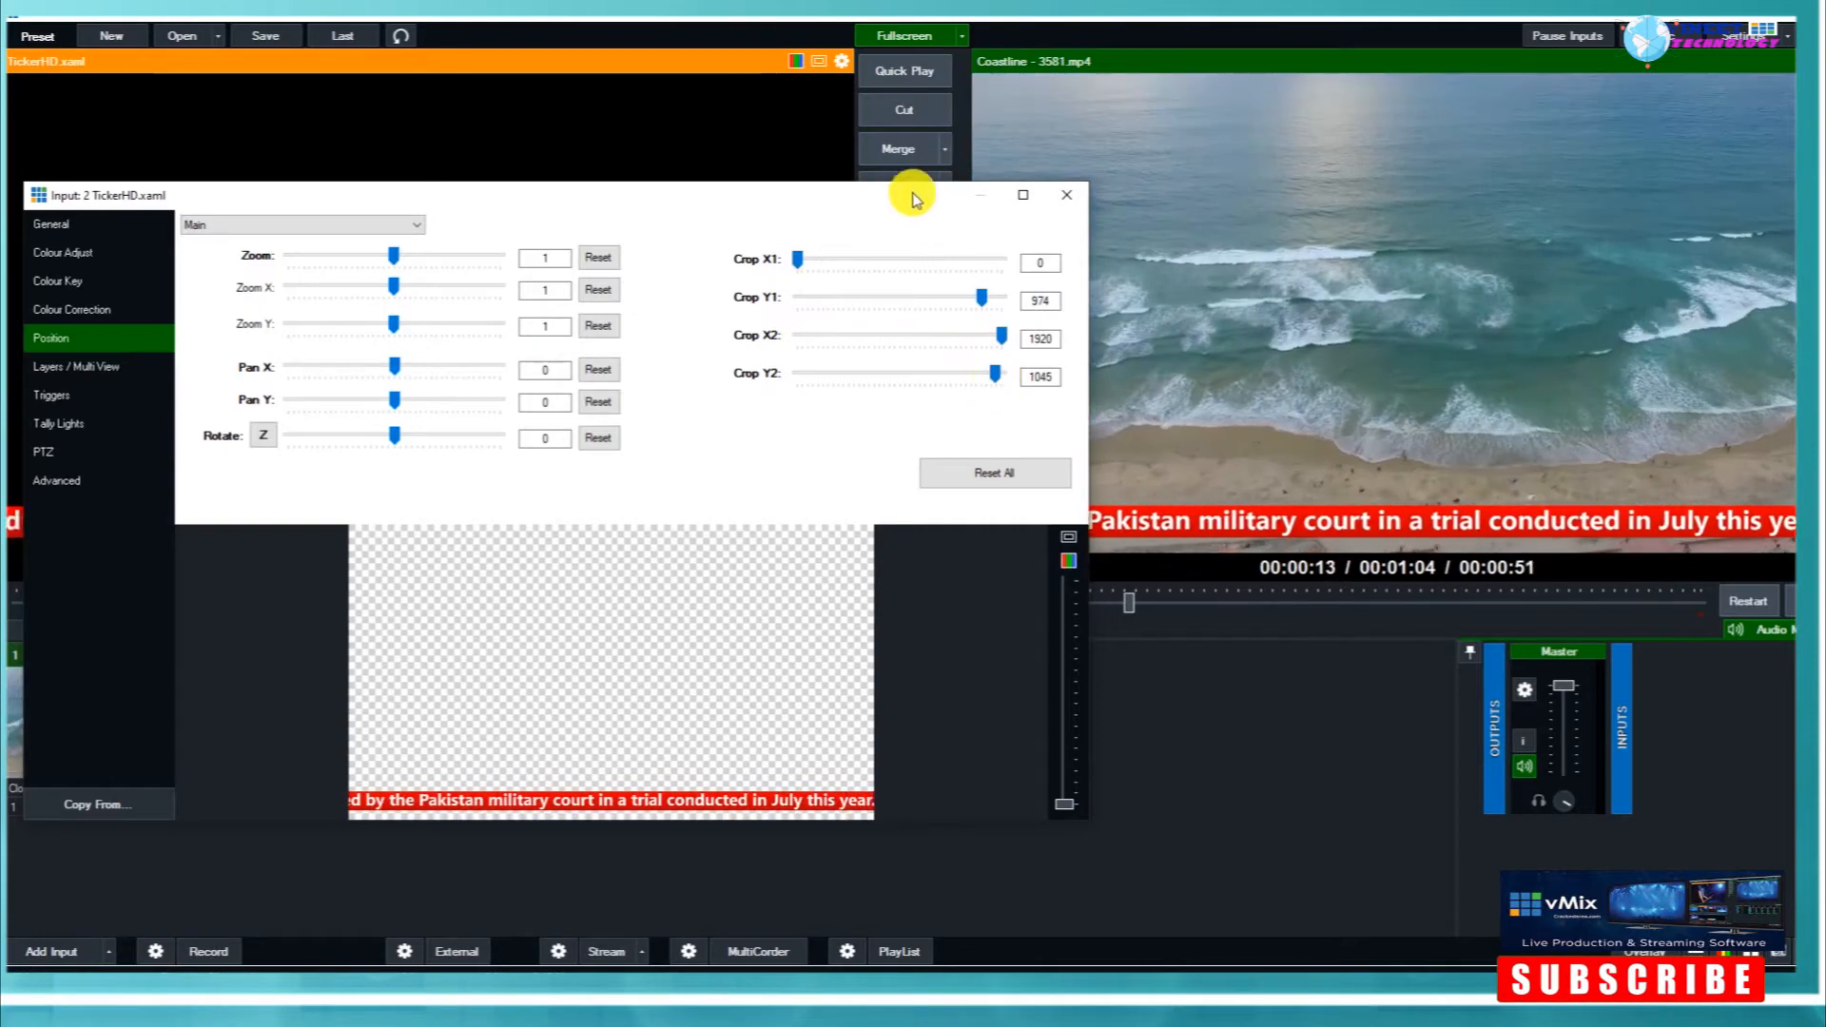
Move the cropped ticker to the frame's lower edge and stretch it across the width, with Zoom X about 1.186 and Zoom Y about 0.988.
{"action": "left_click_drag", "start_coordinate": [640, 803], "coordinate": [726, 804]}
{"action": "left_click_drag", "start_coordinate": [897, 201], "coordinate": [599, 205]}
{"action": "left_click_drag", "start_coordinate": [461, 815], "coordinate": [391, 807]}
{"action": "left_click_drag", "start_coordinate": [98, 260], "coordinate": [99, 290]}
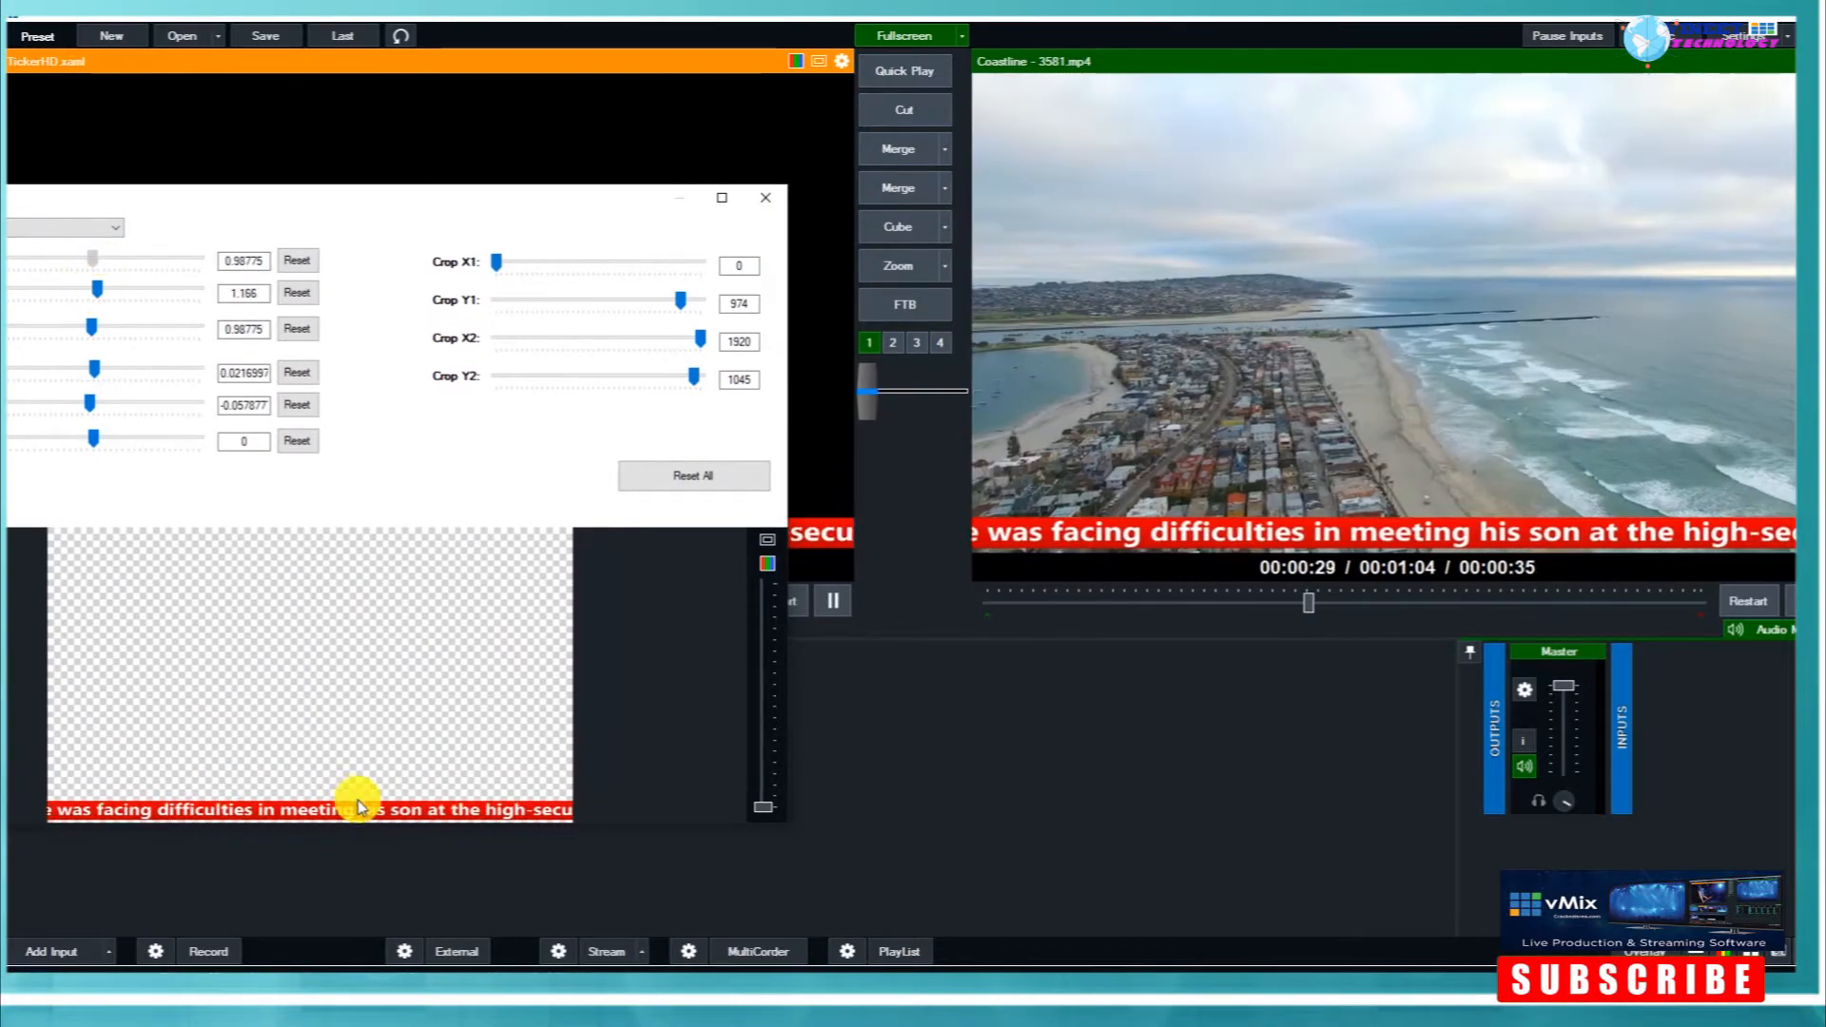
{"action": "left_click", "coordinate": [765, 197]}
Add the TickerHD2 title template as input 3 and replace its placeholder ticker text with the copied paragraph.
{"action": "left_click", "coordinate": [57, 951]}
{"action": "left_click", "coordinate": [466, 638]}
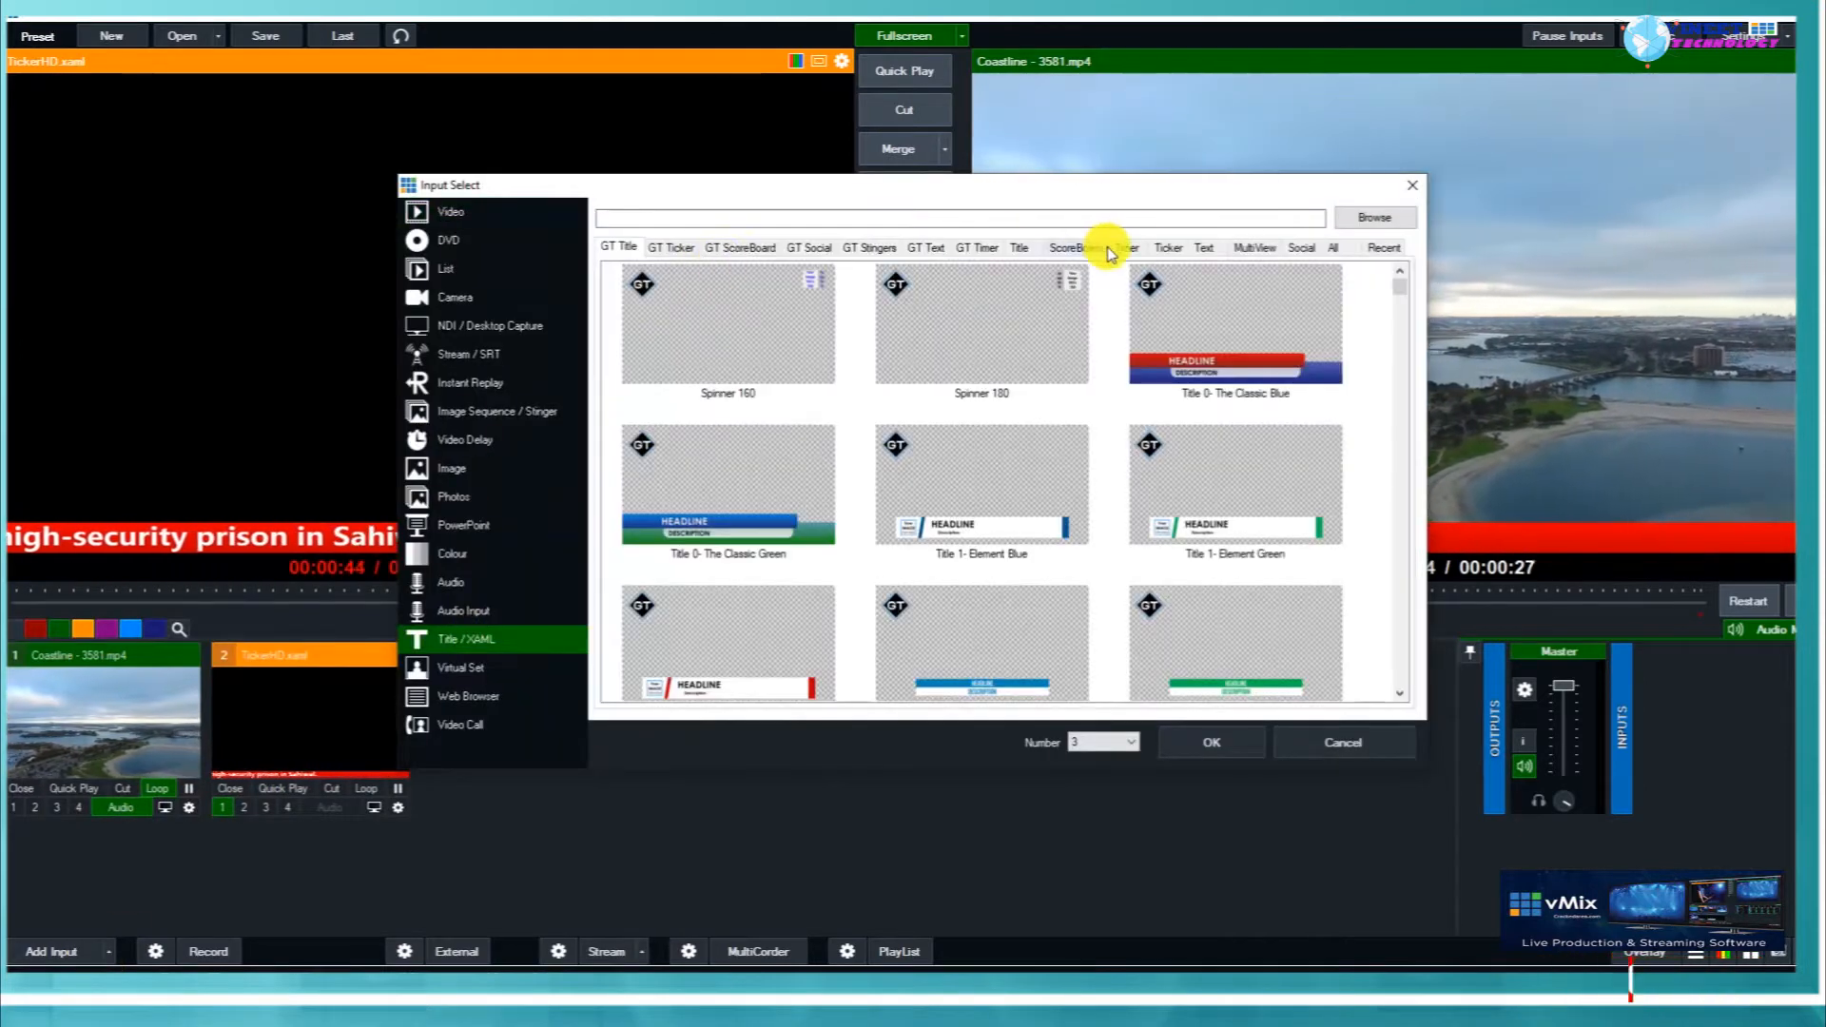
{"action": "left_click", "coordinate": [1168, 247]}
{"action": "double_click", "coordinate": [962, 390]}
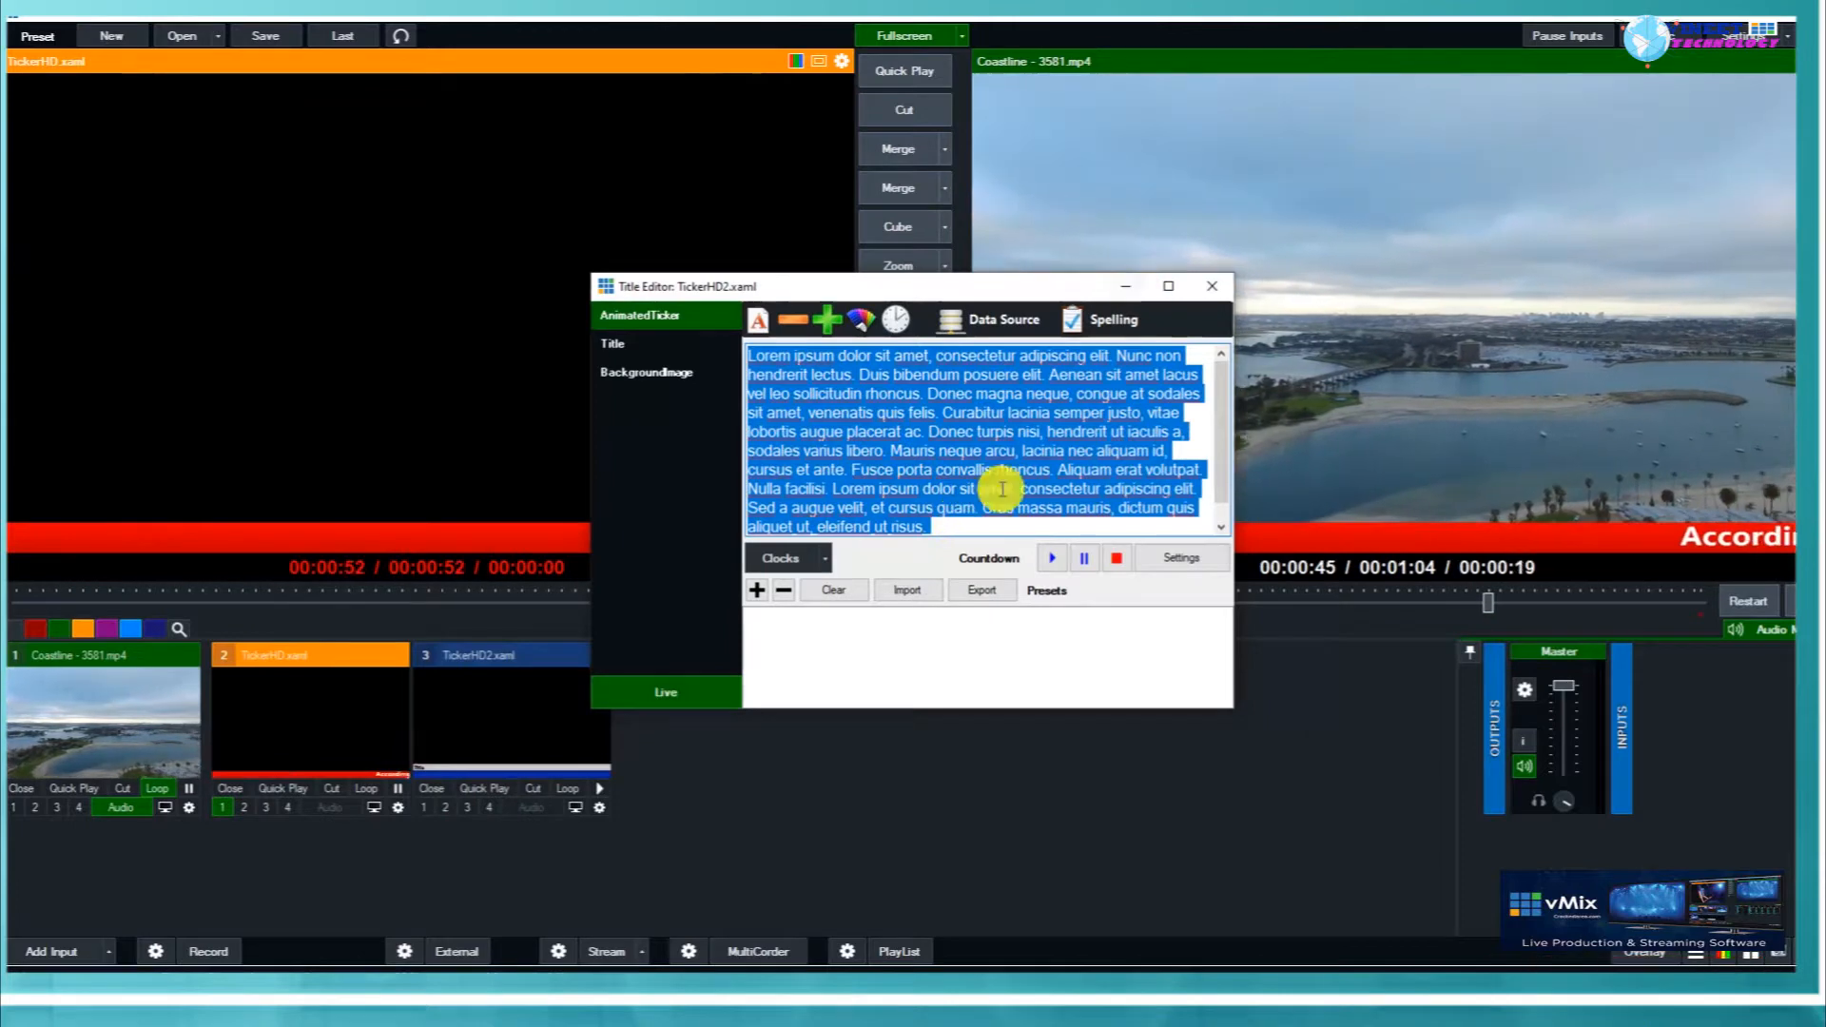
{"action": "key", "text": "ctrl+v"}
{"action": "left_click", "coordinate": [1212, 287]}
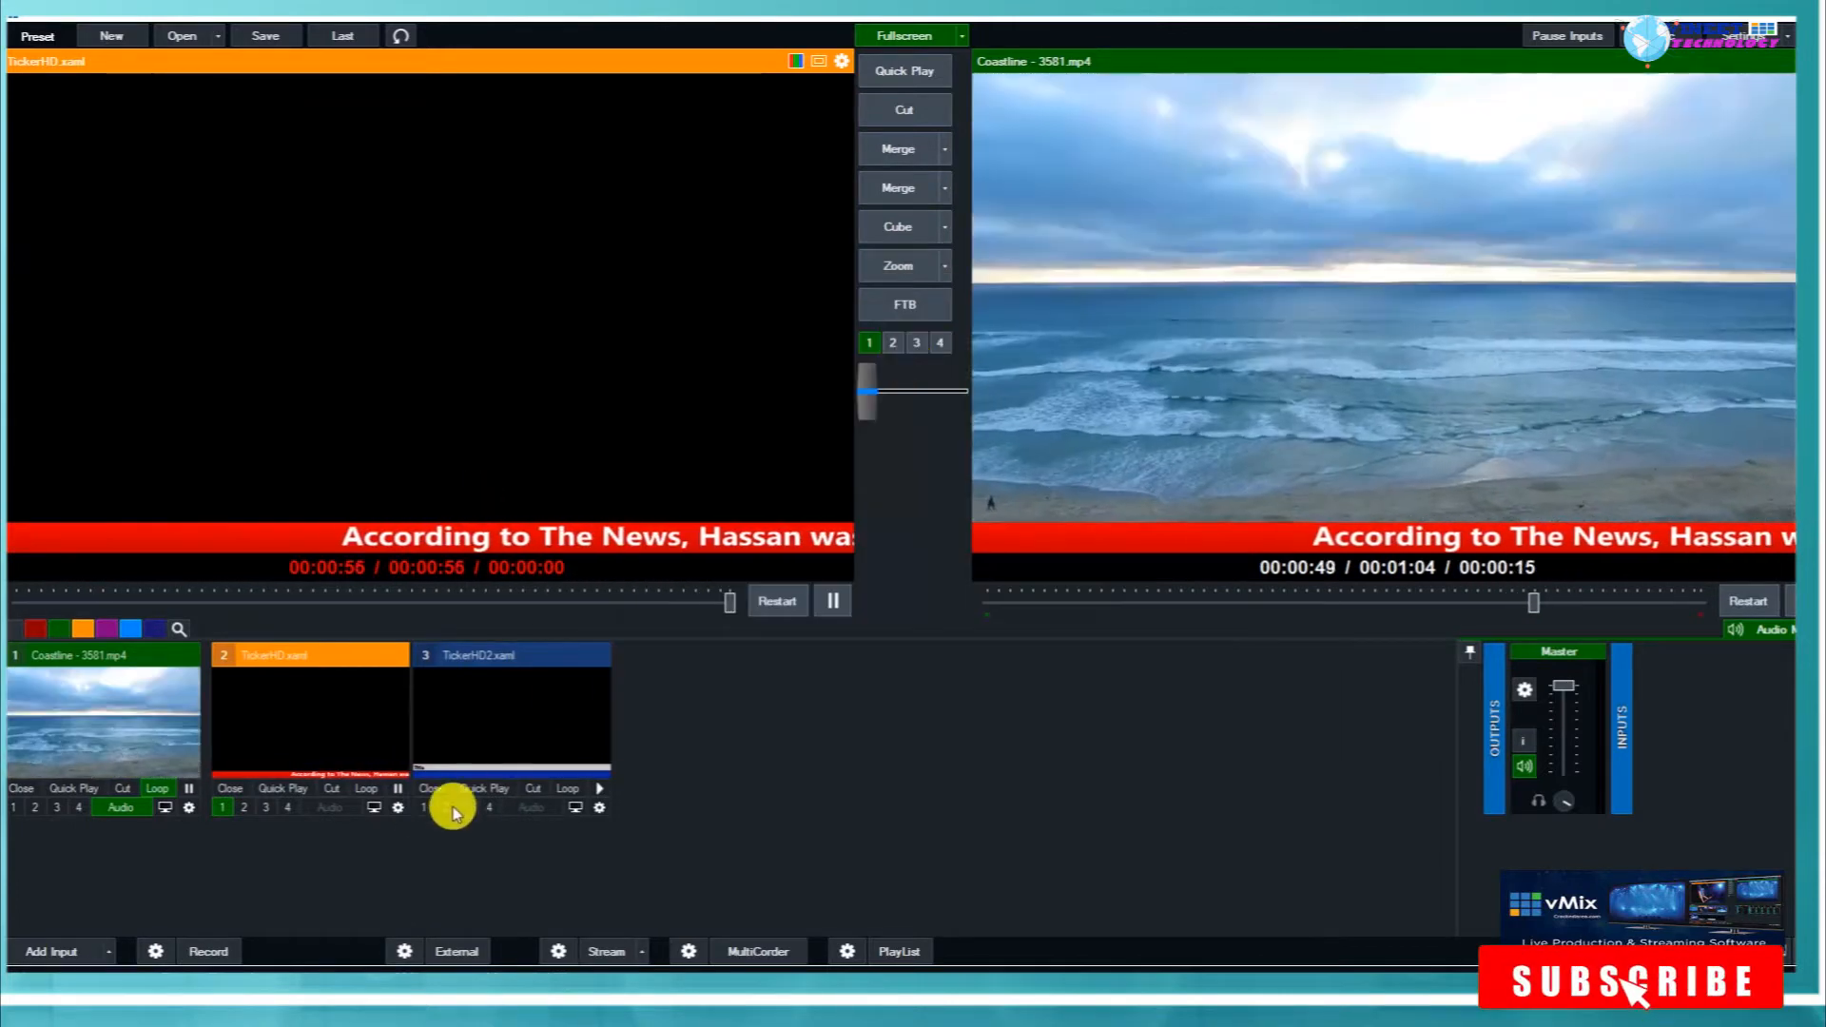
Show TickerHD2 over the video on overlay channel 1 and set its AnimatedTicker animation duration.
{"action": "left_click", "coordinate": [422, 809]}
{"action": "right_click", "coordinate": [505, 697]}
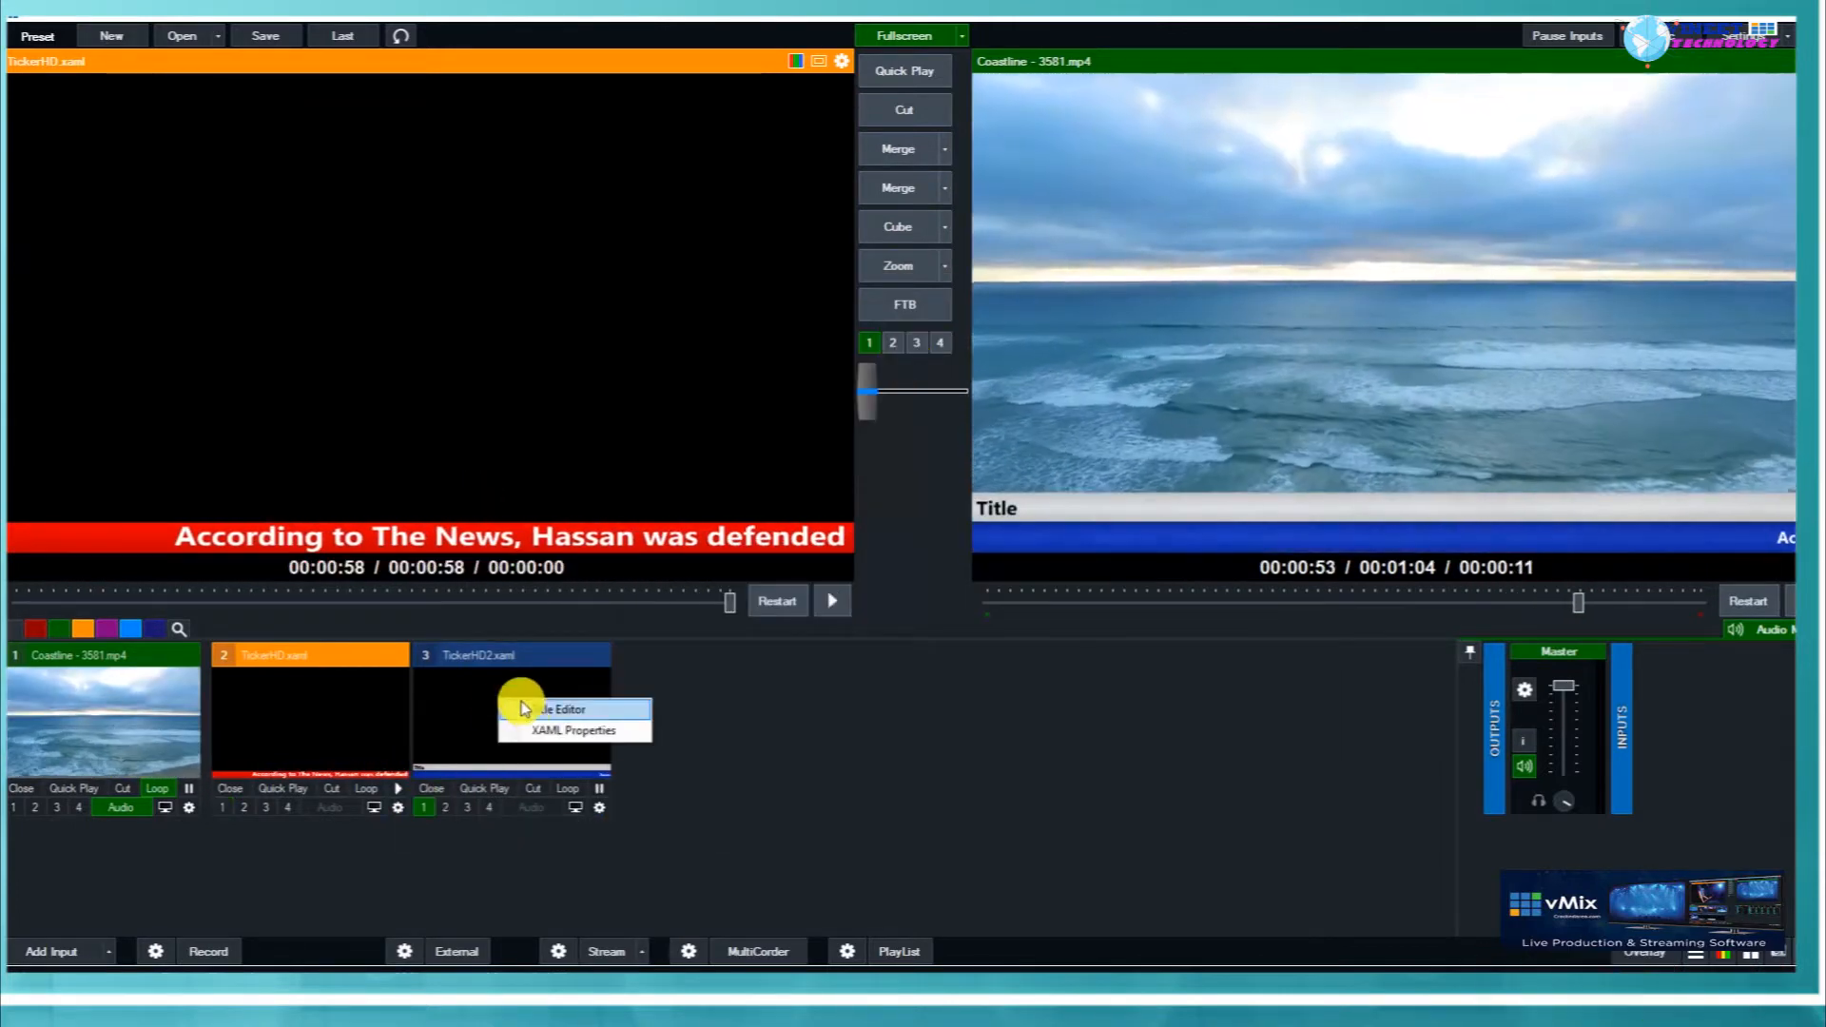
{"action": "left_click", "coordinate": [545, 710]}
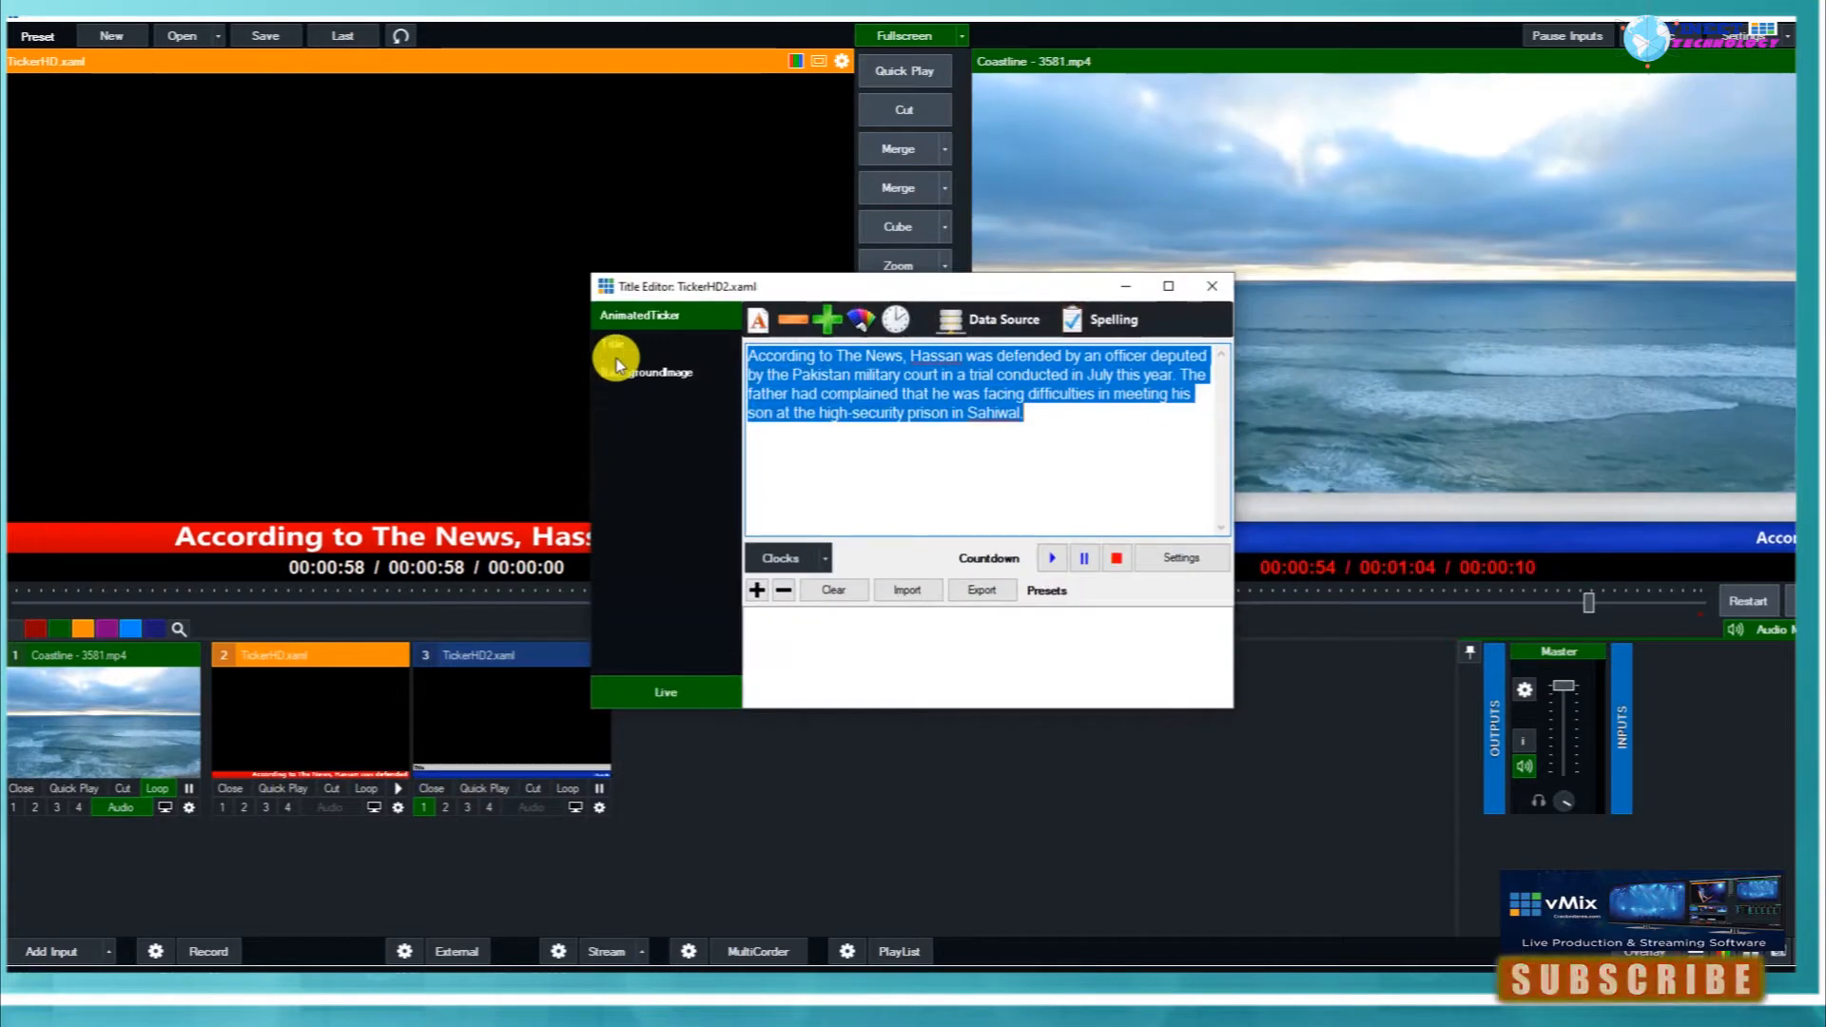
{"action": "left_click", "coordinate": [895, 321]}
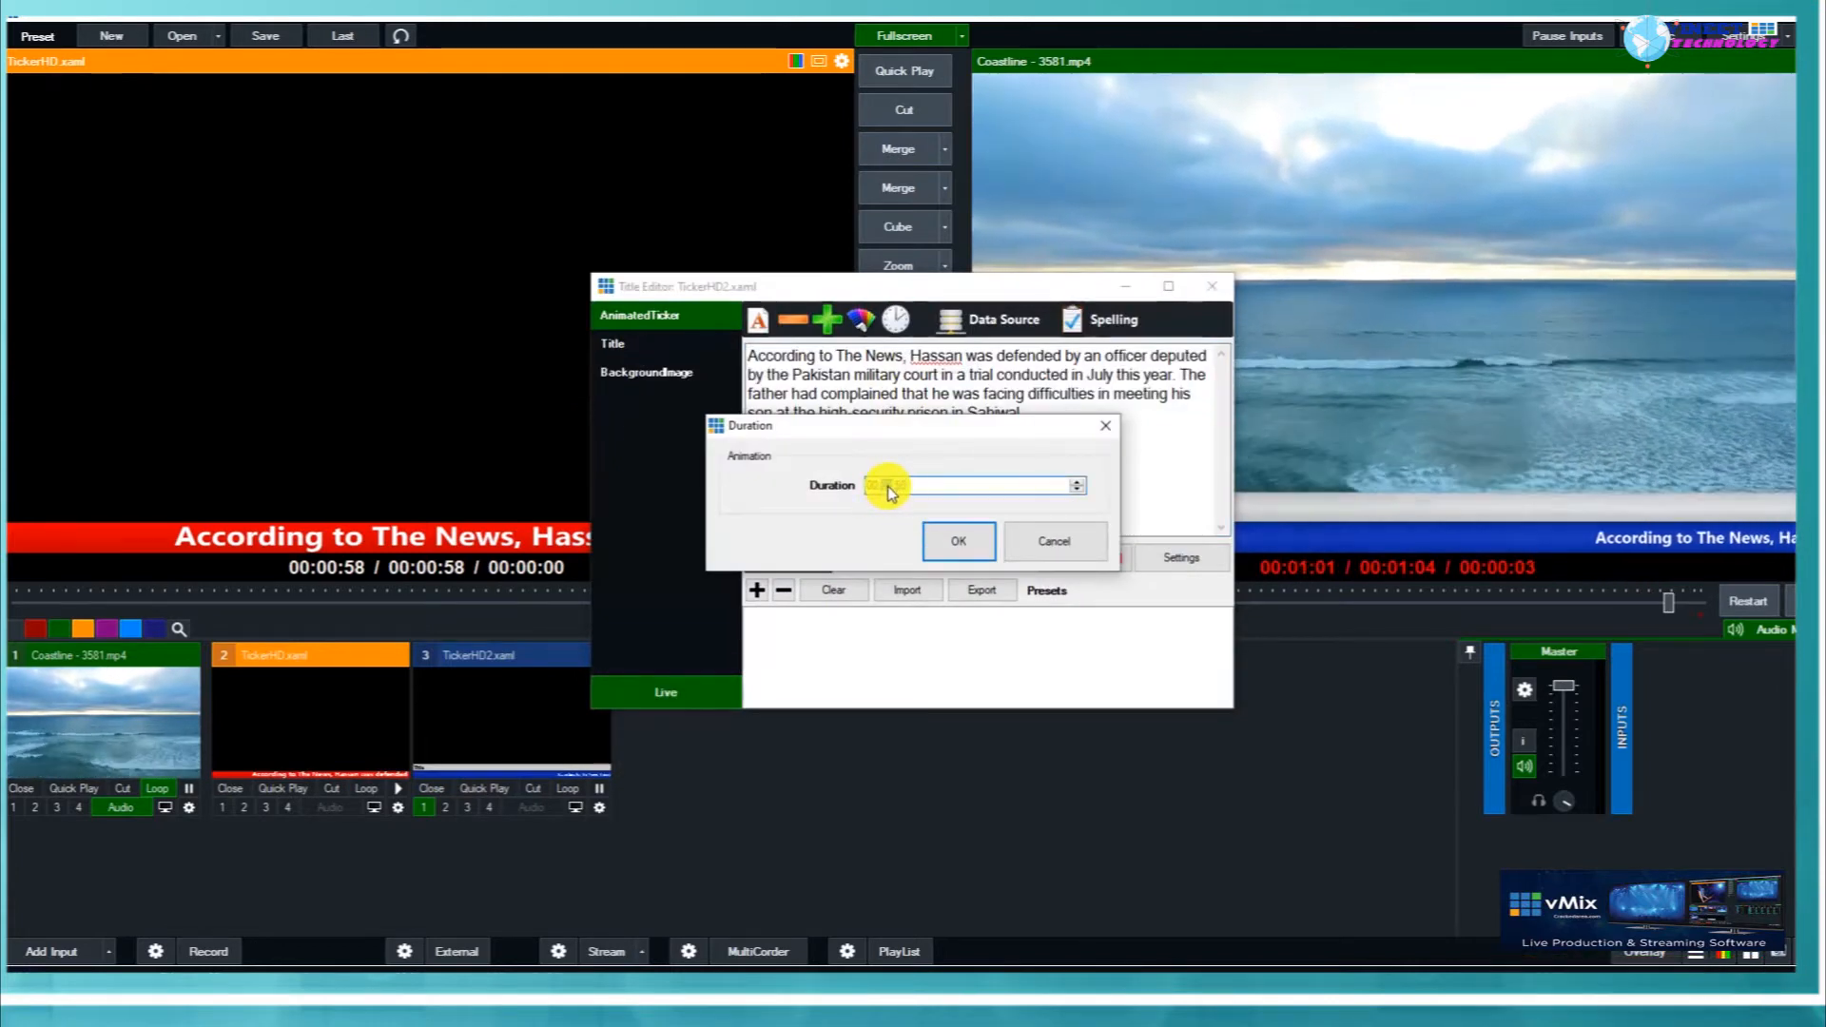
{"action": "left_click", "coordinate": [951, 542]}
{"action": "left_click", "coordinate": [1210, 287]}
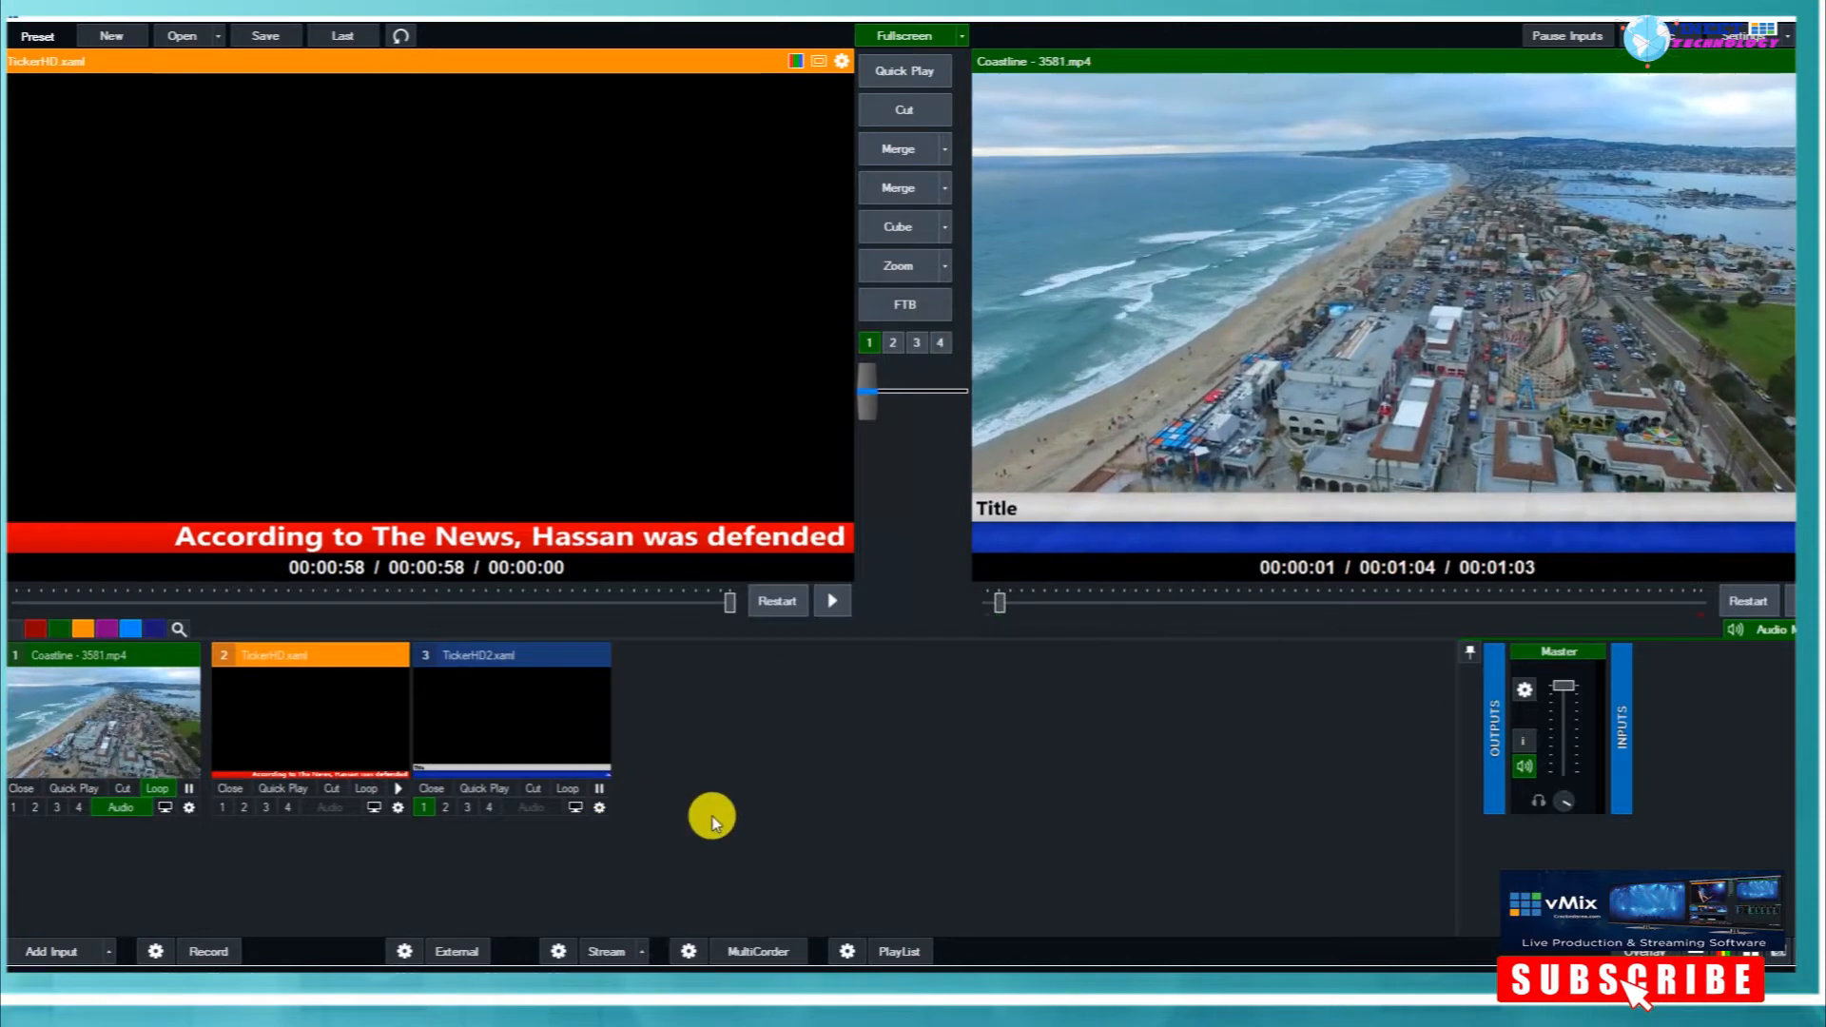
Replace the Title placeholder text of the TickerHD2 input with vMix.
{"action": "right_click", "coordinate": [528, 713]}
{"action": "left_click", "coordinate": [571, 728]}
{"action": "left_click", "coordinate": [689, 344]}
{"action": "left_click_drag", "start_coordinate": [795, 358], "coordinate": [732, 362]}
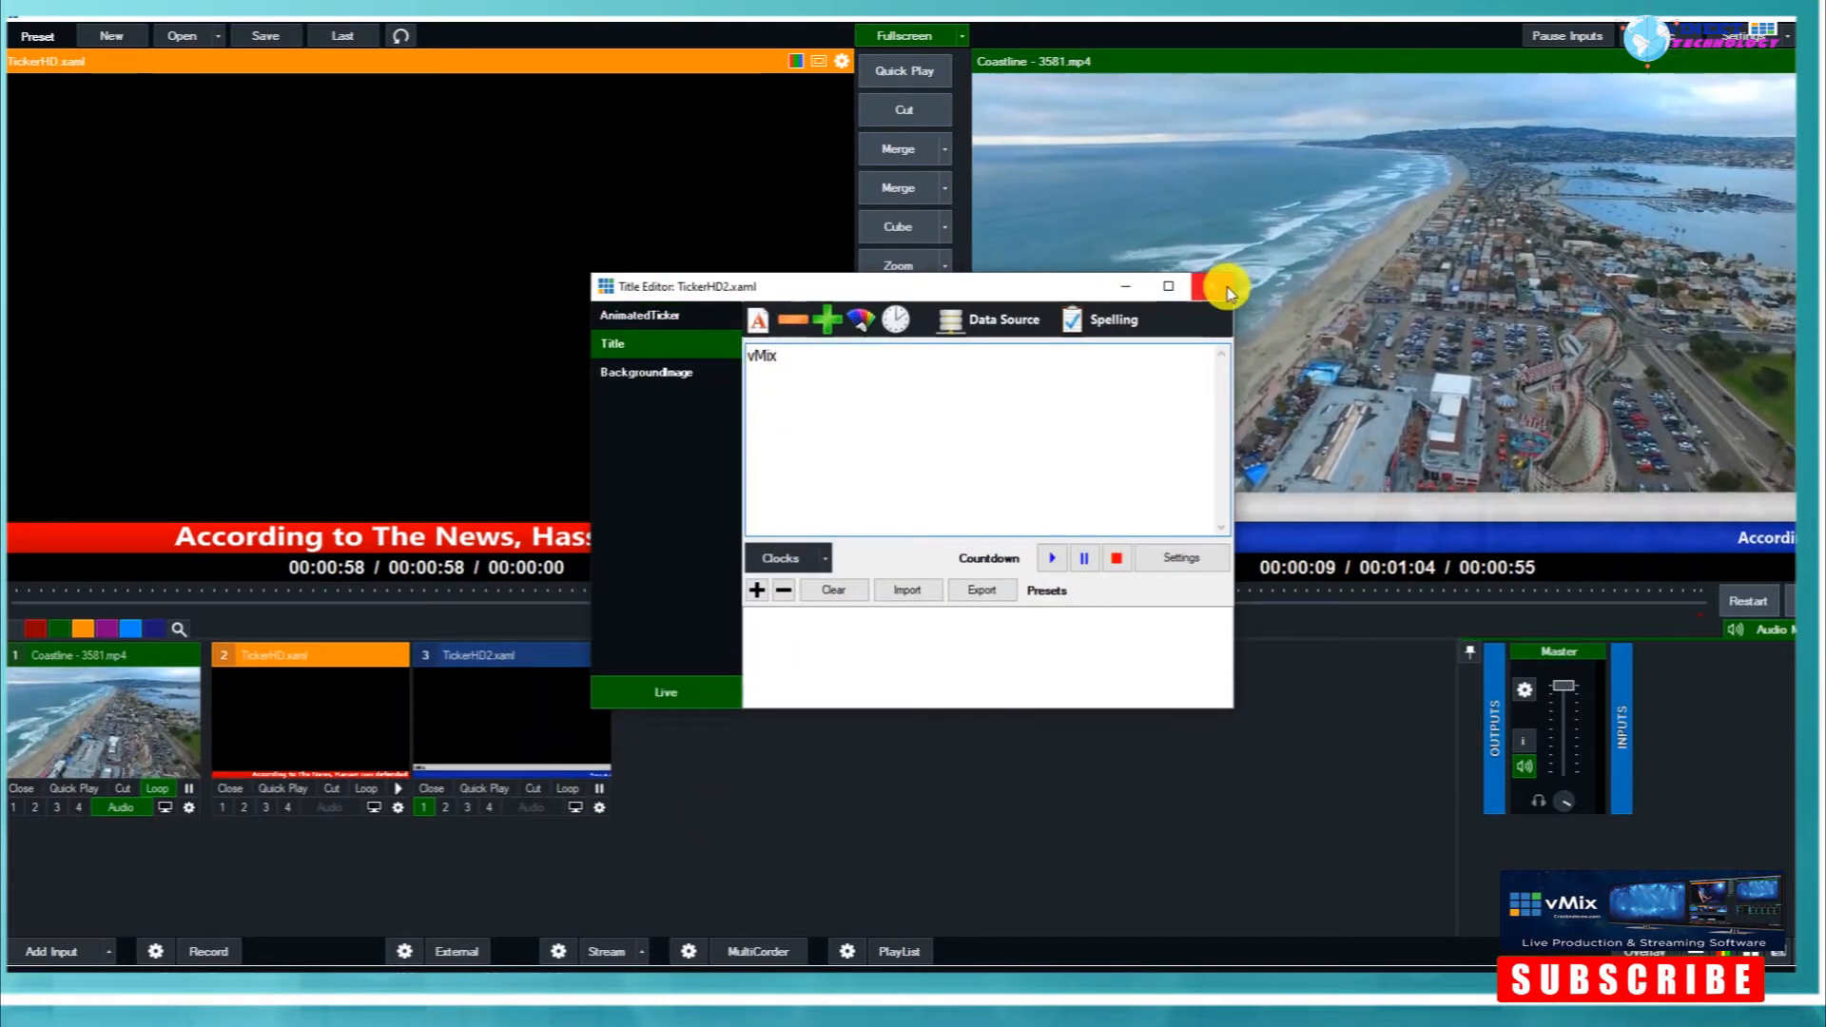
{"action": "left_click", "coordinate": [1211, 286]}
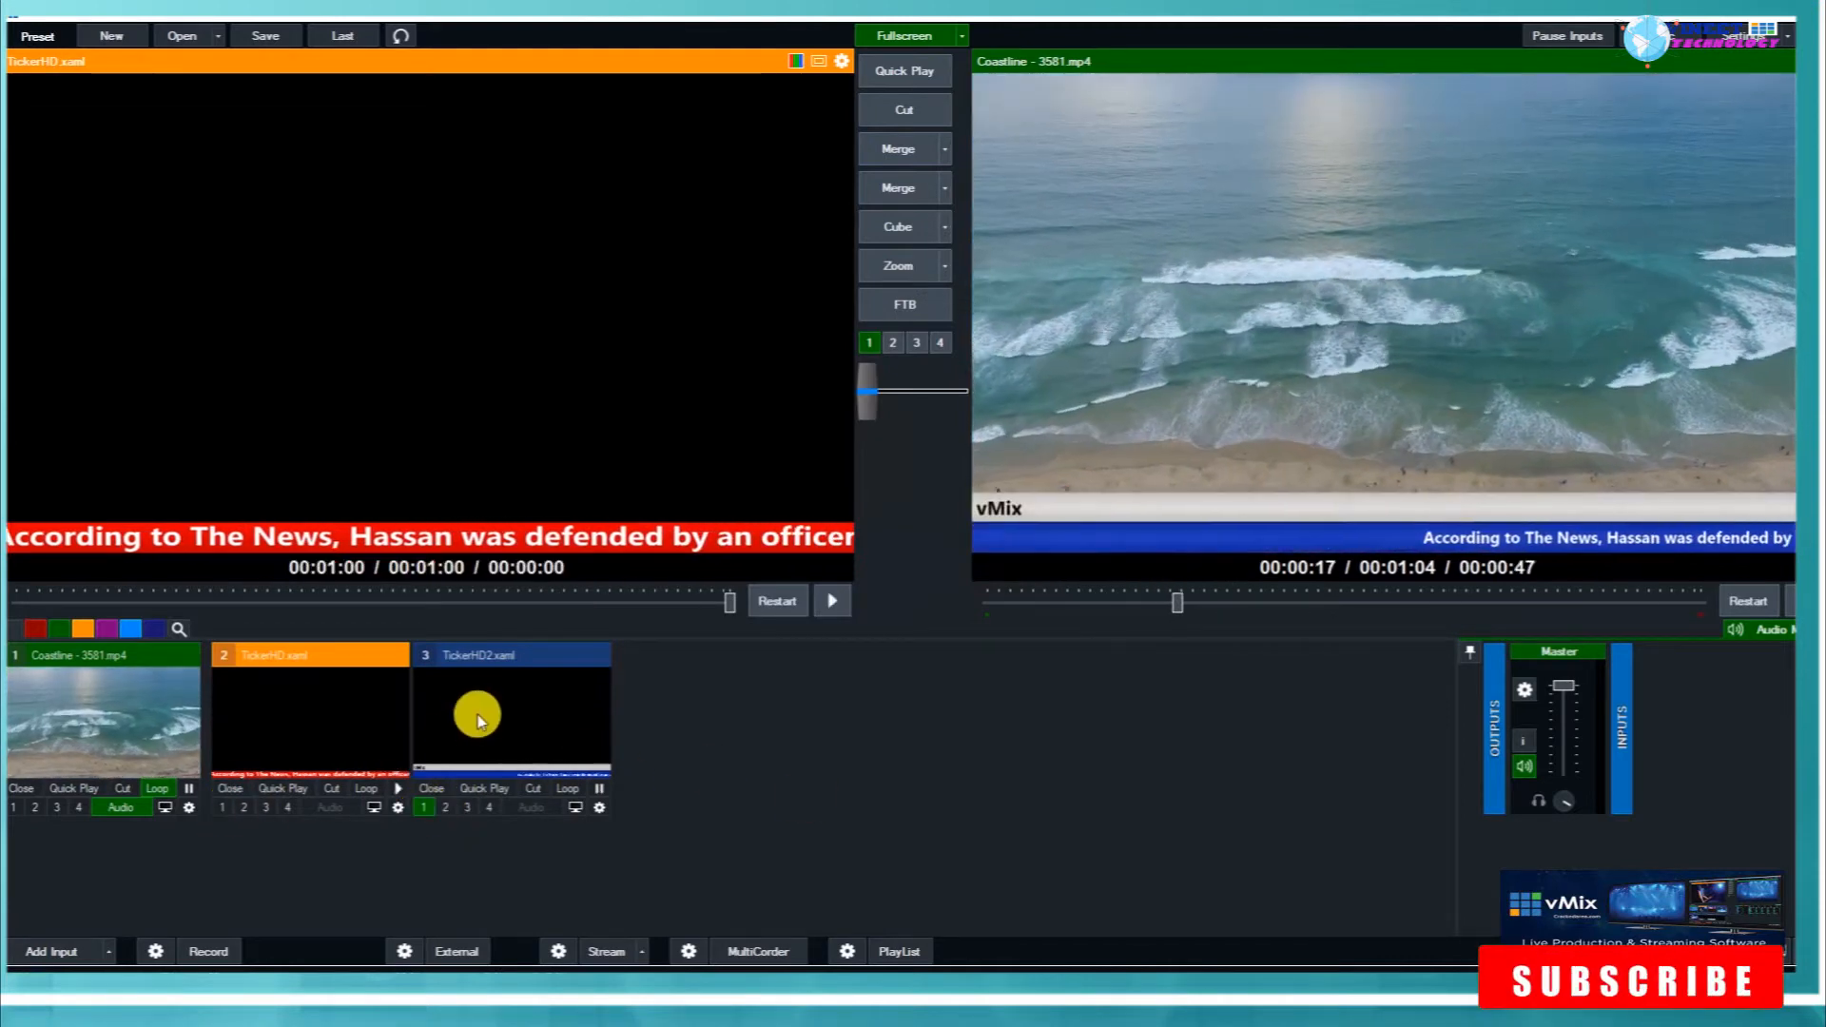
Pause TickerHD2, resume TickerHD and put TickerHD on overlay channel 1 in its place.
{"action": "left_click", "coordinate": [599, 789]}
{"action": "left_click", "coordinate": [400, 786]}
{"action": "left_click", "coordinate": [222, 808]}
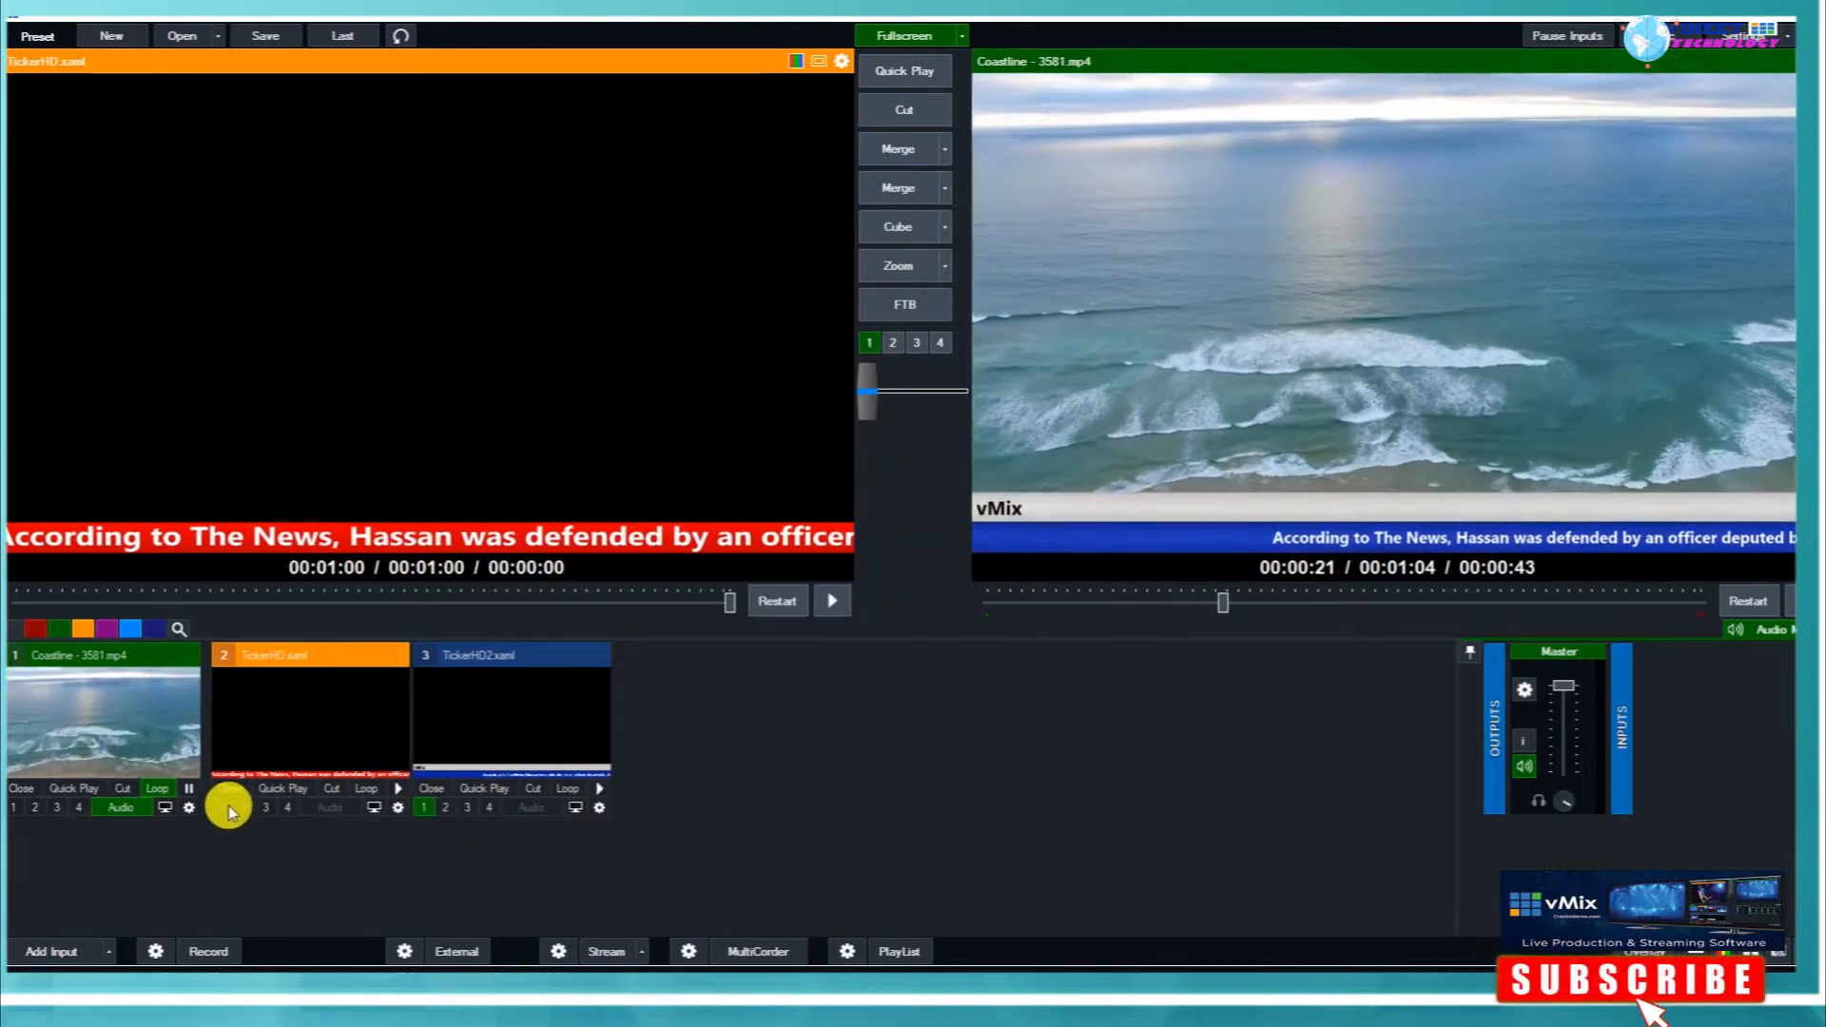
Copy the Hindi paragraph from the bhaskar.com article in Chrome and replace the TickerHD ticker text with it in vMix.
{"action": "mouse_move", "coordinate": [723, 989]}
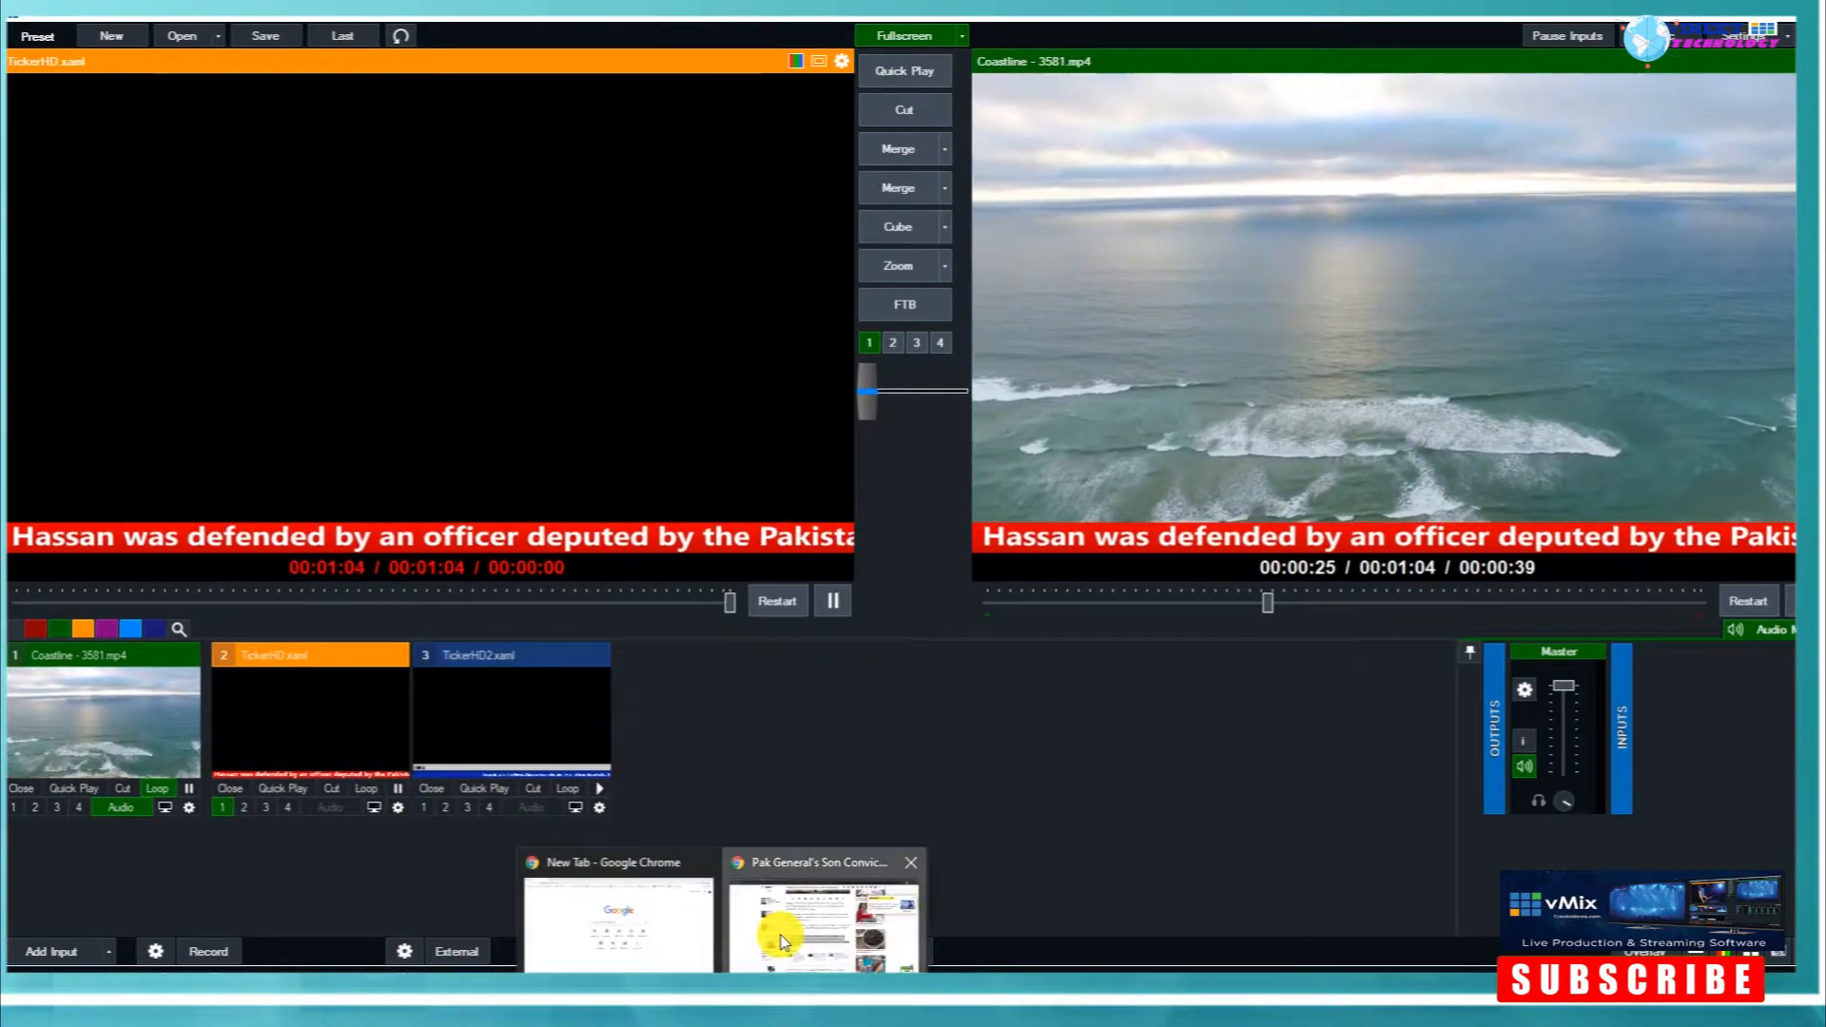
{"action": "left_click", "coordinate": [782, 938]}
{"action": "left_click", "coordinate": [162, 18]}
{"action": "left_click_drag", "start_coordinate": [564, 265], "coordinate": [978, 409]}
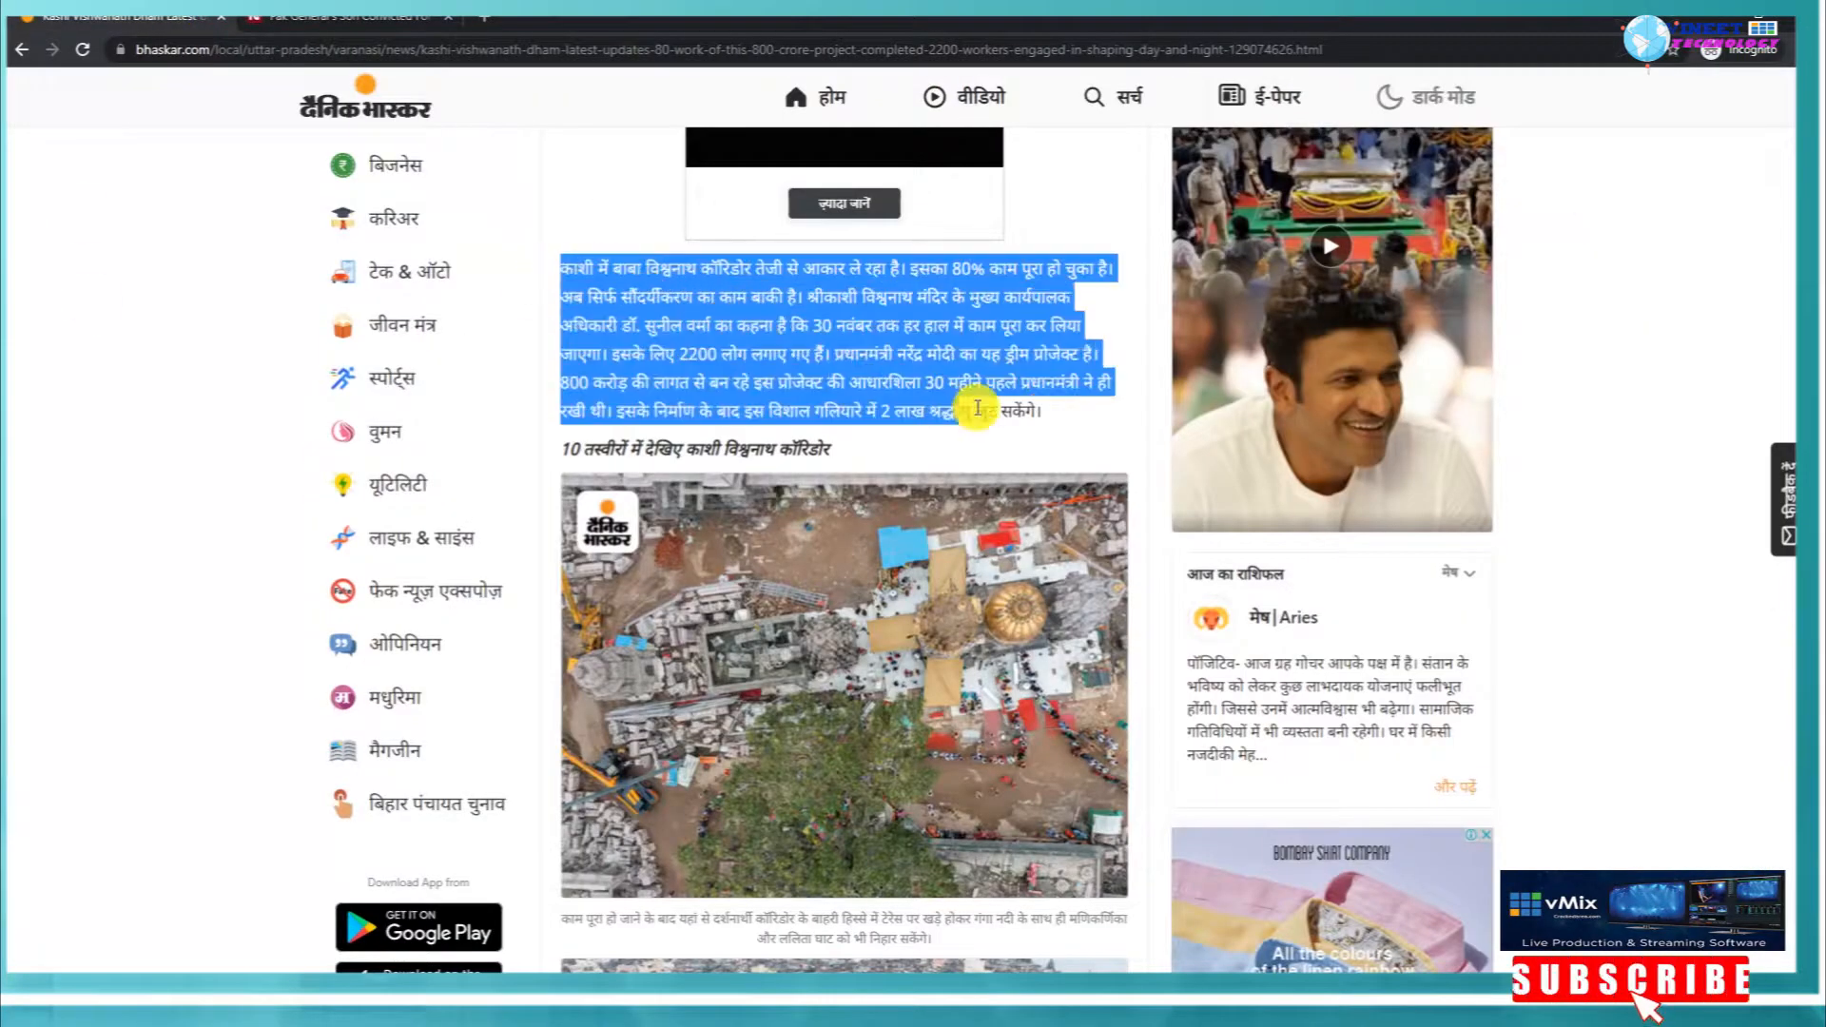
{"action": "left_click", "coordinate": [656, 989]}
{"action": "right_click", "coordinate": [333, 702]}
{"action": "left_click", "coordinate": [385, 712]}
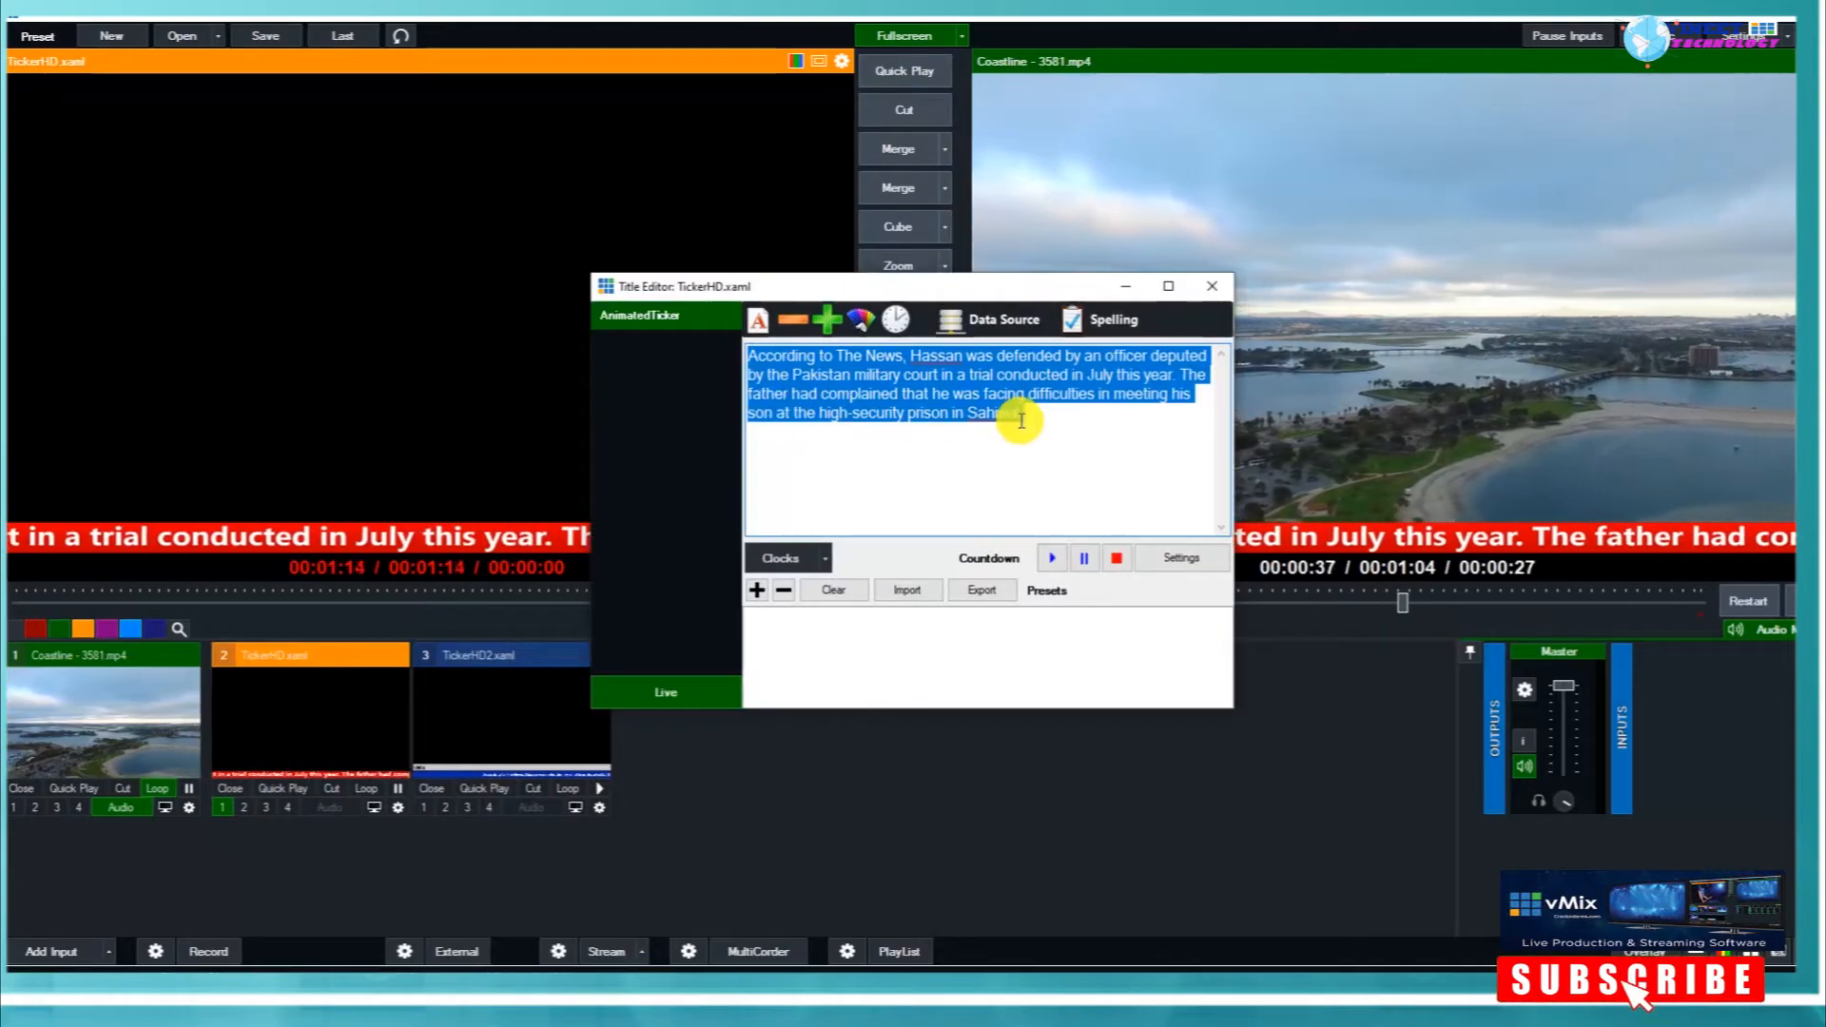
{"action": "key", "text": "ctrl+v"}
Try Arial Unicode MS for the TickerHD text, settle on the Nirmala UI font and close the title editor.
{"action": "left_click", "coordinate": [758, 322]}
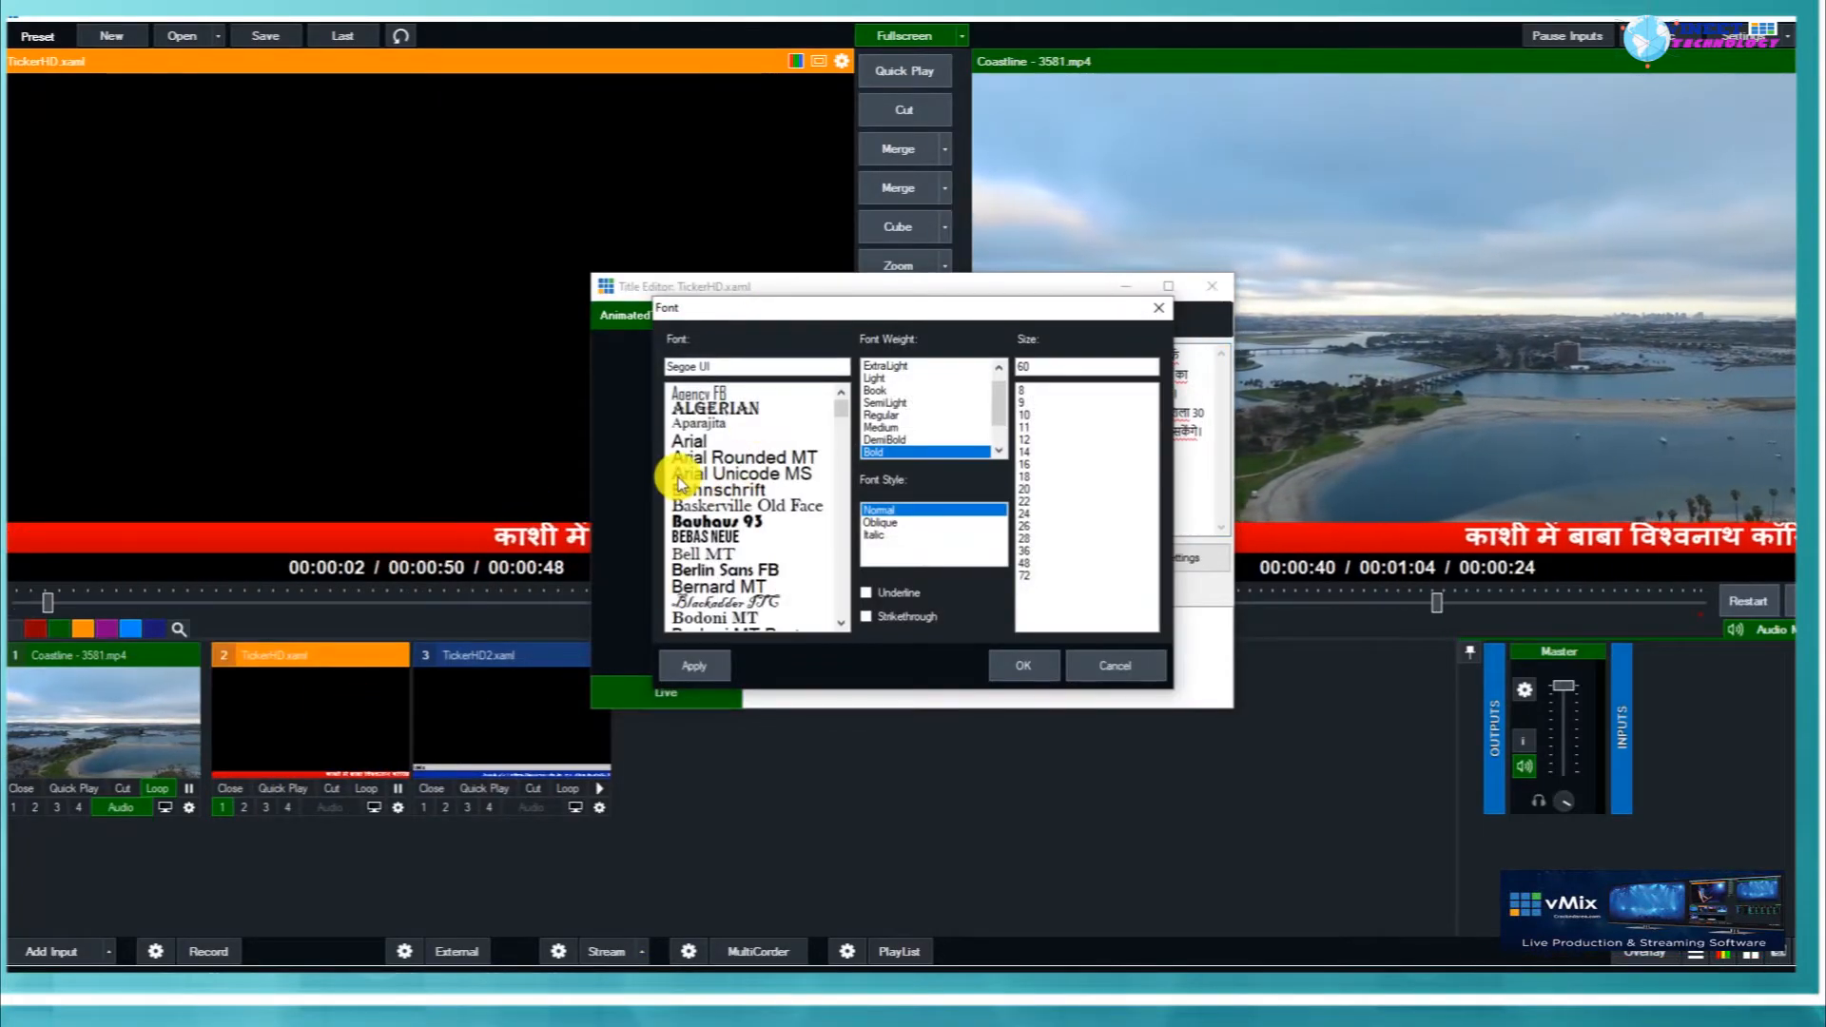
{"action": "left_click", "coordinate": [737, 473]}
{"action": "left_click_drag", "start_coordinate": [853, 428], "coordinate": [843, 554]}
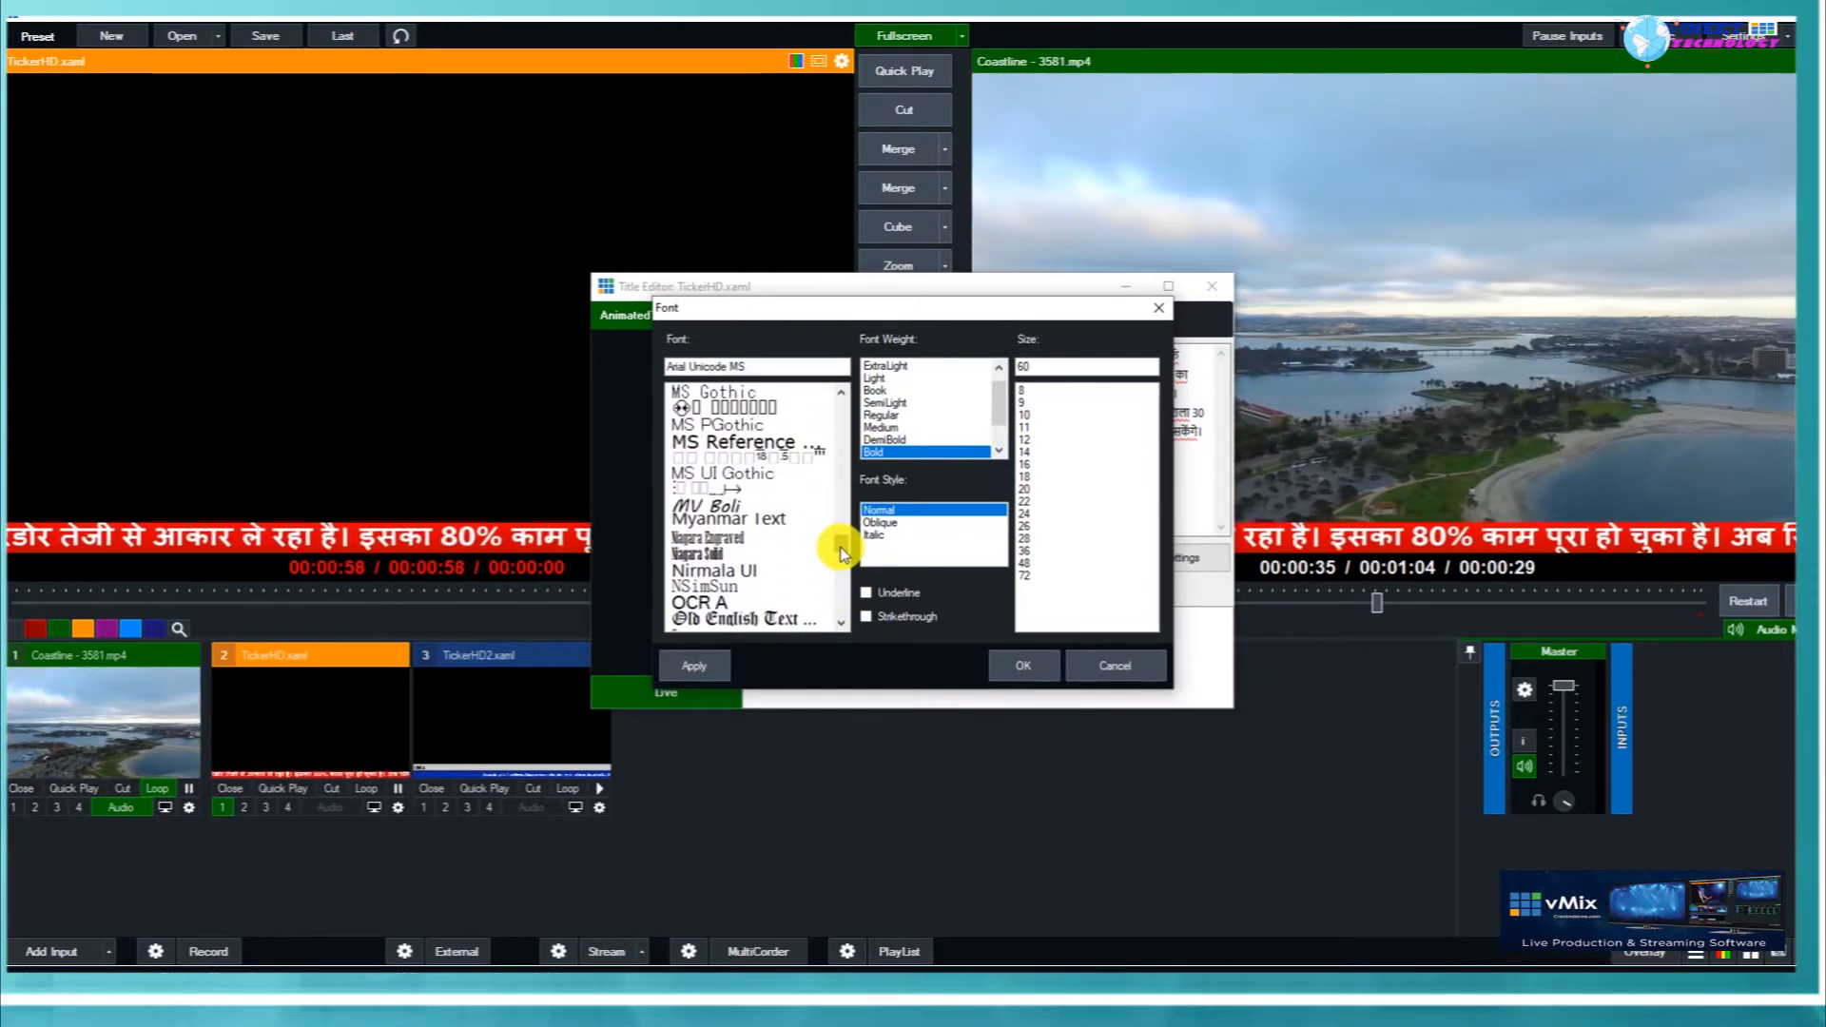
{"action": "left_click_drag", "start_coordinate": [841, 555], "coordinate": [780, 549]}
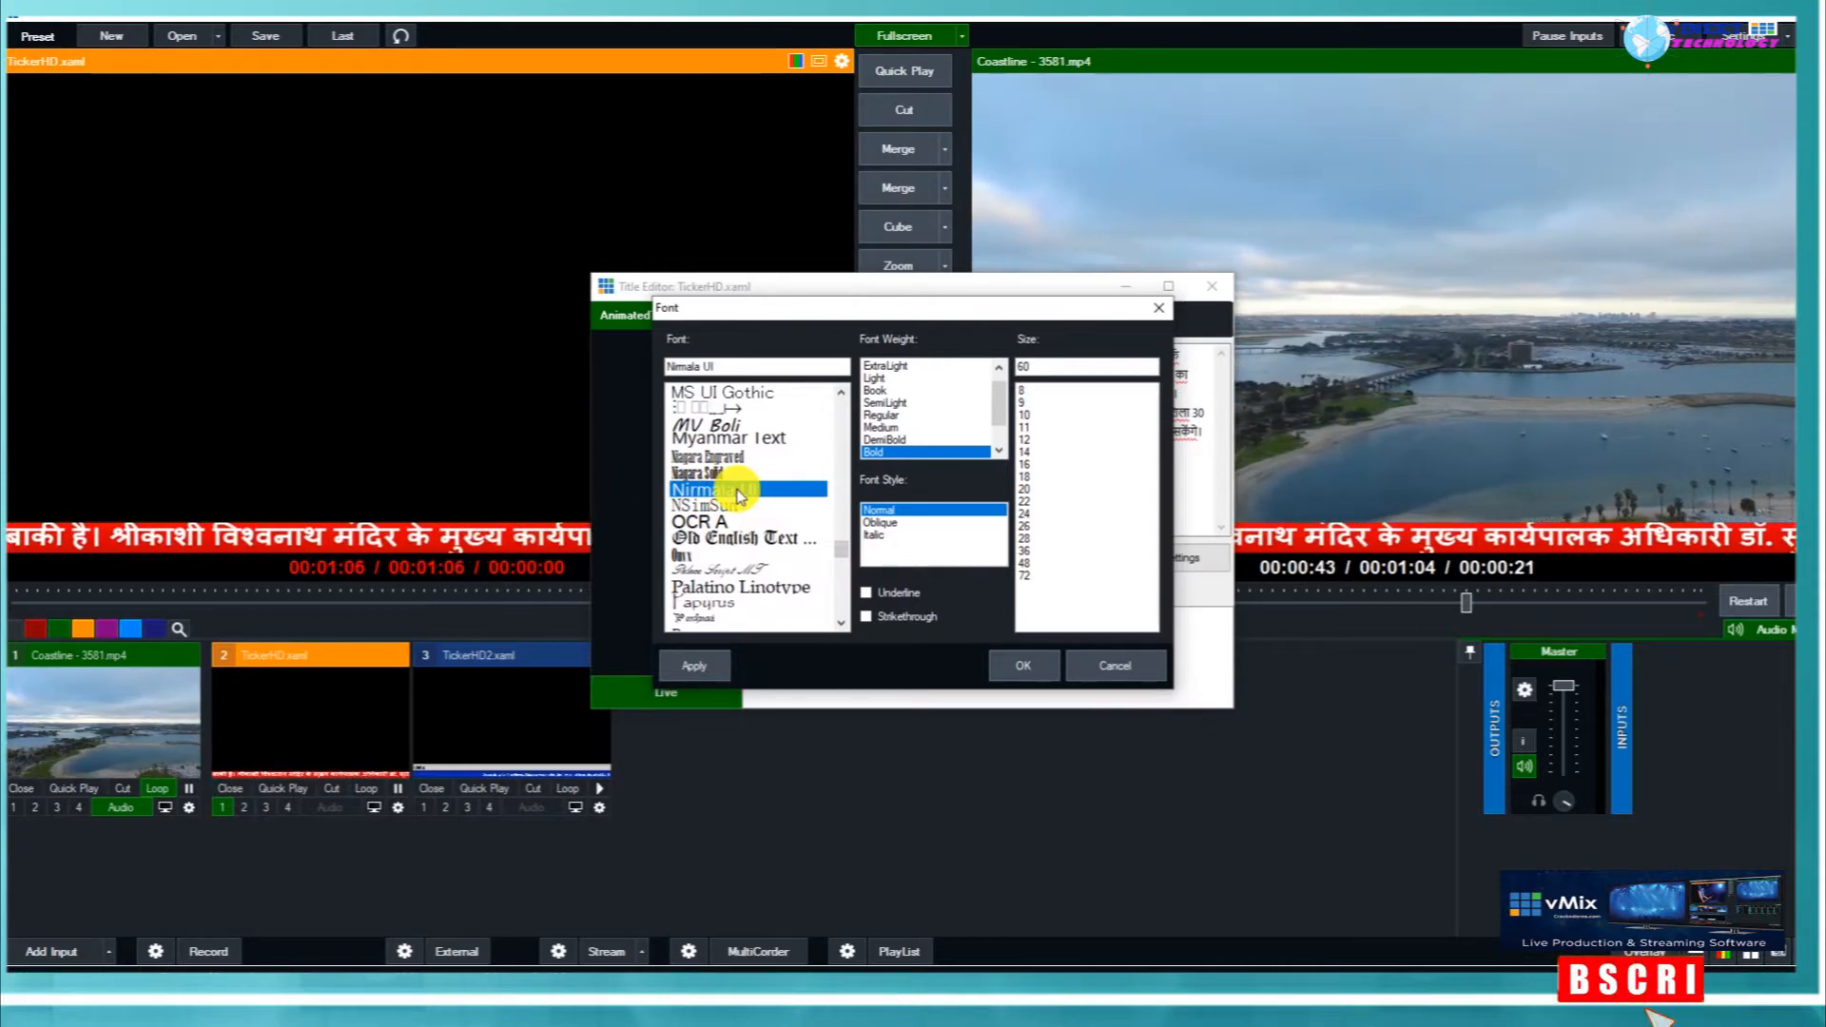
{"action": "scroll", "coordinate": [1005, 419], "scroll_direction": "down", "scroll_amount": 1}
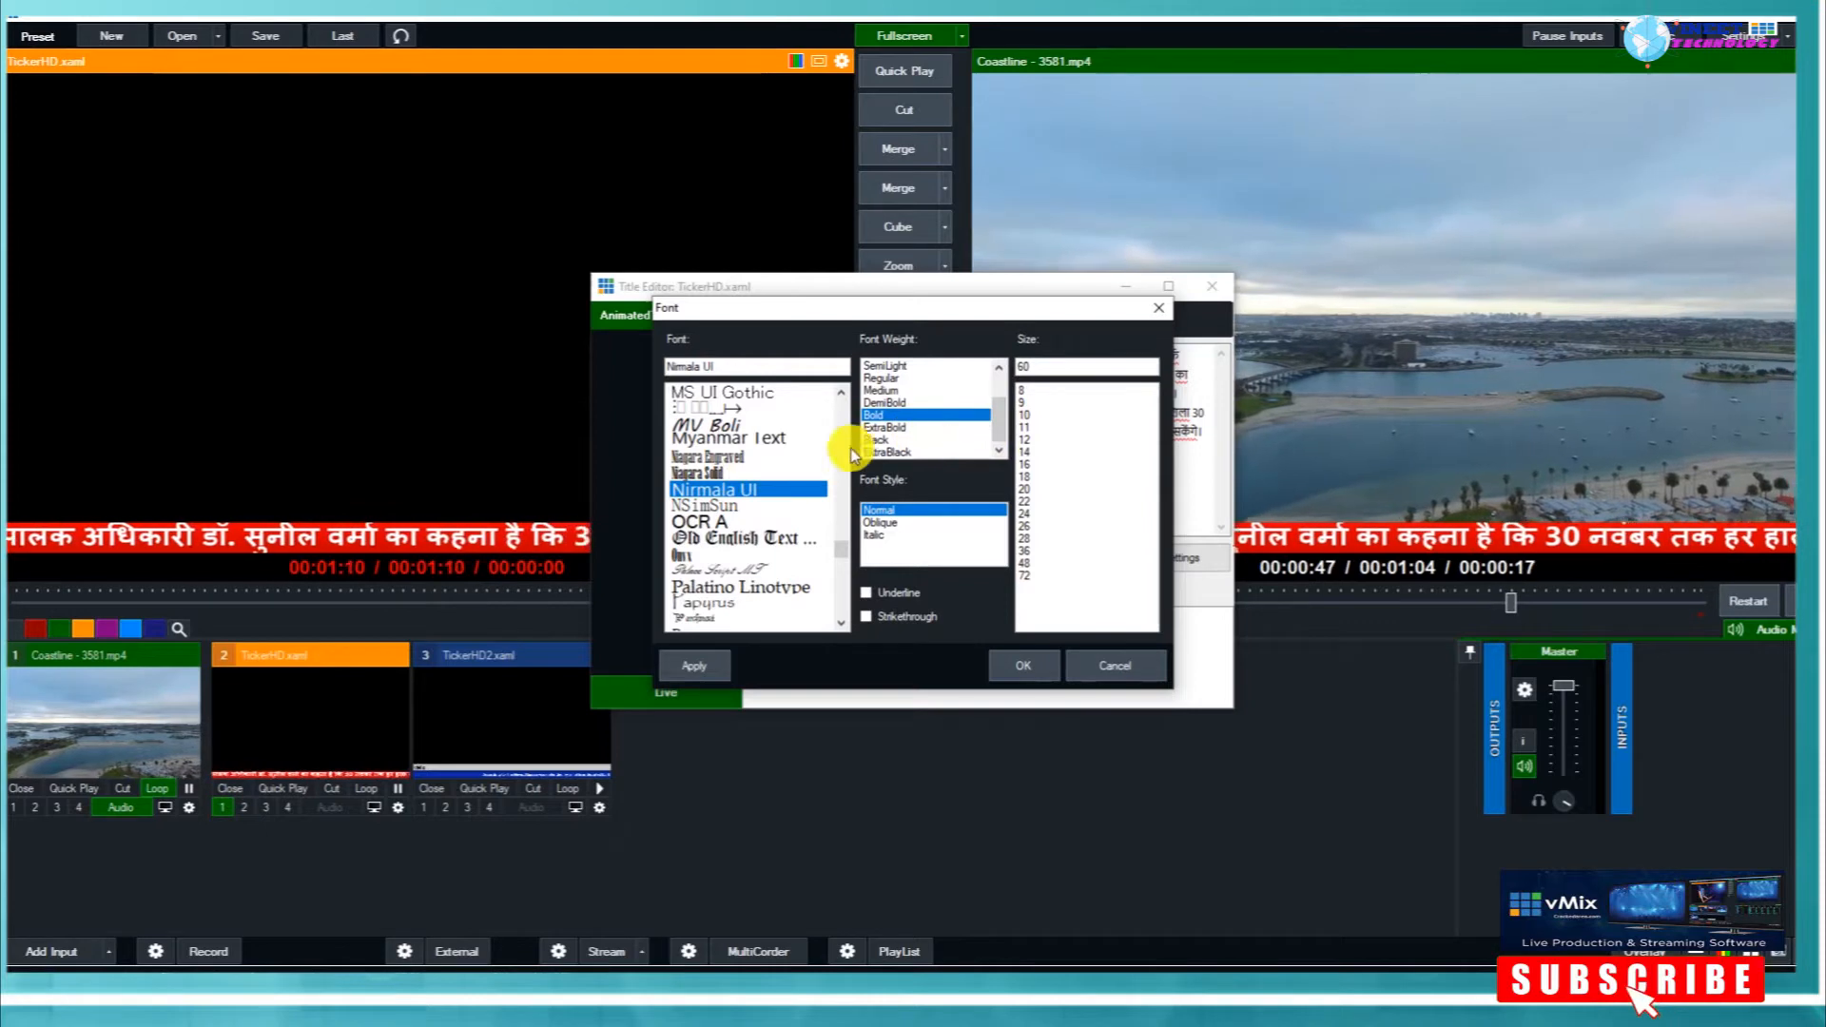
{"action": "scroll", "coordinate": [1004, 419], "scroll_direction": "up", "scroll_amount": 2}
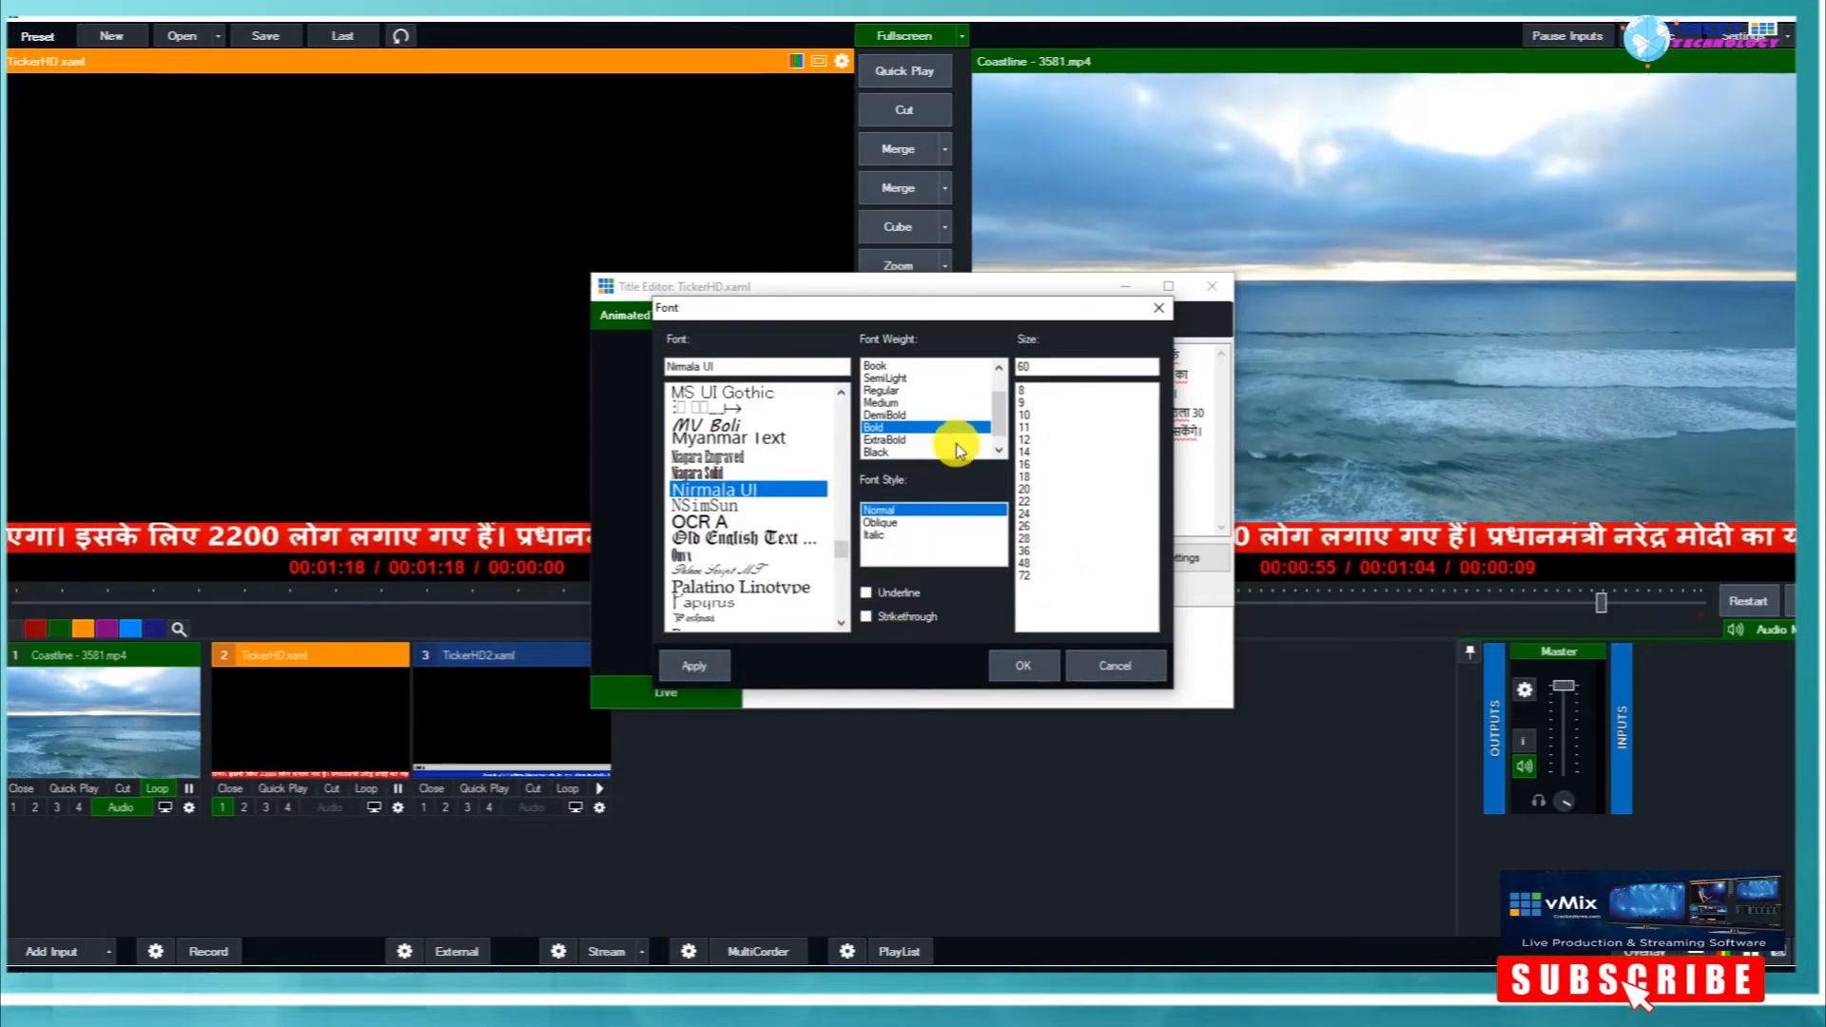
{"action": "left_click", "coordinate": [1017, 672]}
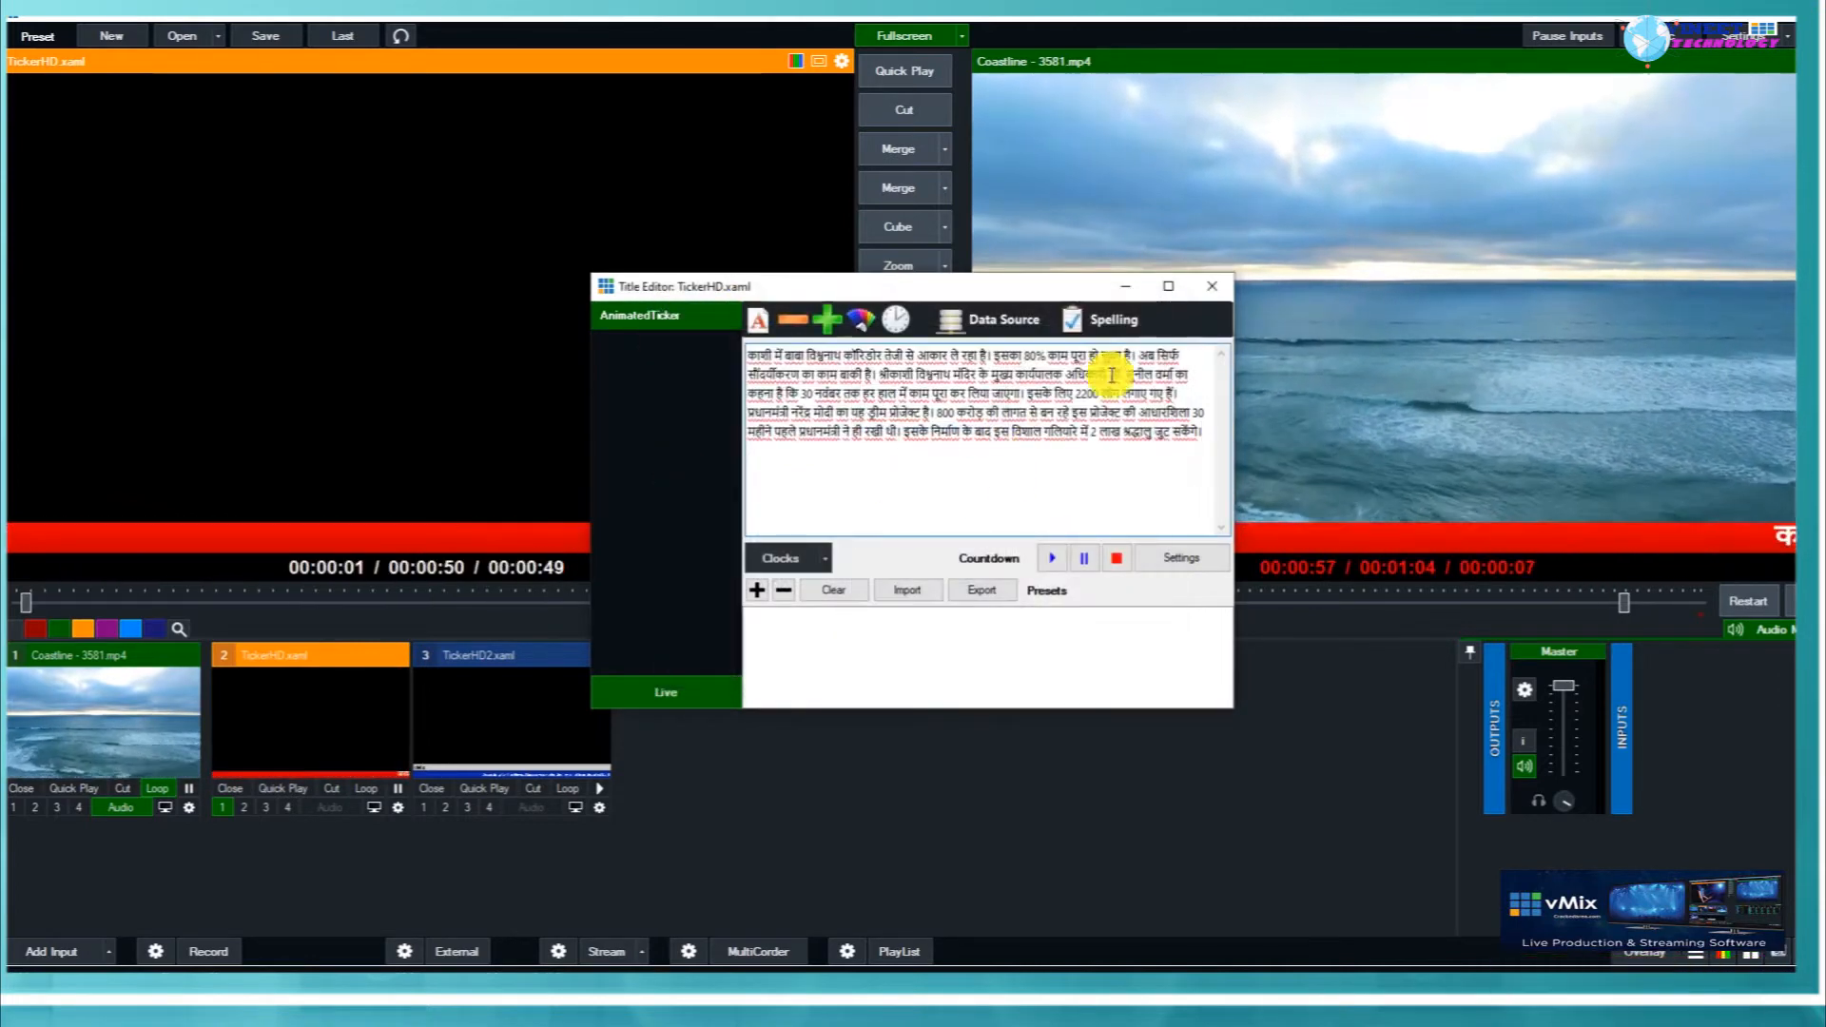
{"action": "left_click", "coordinate": [1209, 288]}
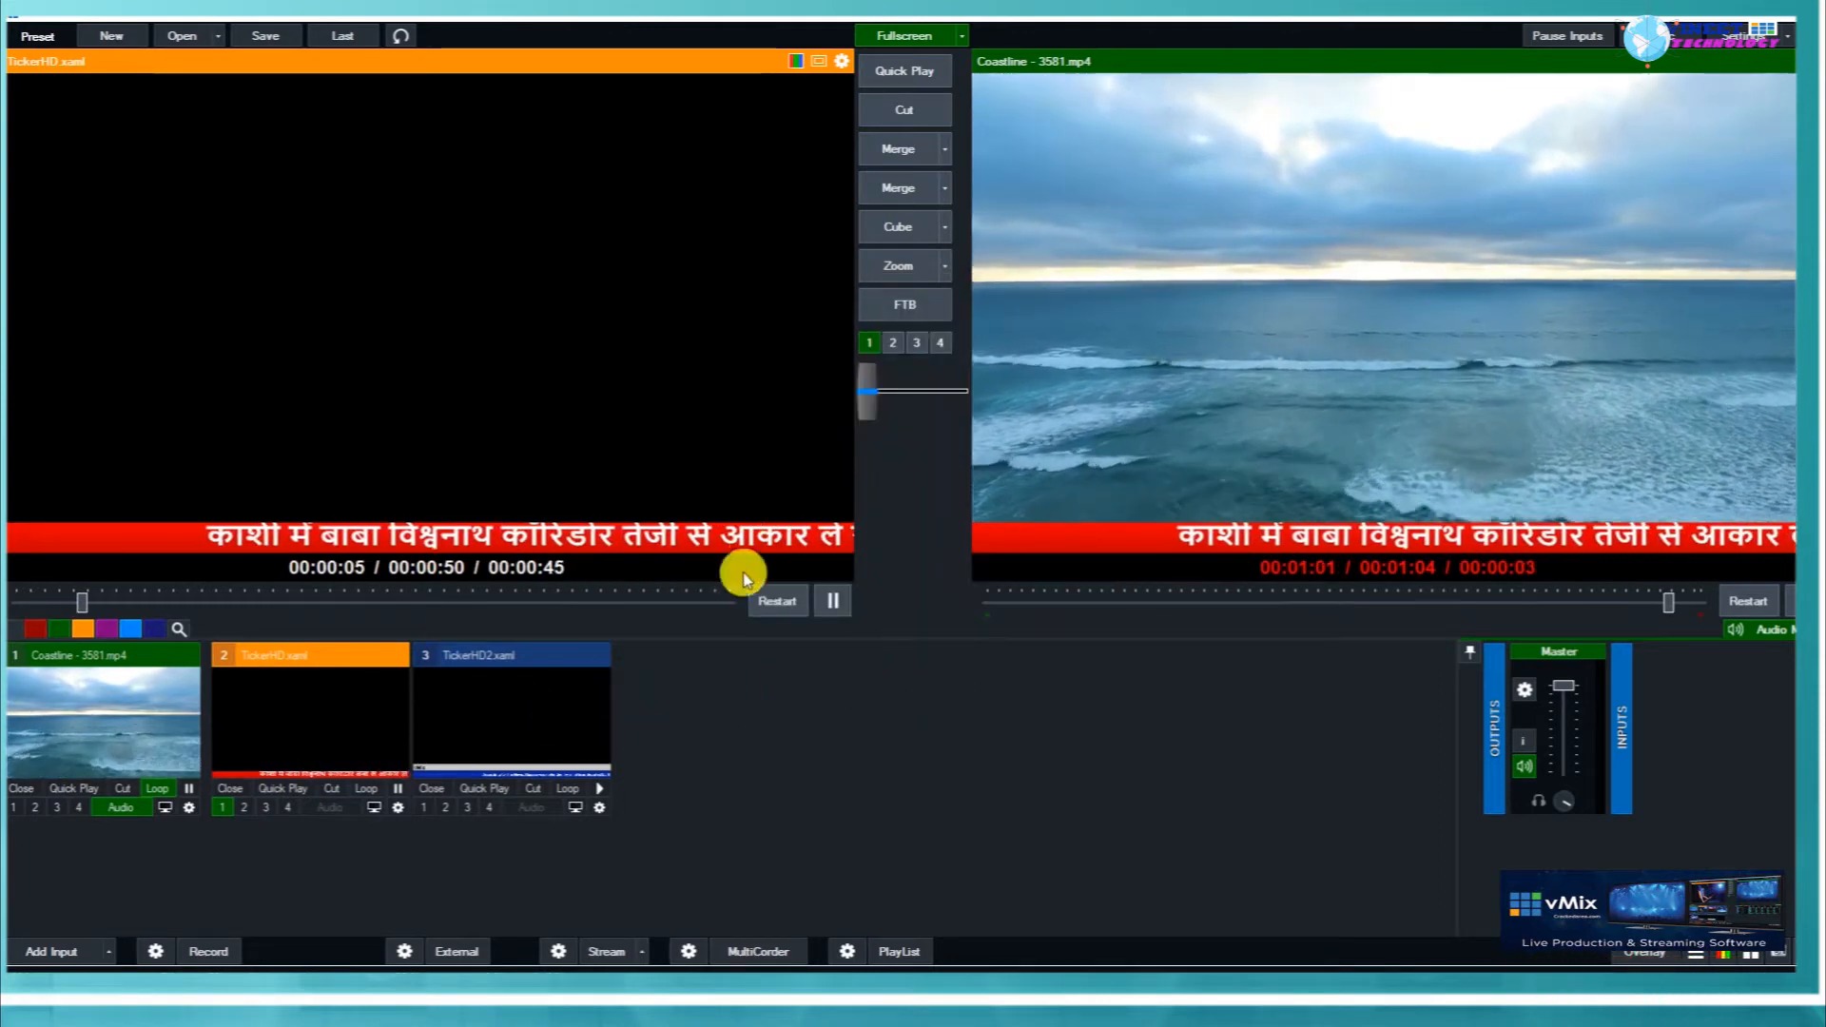
Adjust the crop of the TickerHD input so its red strip is taller around the Hindi text.
{"action": "left_click", "coordinate": [403, 806]}
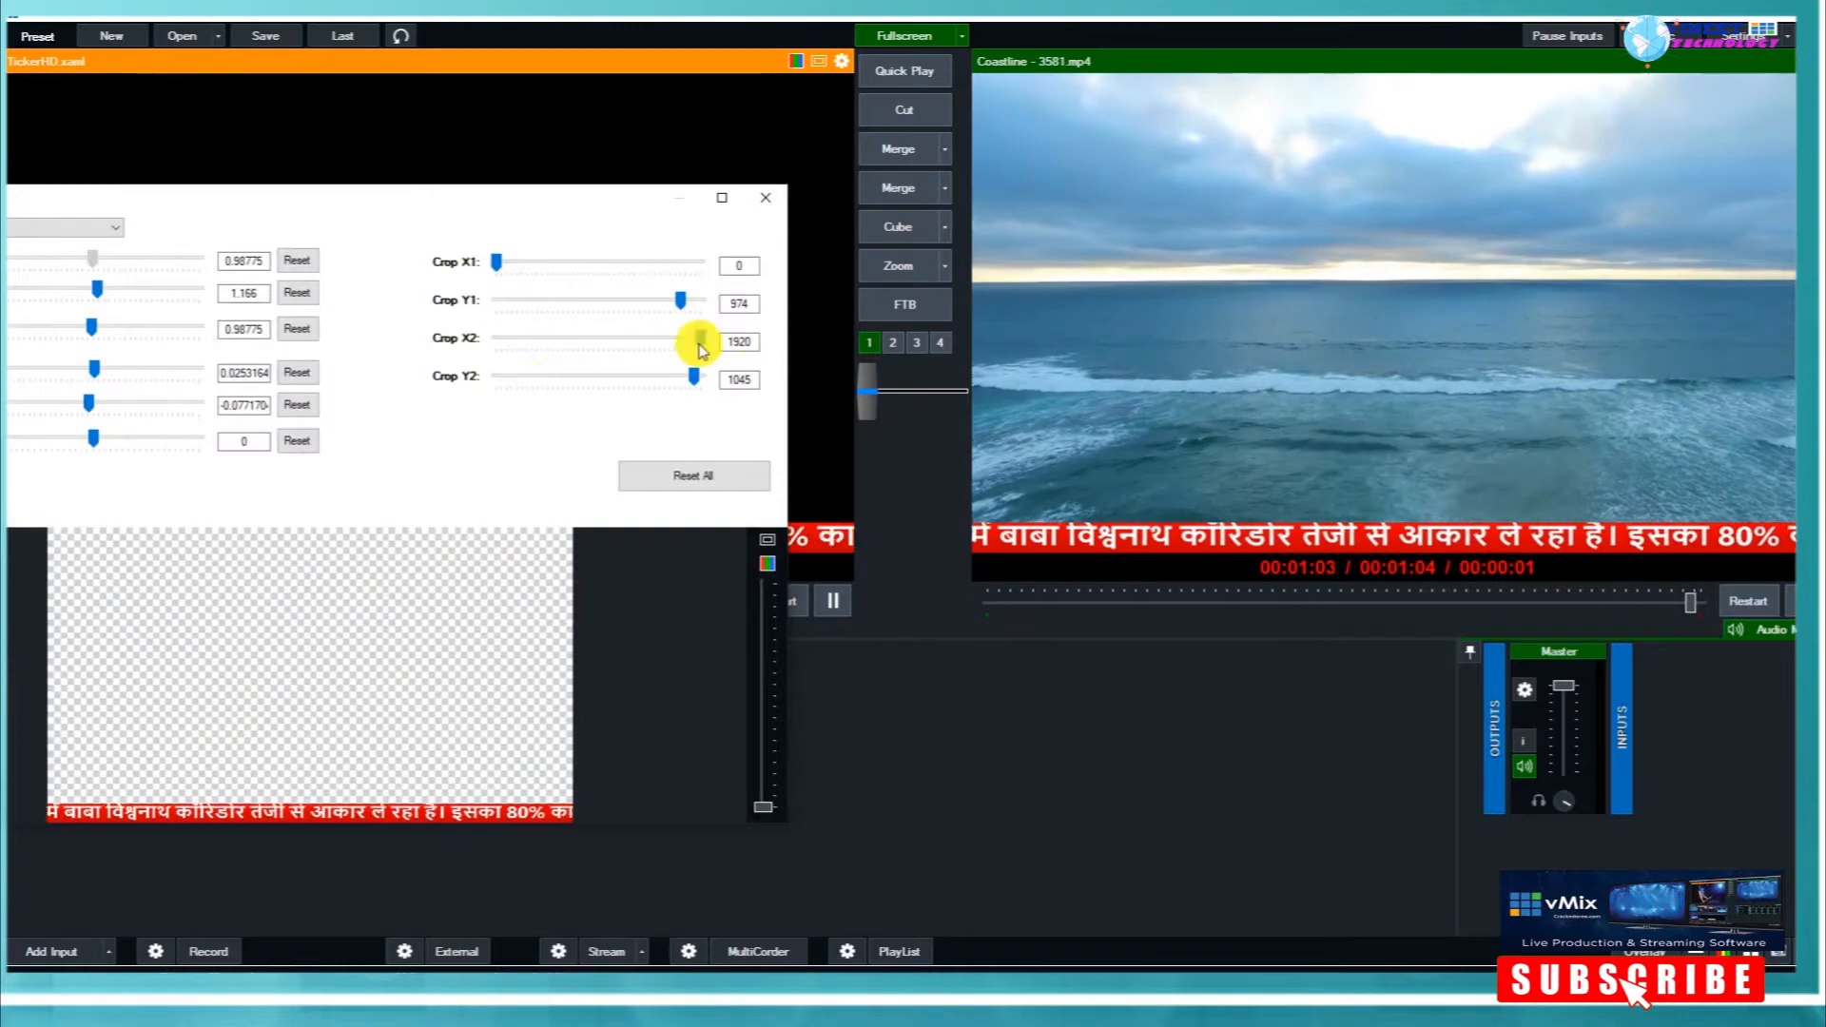
{"action": "left_click", "coordinate": [765, 197]}
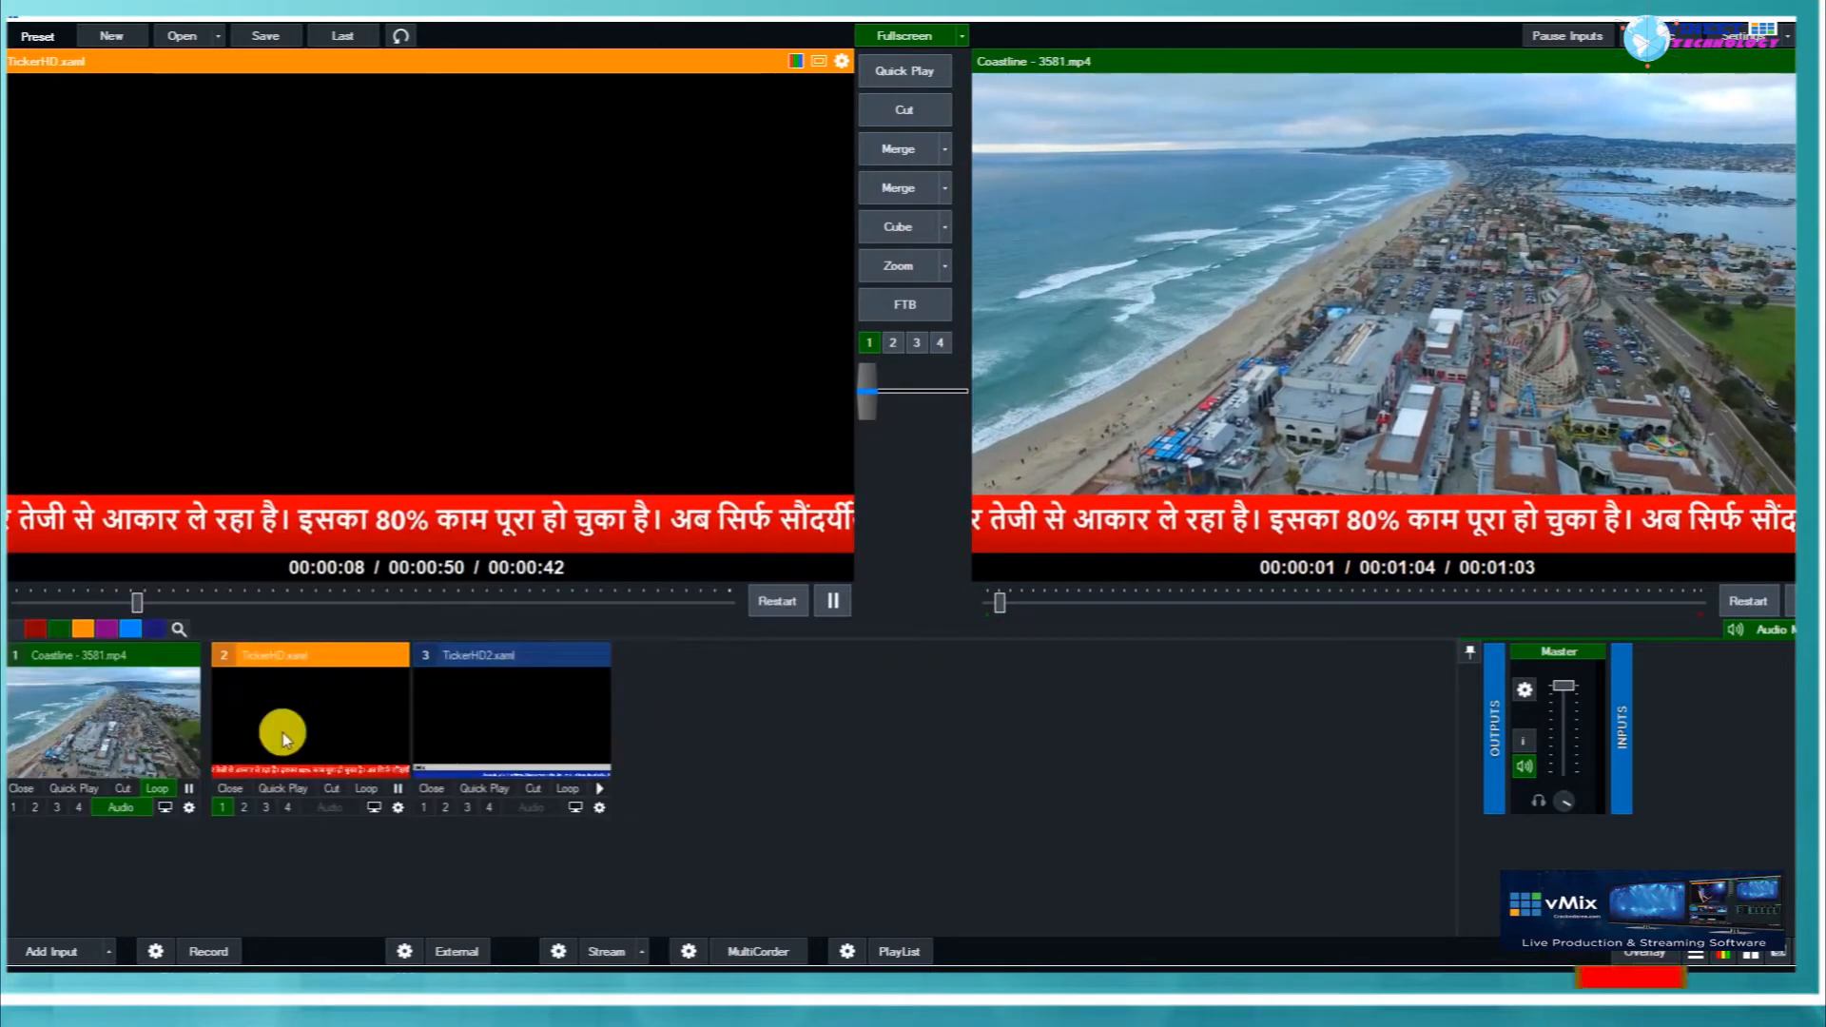
Show TickerHD2 on overlay channel 1 and replace its AnimatedTicker text with the copied Hindi paragraph.
{"action": "left_click", "coordinate": [427, 808]}
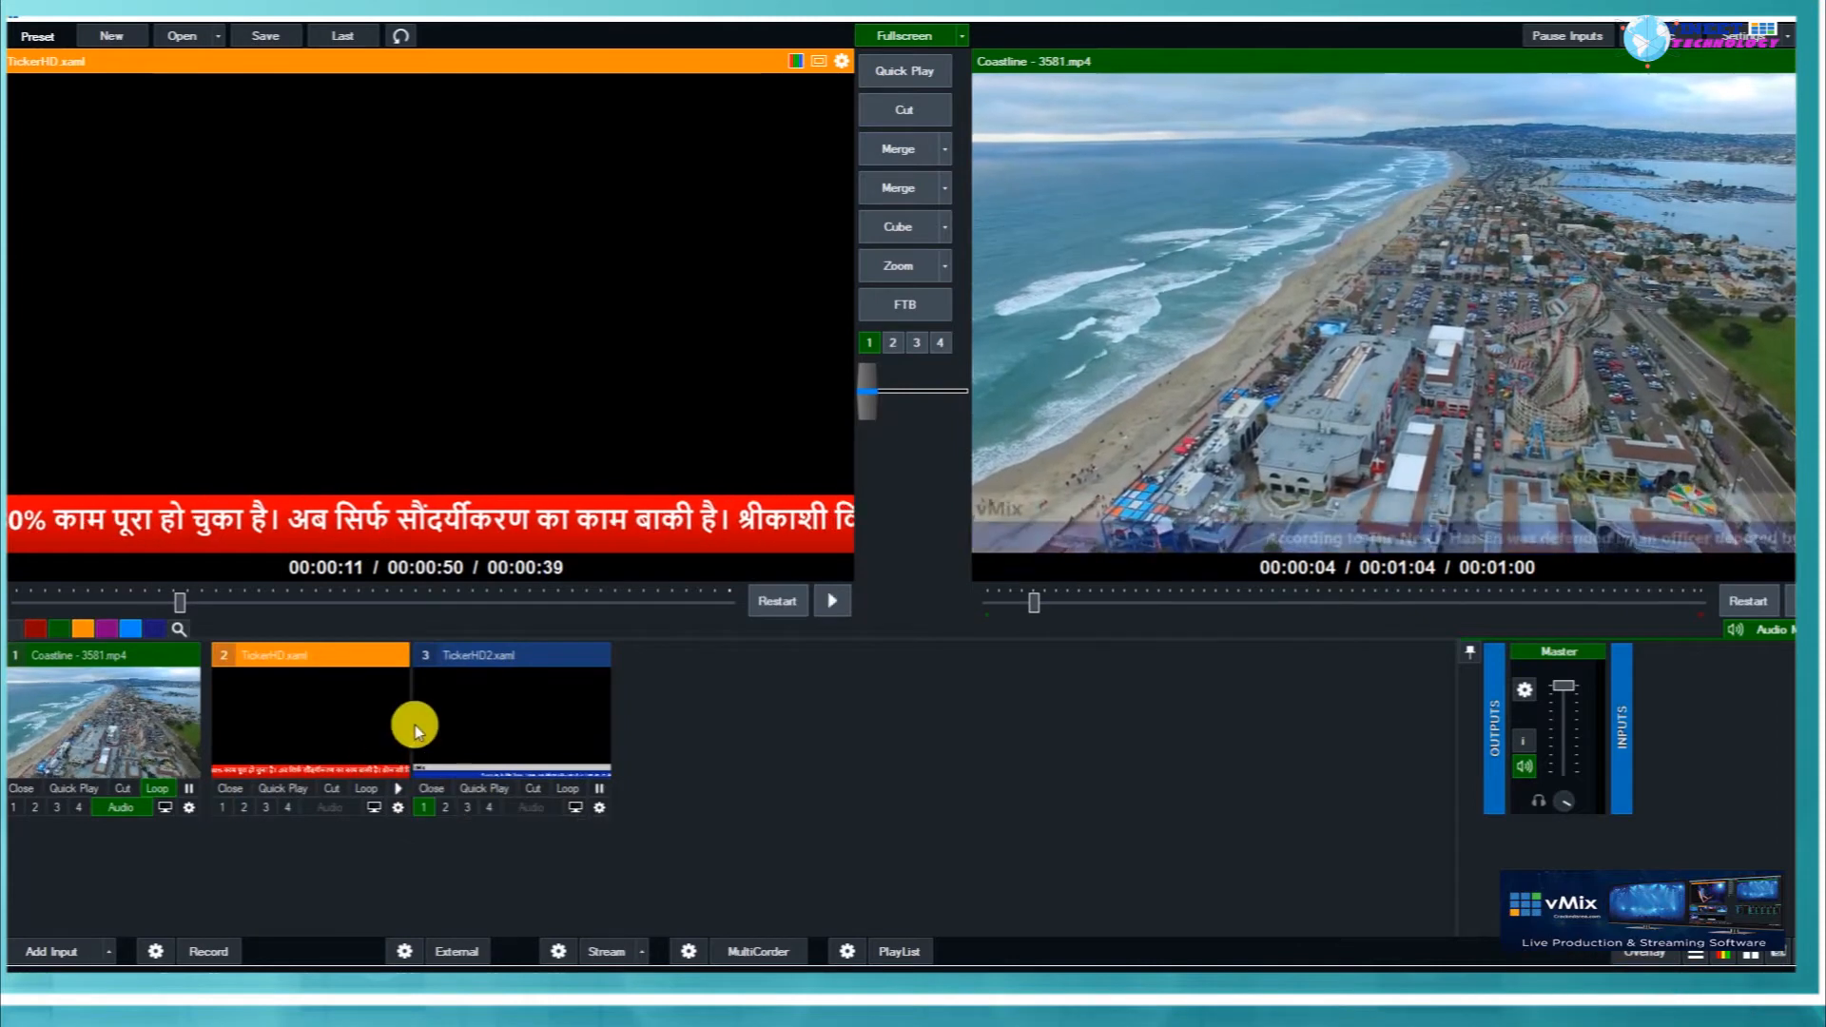
{"action": "right_click", "coordinate": [522, 702]}
{"action": "left_click", "coordinate": [582, 714]}
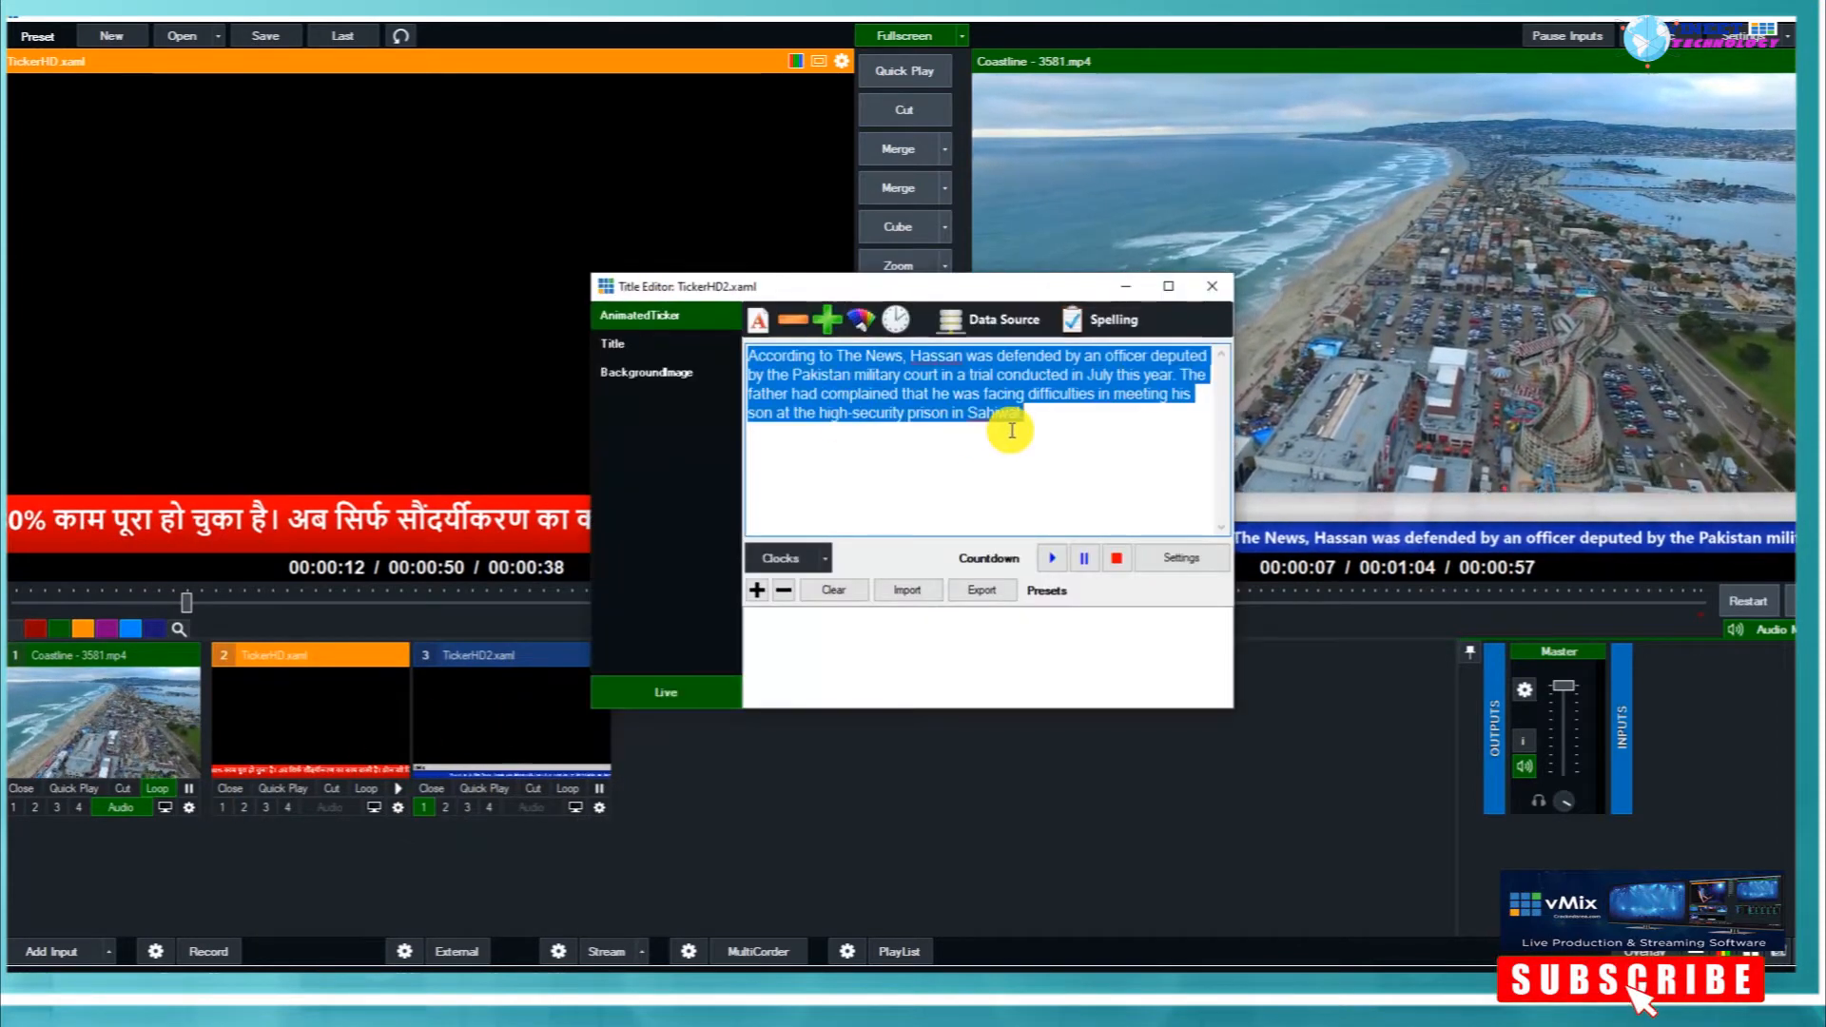
{"action": "key", "text": "ctrl+v"}
{"action": "left_click", "coordinate": [627, 343]}
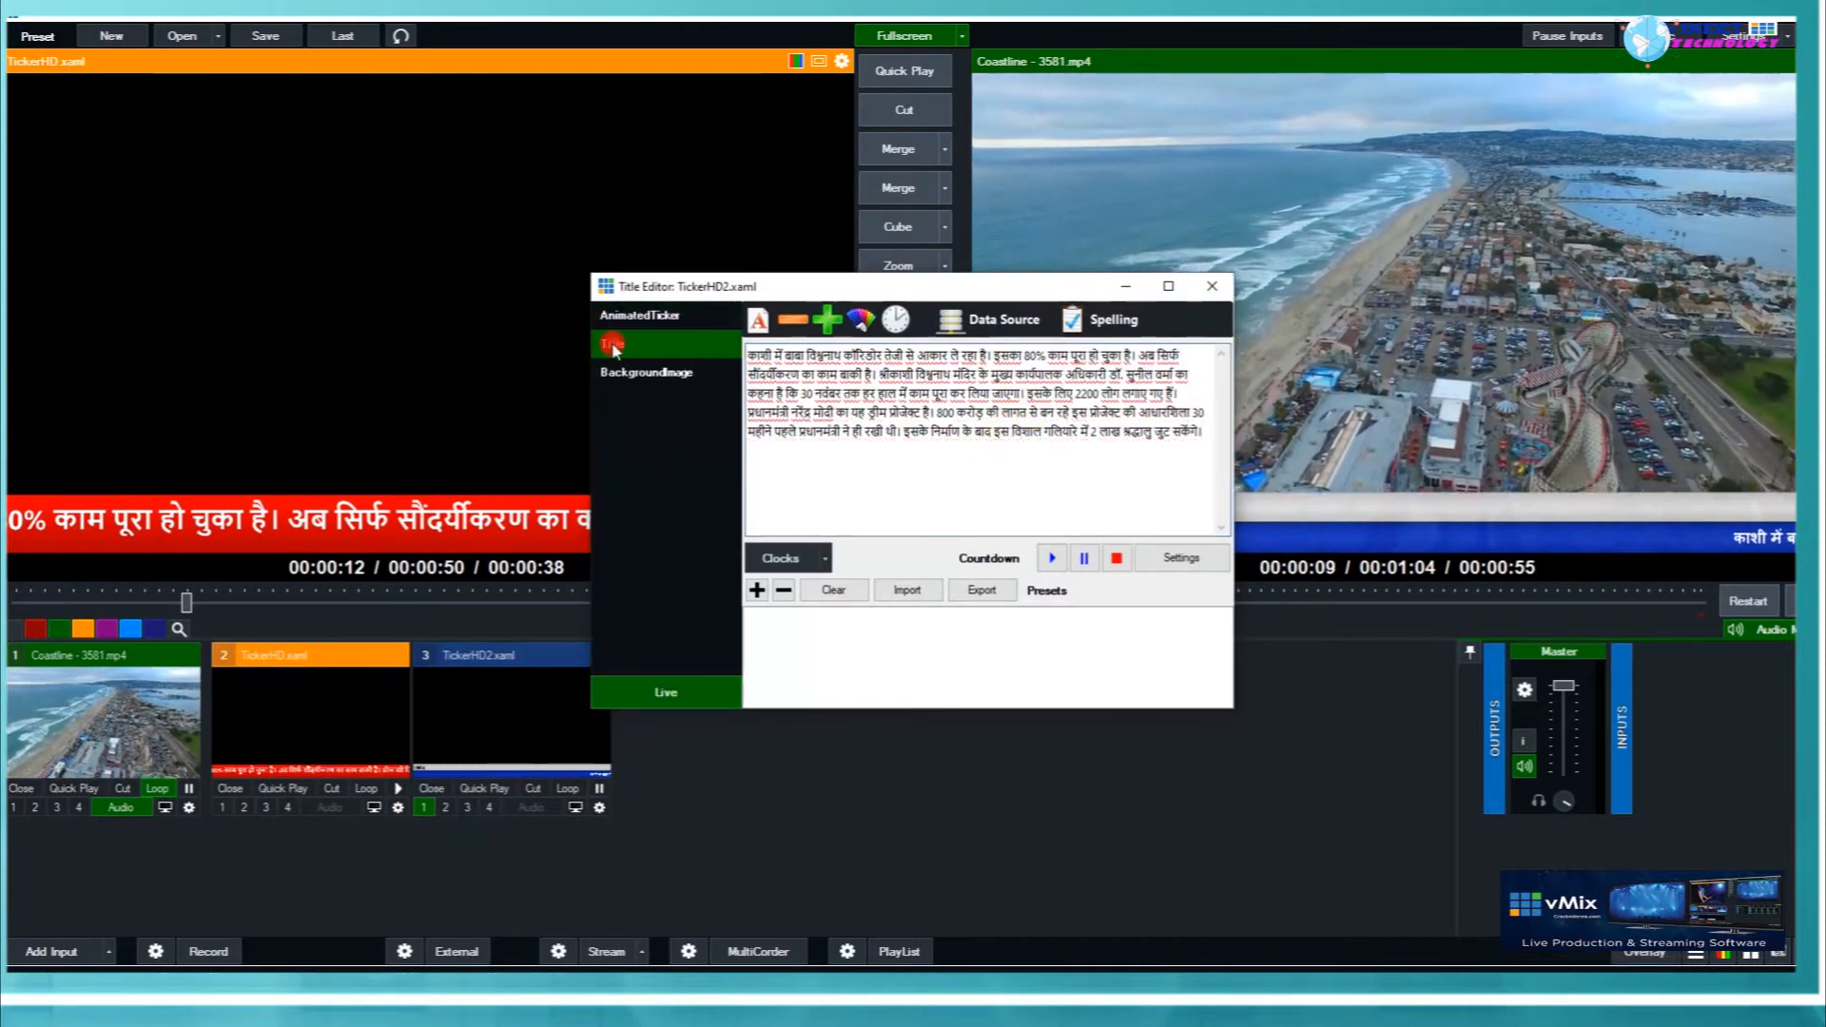
{"action": "left_click", "coordinate": [700, 372]}
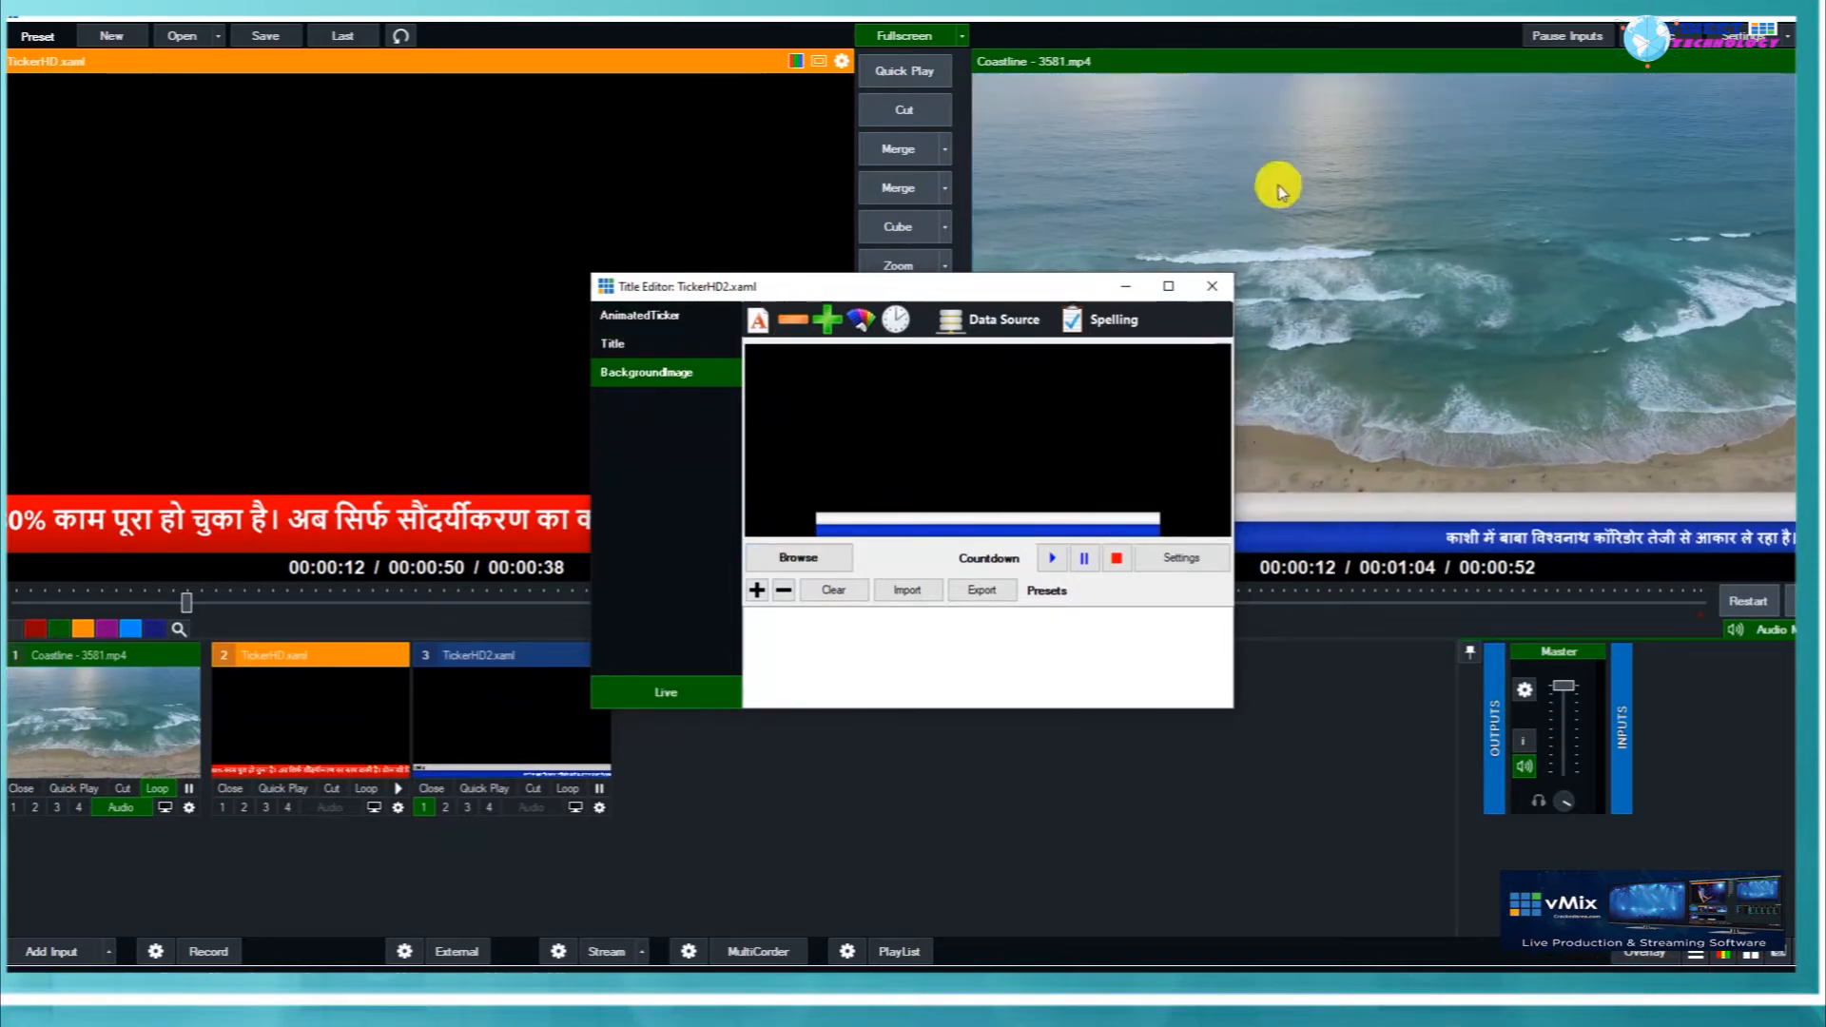
{"action": "left_click", "coordinate": [1212, 287]}
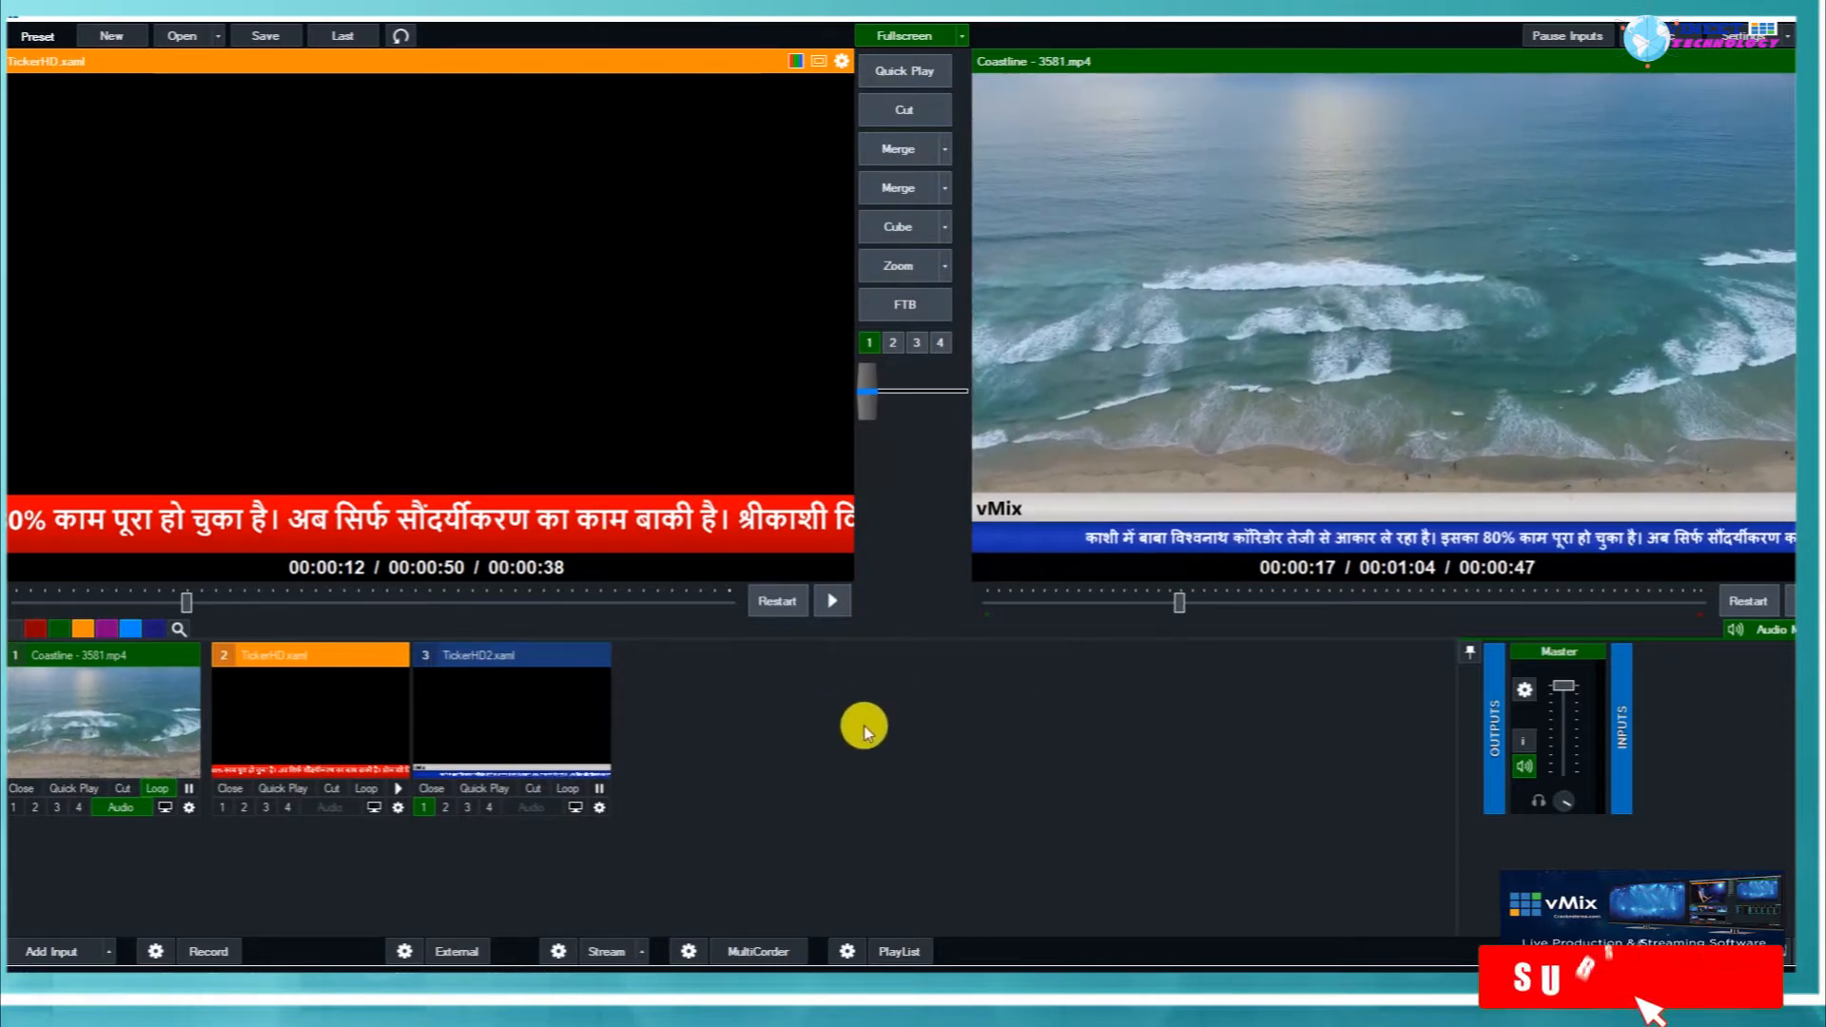
Start adding input number 4 from the Title / XAML templates.
{"action": "left_click", "coordinate": [52, 951]}
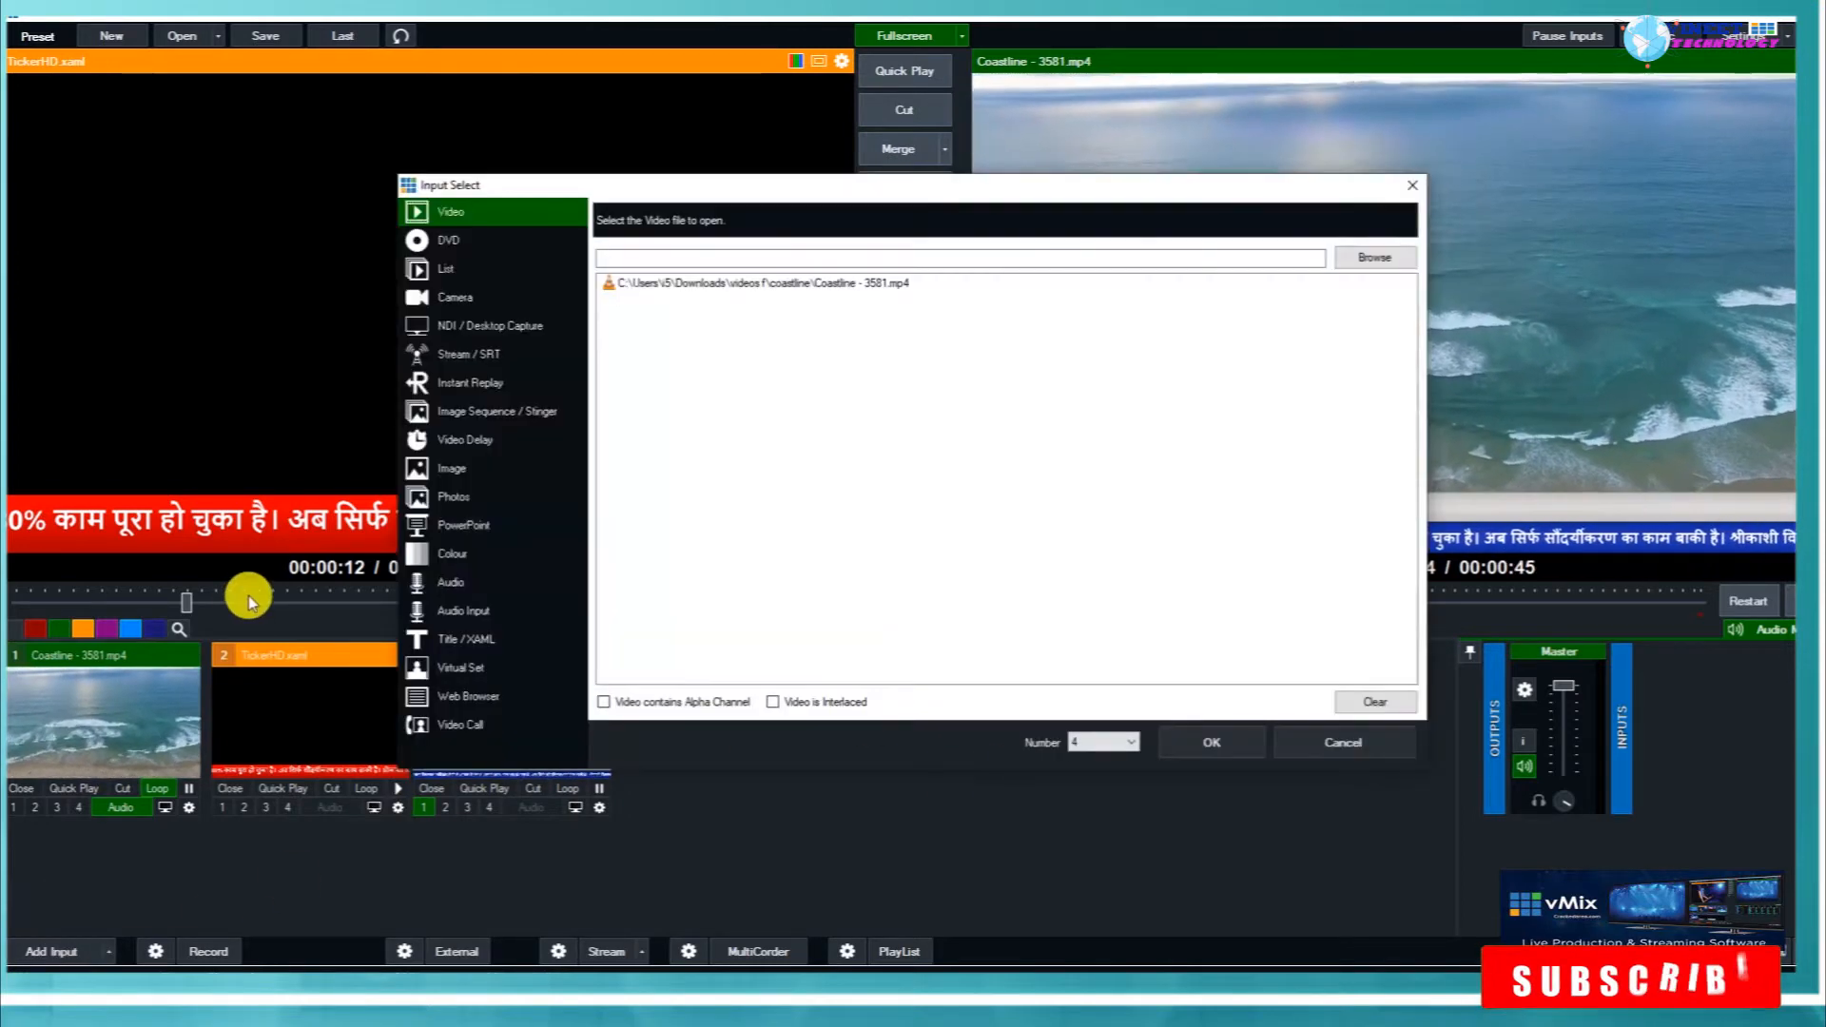
{"action": "left_click", "coordinate": [473, 637]}
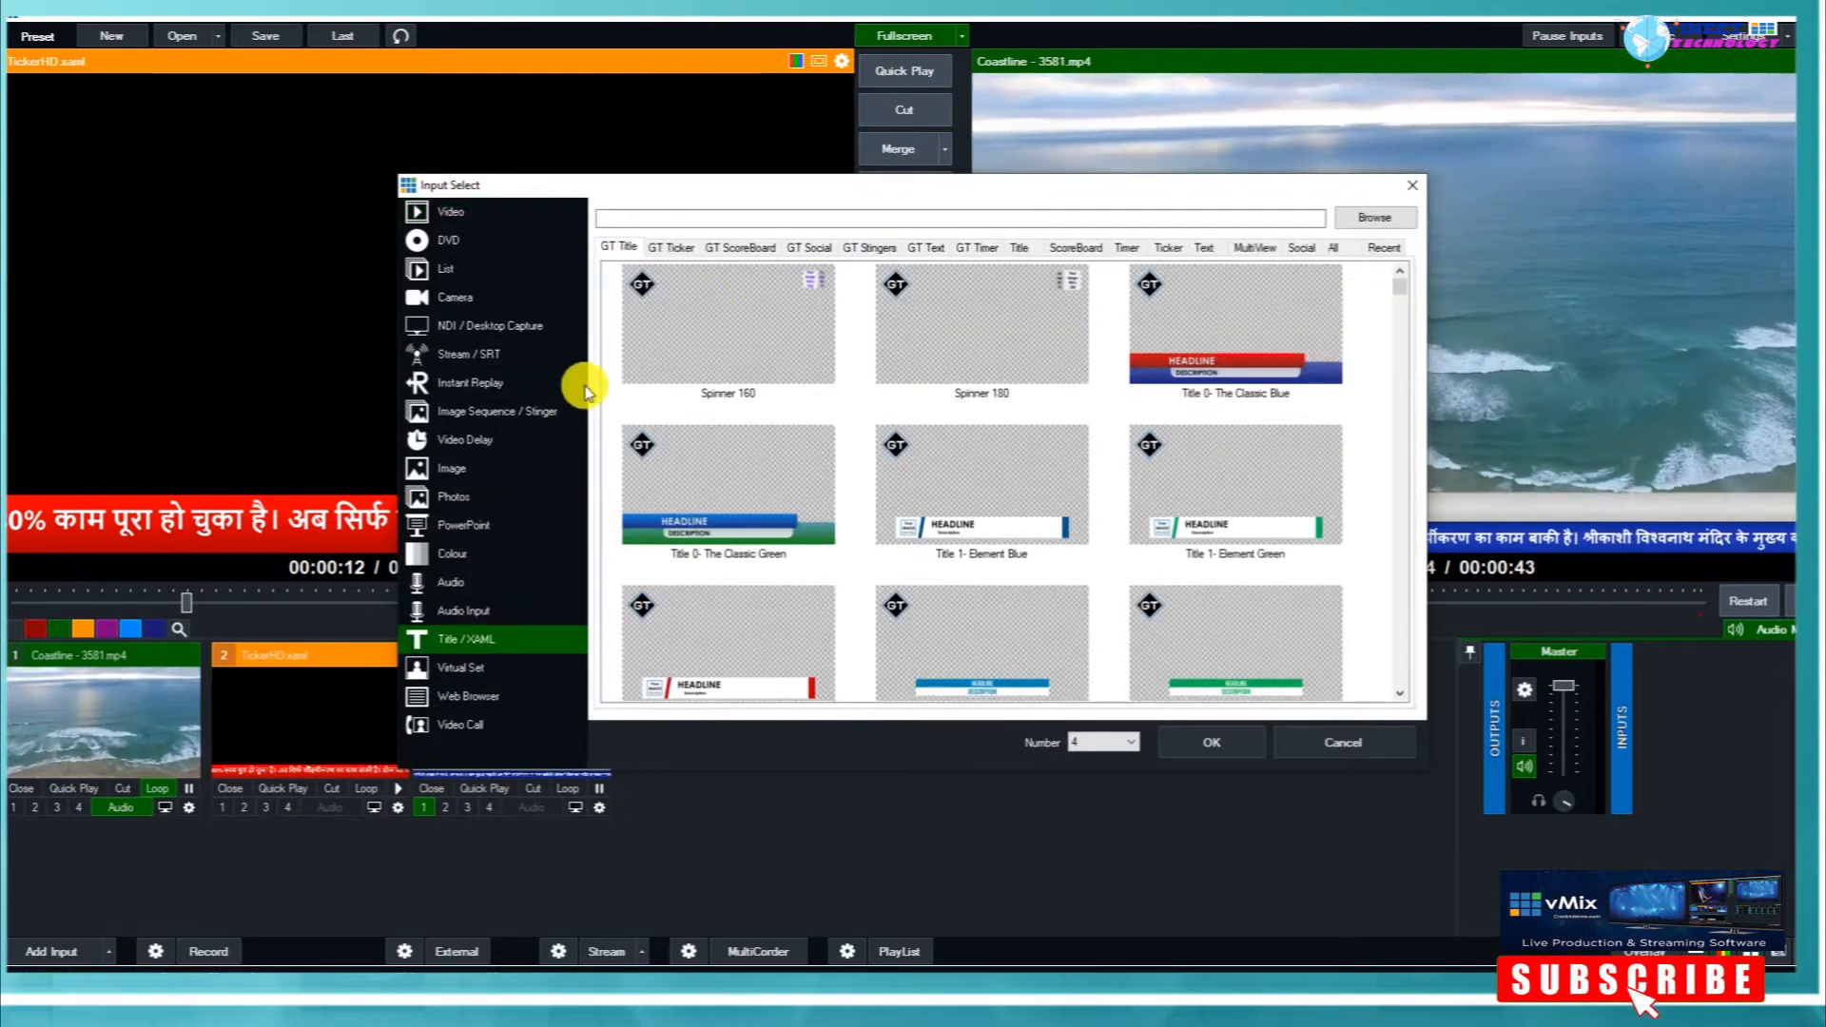
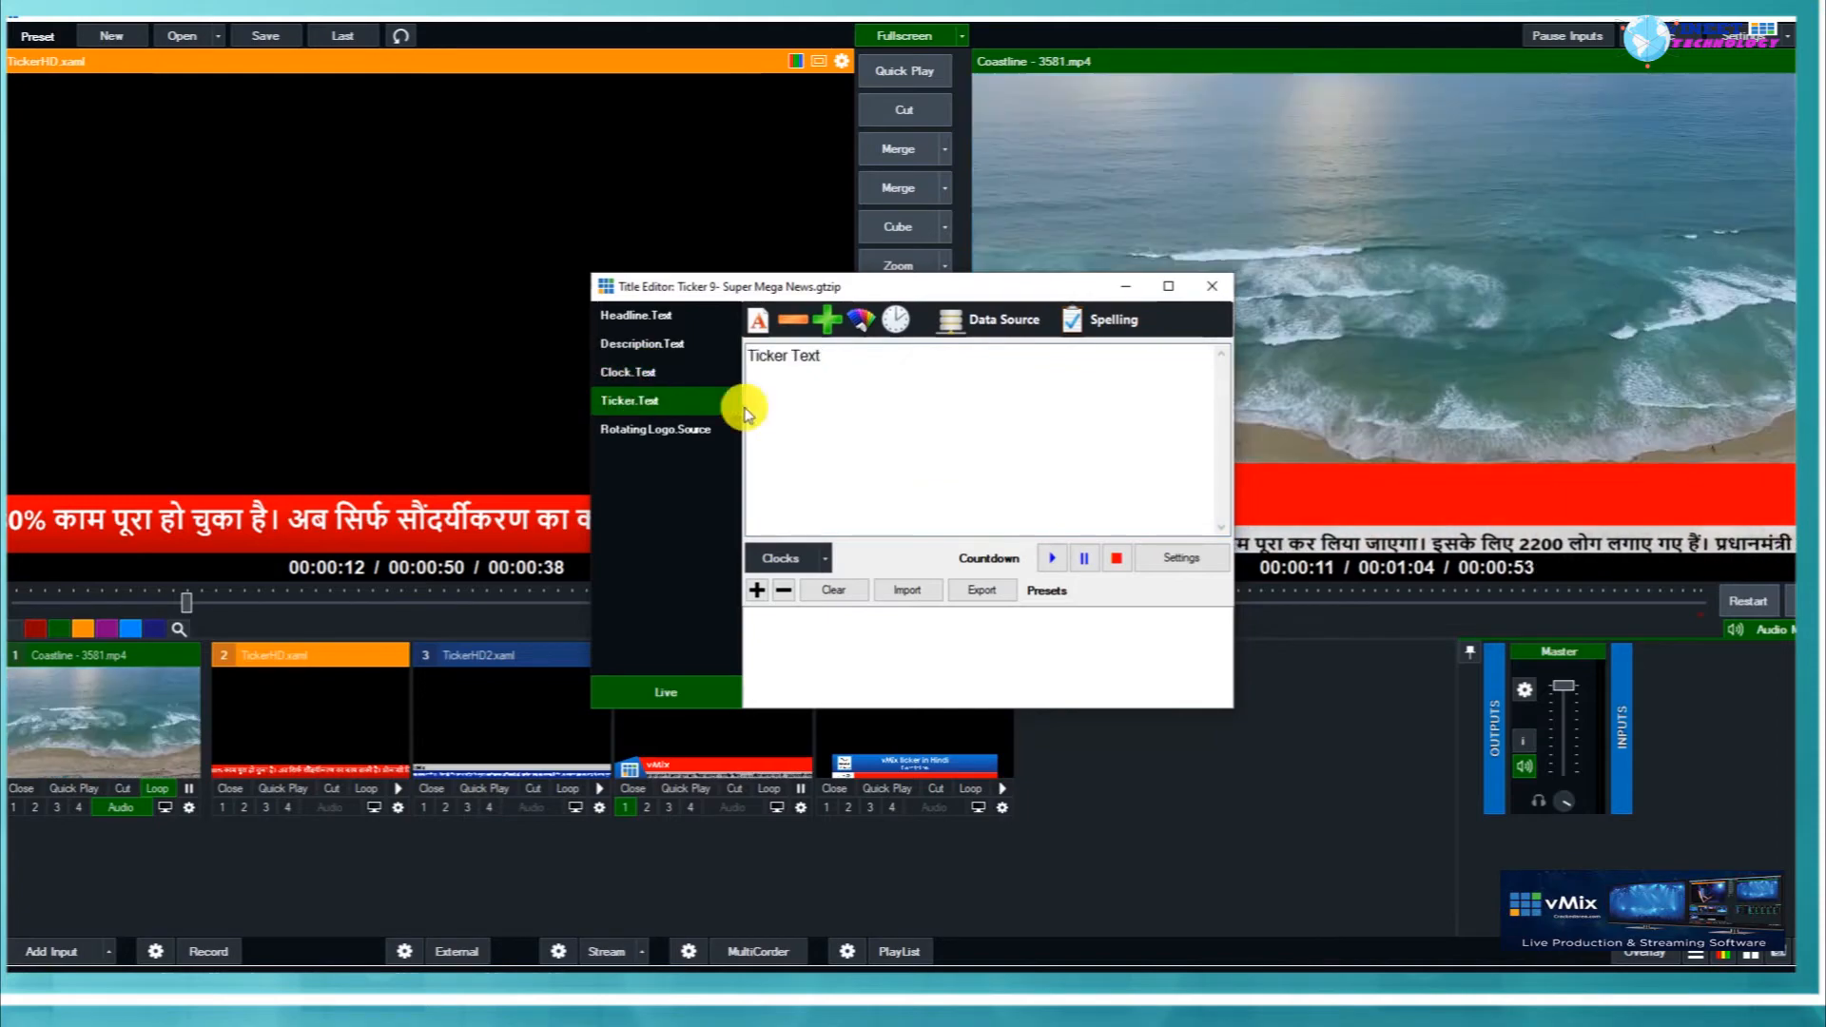
Copy the Hindi paragraph from the Chrome article again and paste it over the Ticker.Text placeholder of Ticker 9- Super Mega News.
{"action": "mouse_move", "coordinate": [723, 999]}
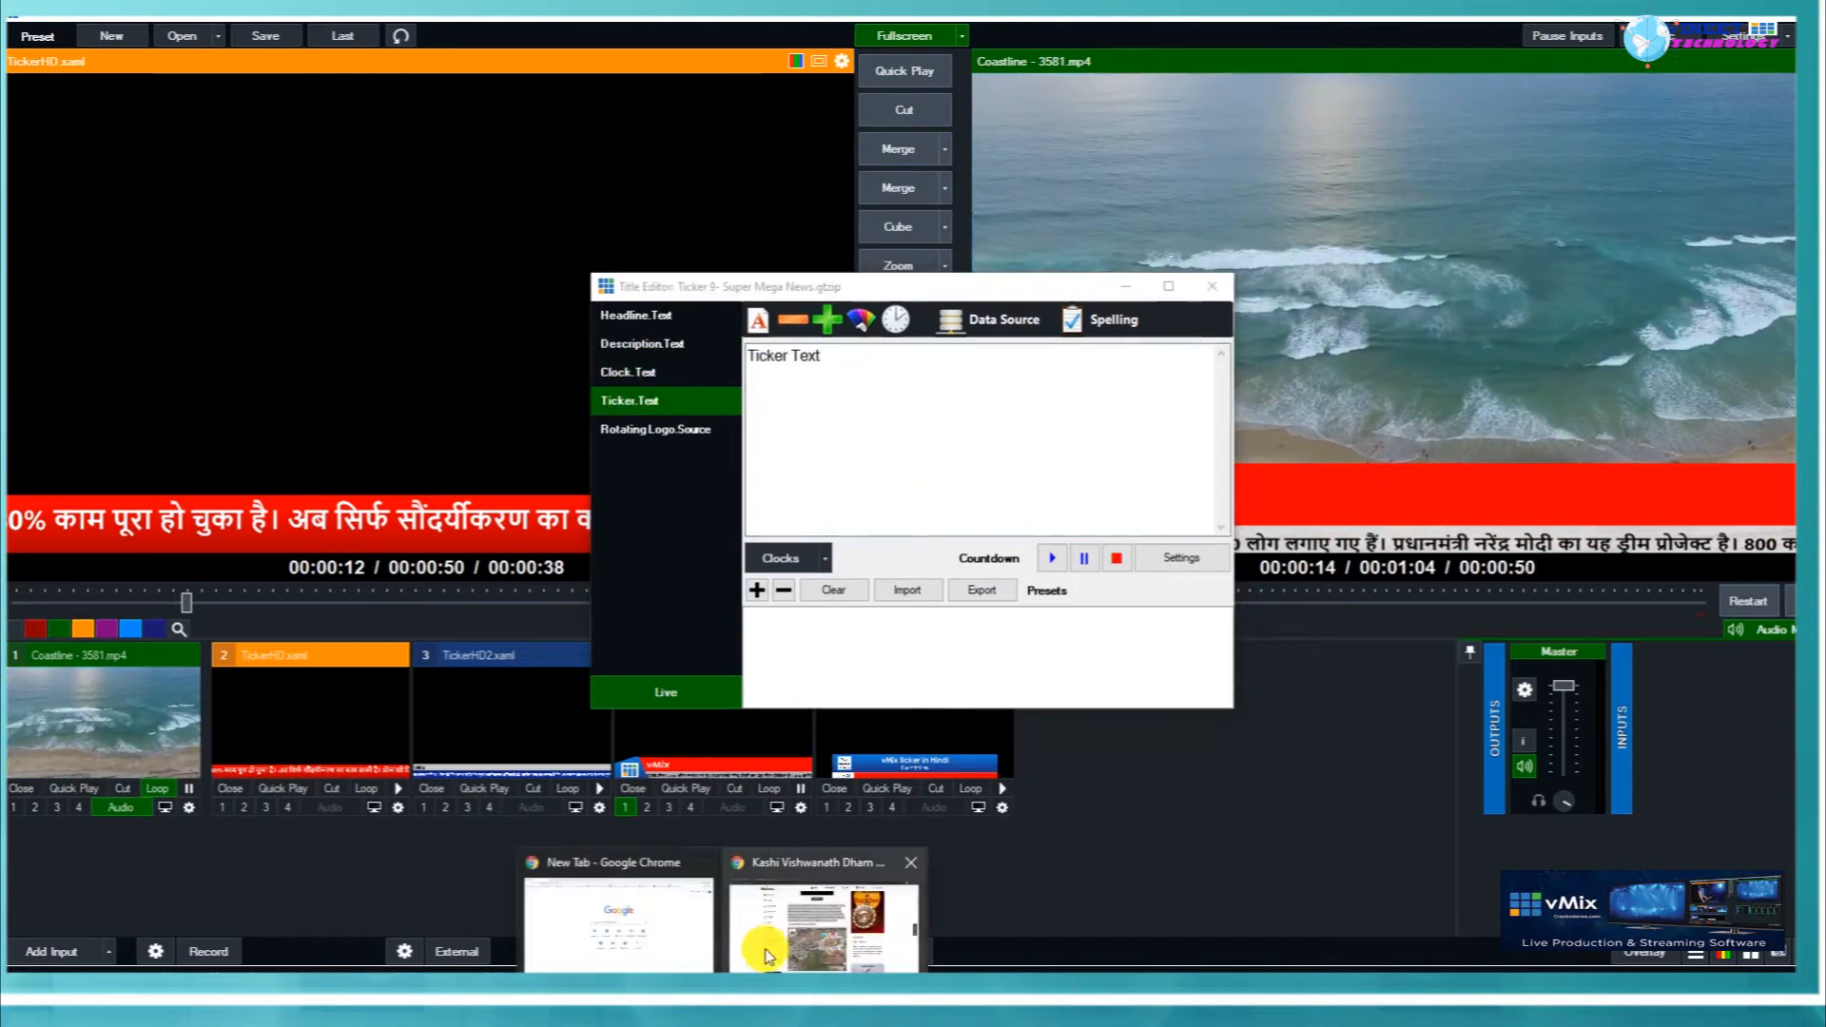
{"action": "left_click", "coordinate": [822, 903]}
{"action": "right_click", "coordinate": [683, 283]}
{"action": "left_click", "coordinate": [722, 298]}
{"action": "left_click", "coordinate": [681, 989]}
{"action": "left_click", "coordinate": [763, 917]}
{"action": "left_click_drag", "start_coordinate": [846, 369], "coordinate": [756, 376]}
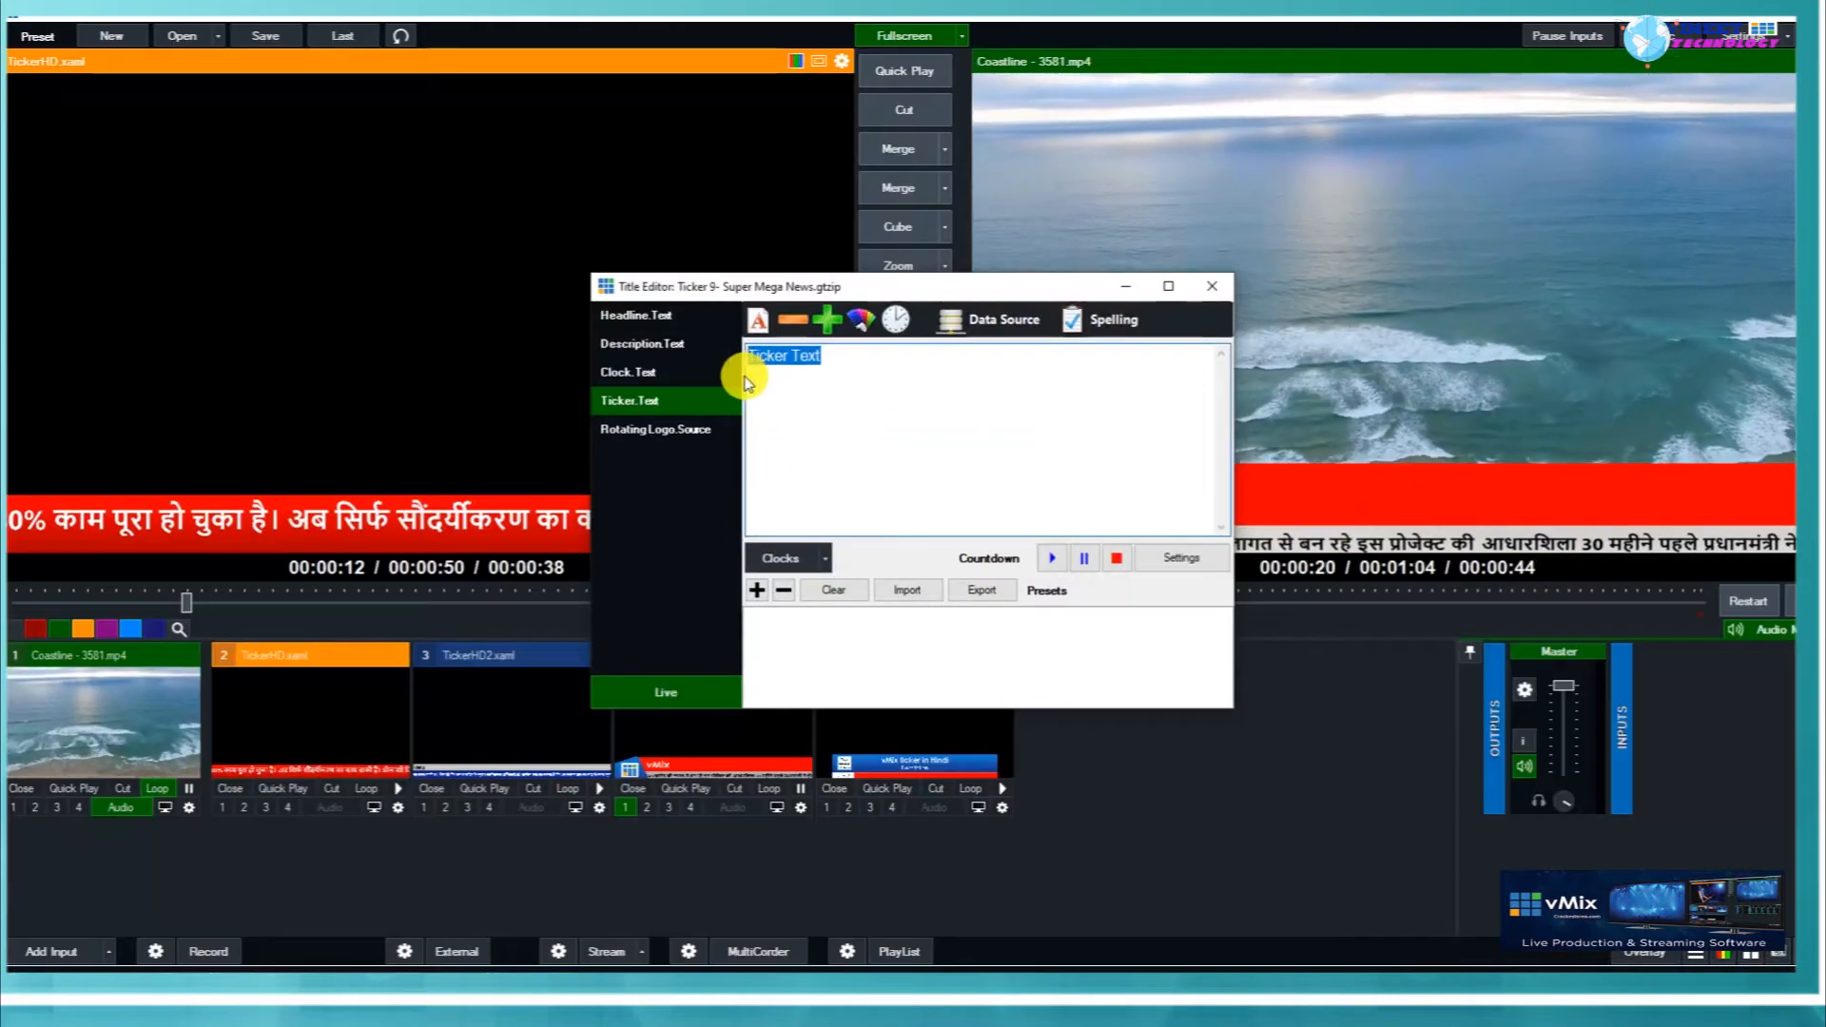
{"action": "key", "text": "ctrl+v"}
Set the rotating logo of Ticker 9- Super Mega News to the vMix image from the vMix documents folder.
{"action": "left_click", "coordinate": [651, 433]}
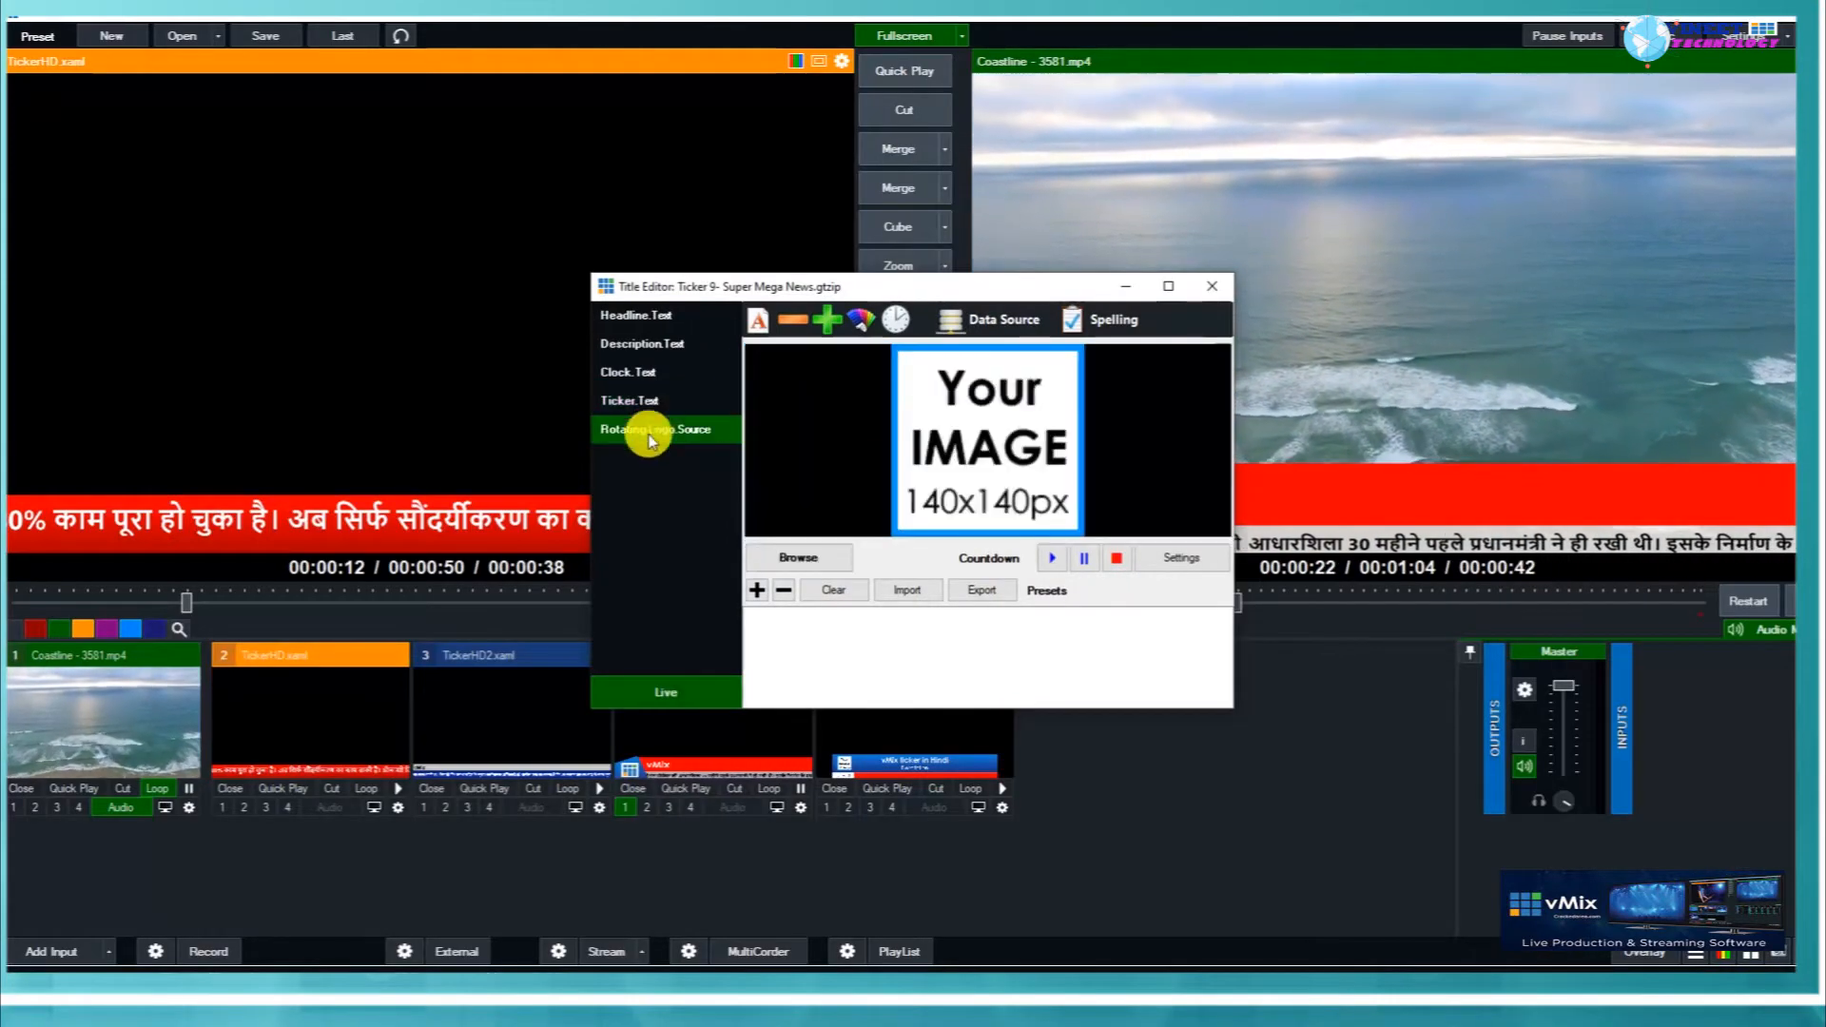
{"action": "left_click", "coordinate": [798, 557]}
{"action": "left_click", "coordinate": [252, 171]}
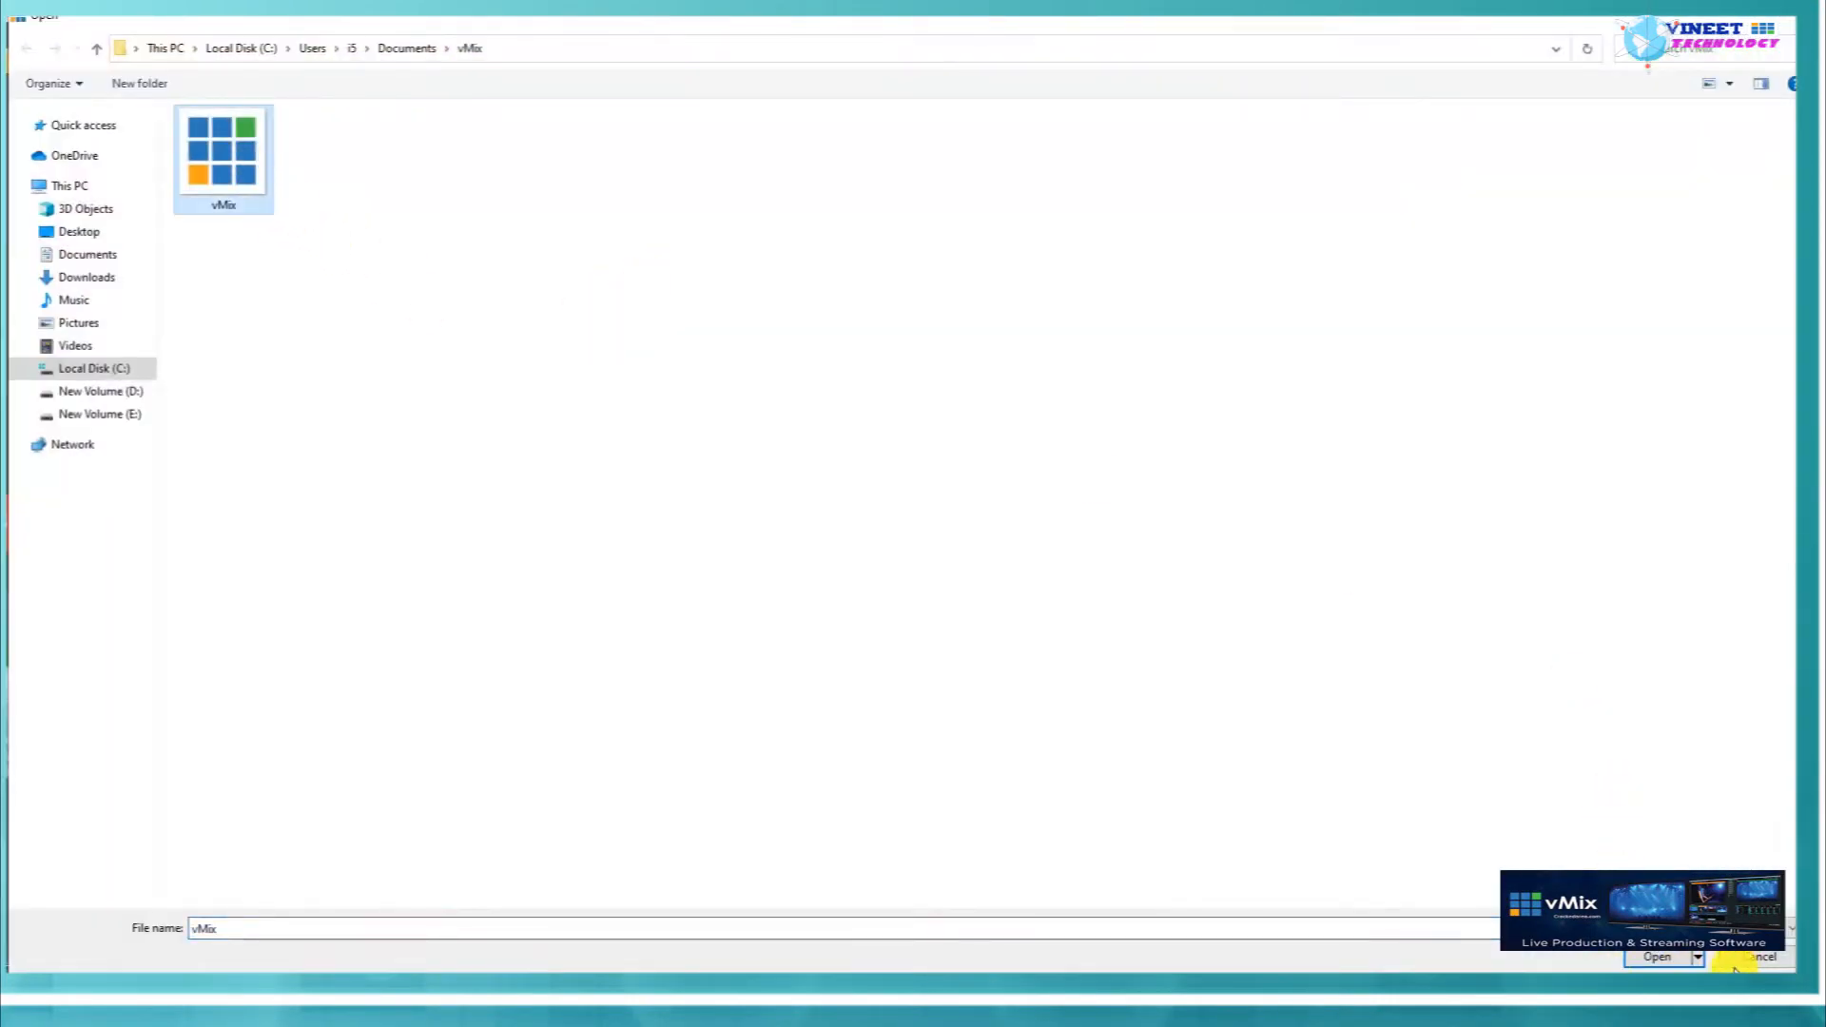
{"action": "left_click", "coordinate": [1656, 957]}
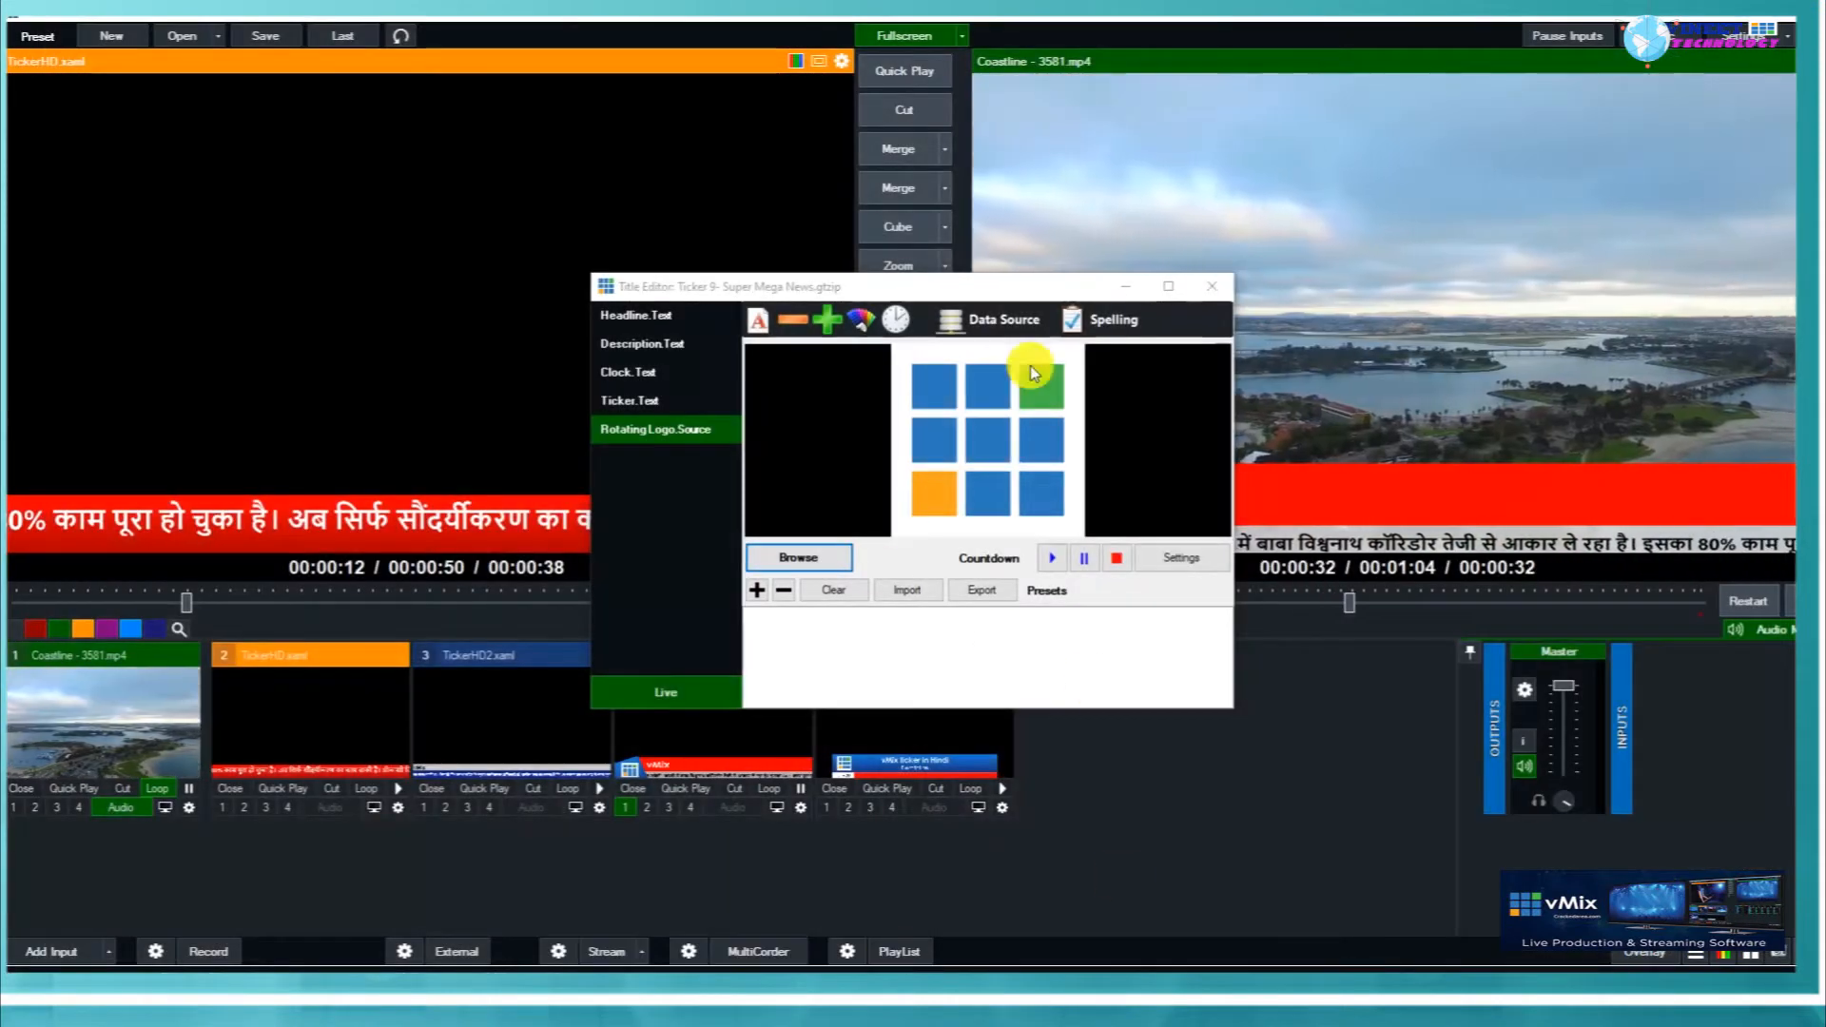
{"action": "left_click", "coordinate": [1220, 302]}
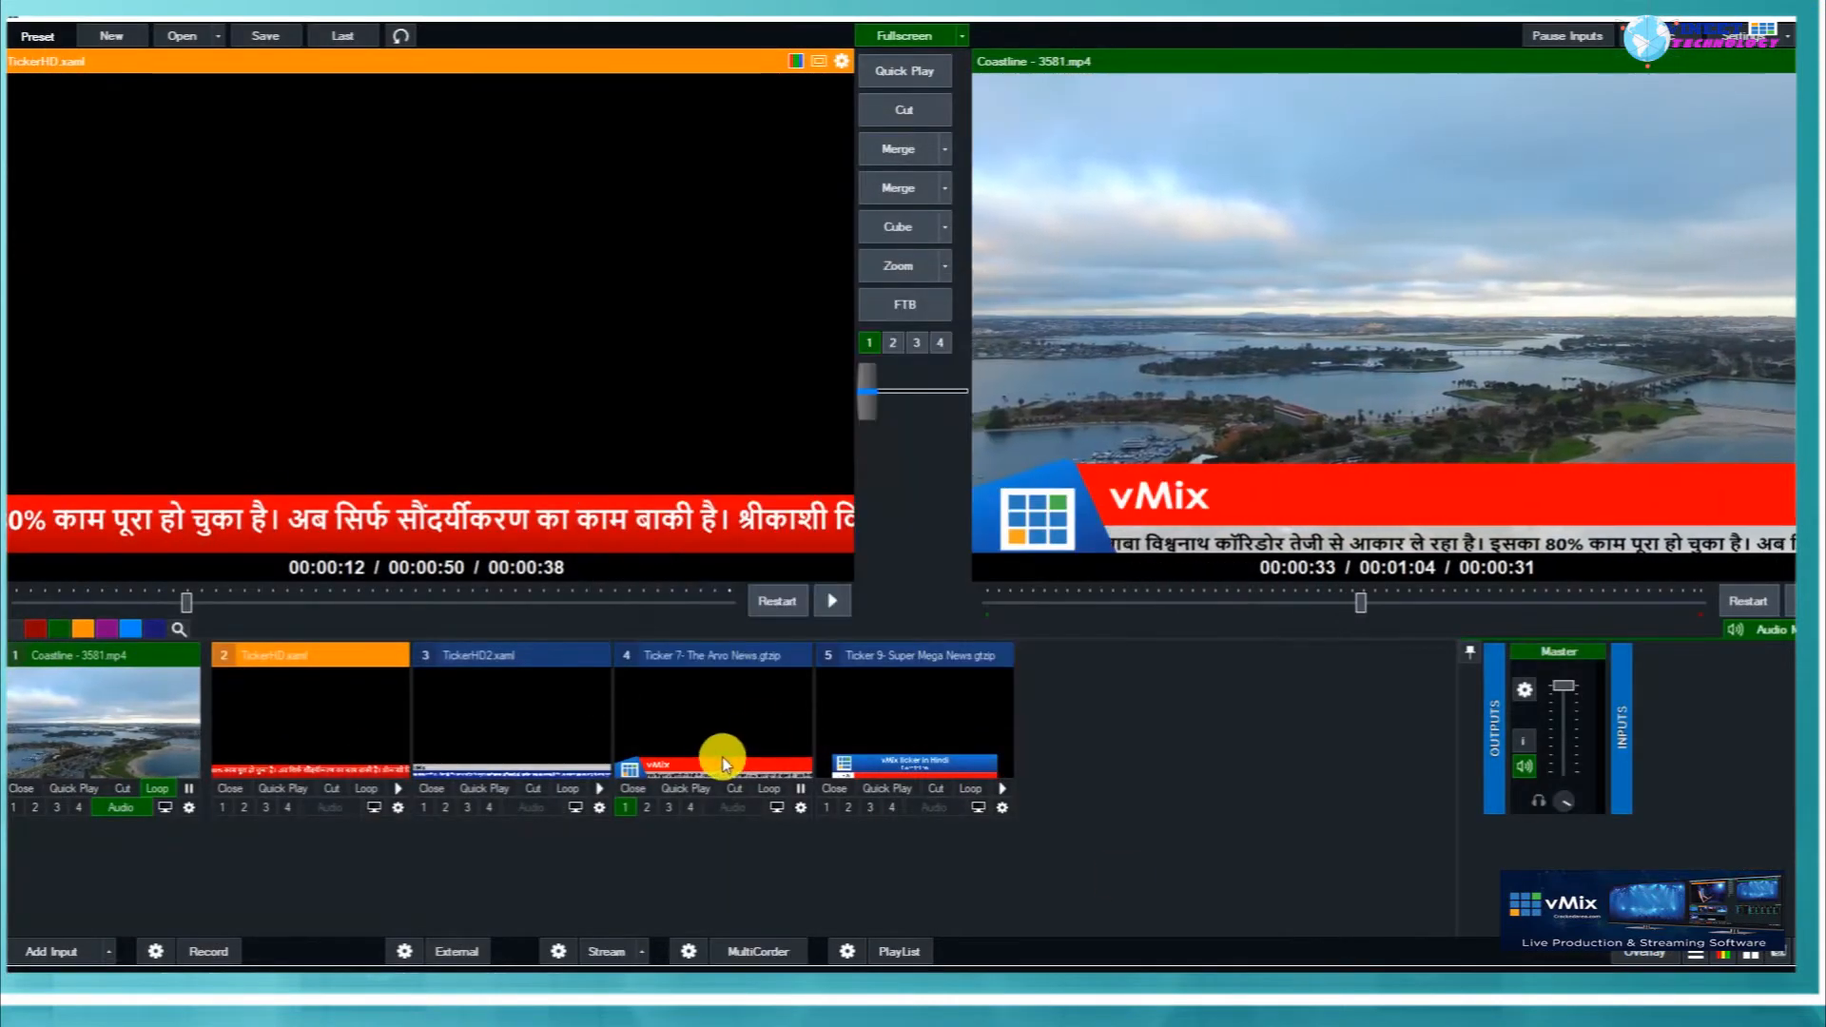
Show Ticker 9- Super Mega News on overlay channel 1 and increase its Zoom X until it spans the full frame width.
{"action": "left_click", "coordinate": [828, 809]}
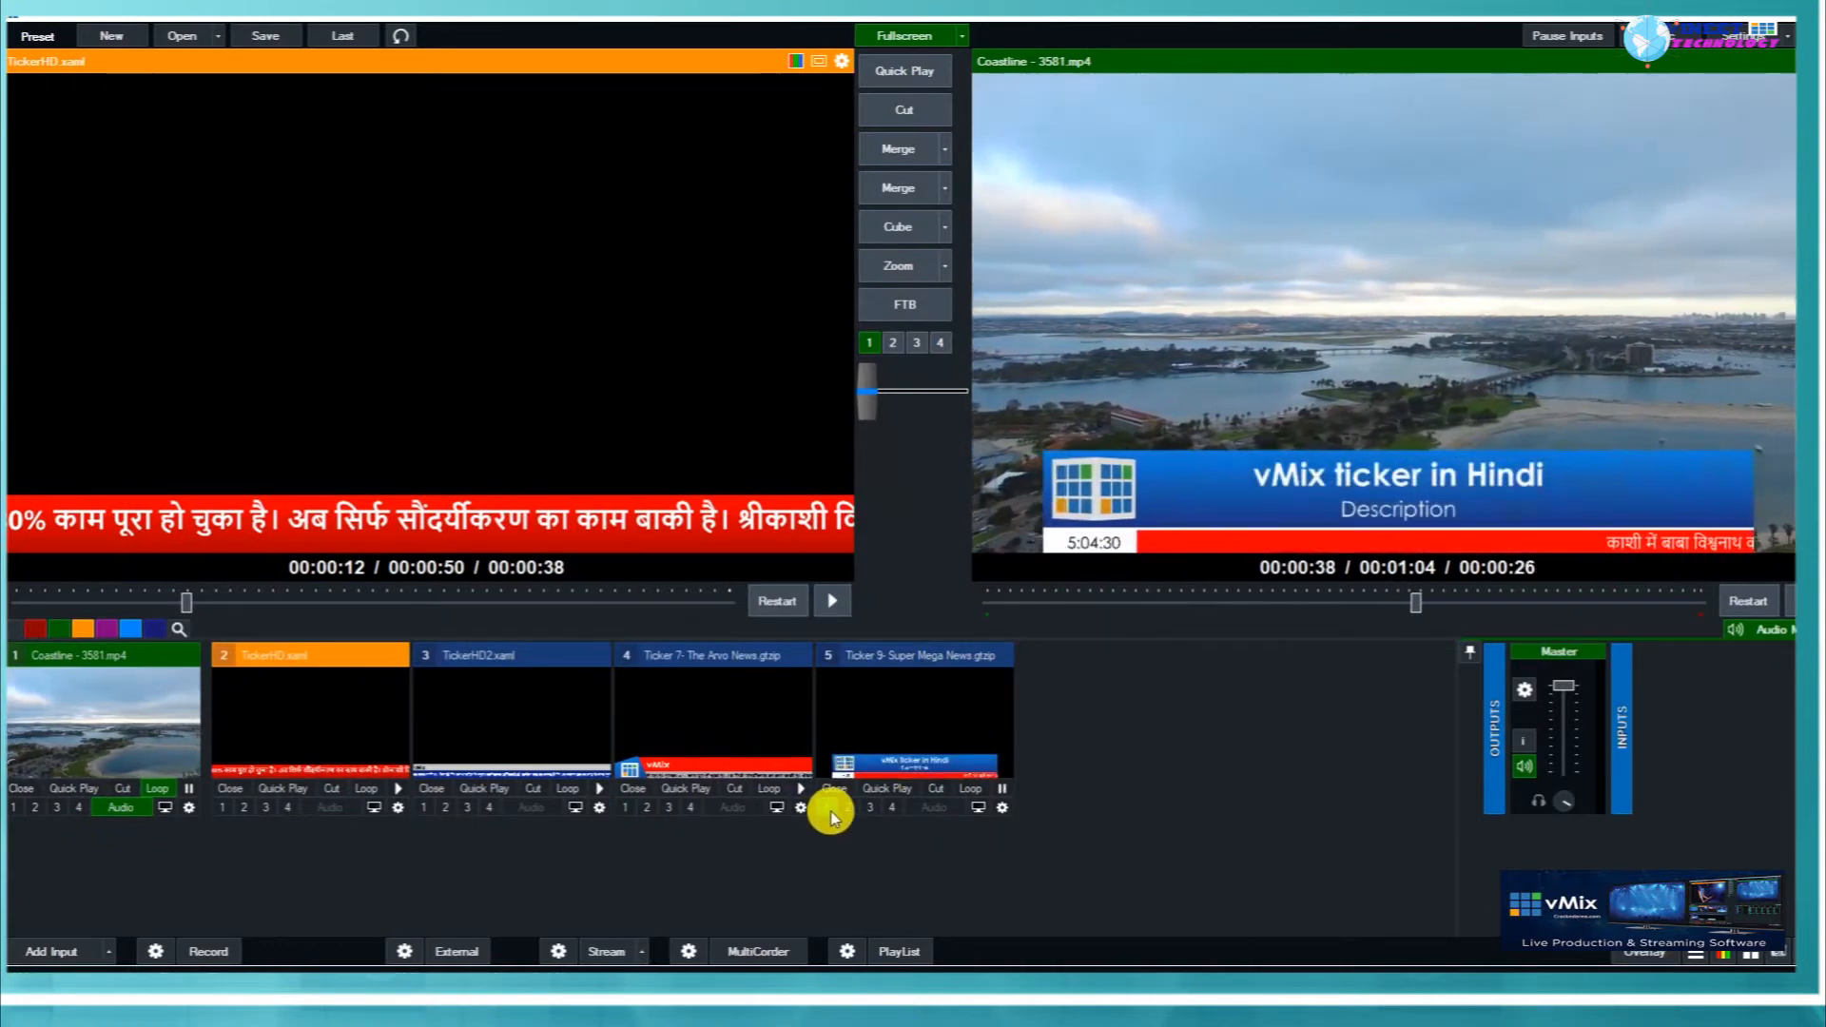
{"action": "left_click", "coordinate": [1002, 807]}
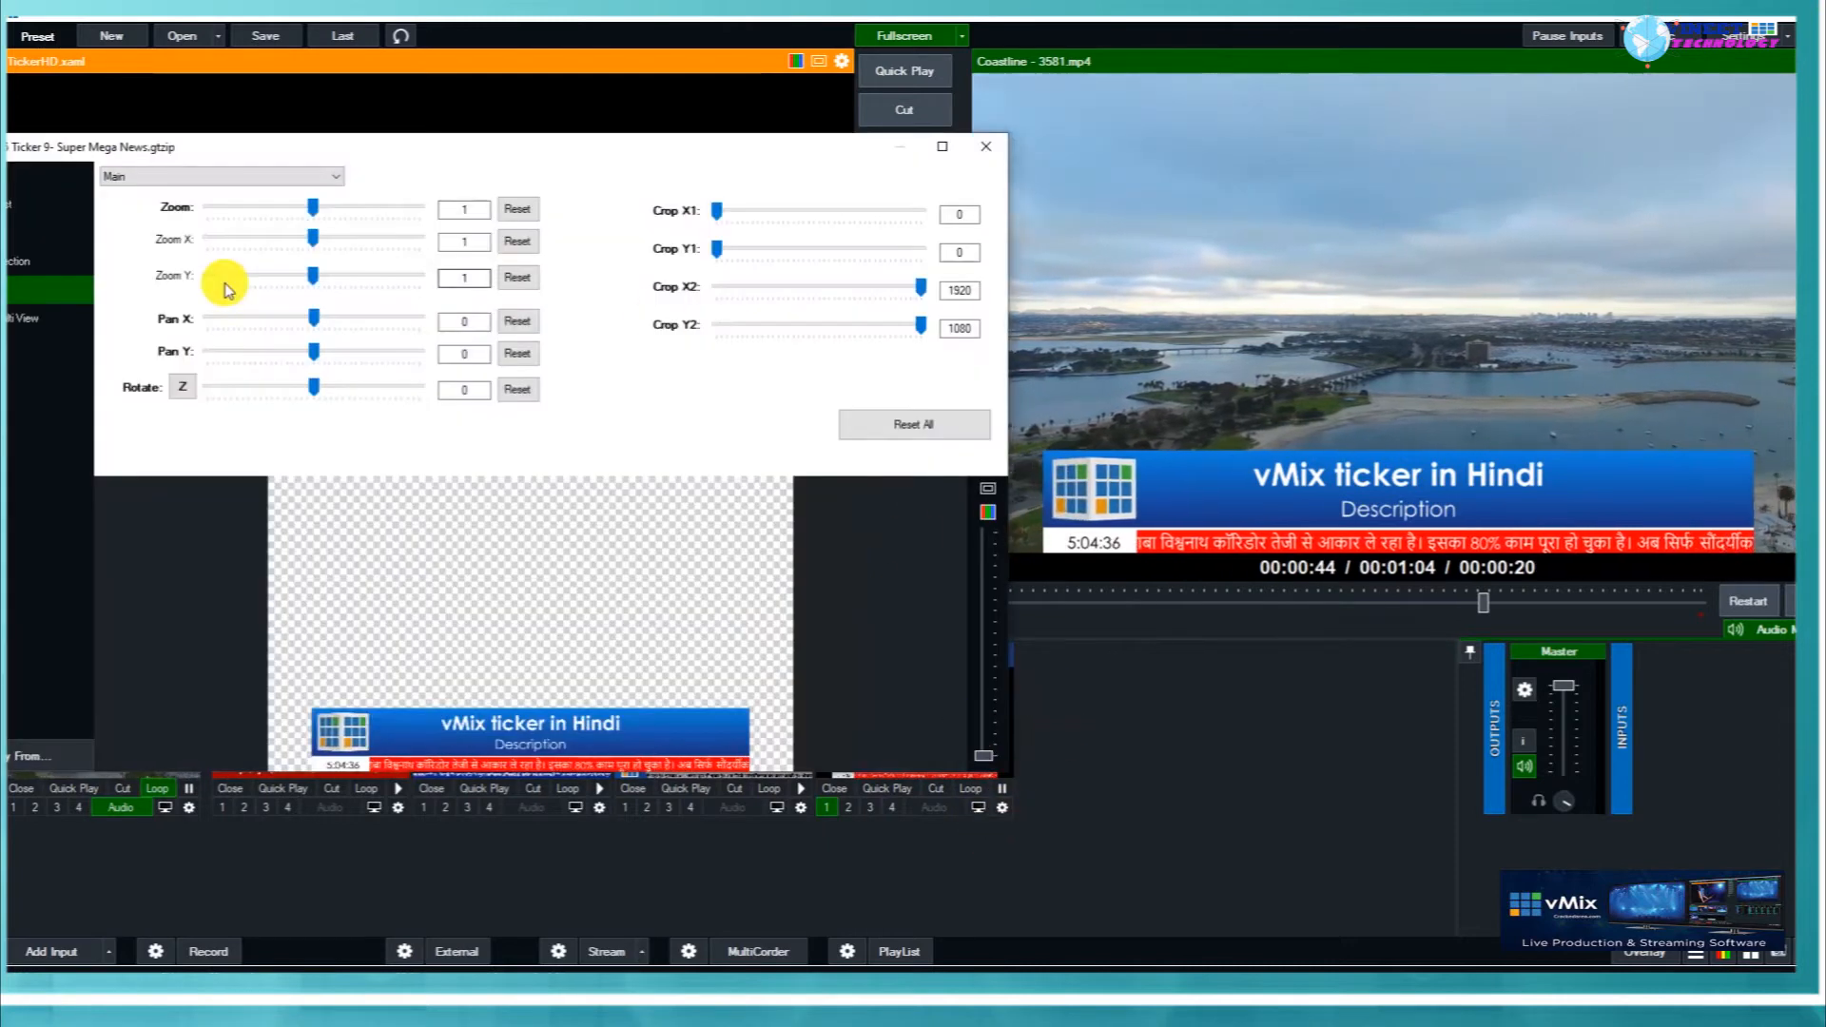
{"action": "left_click_drag", "start_coordinate": [306, 238], "coordinate": [318, 237]}
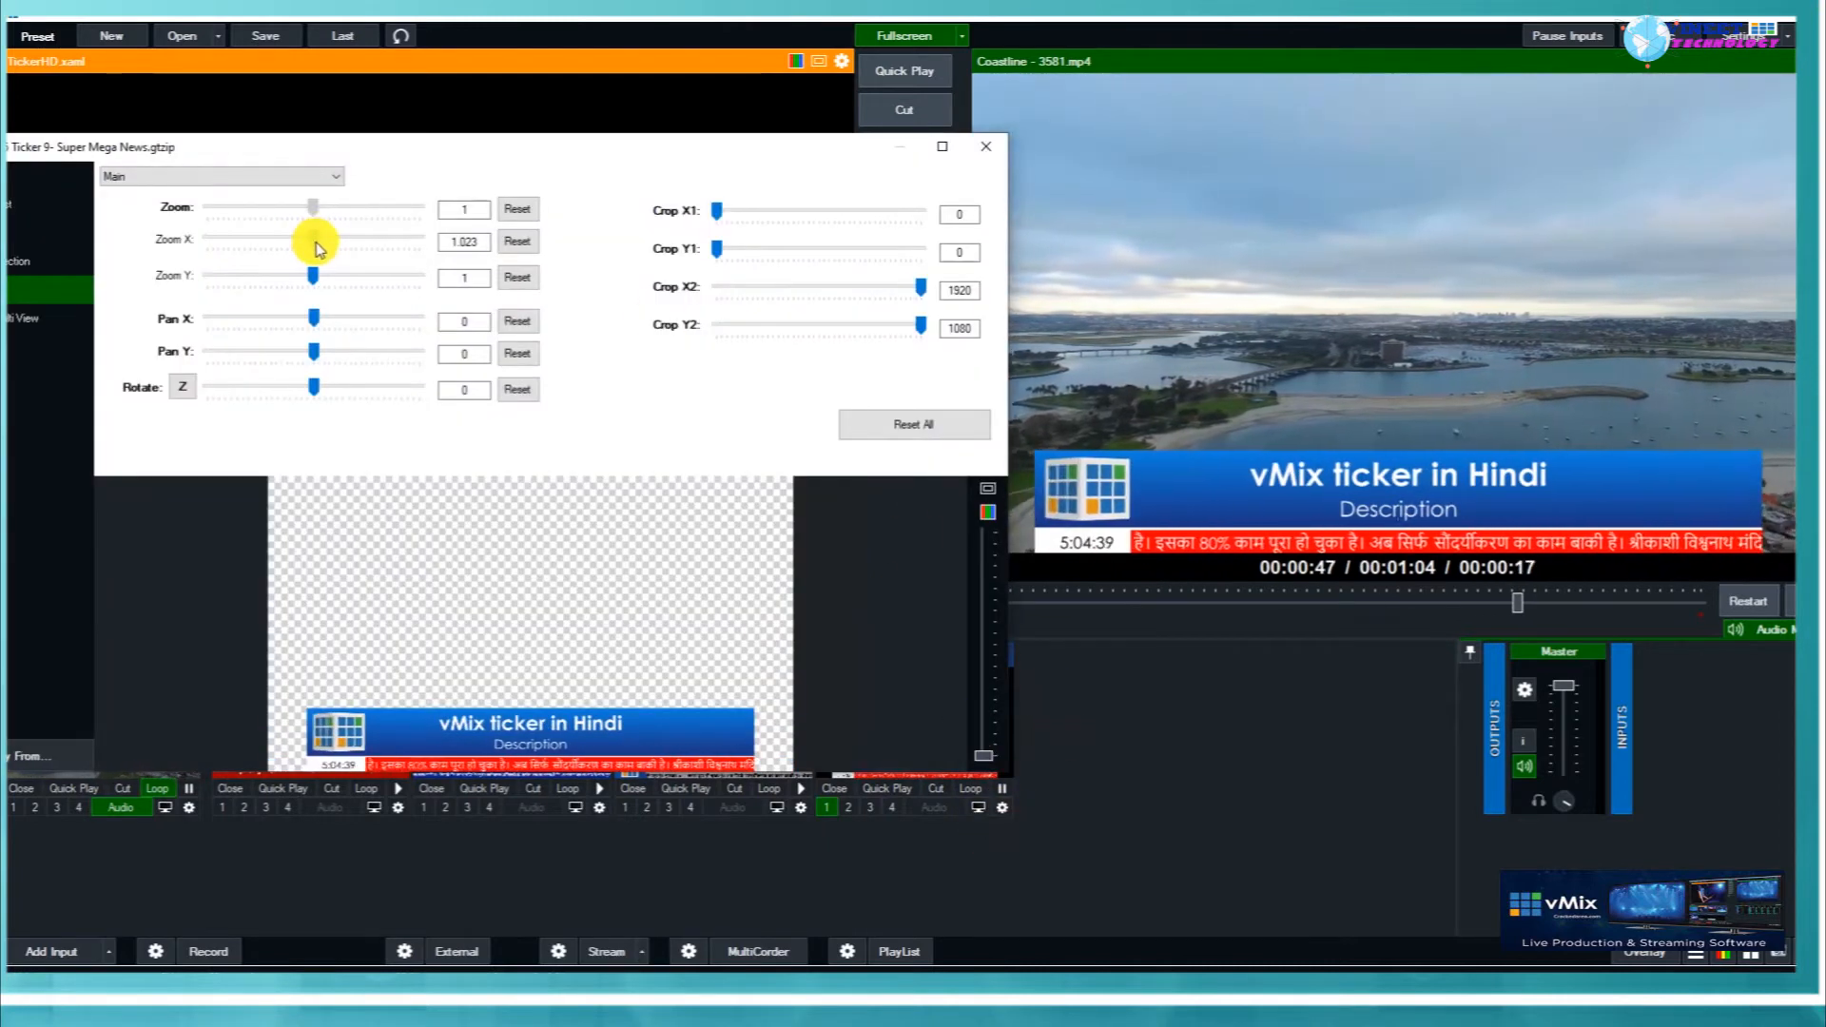
{"action": "left_click", "coordinate": [298, 240]}
{"action": "left_click", "coordinate": [298, 241]}
{"action": "left_click", "coordinate": [298, 241]}
{"action": "left_click_drag", "start_coordinate": [576, 157], "coordinate": [371, 159]}
{"action": "left_click", "coordinate": [778, 160]}
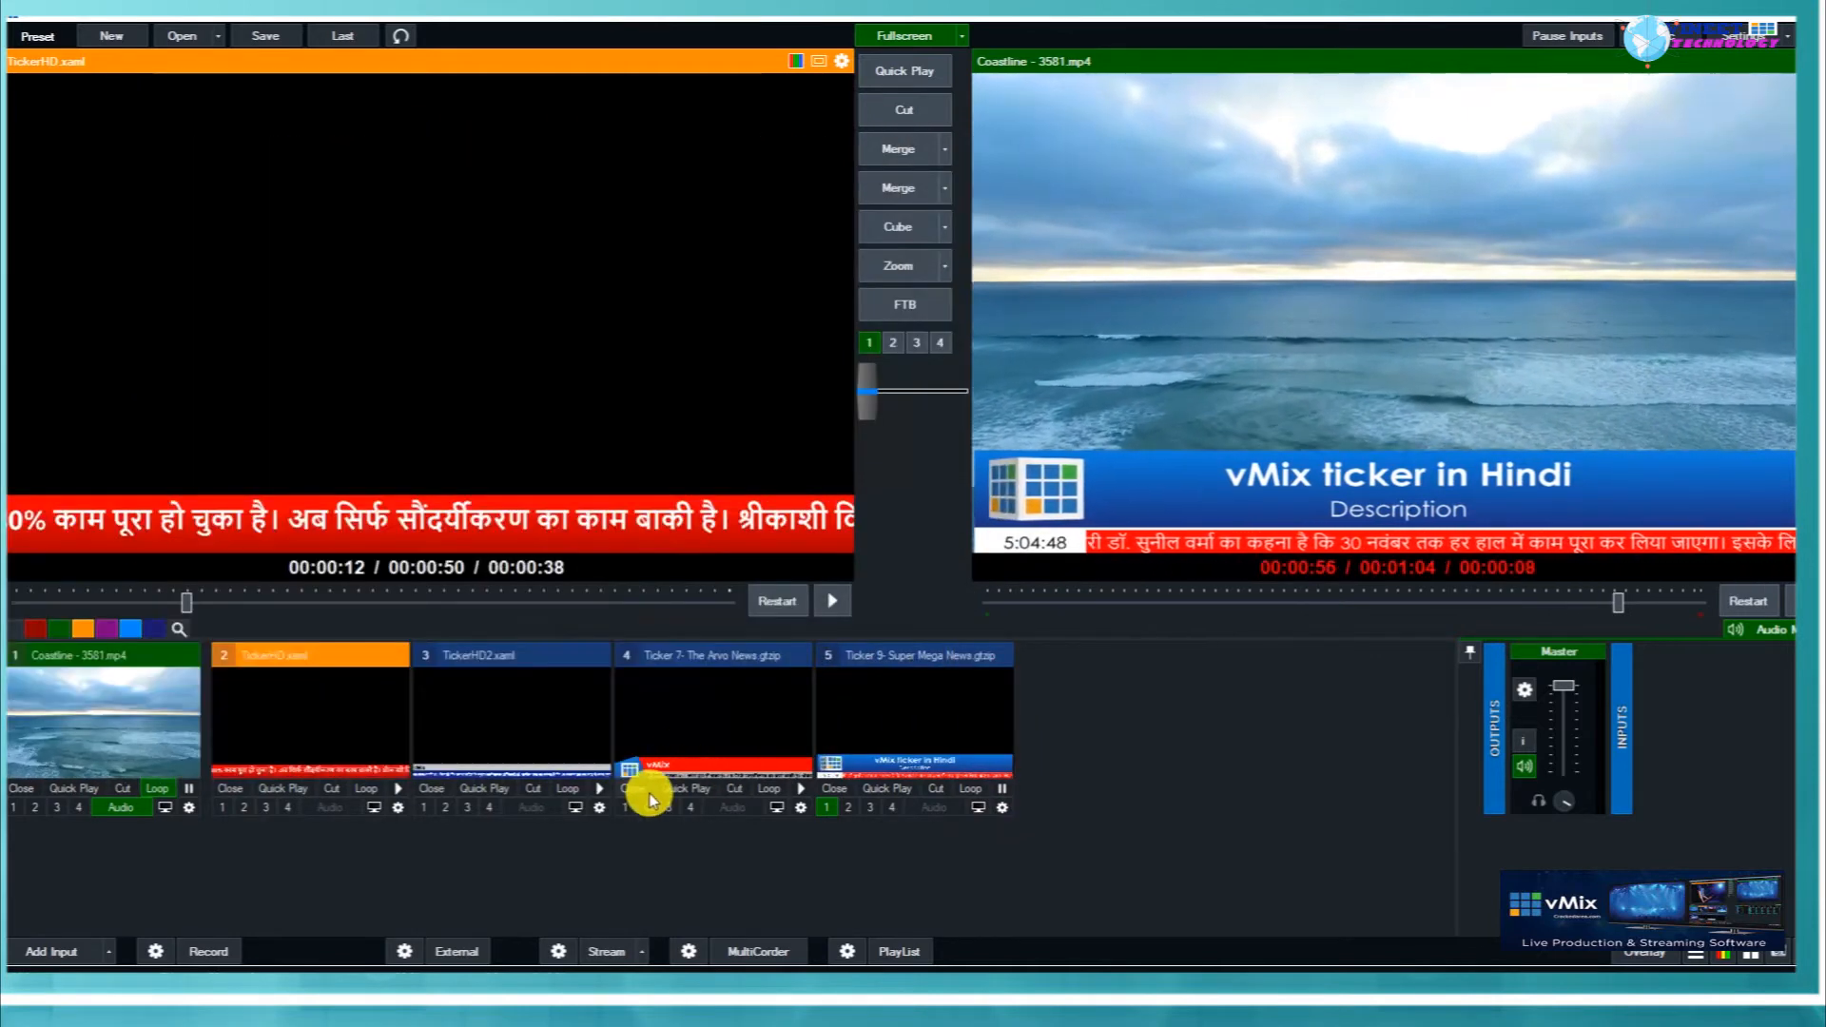
Preview Ticker 7- The Arvo News, TickerHD2 and TickerHD in turn on overlay channel 1.
{"action": "left_click", "coordinate": [628, 809]}
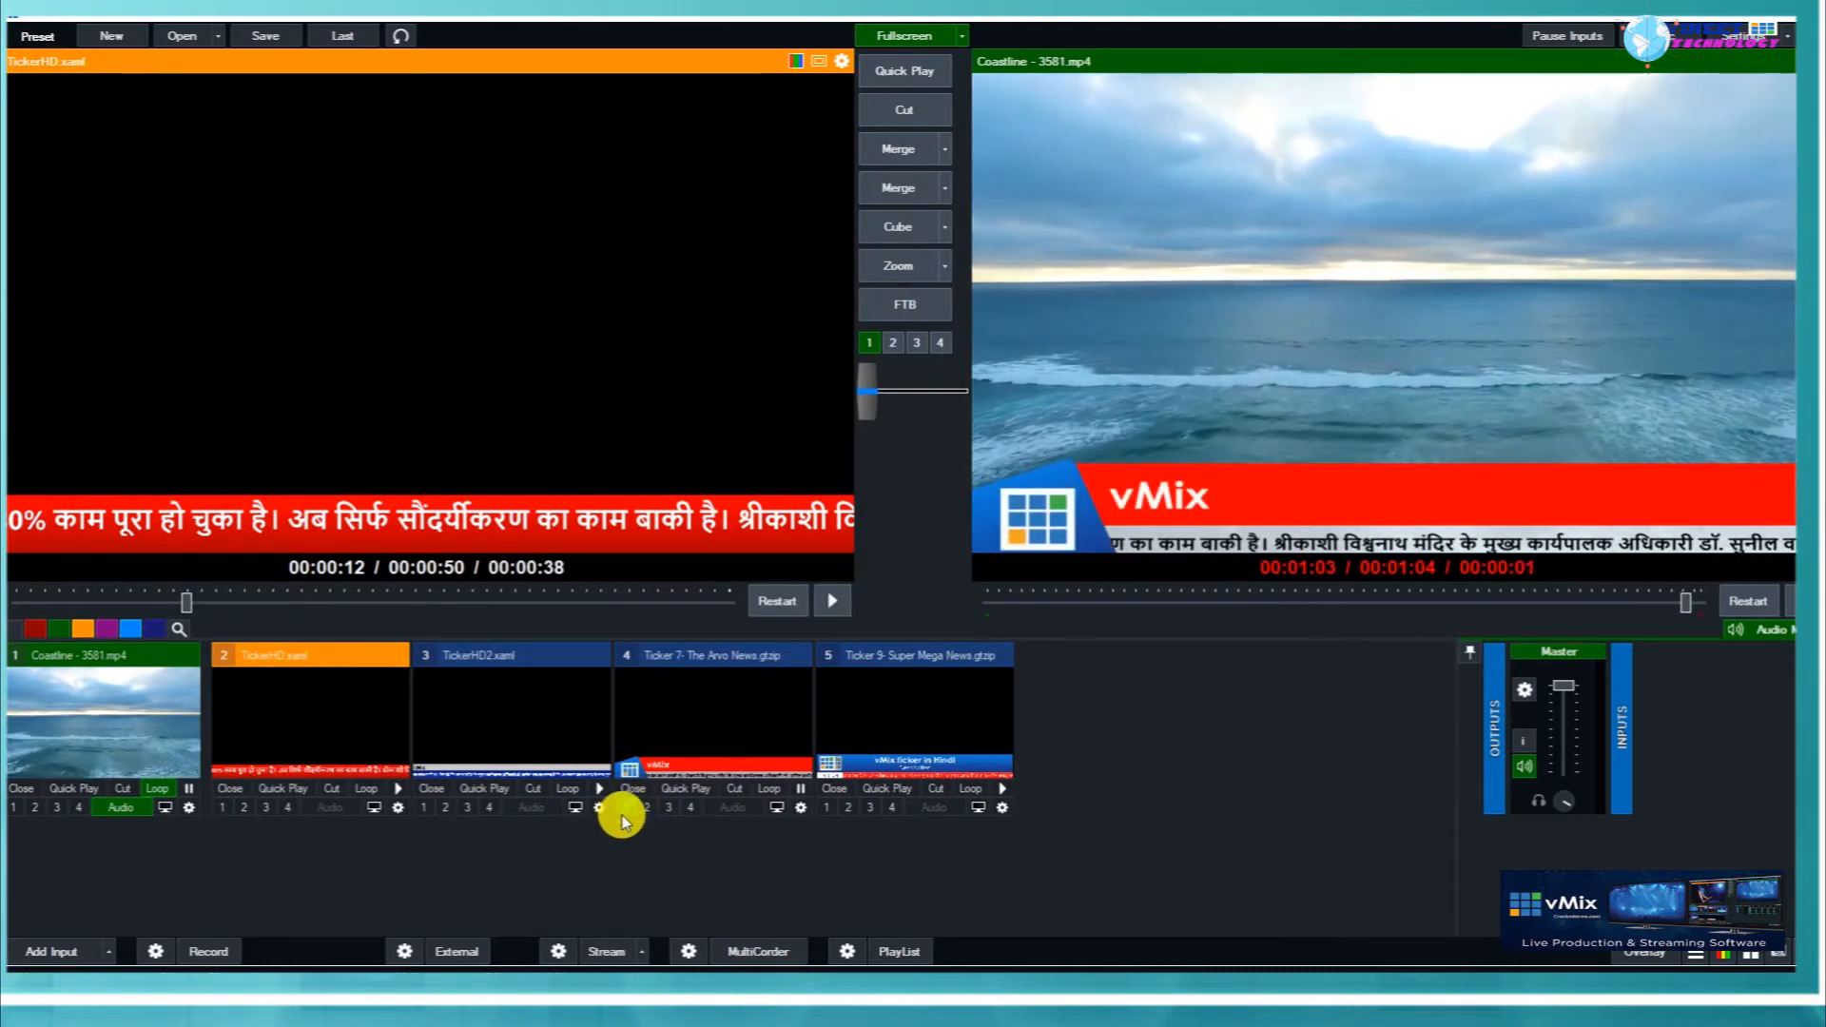
{"action": "left_click", "coordinate": [423, 808]}
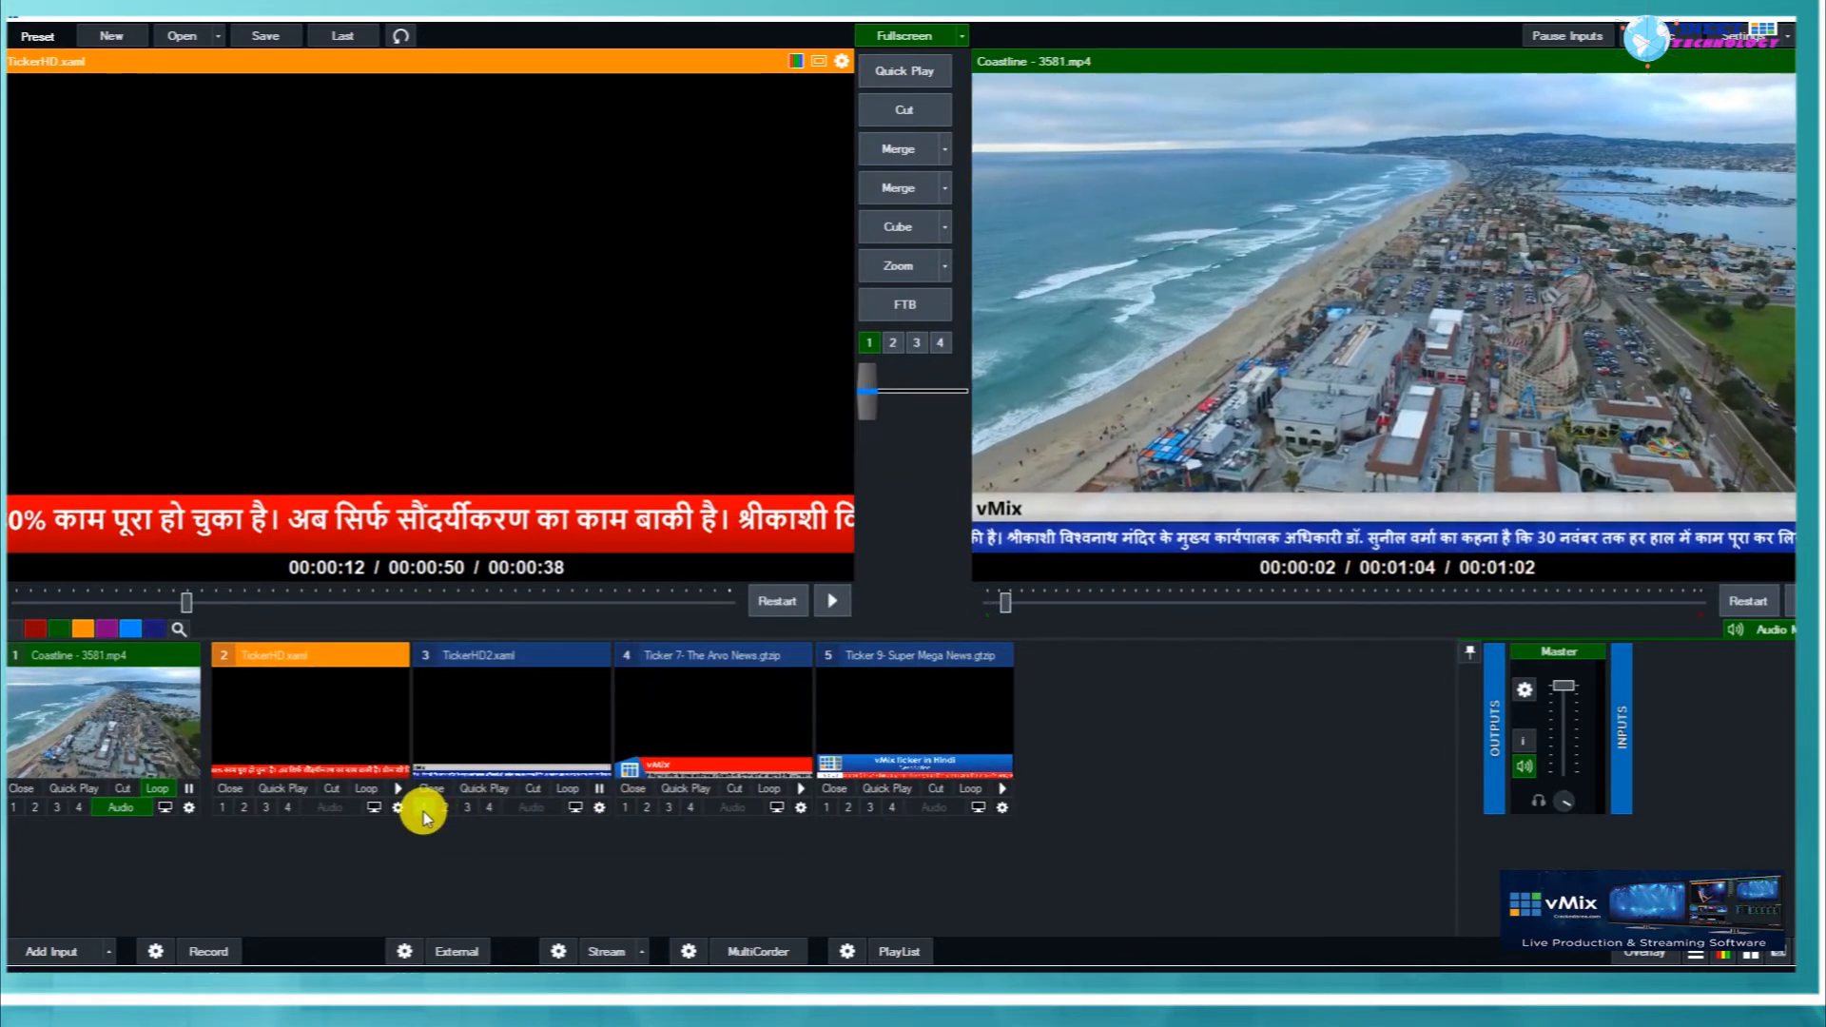
{"action": "left_click", "coordinate": [224, 808]}
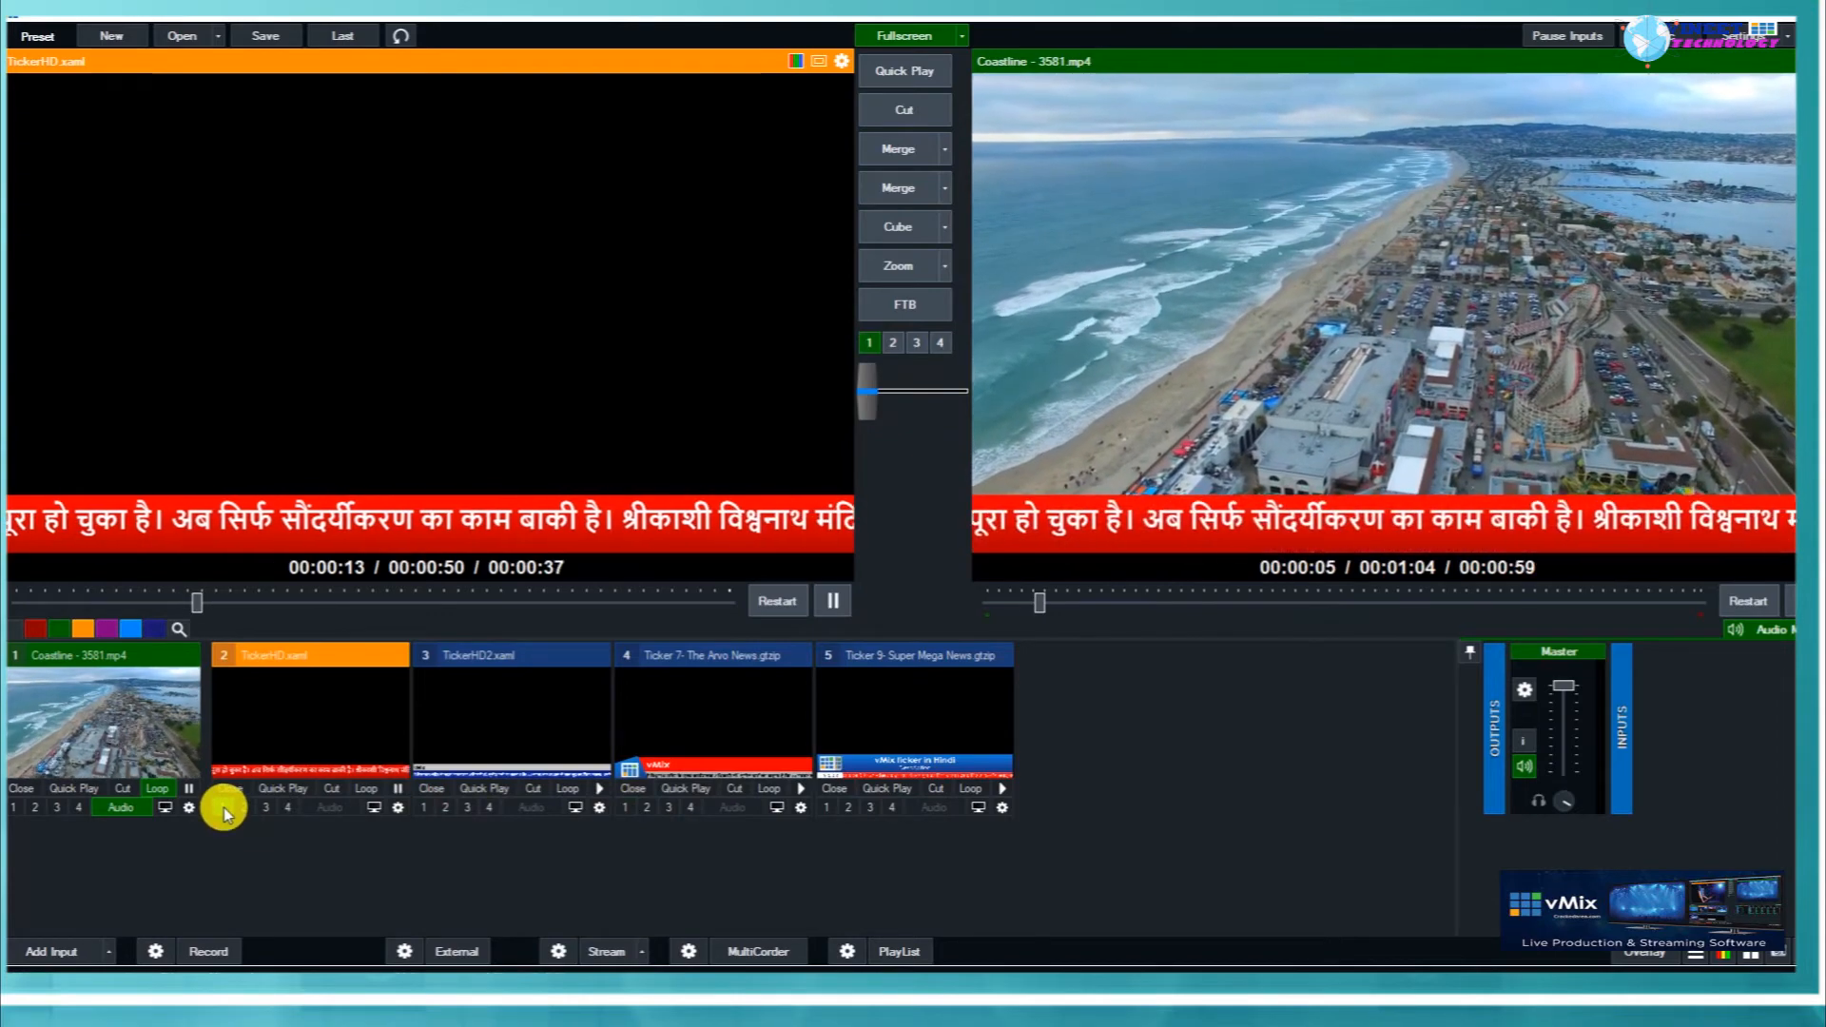
Add the Ticker 8- Good News template from the GT Ticker titles as input number 6.
{"action": "left_click", "coordinate": [69, 946]}
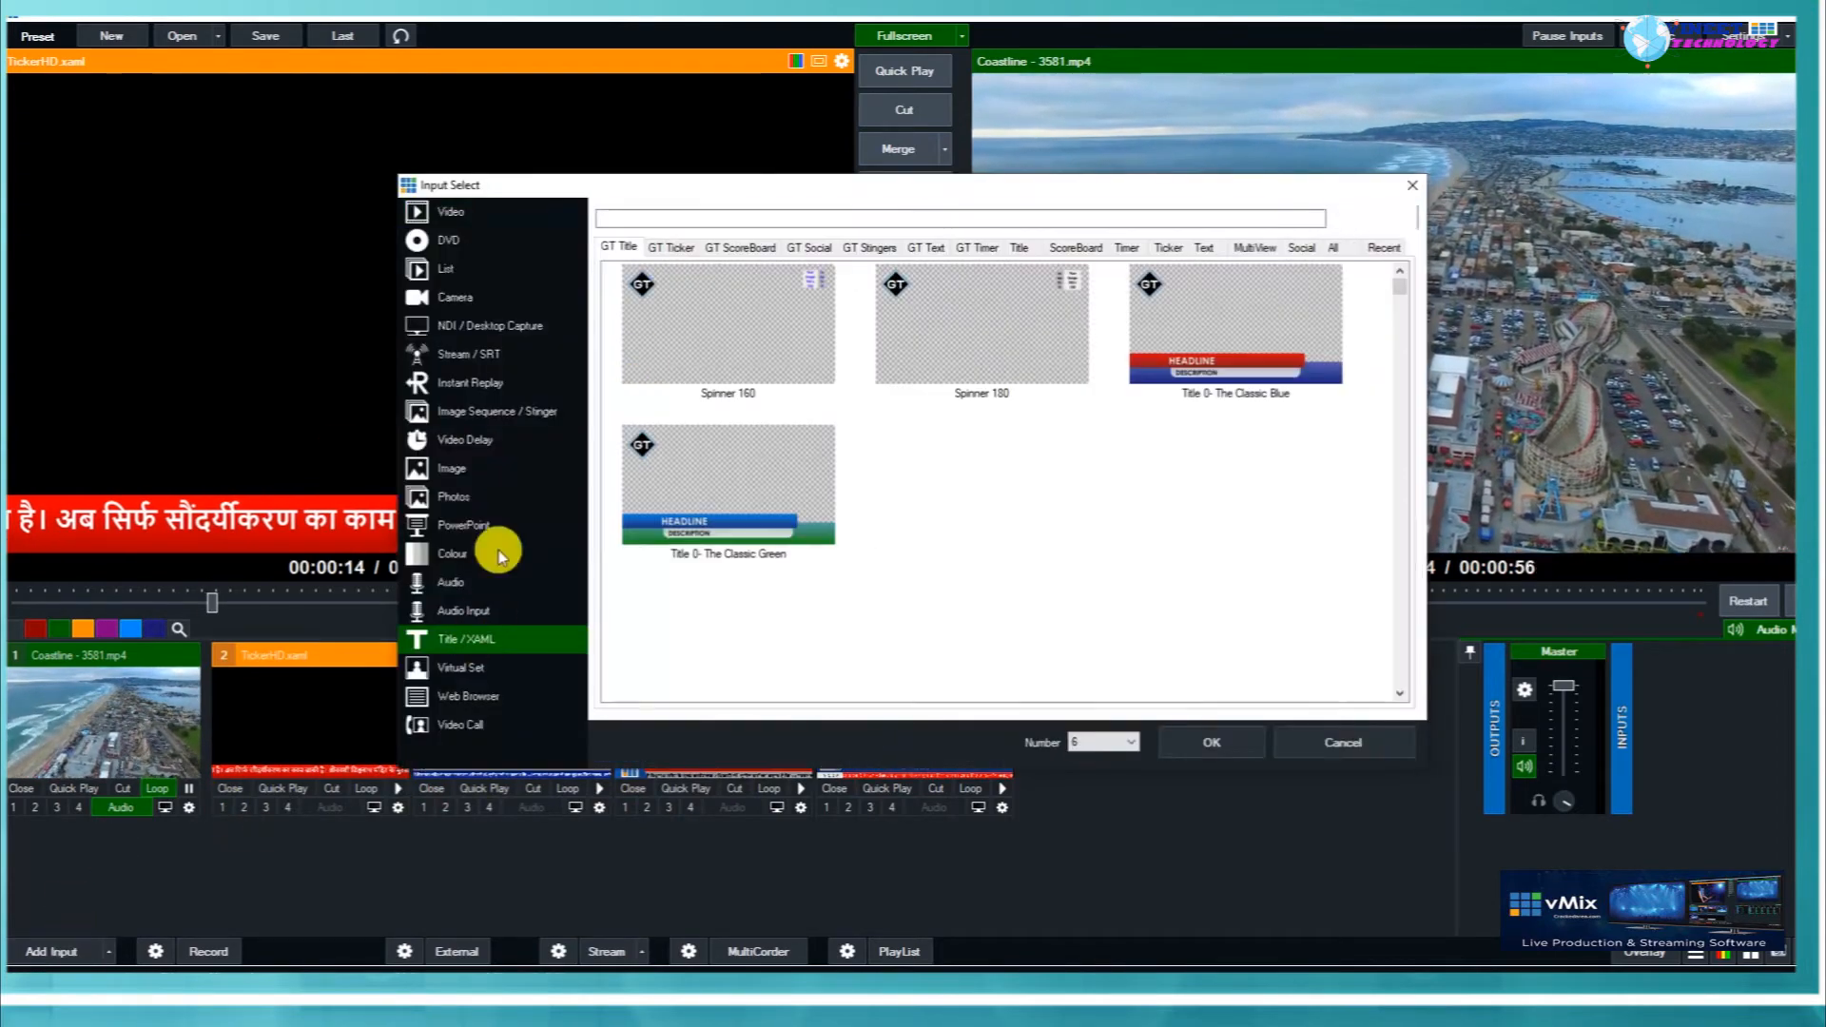
{"action": "left_click", "coordinate": [672, 246]}
{"action": "scroll", "coordinate": [844, 551], "scroll_direction": "down", "scroll_amount": 5}
{"action": "left_click", "coordinate": [972, 494]}
{"action": "left_click", "coordinate": [1212, 742]}
{"action": "left_click", "coordinate": [1212, 286]}
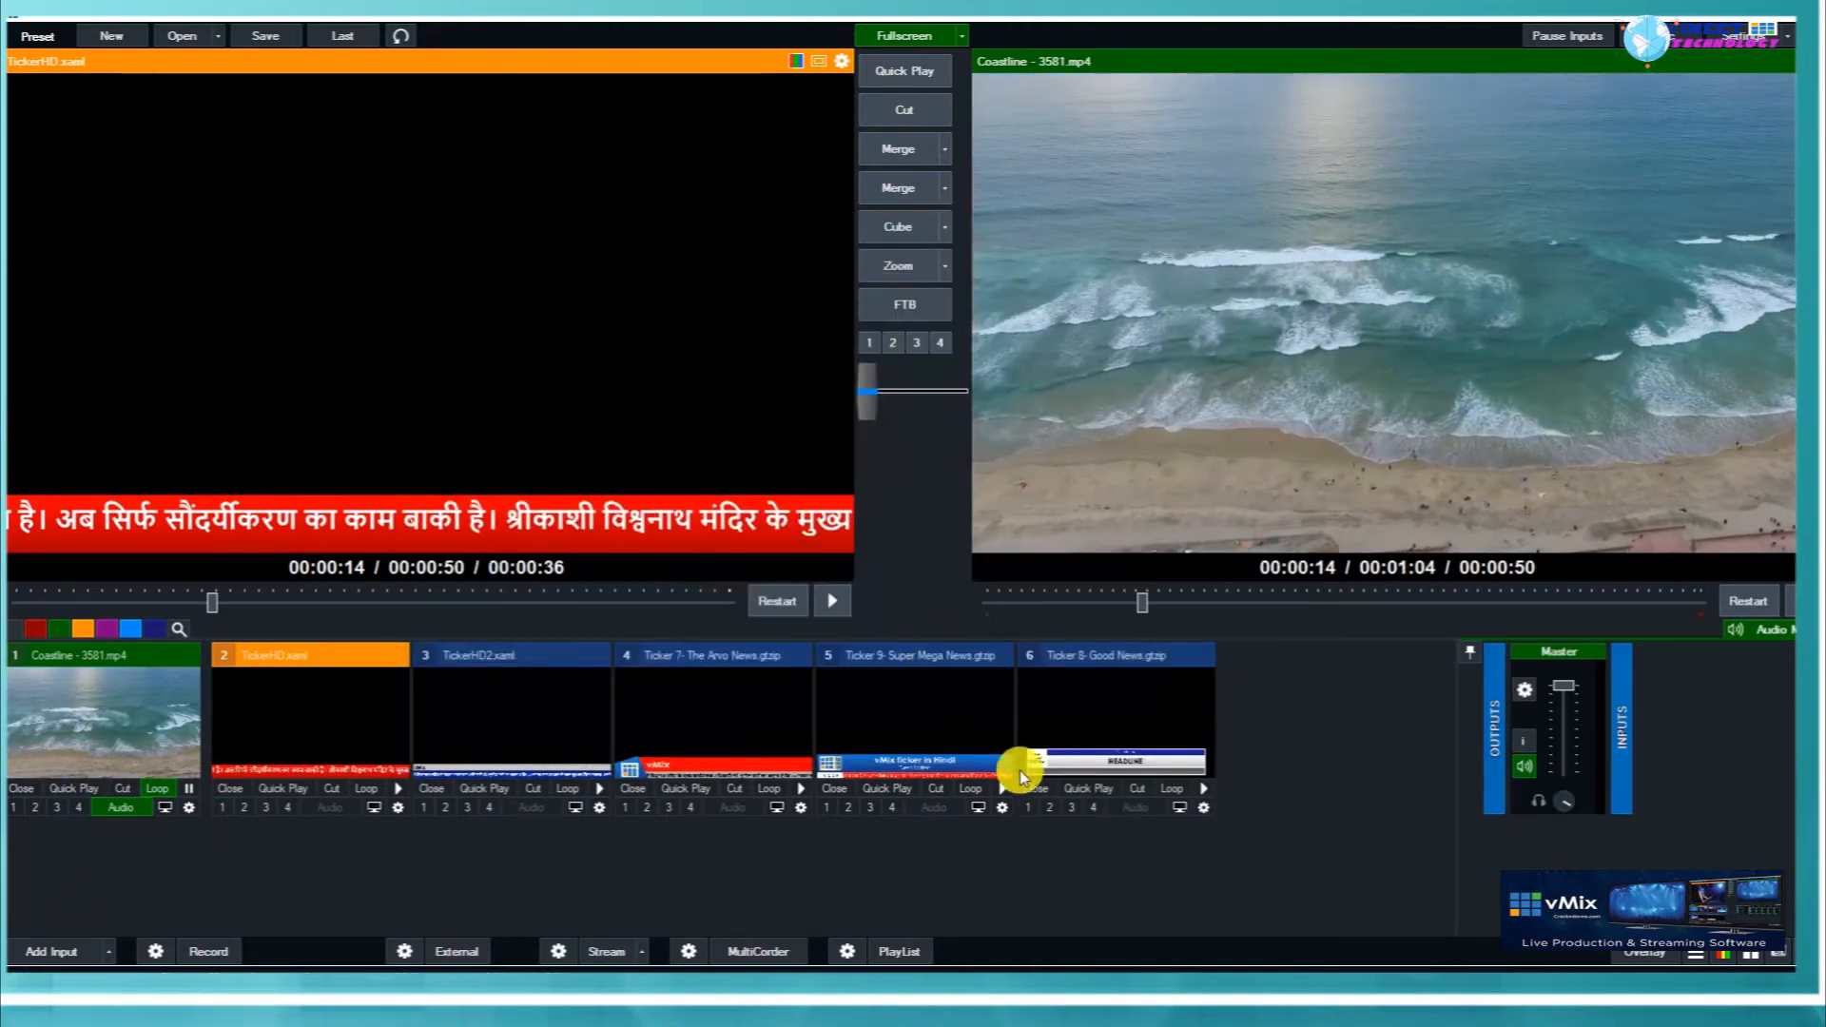
Show Ticker 8- Good News on overlay channel 1 and set its YourImage.Source to the vMix image from the vMix documents folder.
{"action": "left_click", "coordinate": [1027, 808]}
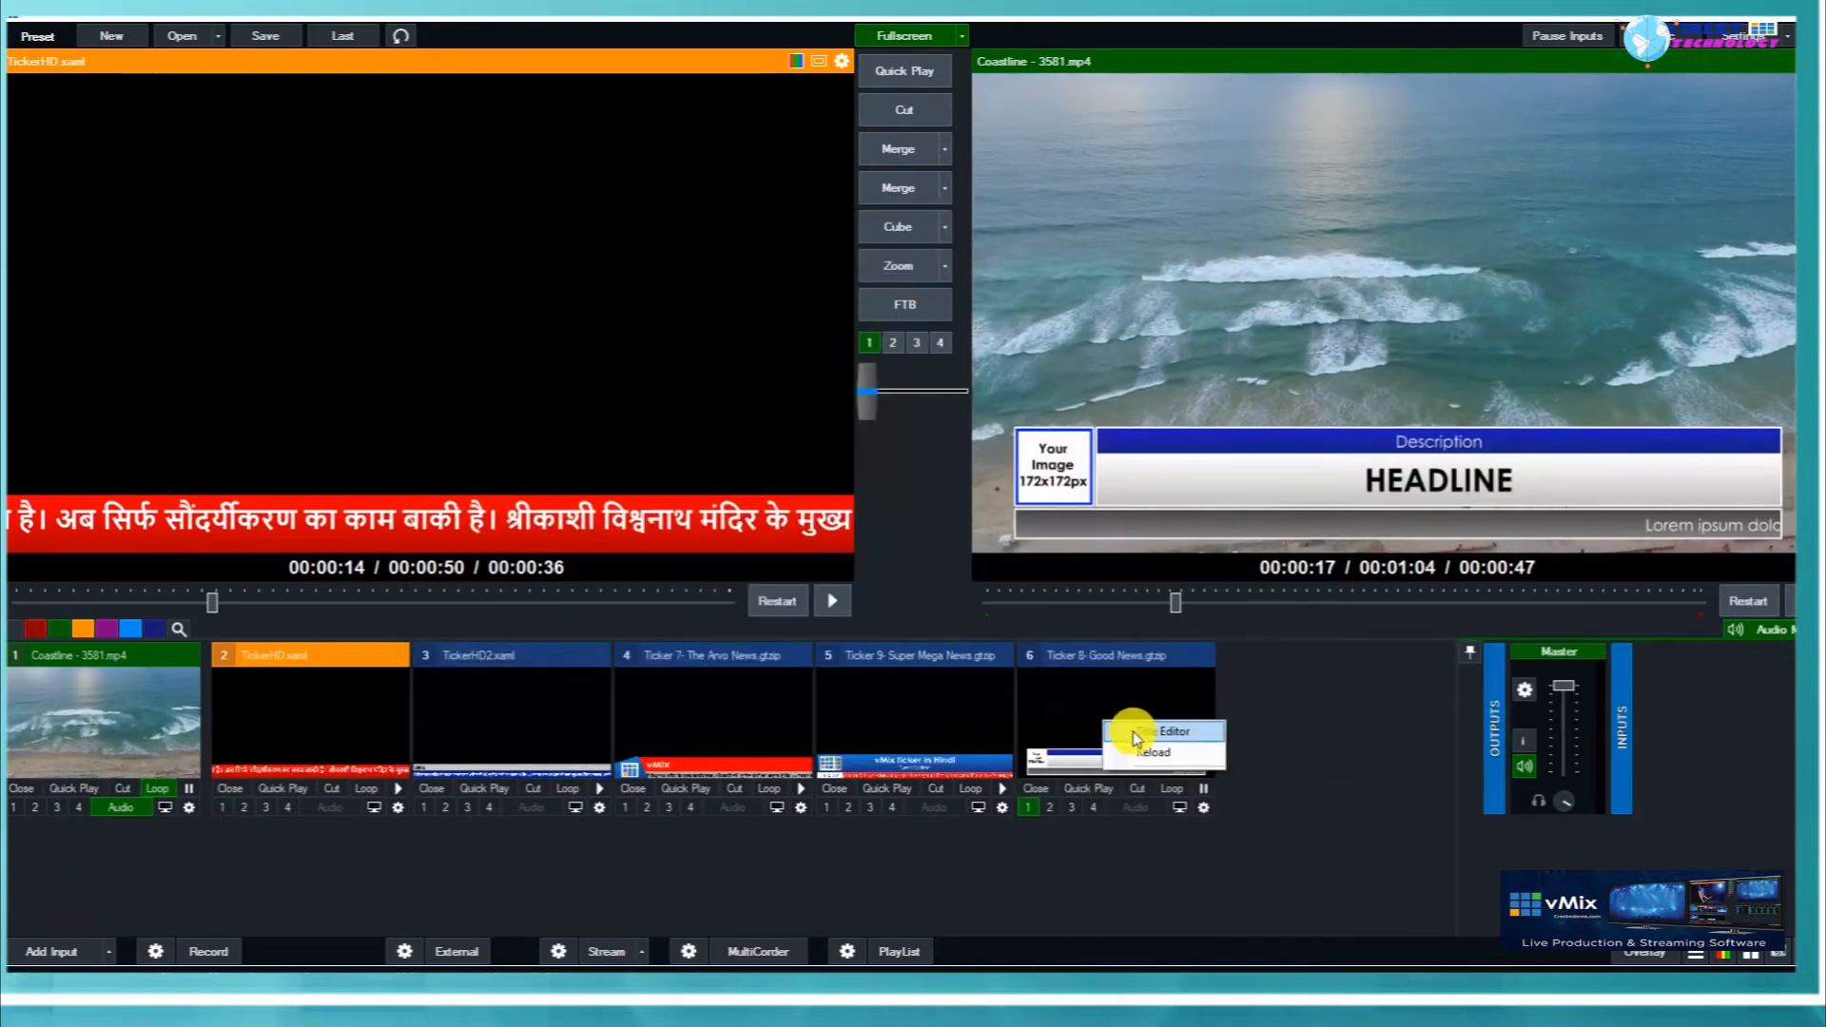
{"action": "left_click", "coordinate": [1132, 730]}
{"action": "left_click", "coordinate": [848, 469]}
{"action": "left_click", "coordinate": [848, 469]}
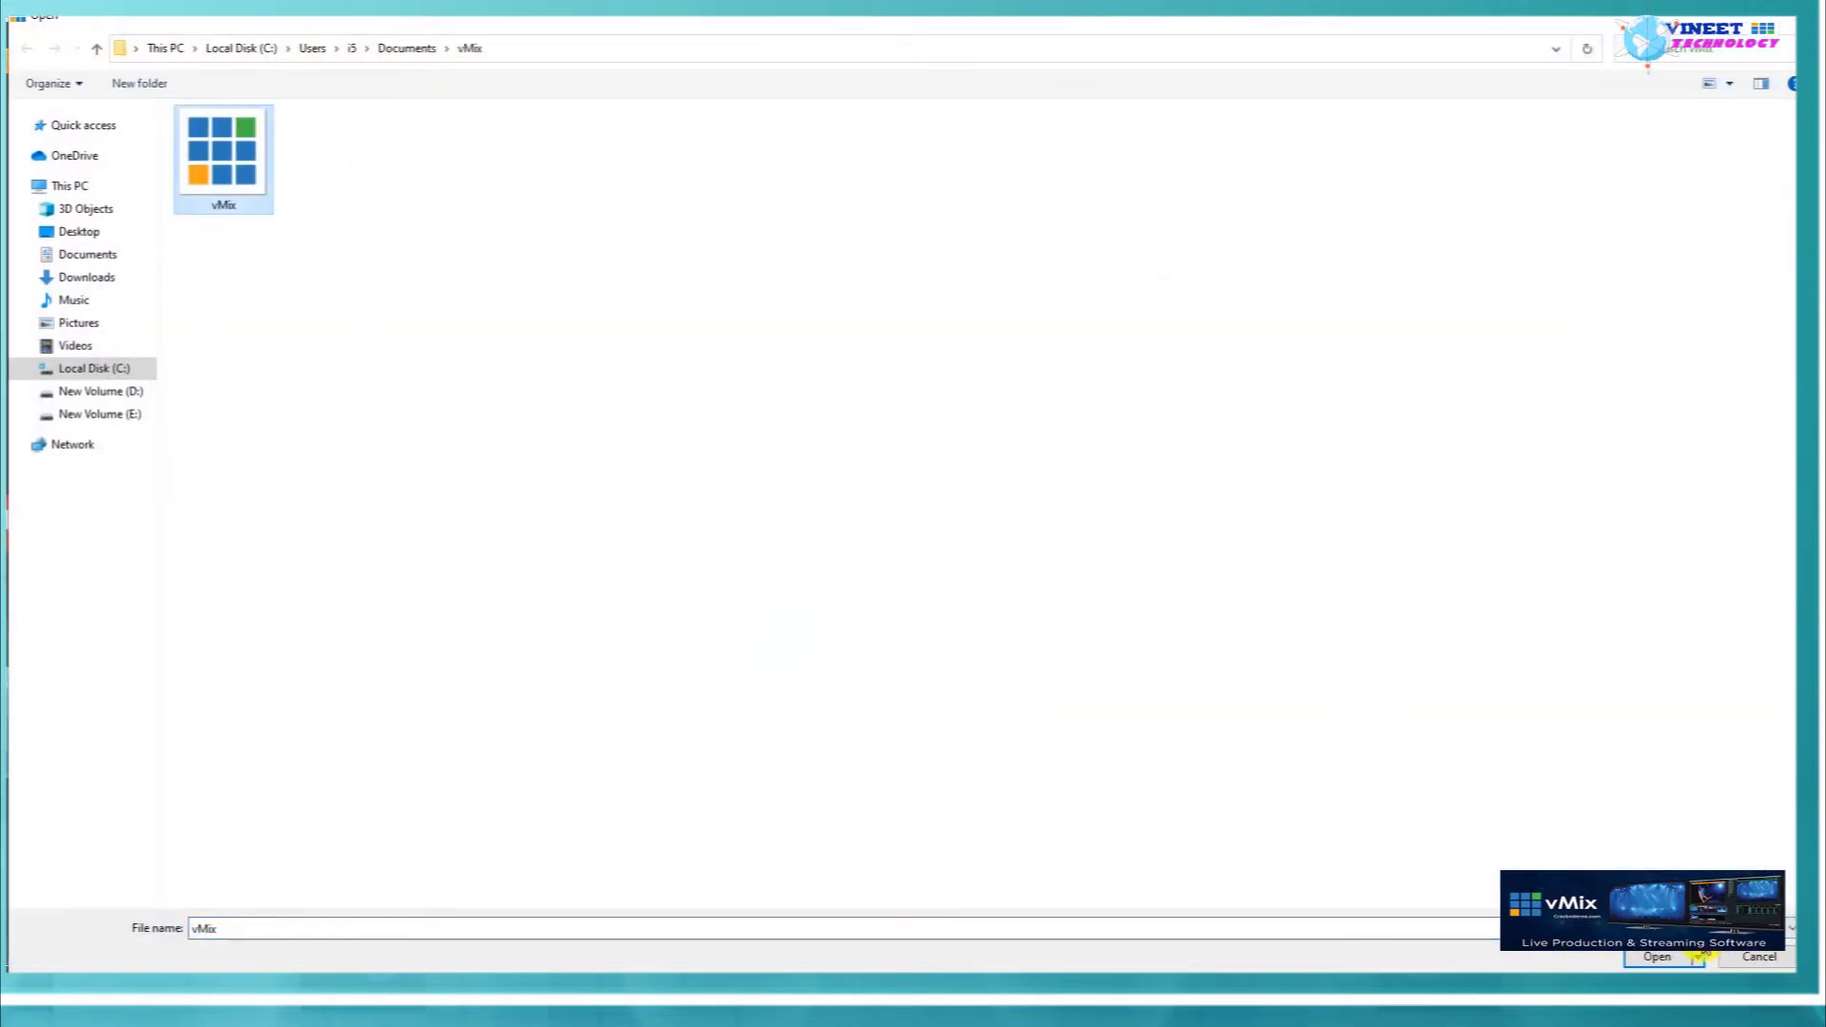
{"action": "left_click", "coordinate": [1698, 956]}
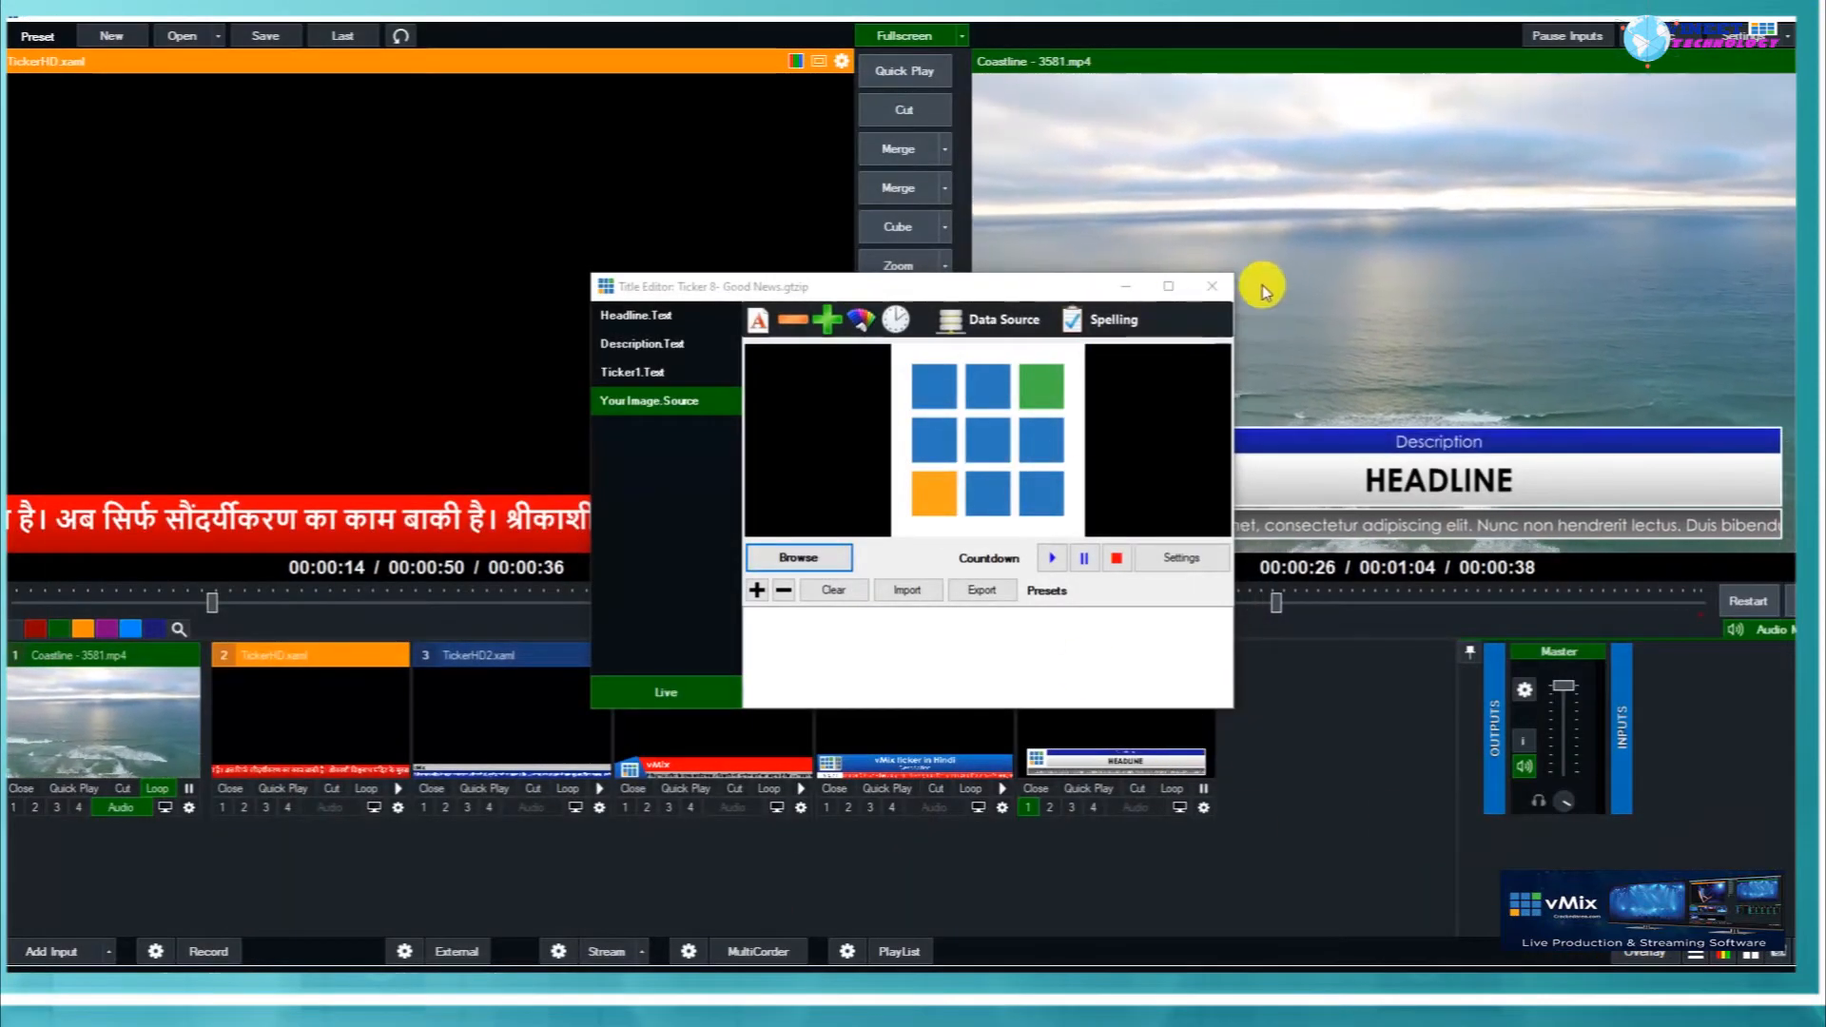
{"action": "left_click", "coordinate": [1212, 286]}
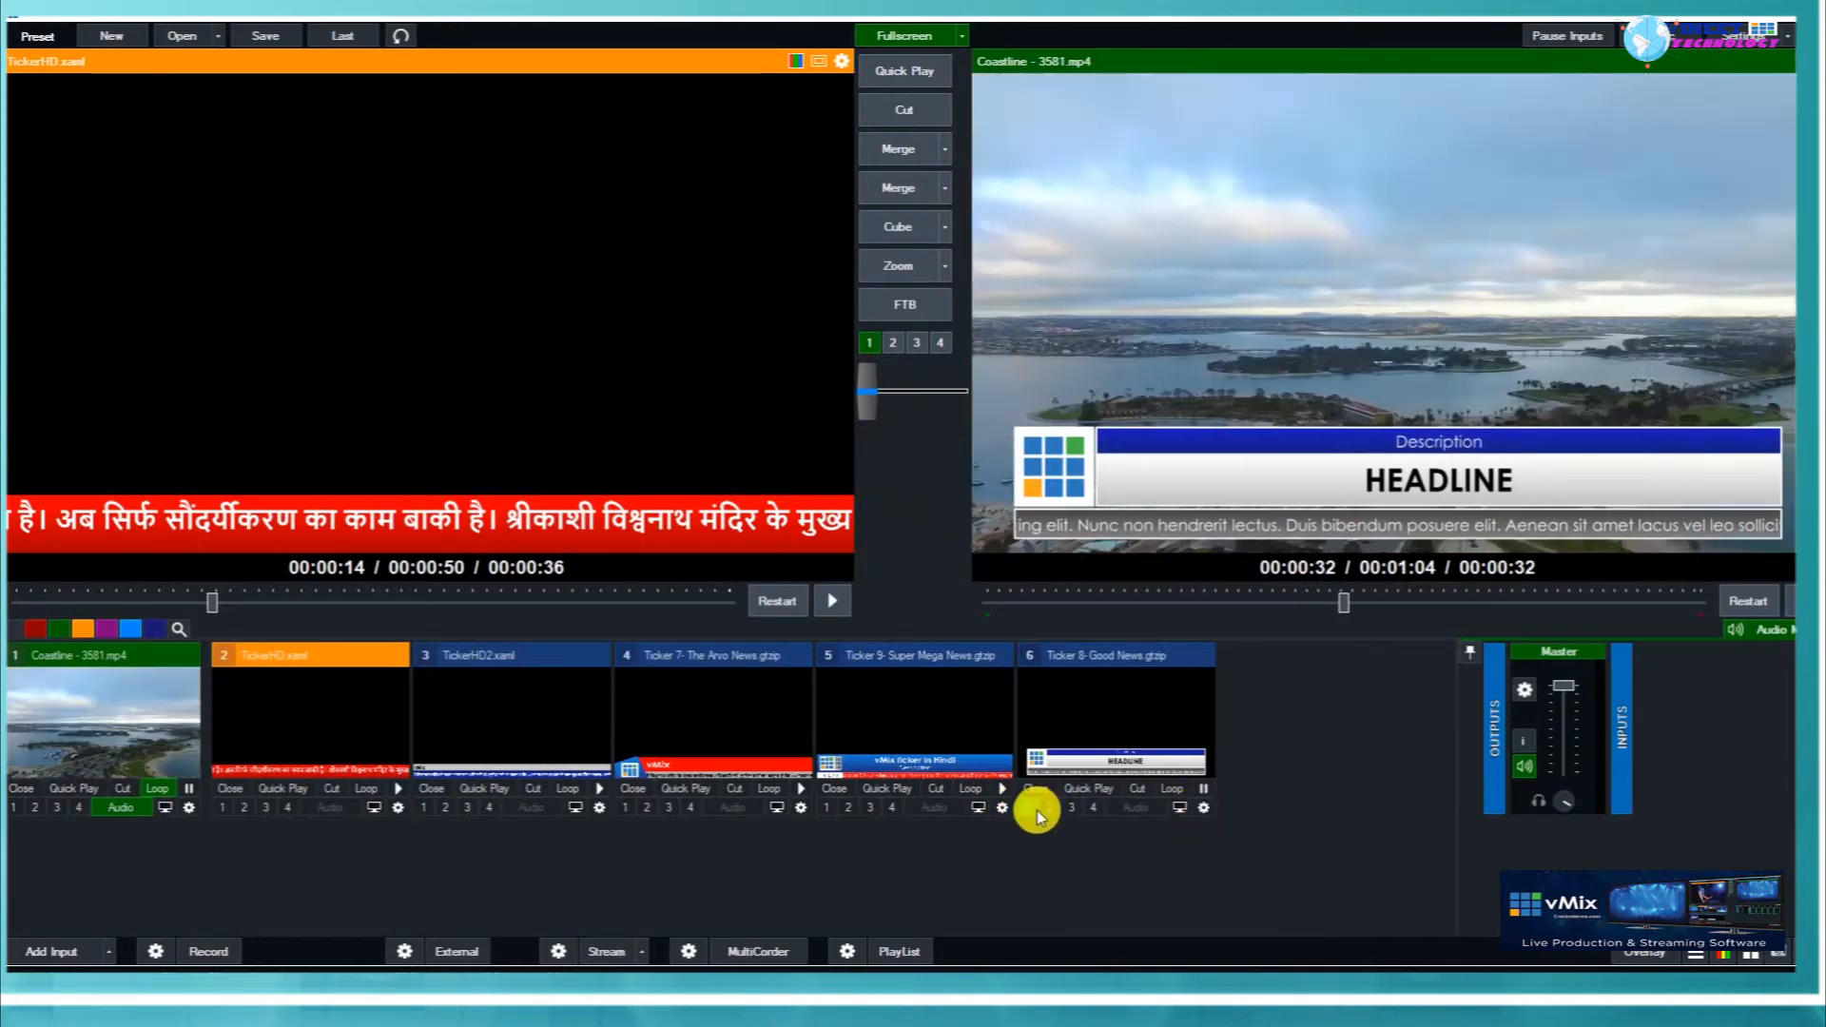
Toggle Ticker 8- Good News on overlay channel 1, and cycle the channel through Ticker 9, Ticker 7, TickerHD2 and TickerHD.
{"action": "left_click", "coordinate": [1029, 809]}
{"action": "left_click", "coordinate": [1025, 811]}
{"action": "left_click", "coordinate": [824, 806]}
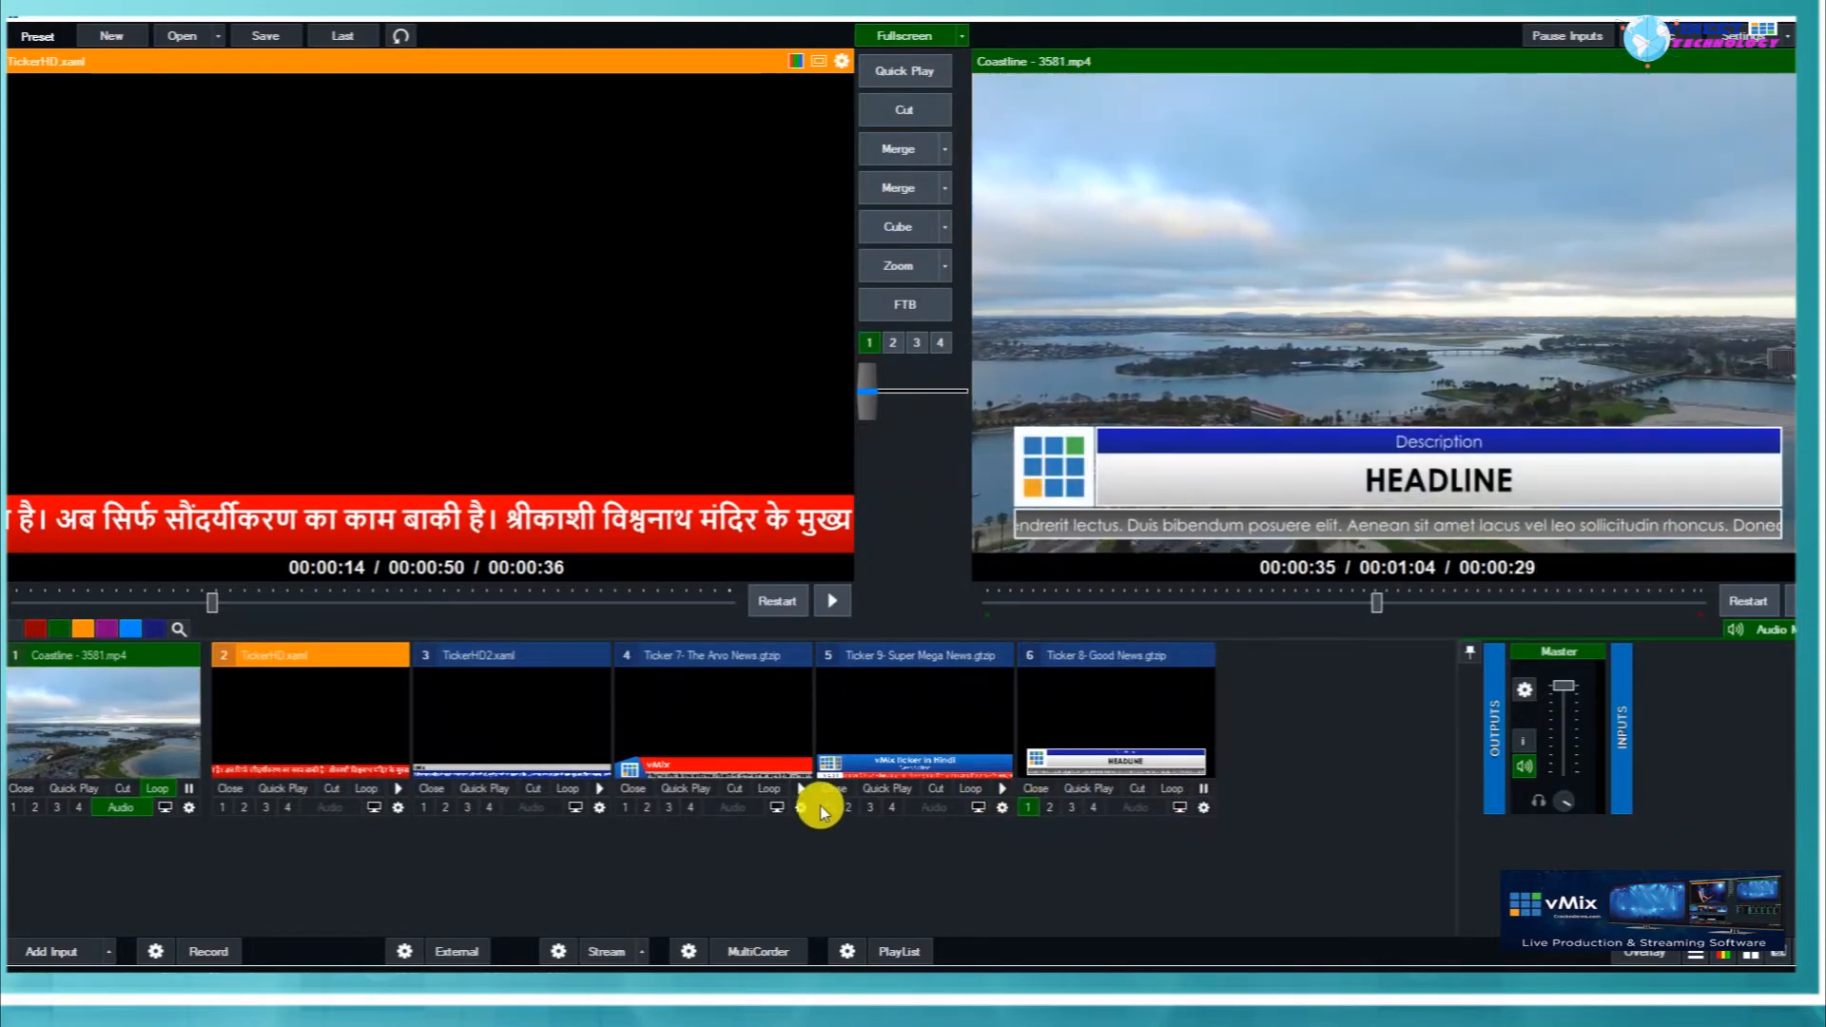
{"action": "left_click", "coordinate": [627, 810]}
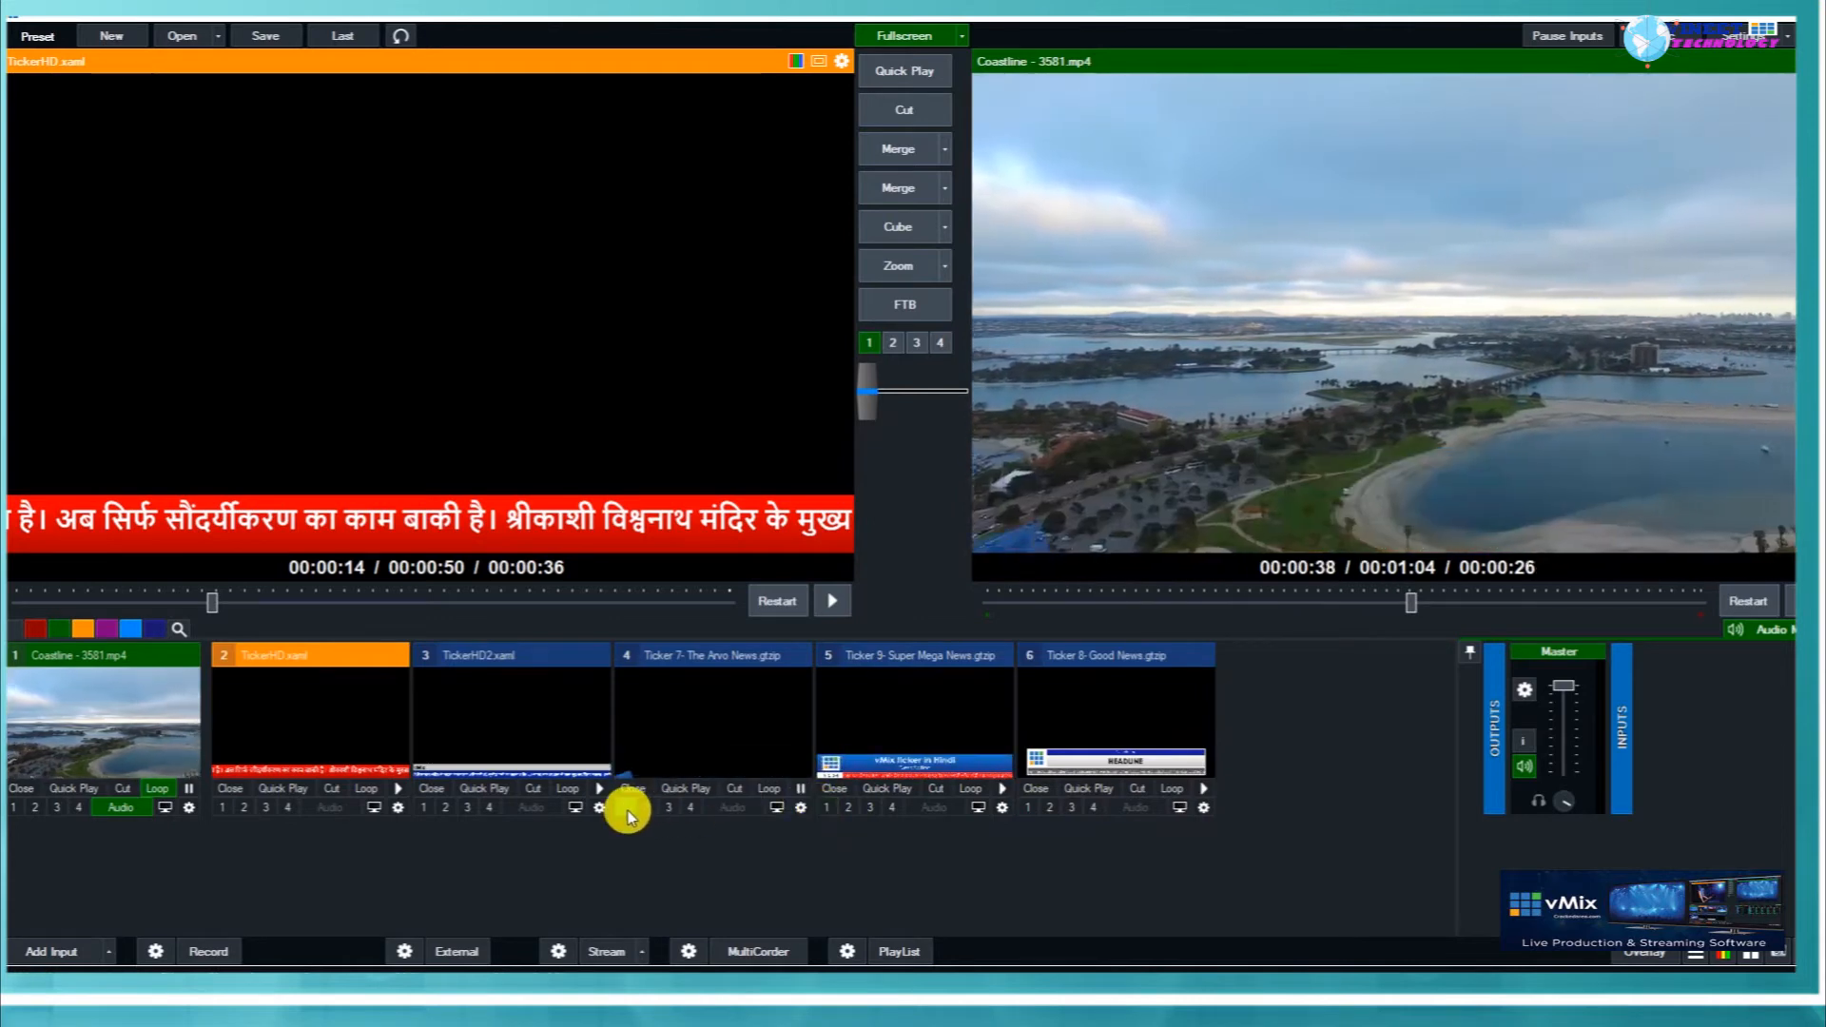
{"action": "left_click", "coordinate": [424, 808]}
{"action": "left_click", "coordinate": [226, 806]}
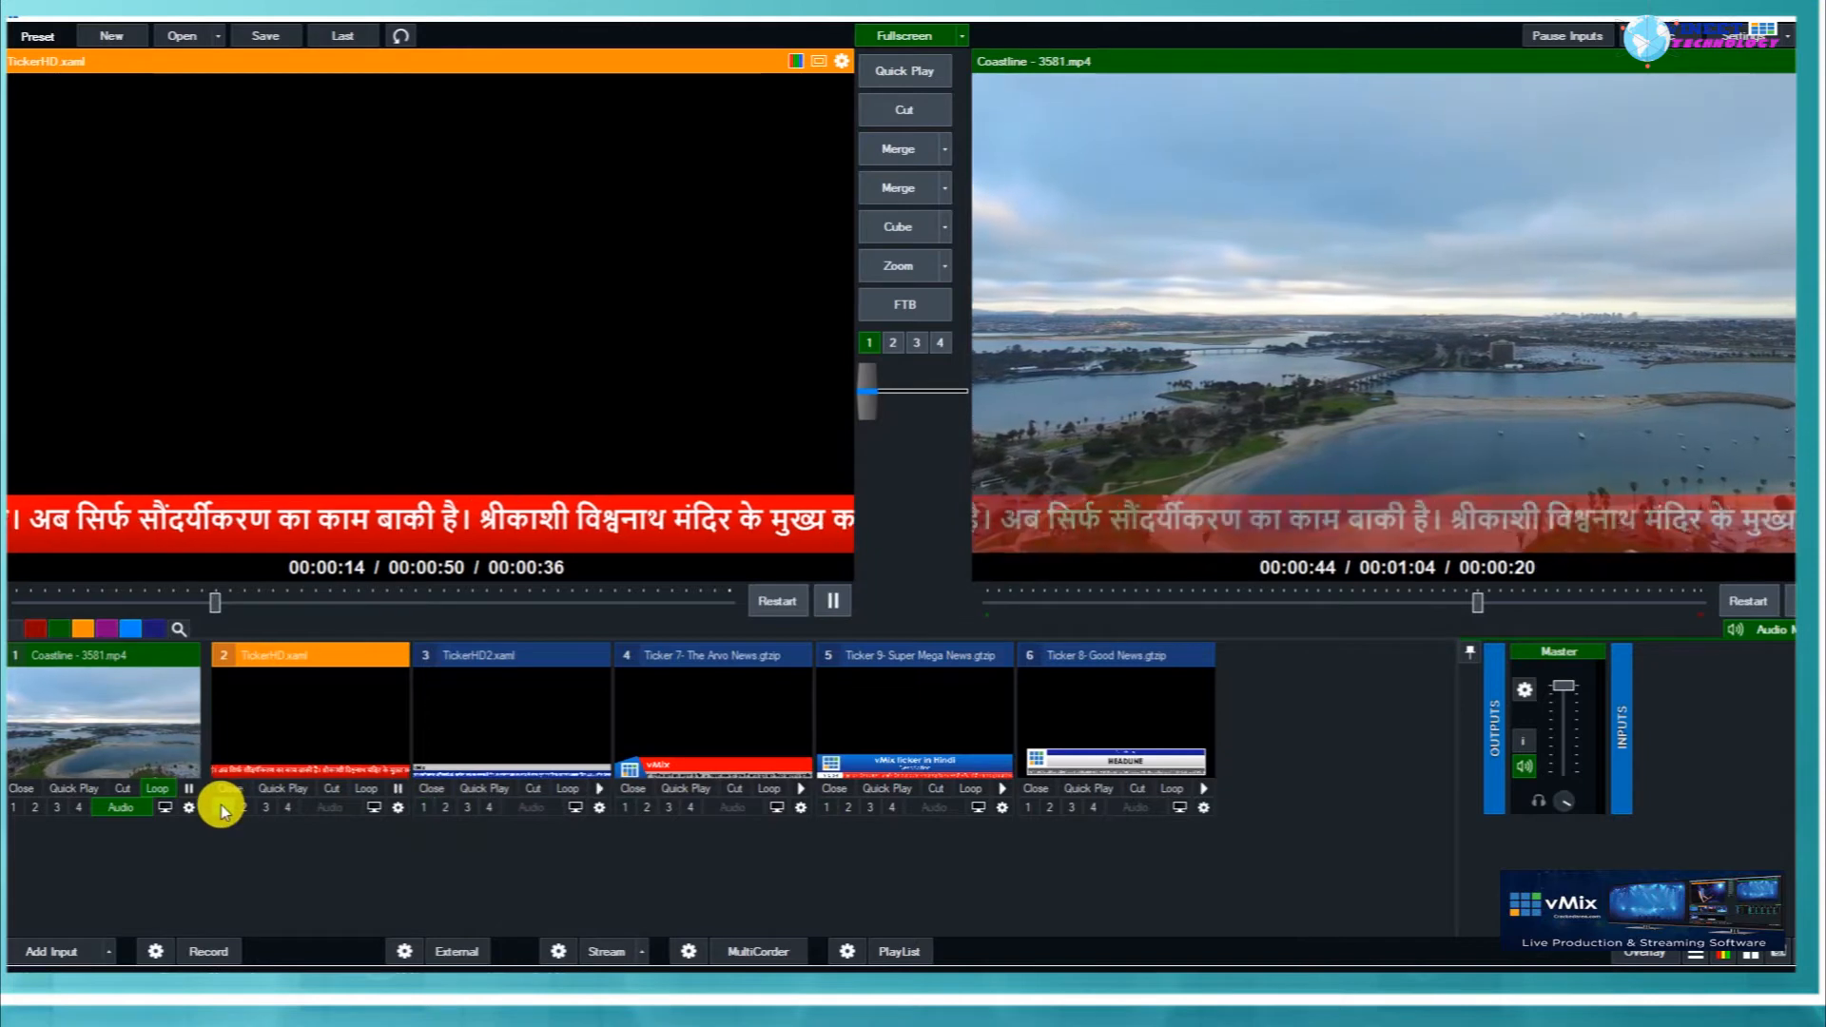
Check the animation duration of TickerHD in its title editor and change its AnimatedTicker text colour to black.
{"action": "right_click", "coordinate": [302, 708]}
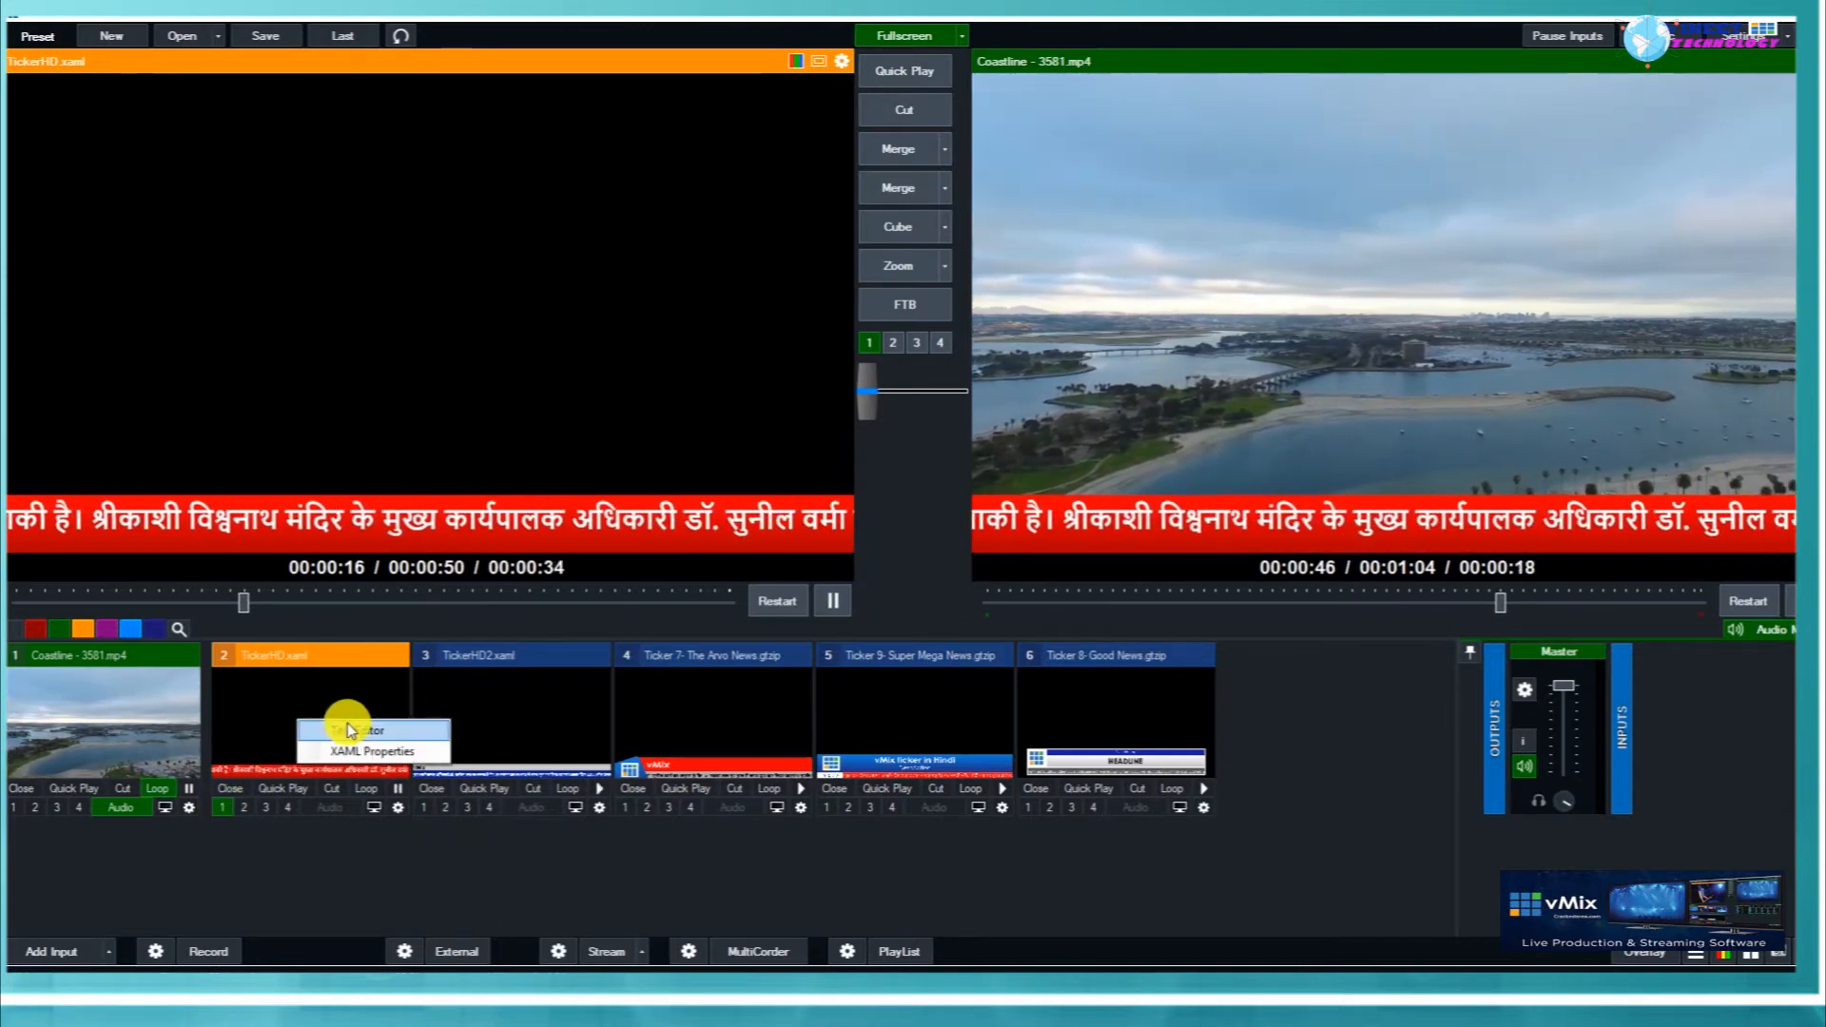
{"action": "left_click", "coordinate": [359, 719]}
{"action": "left_click", "coordinate": [894, 322]}
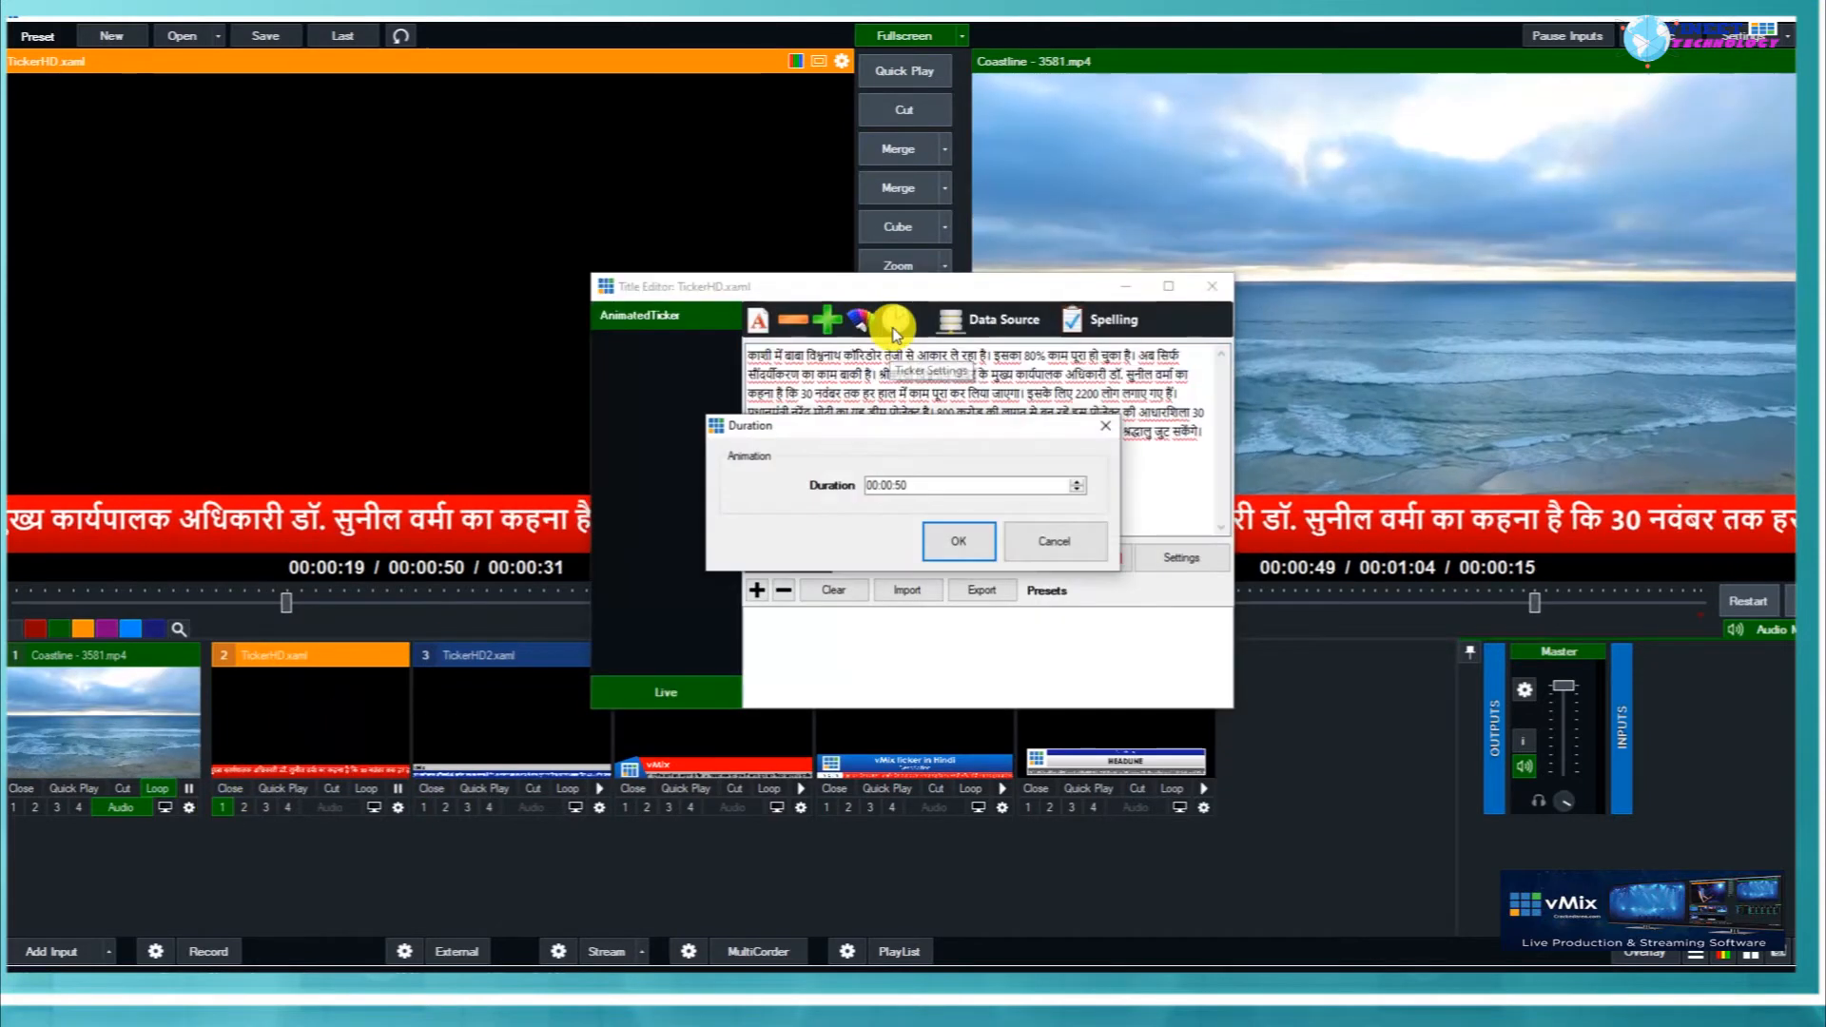
{"action": "left_click", "coordinate": [1093, 423]}
{"action": "left_click", "coordinate": [866, 324]}
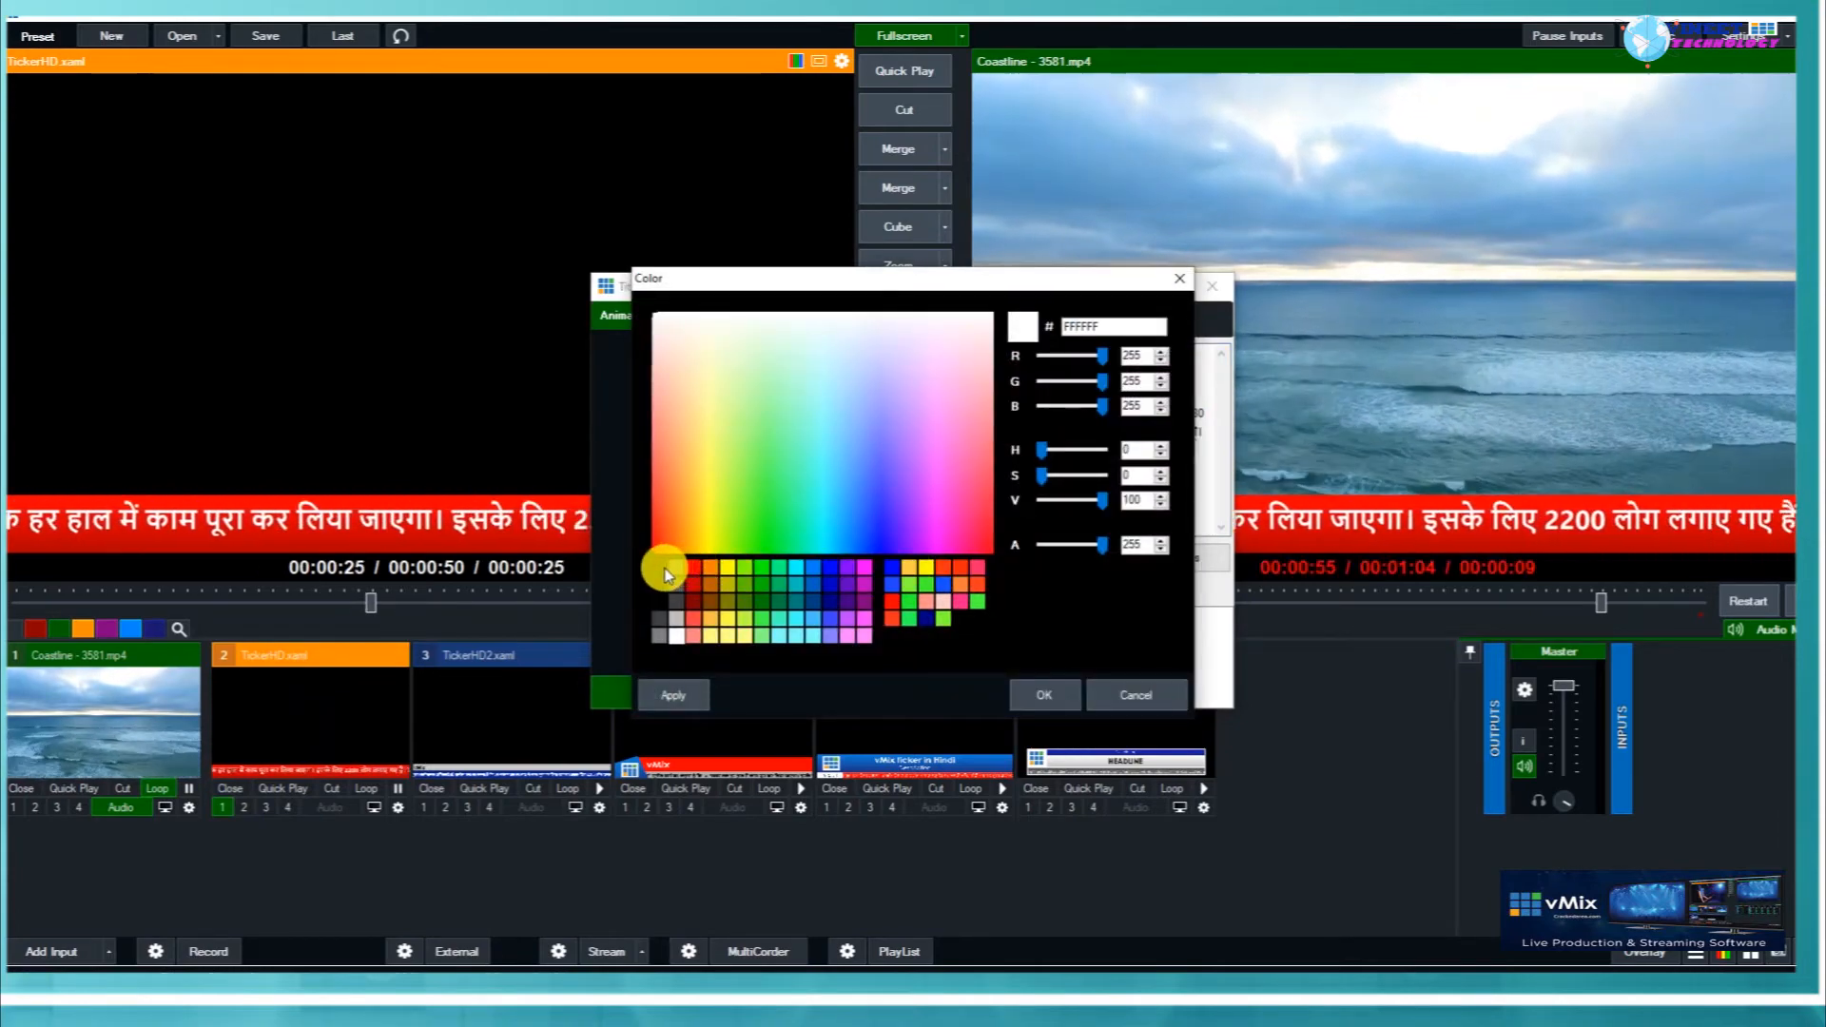
{"action": "left_click", "coordinate": [1043, 697]}
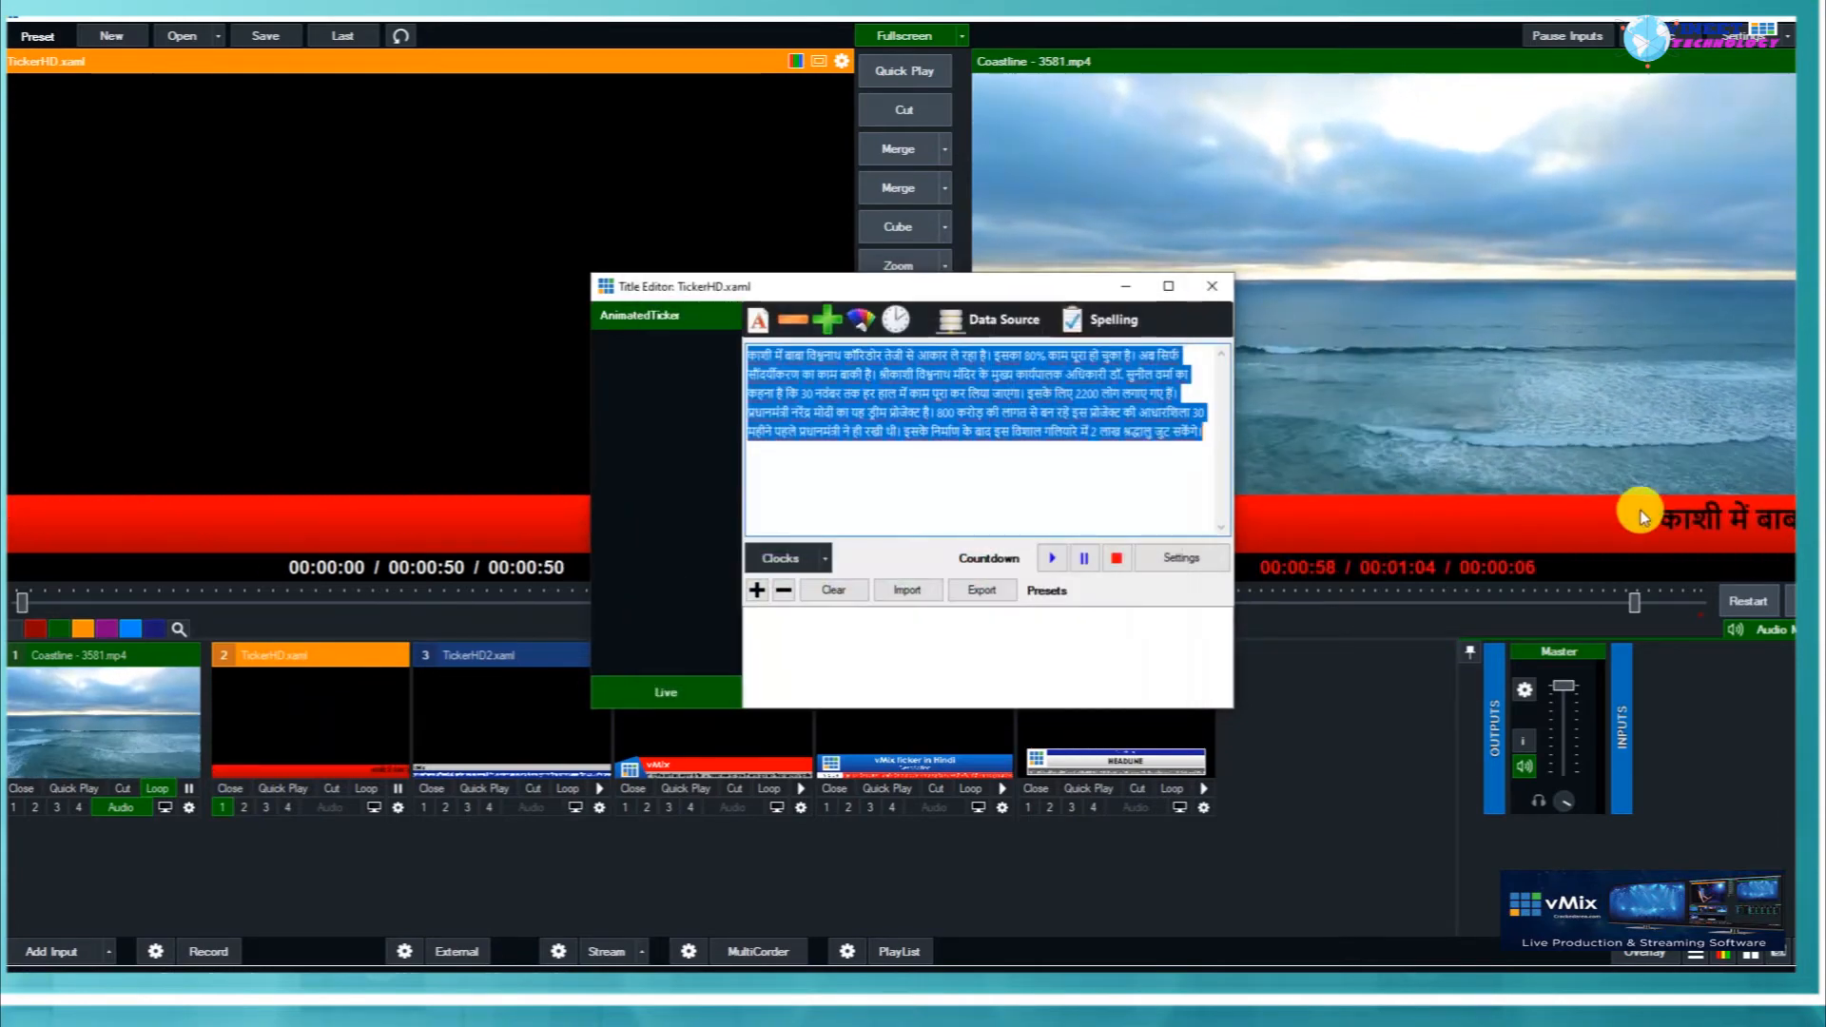
{"action": "left_click_drag", "start_coordinate": [1099, 288], "coordinate": [825, 286]}
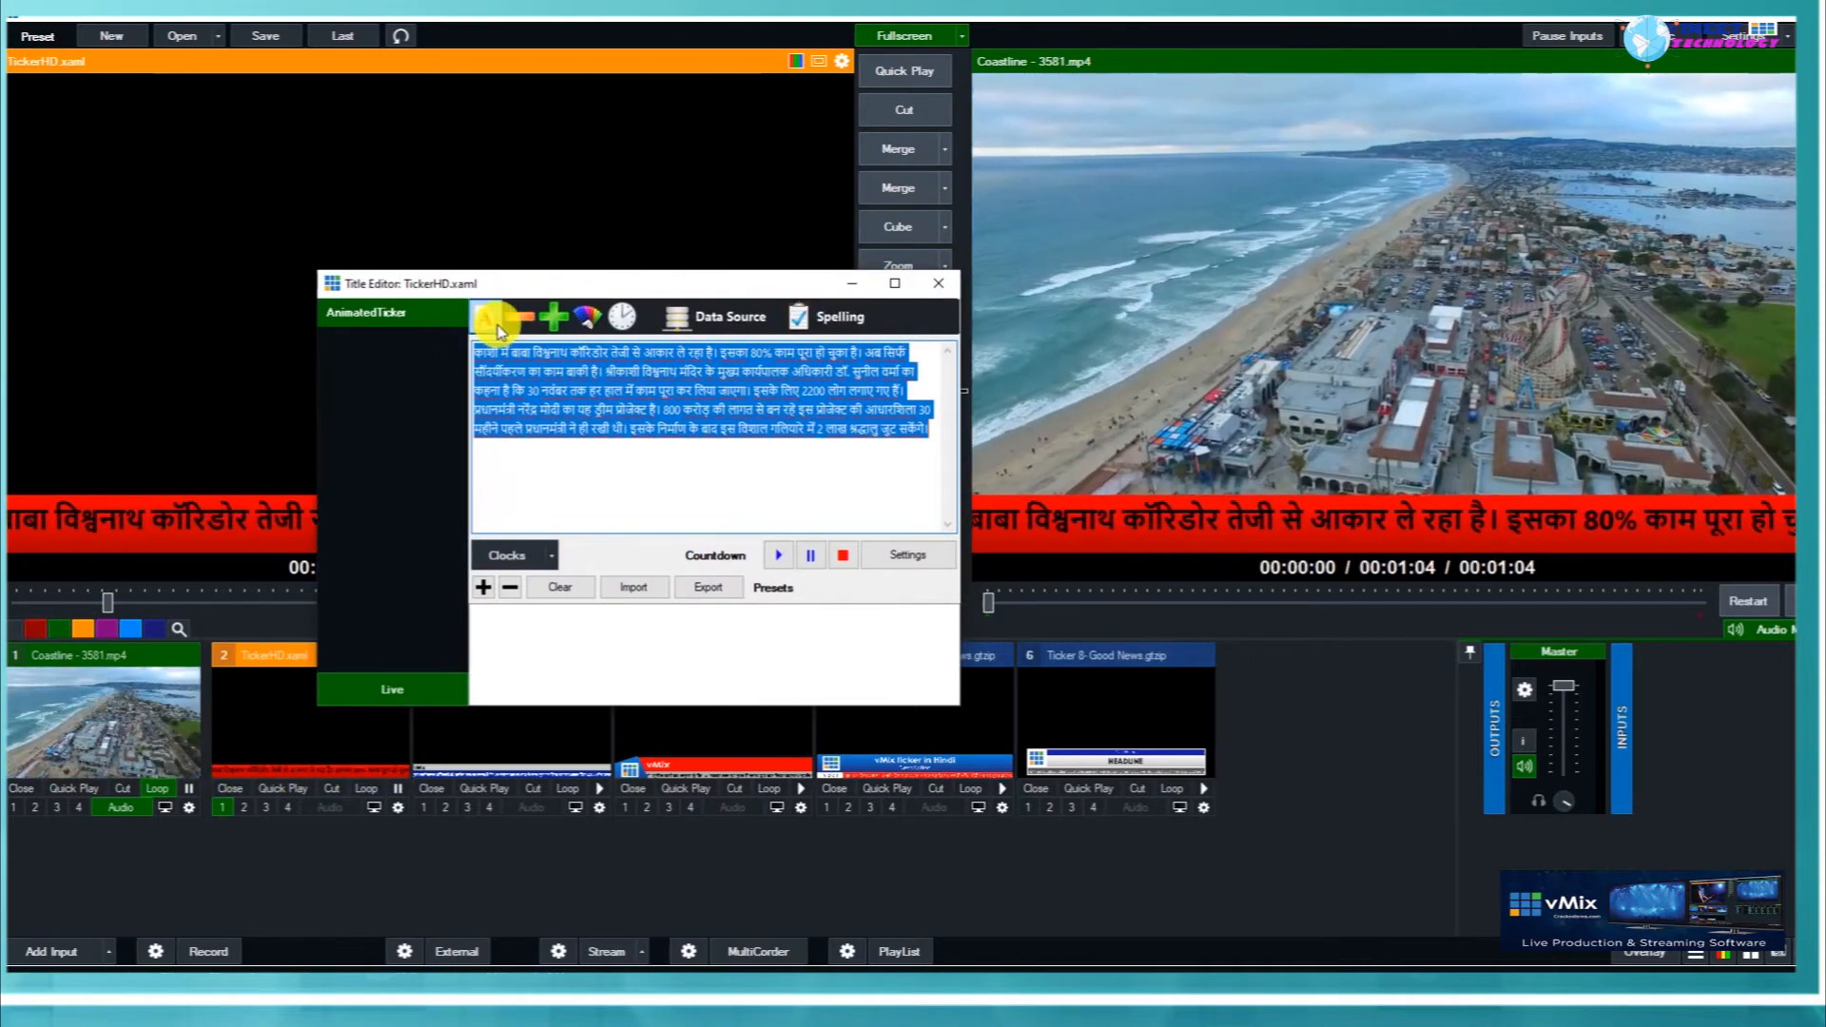
Browse the font options for the TickerHD text and close its title editor.
{"action": "left_click", "coordinate": [486, 317]}
{"action": "scroll", "coordinate": [751, 547], "scroll_direction": "down", "scroll_amount": 20}
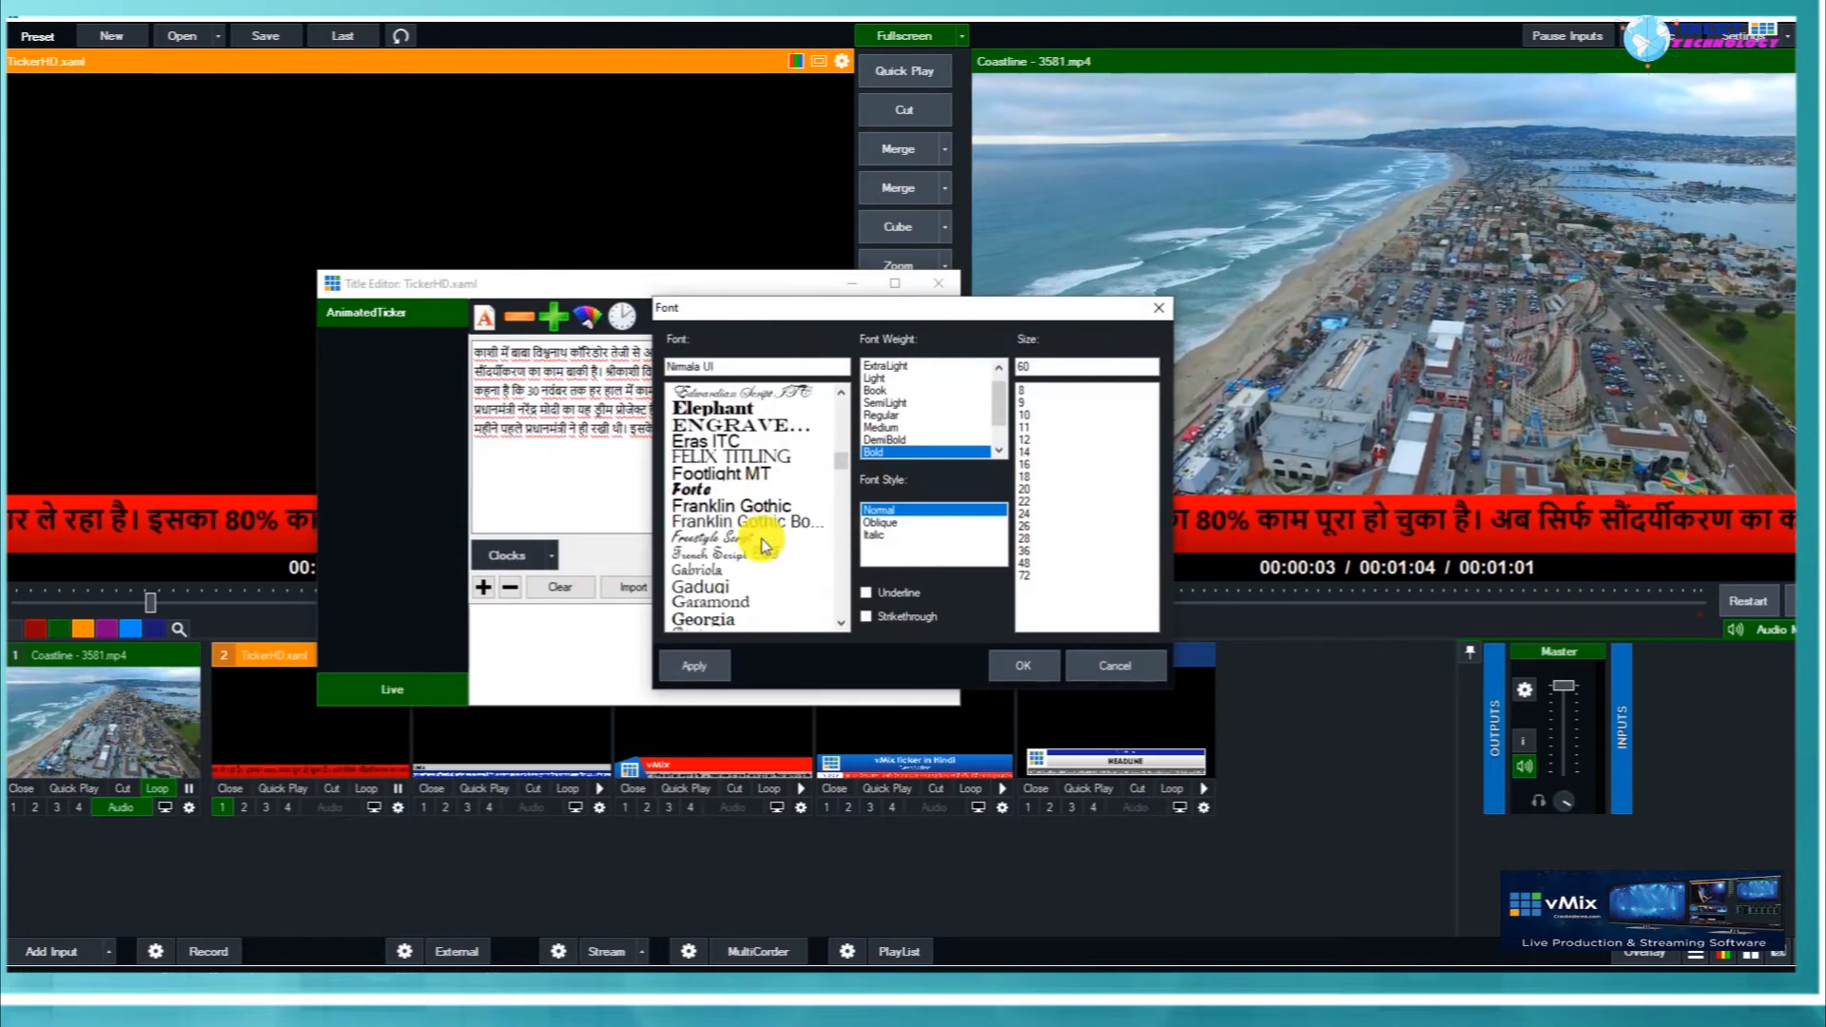
{"action": "scroll", "coordinate": [830, 523], "scroll_direction": "up", "scroll_amount": 20}
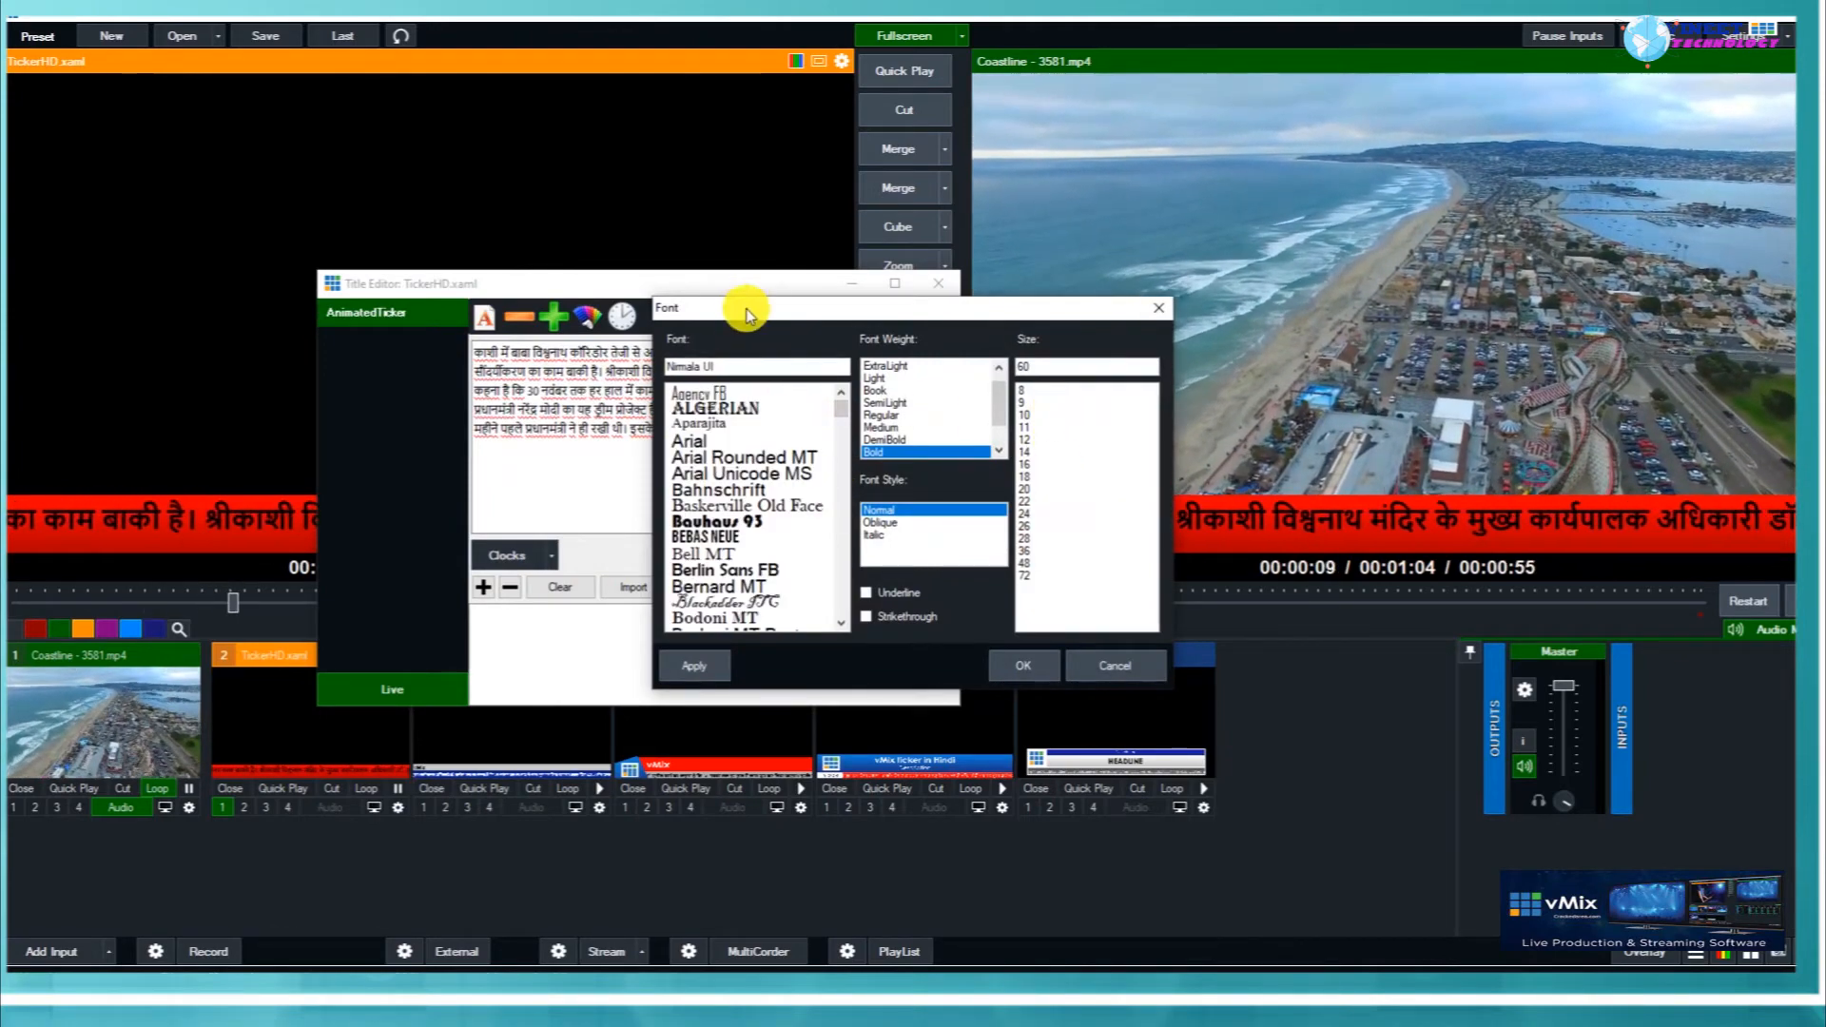
{"action": "left_click", "coordinate": [1011, 656]}
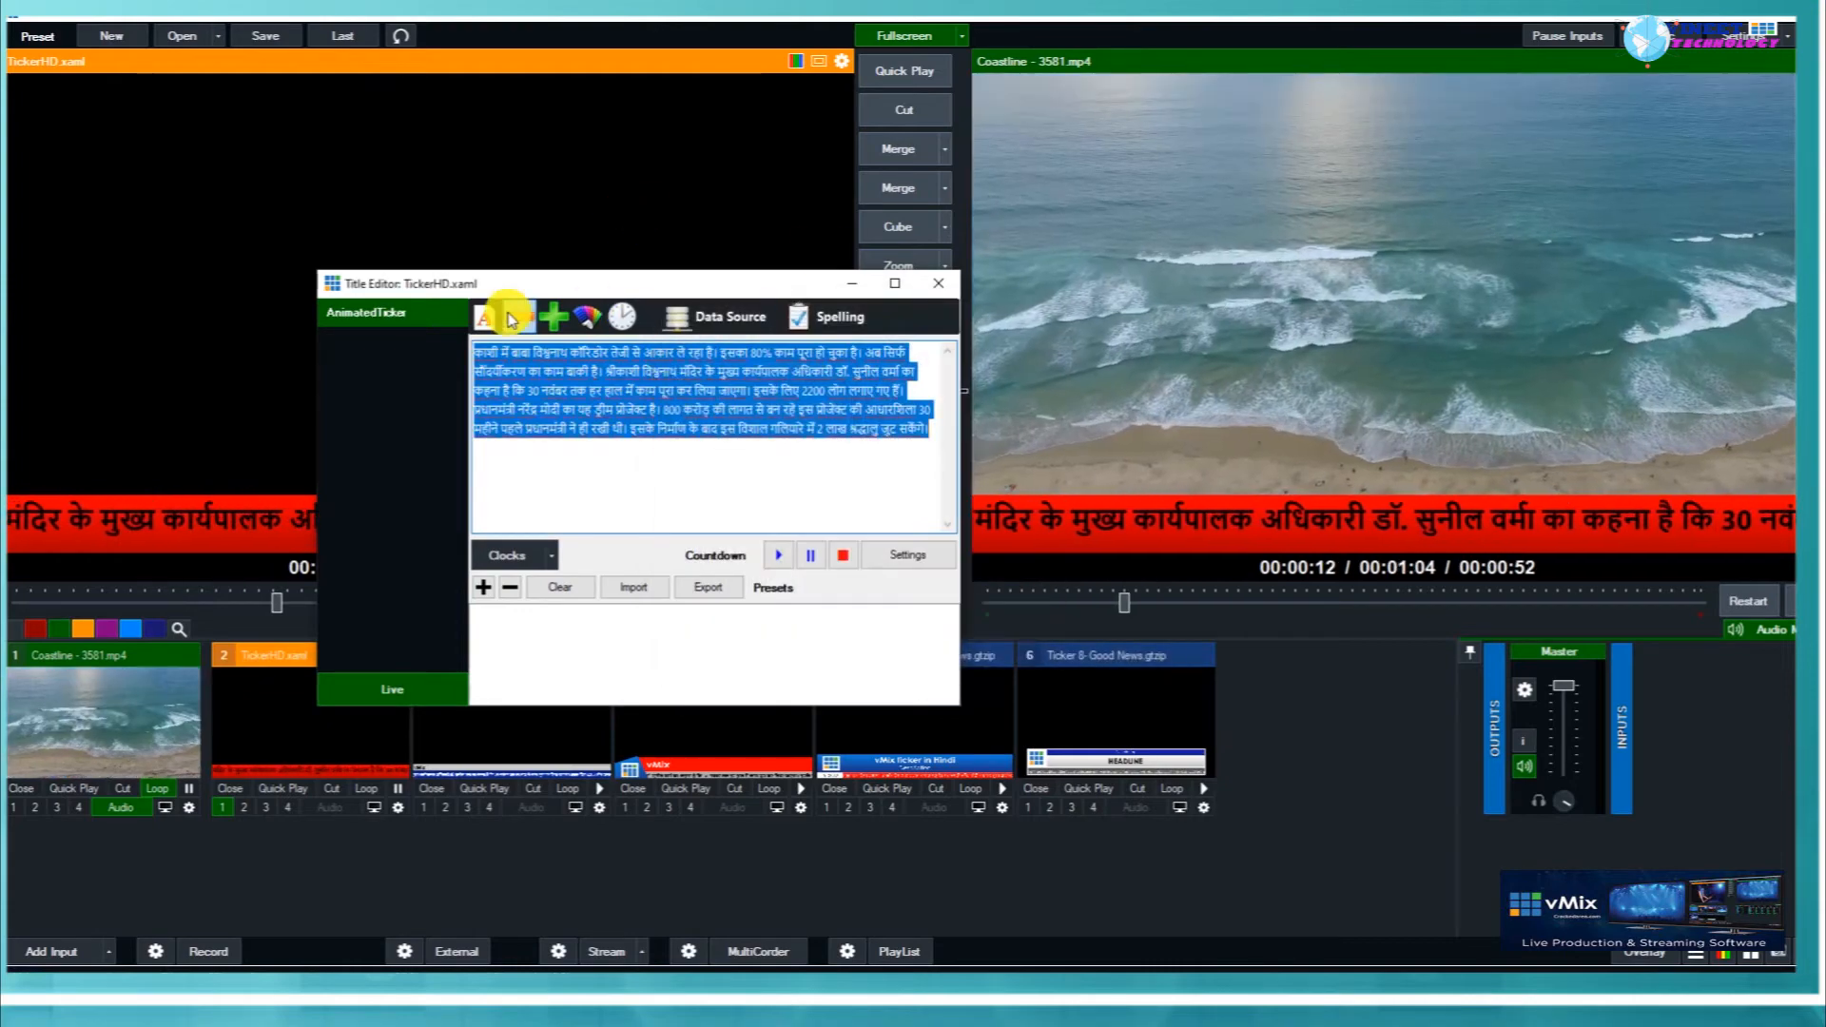
{"action": "left_click", "coordinate": [920, 293]}
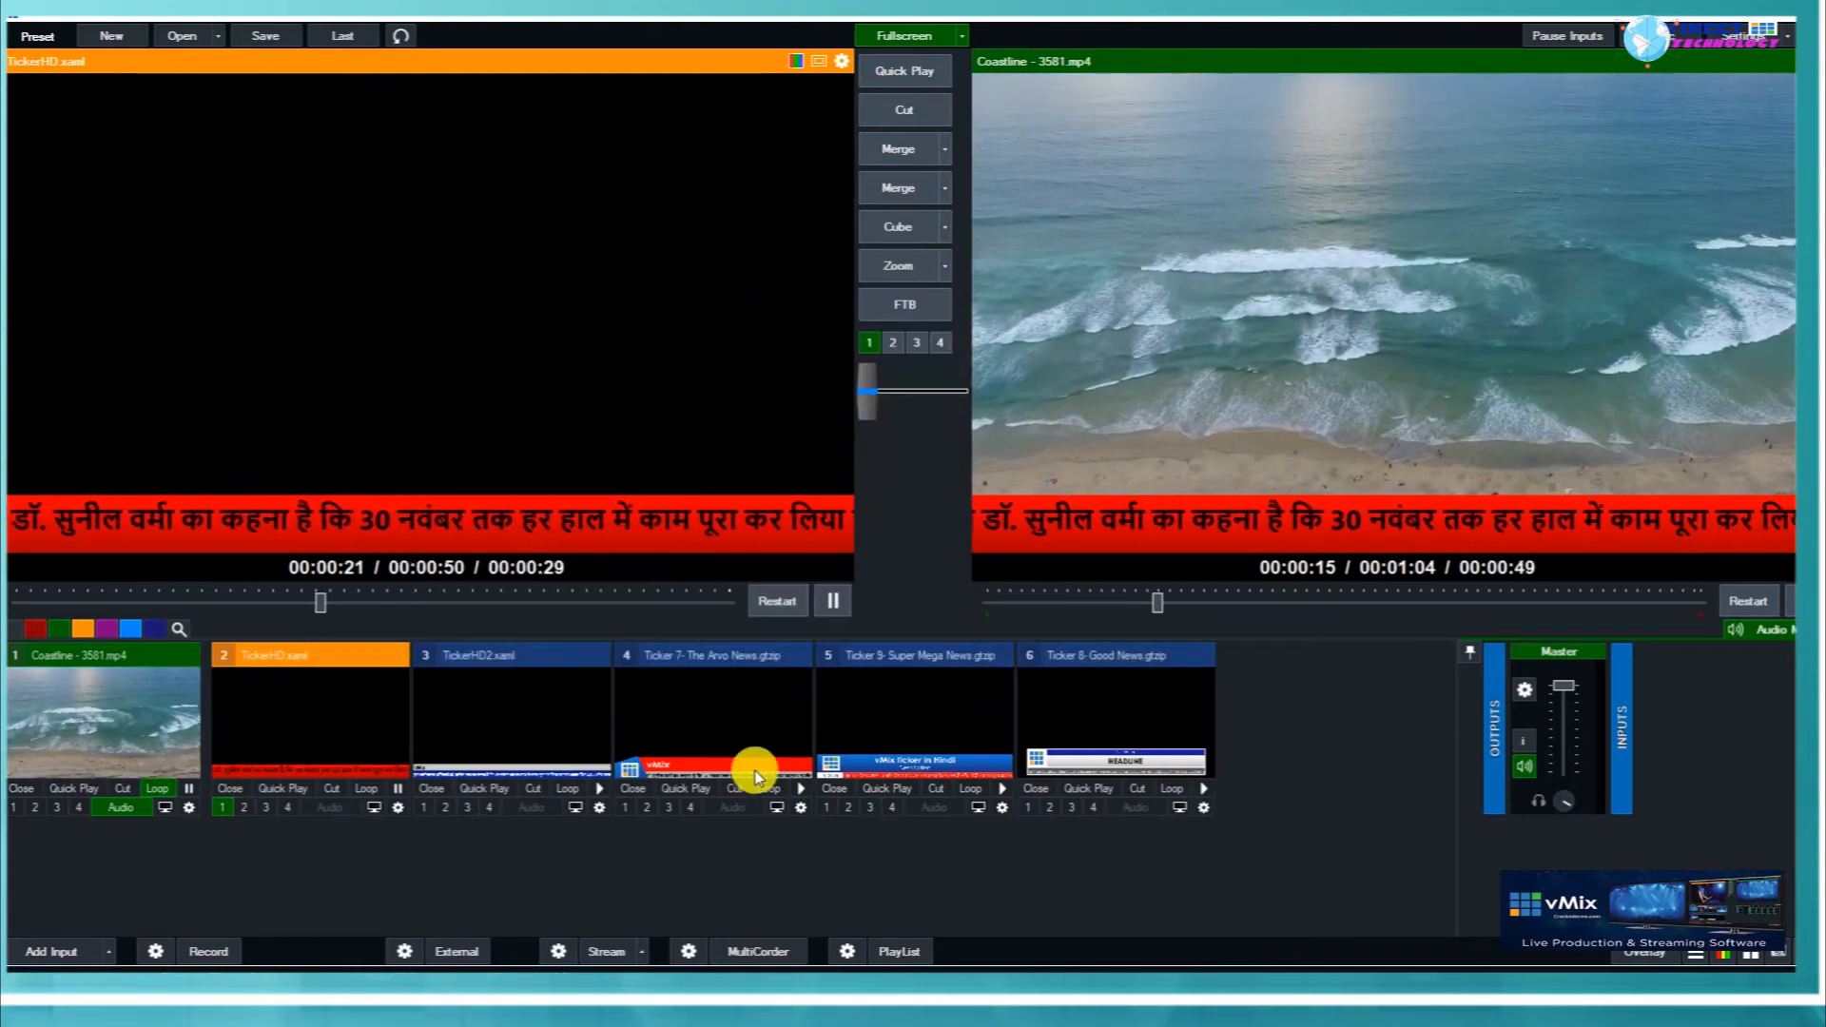
Switch overlay channel 1 from TickerHD to TickerHD2, Ticker 7- The Arvo News and Ticker 9- Super Mega News in turn.
{"action": "left_click", "coordinate": [424, 809]}
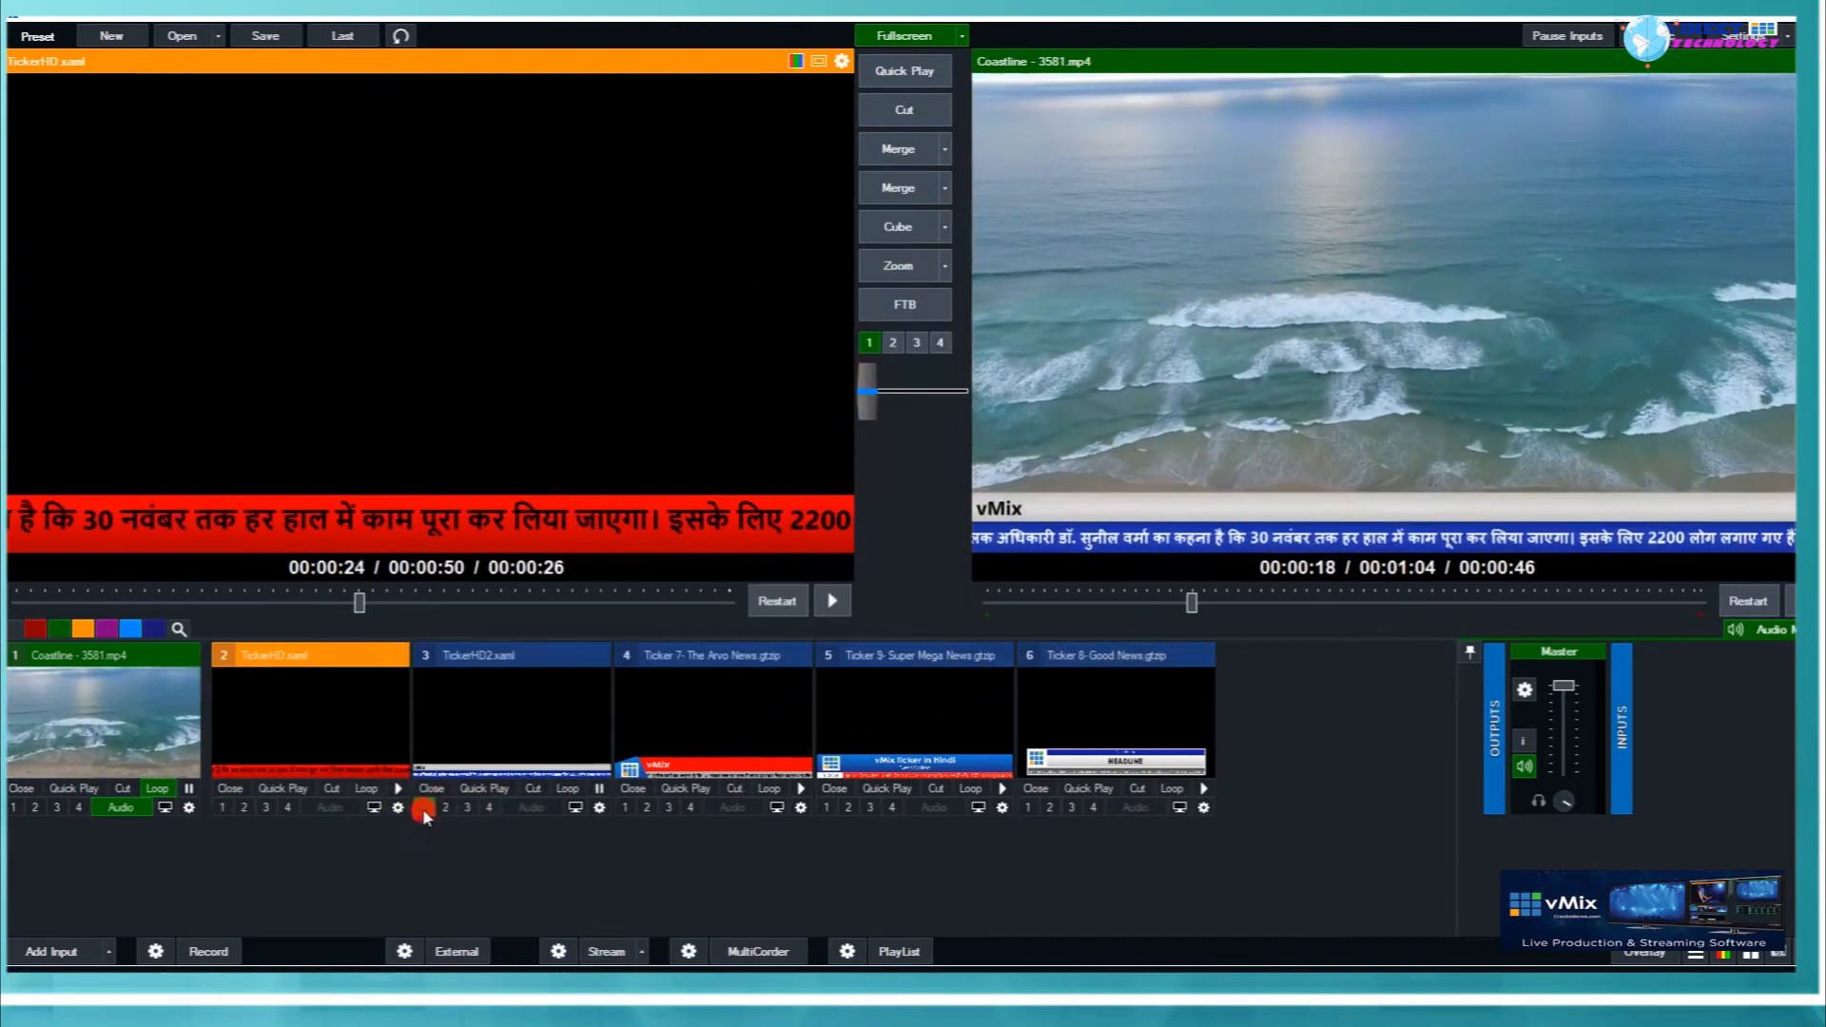
{"action": "left_click", "coordinate": [631, 808]}
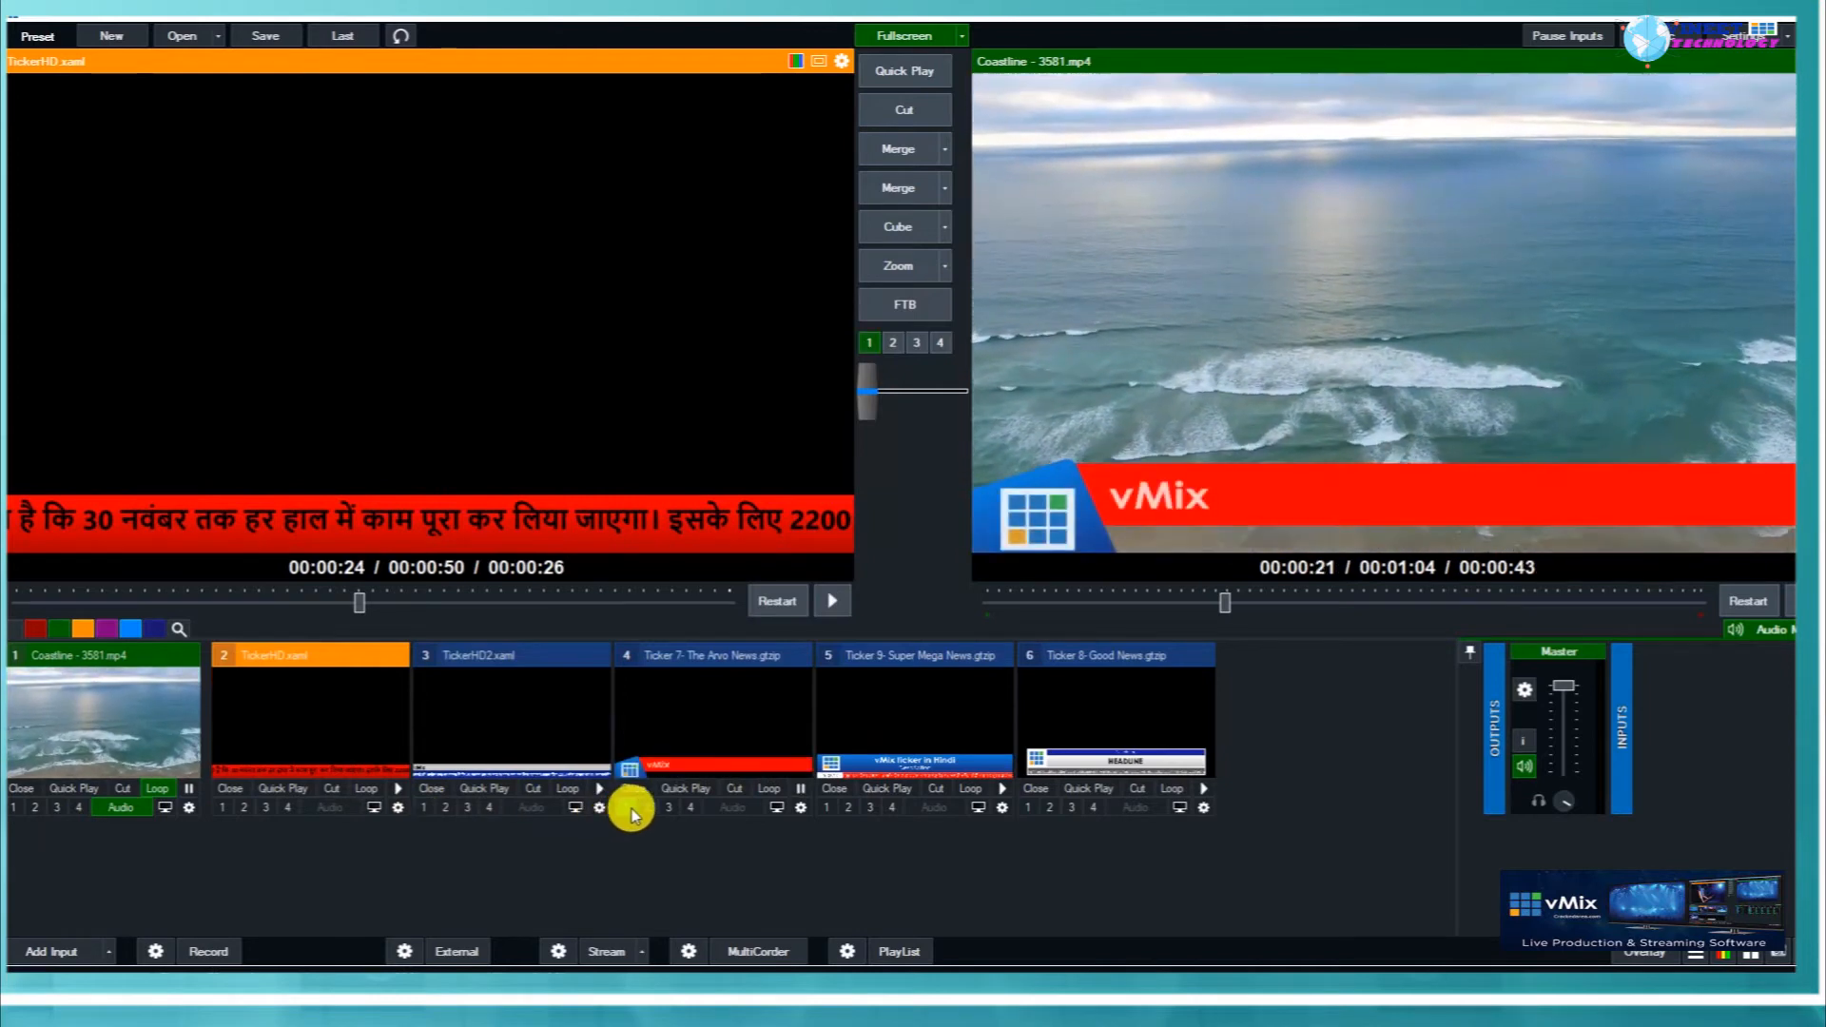
{"action": "left_click", "coordinate": [826, 809]}
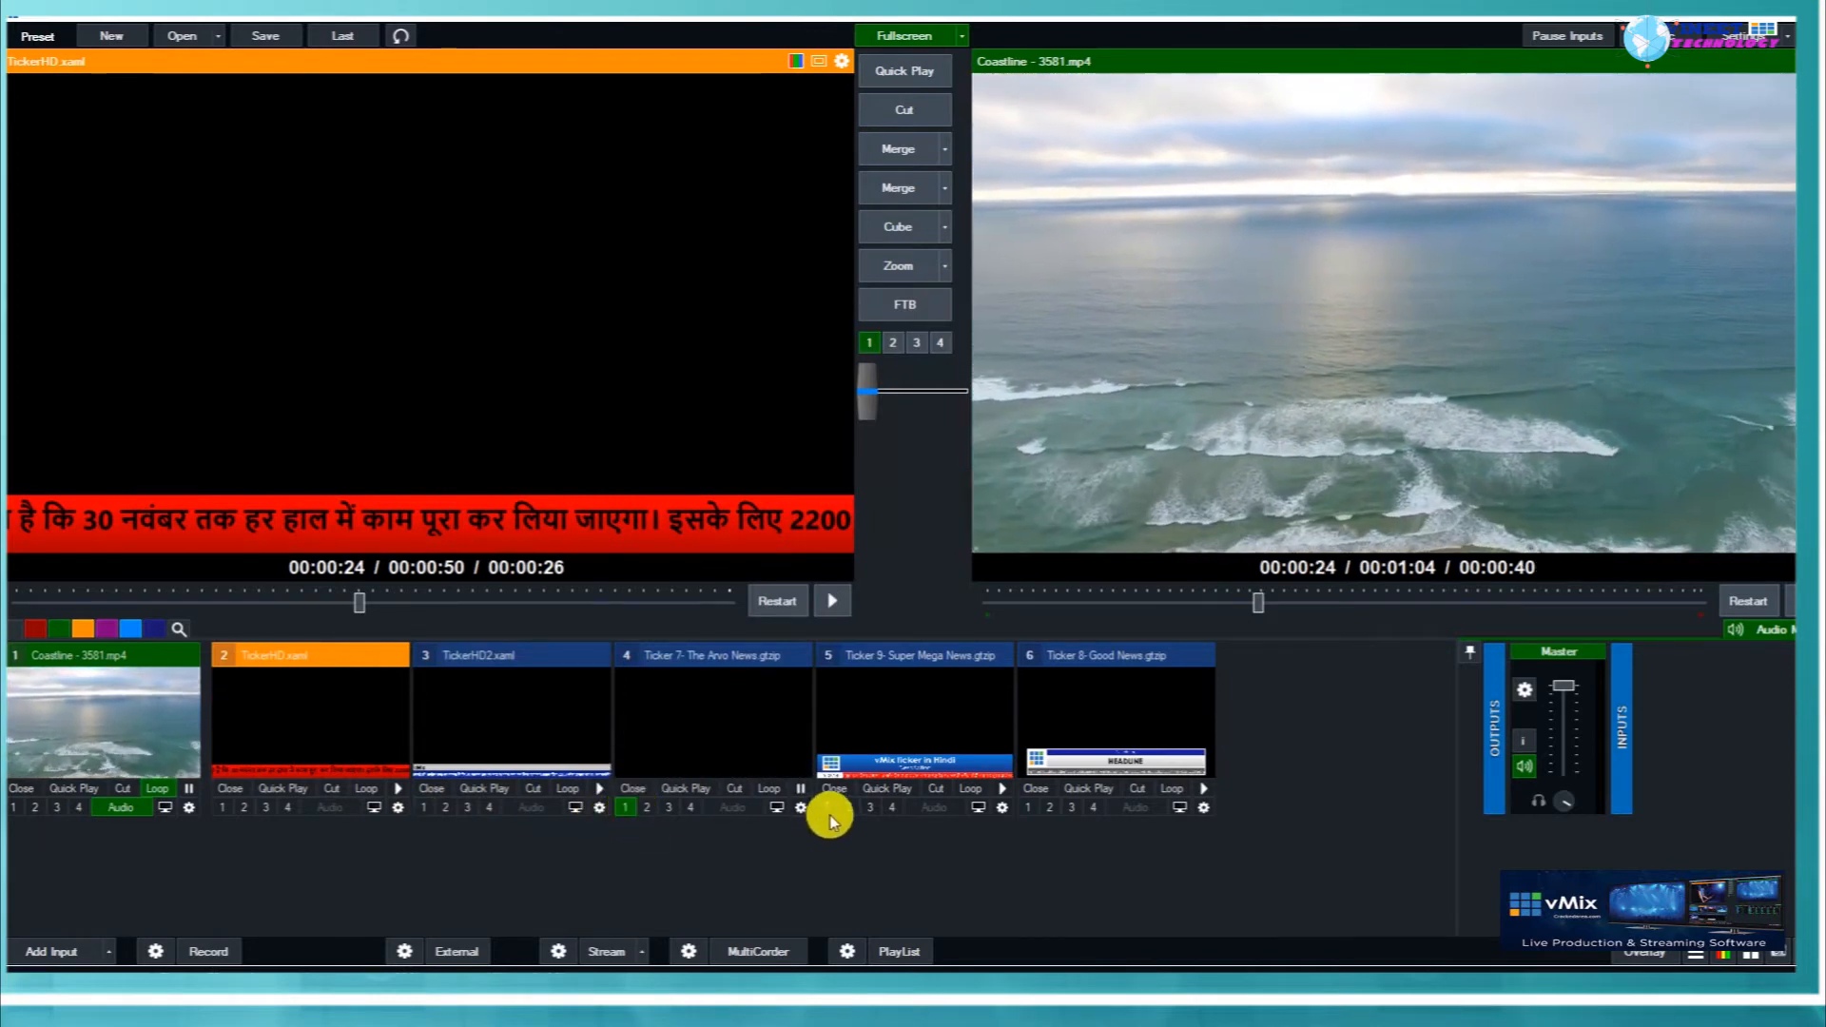
{"action": "left_click", "coordinate": [830, 814]}
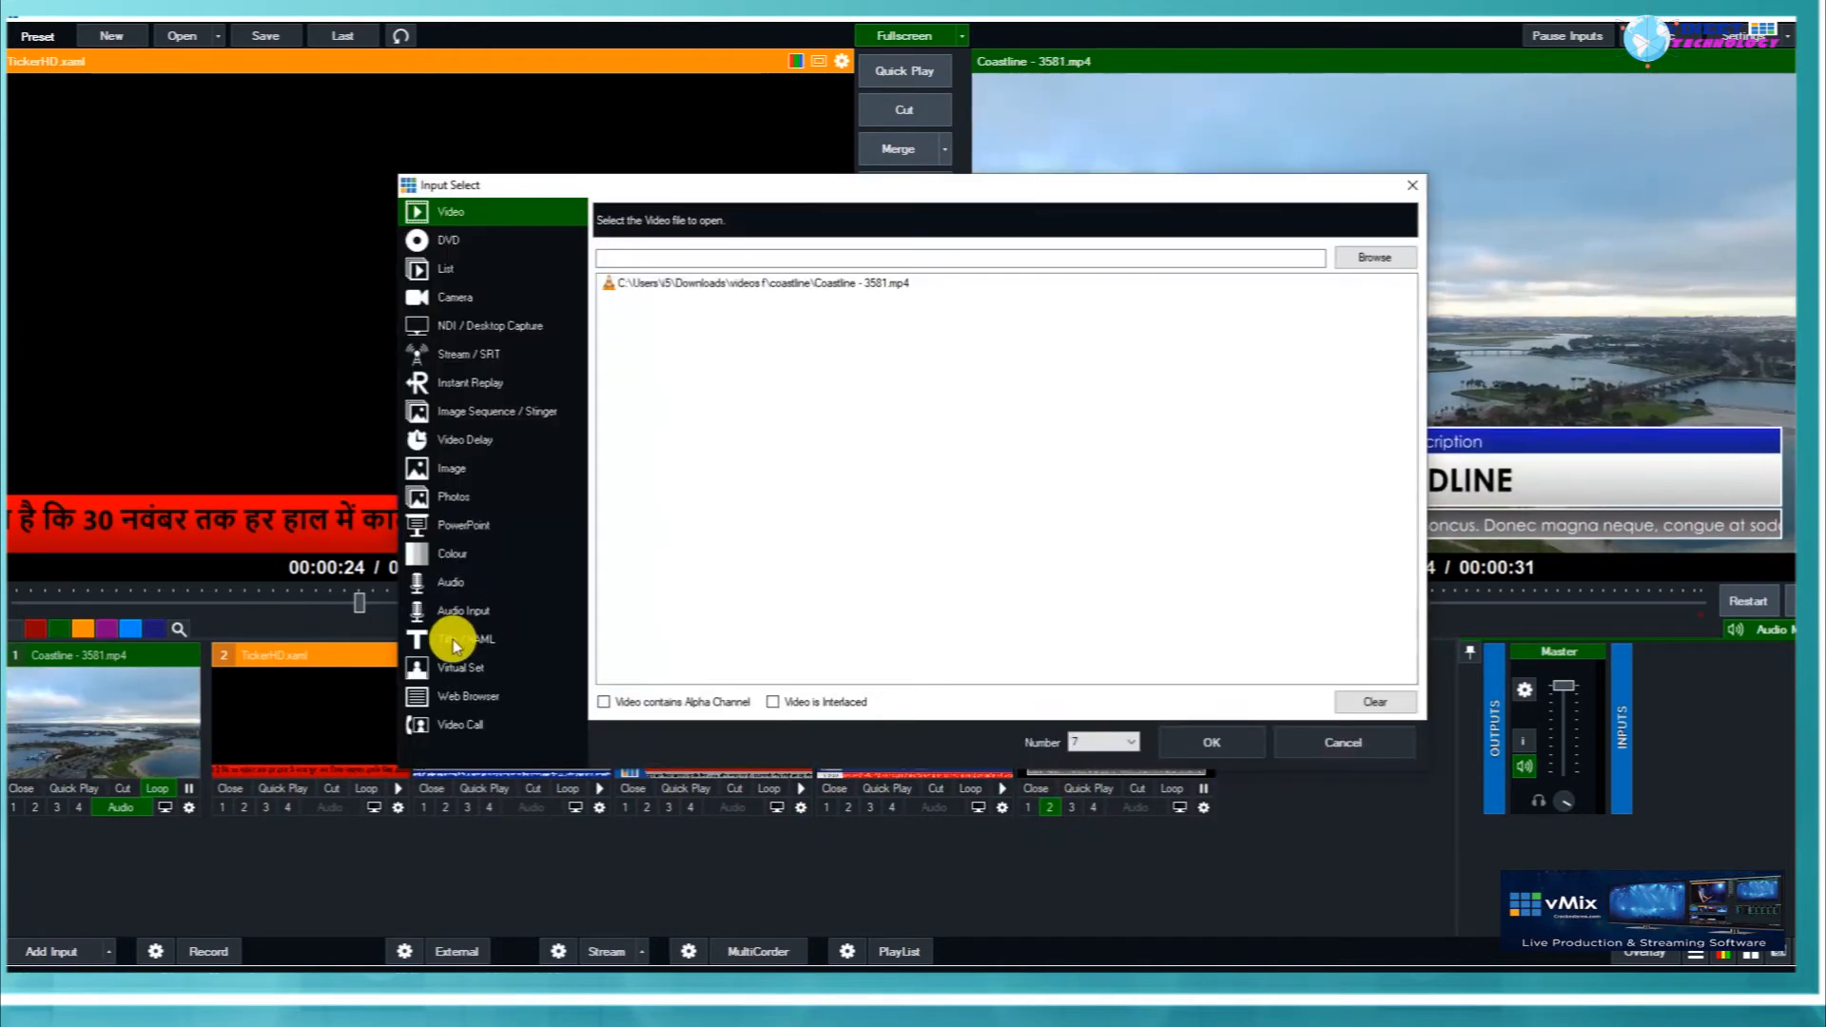
Add the Ticker 10- Scrollin' with Title template from the GT Ticker titles as input number 7.
{"action": "left_click", "coordinate": [459, 640]}
{"action": "left_click", "coordinate": [673, 247]}
{"action": "scroll", "coordinate": [997, 532], "scroll_direction": "down", "scroll_amount": 5}
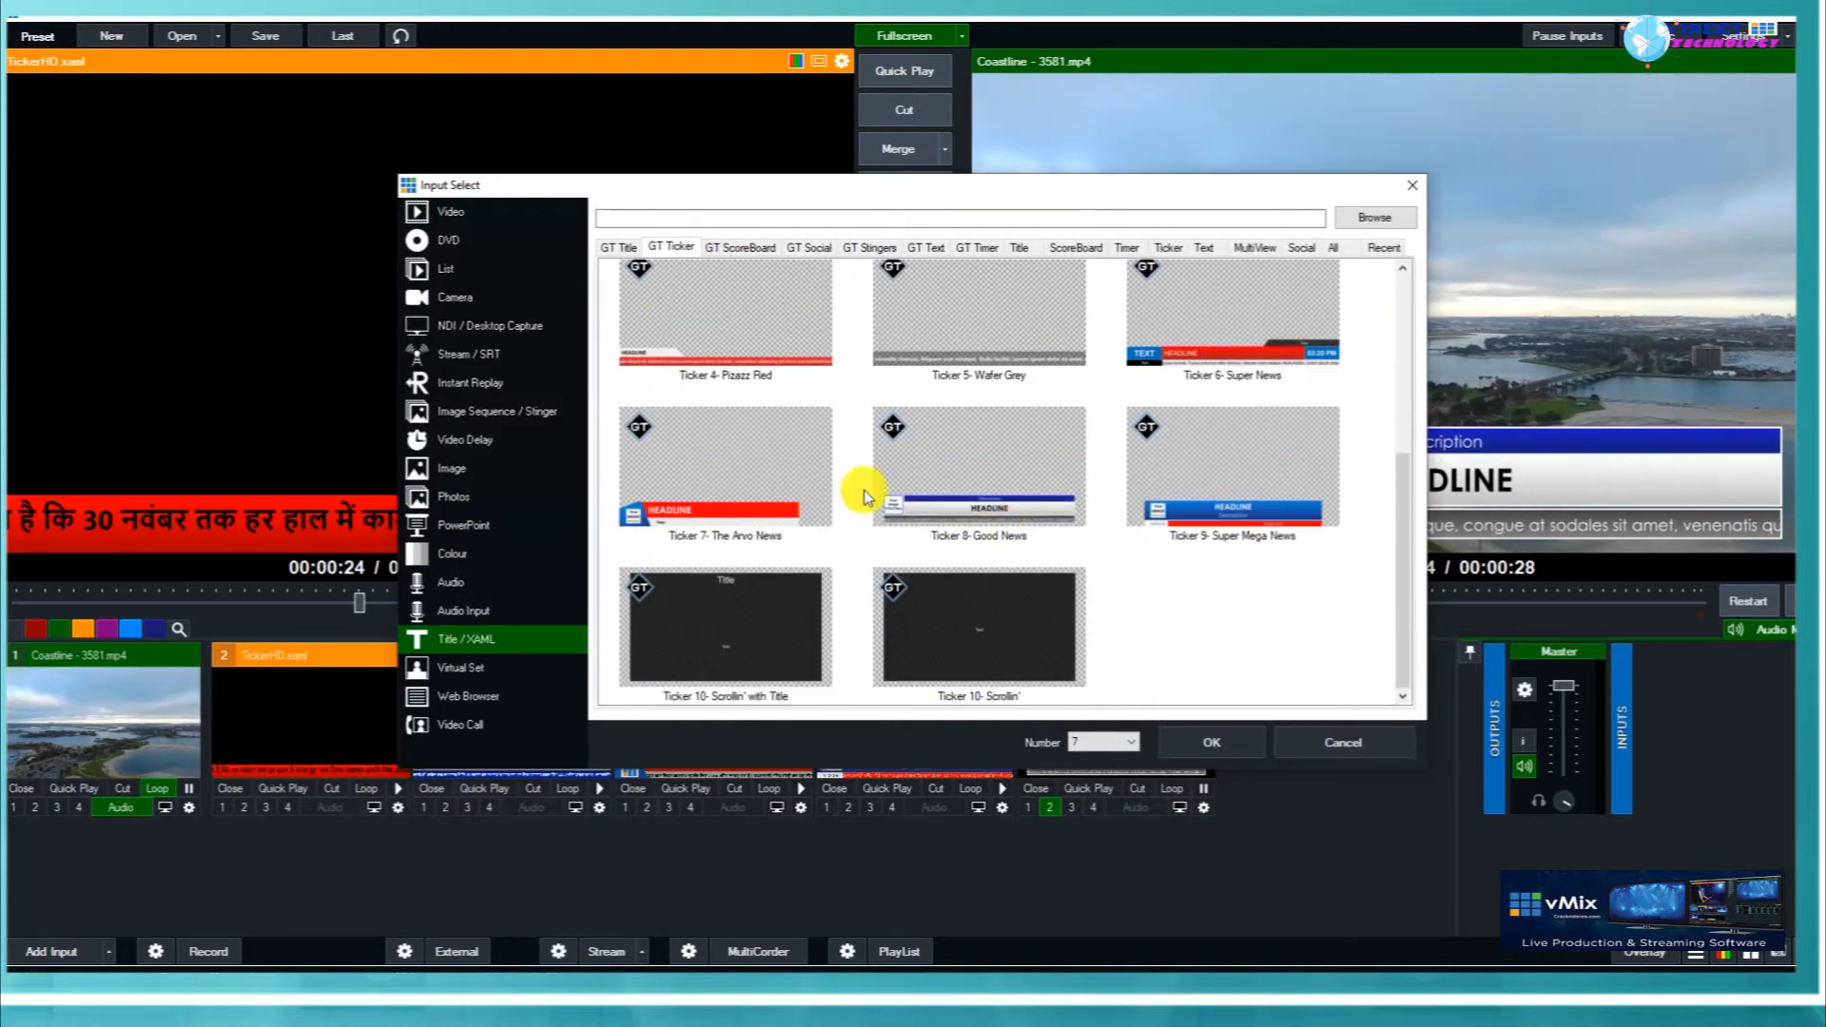
{"action": "left_click", "coordinate": [767, 655]}
{"action": "left_click", "coordinate": [1208, 744]}
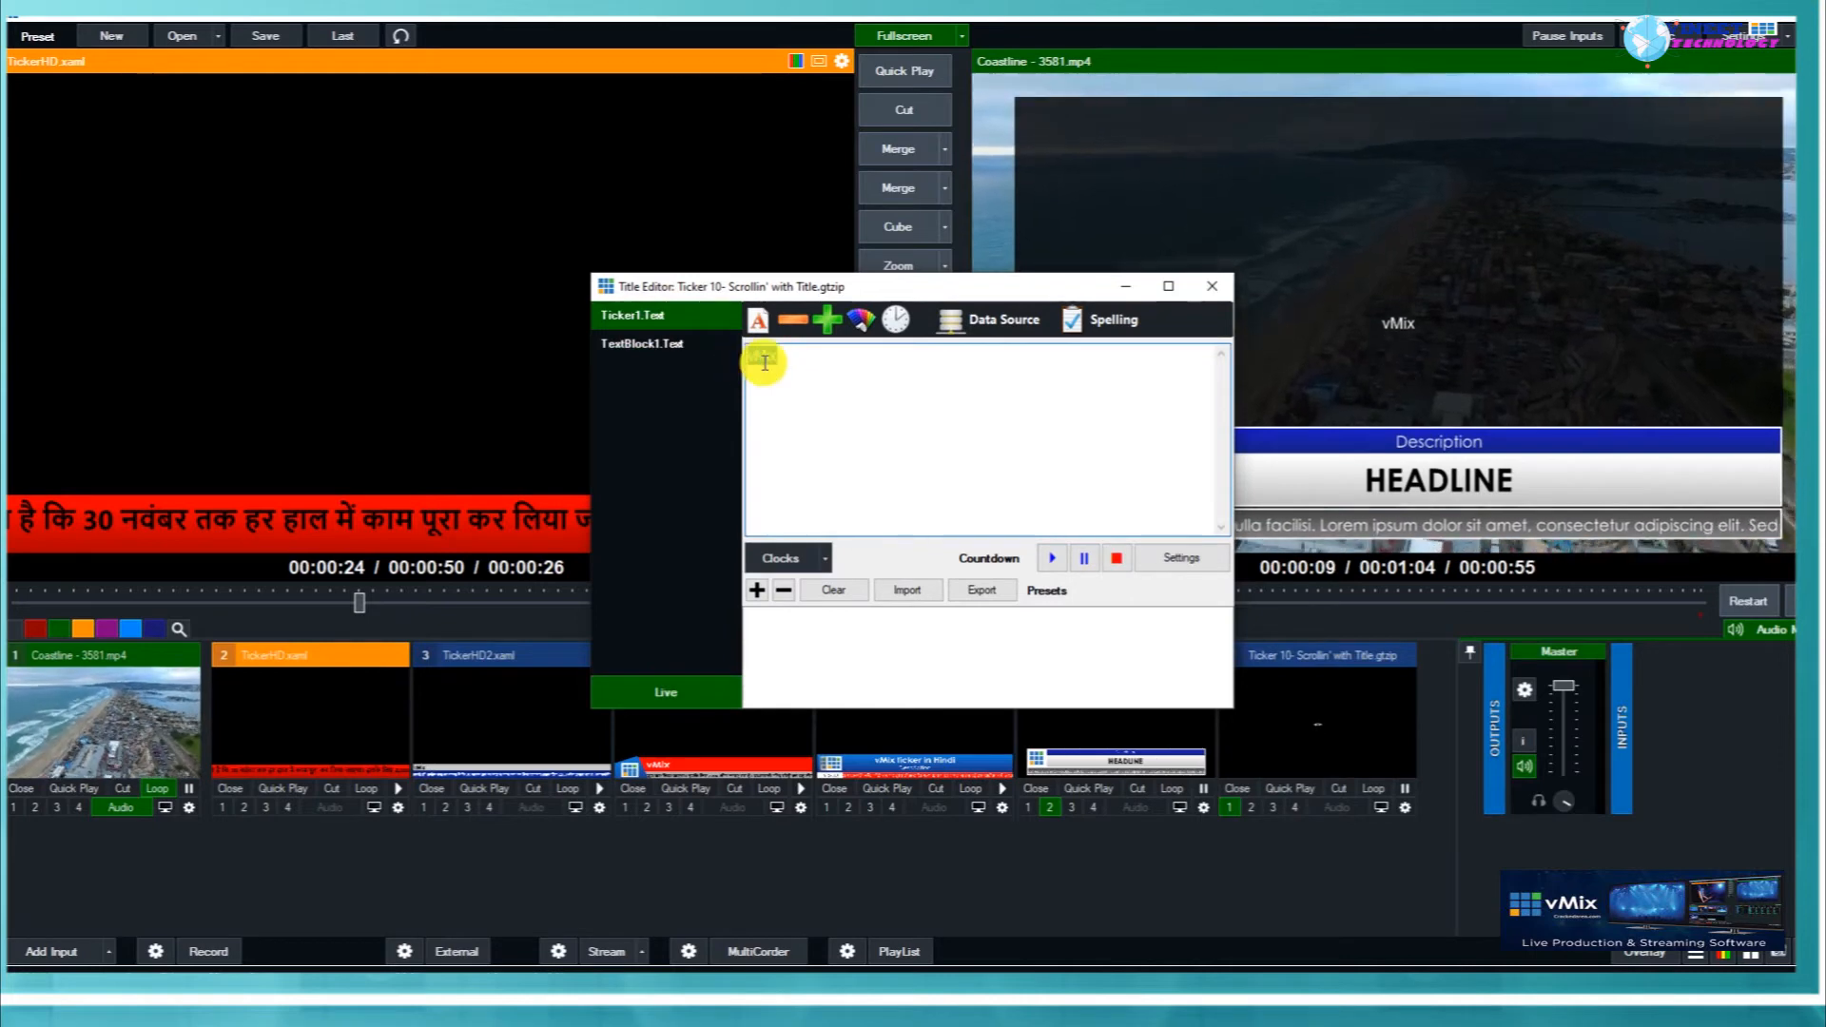
Paste the Hindi paragraph into Ticker 10's Ticker1.Text with vMix as its title, and take Ticker 8- Good News off overlay channel 2.
{"action": "key", "text": "ctrl+v"}
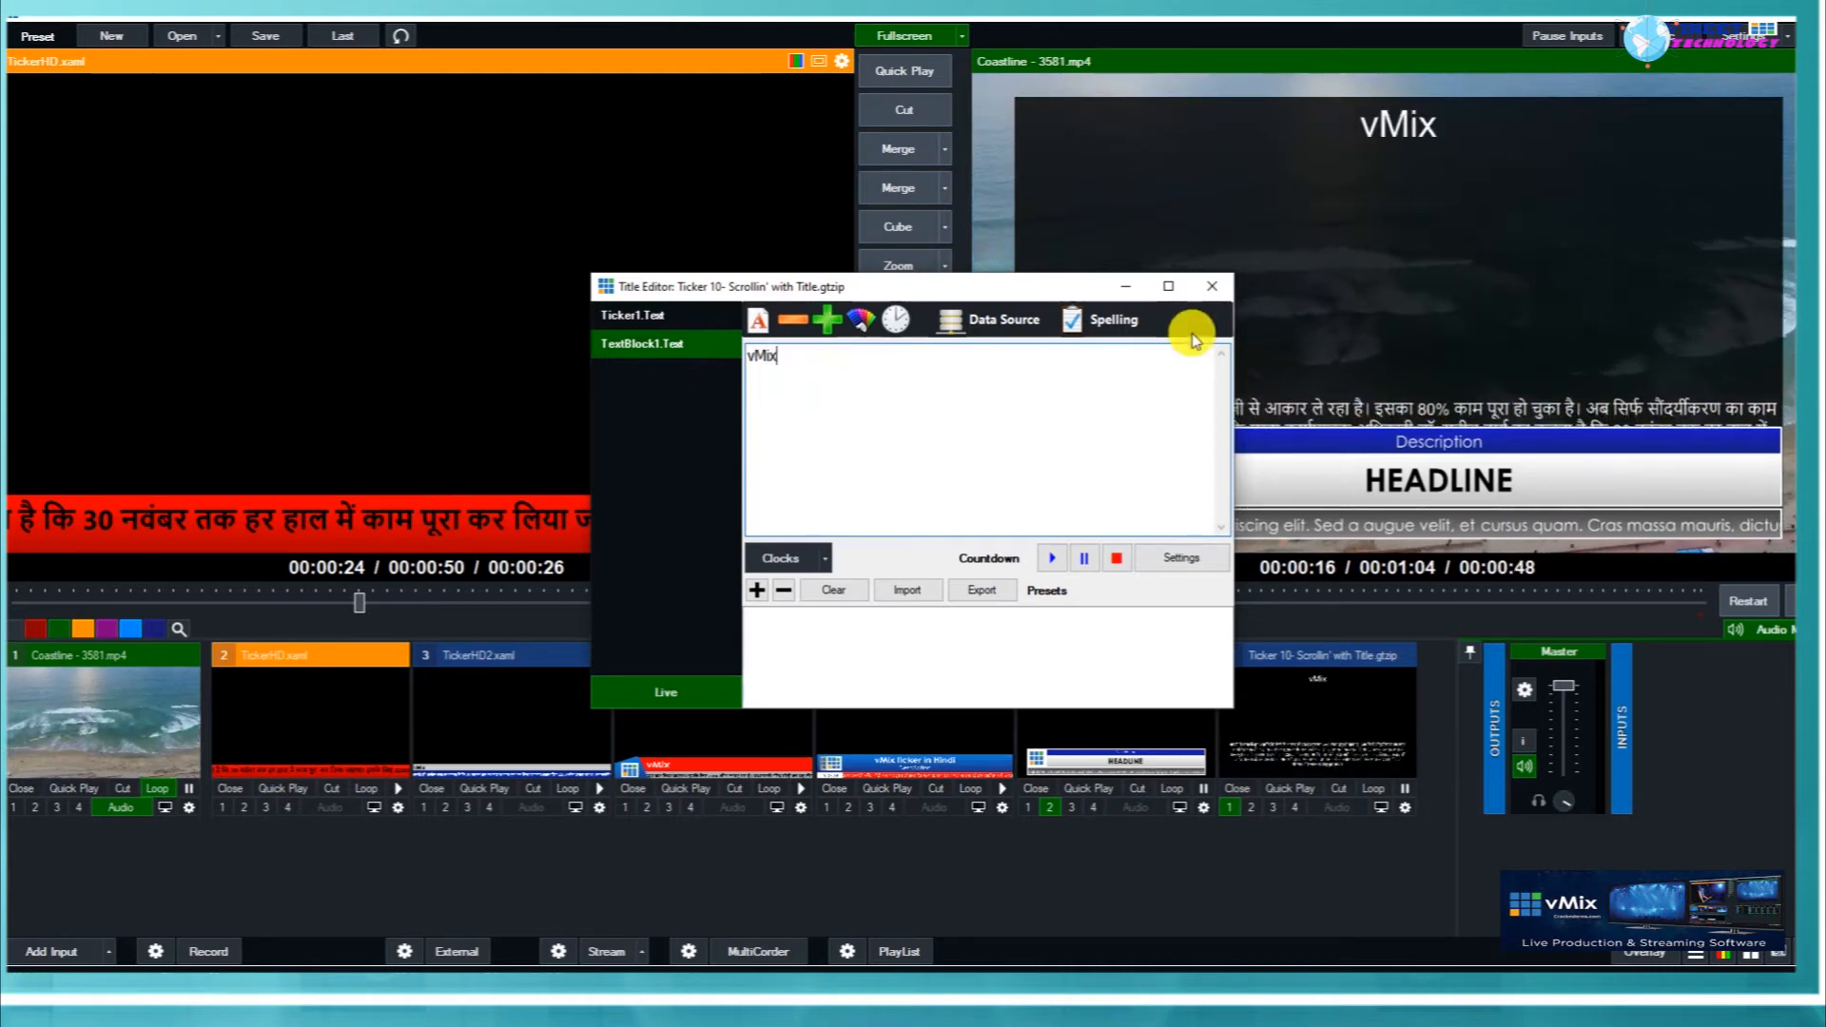
{"action": "left_click", "coordinate": [1210, 297]}
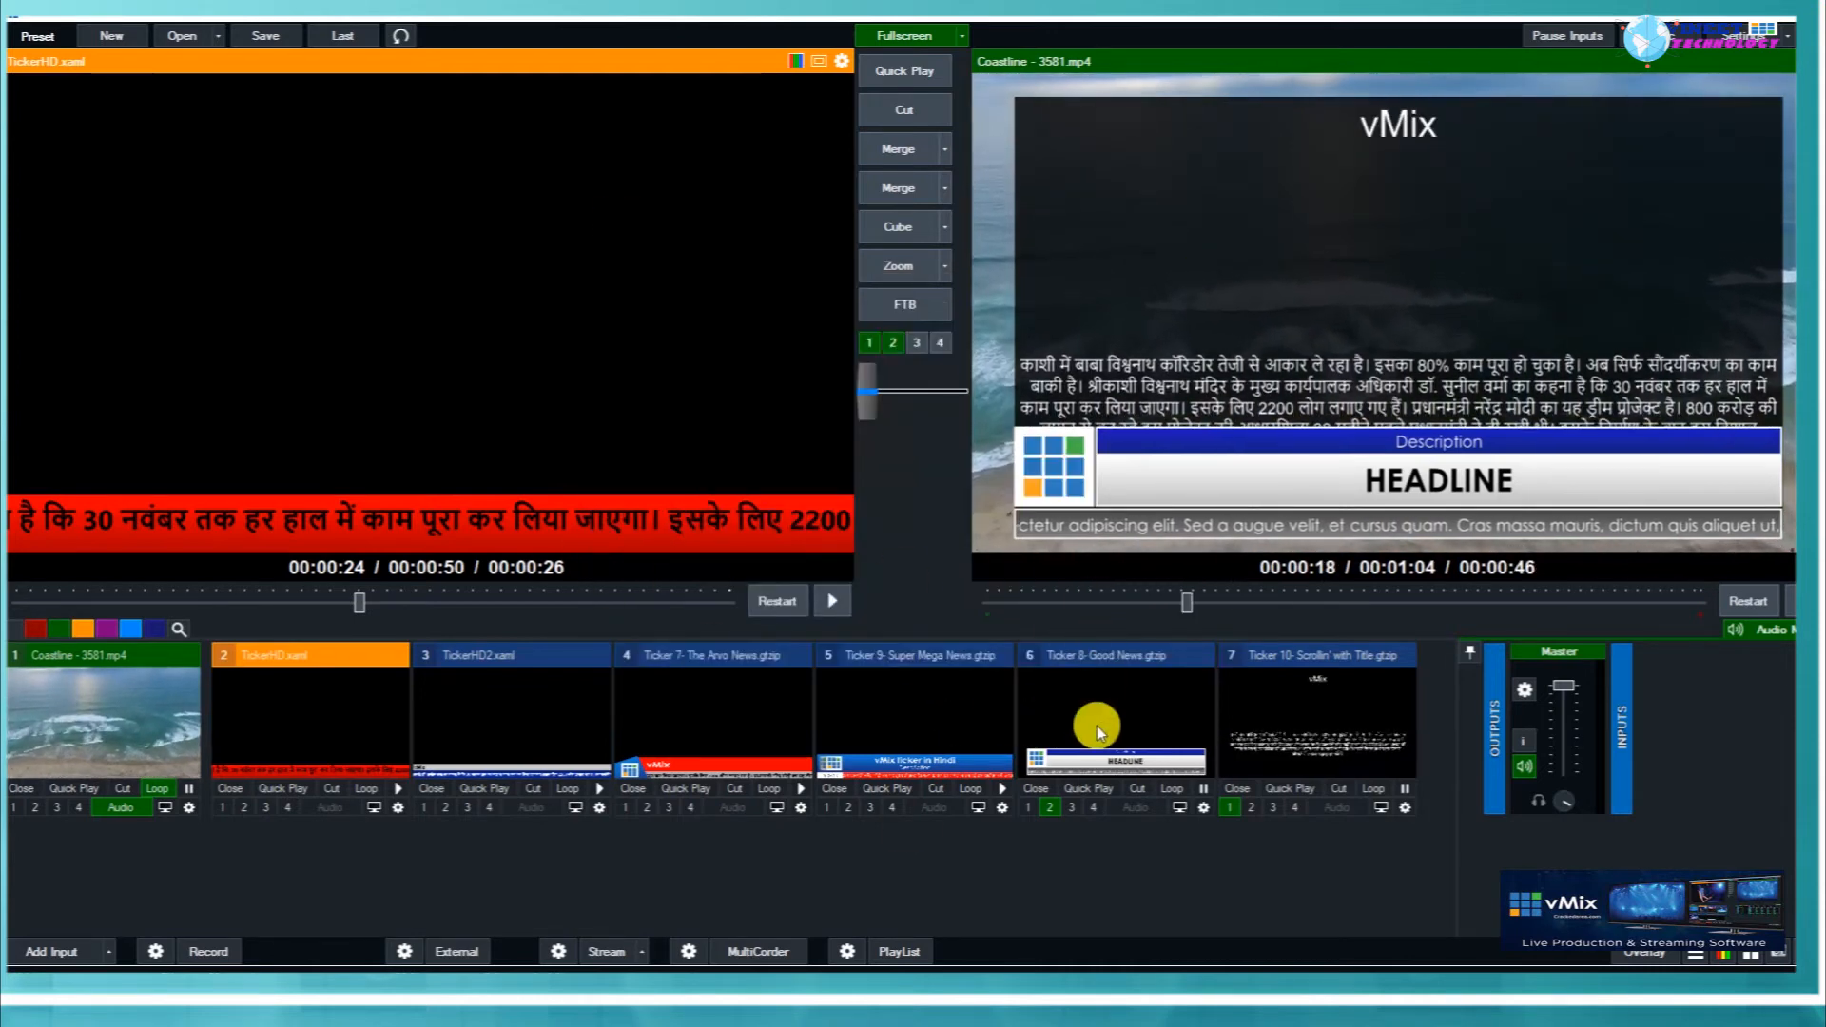
{"action": "left_click", "coordinate": [1052, 807]}
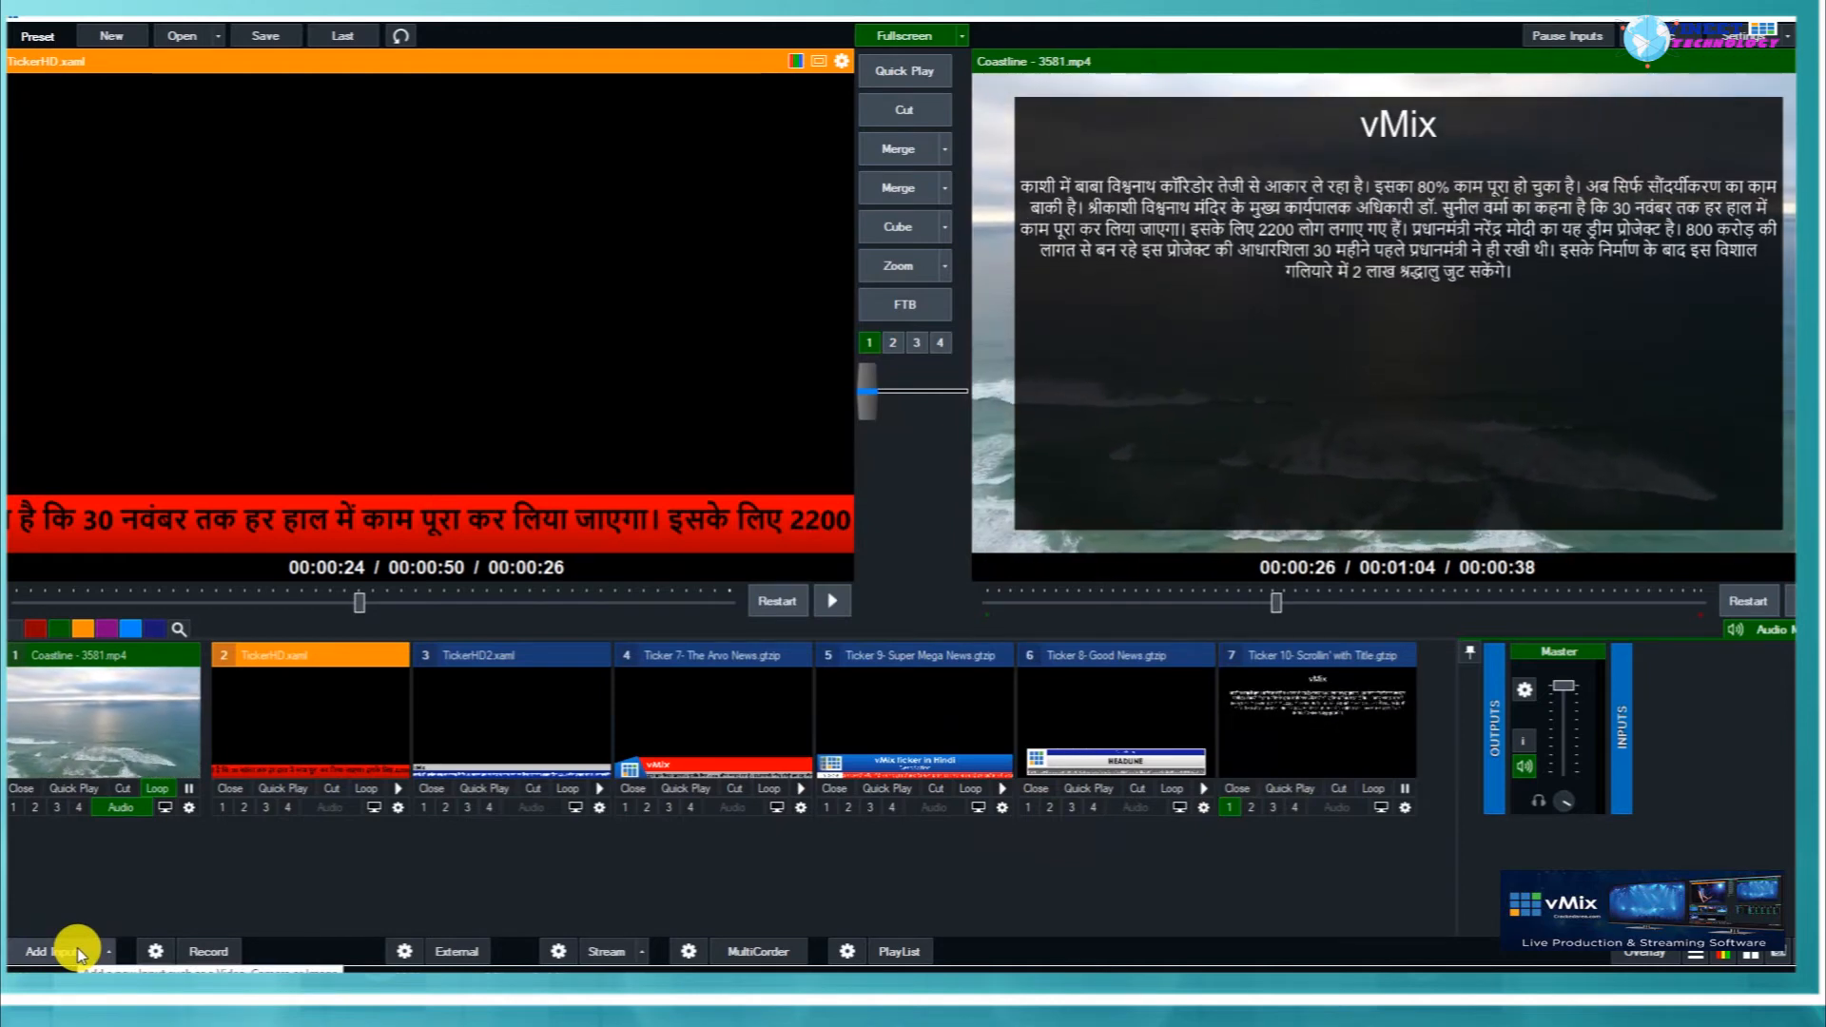
Set the ticker speed of input 7, Ticker 10- Scrollin' with Title, to 2 in its title editor.
{"action": "right_click", "coordinate": [1257, 711]}
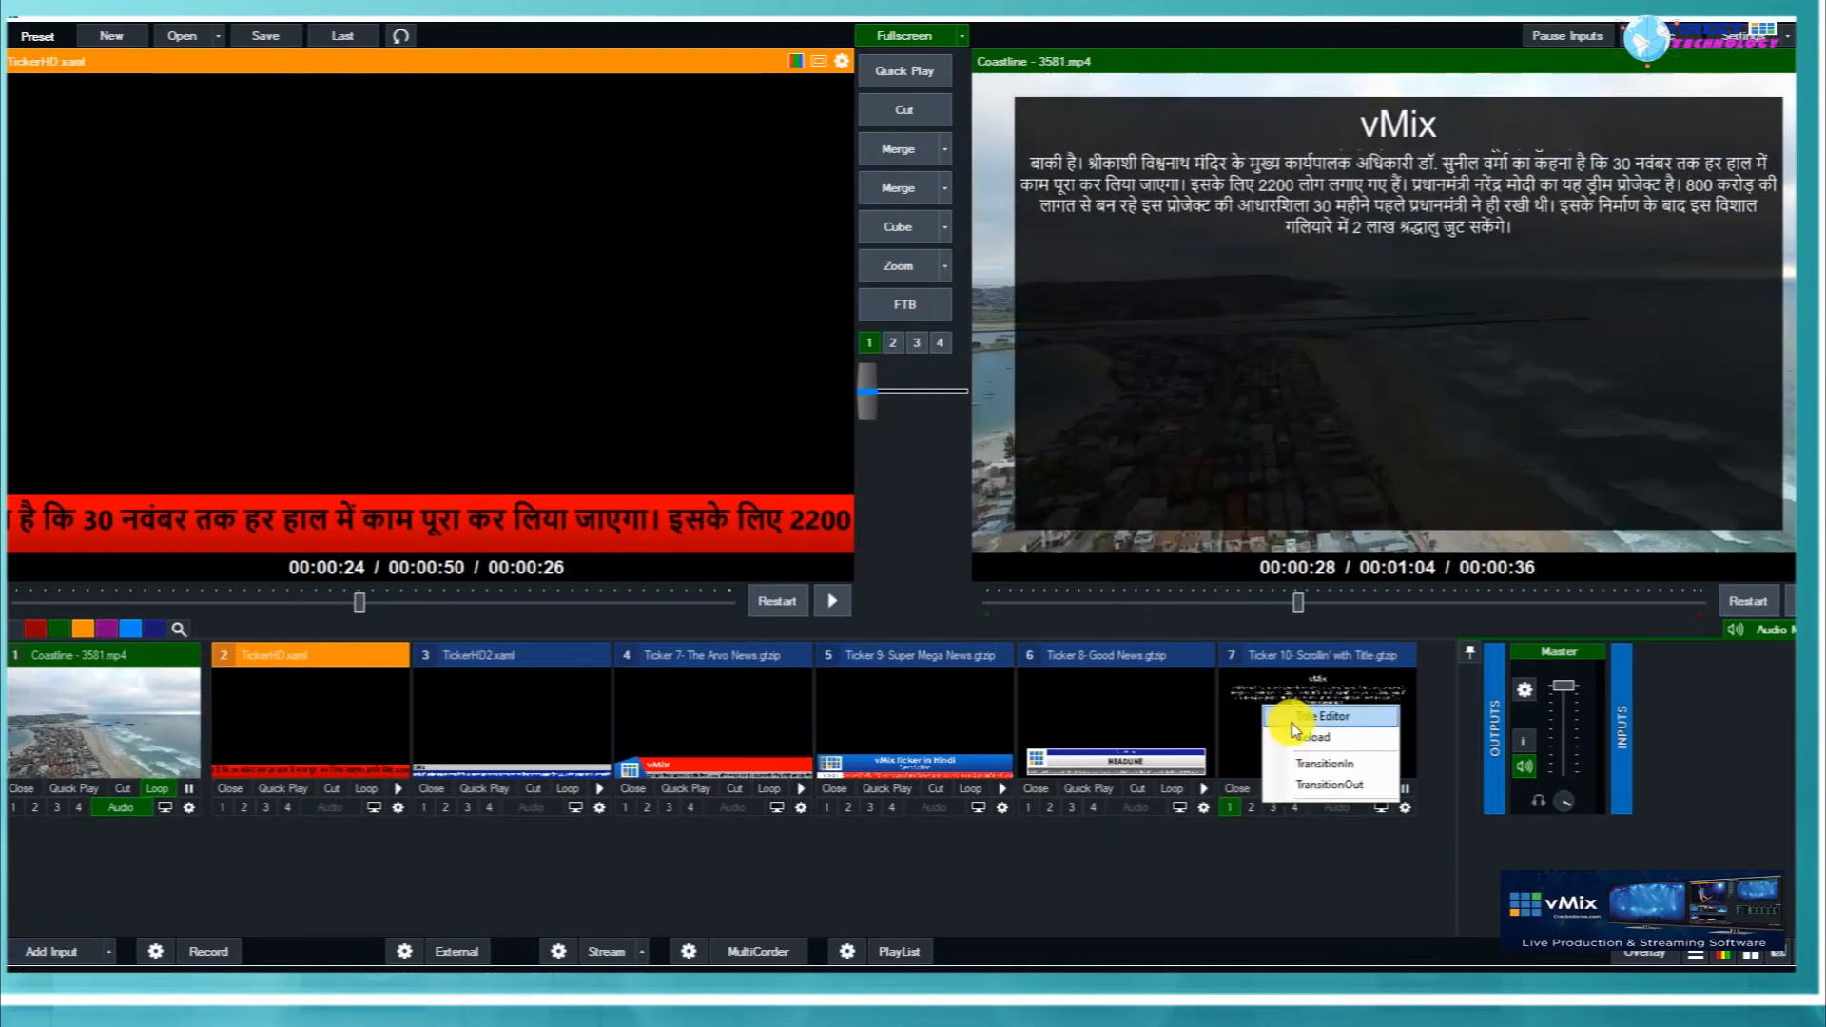
{"action": "left_click", "coordinate": [1308, 715]}
{"action": "left_click", "coordinate": [829, 329]}
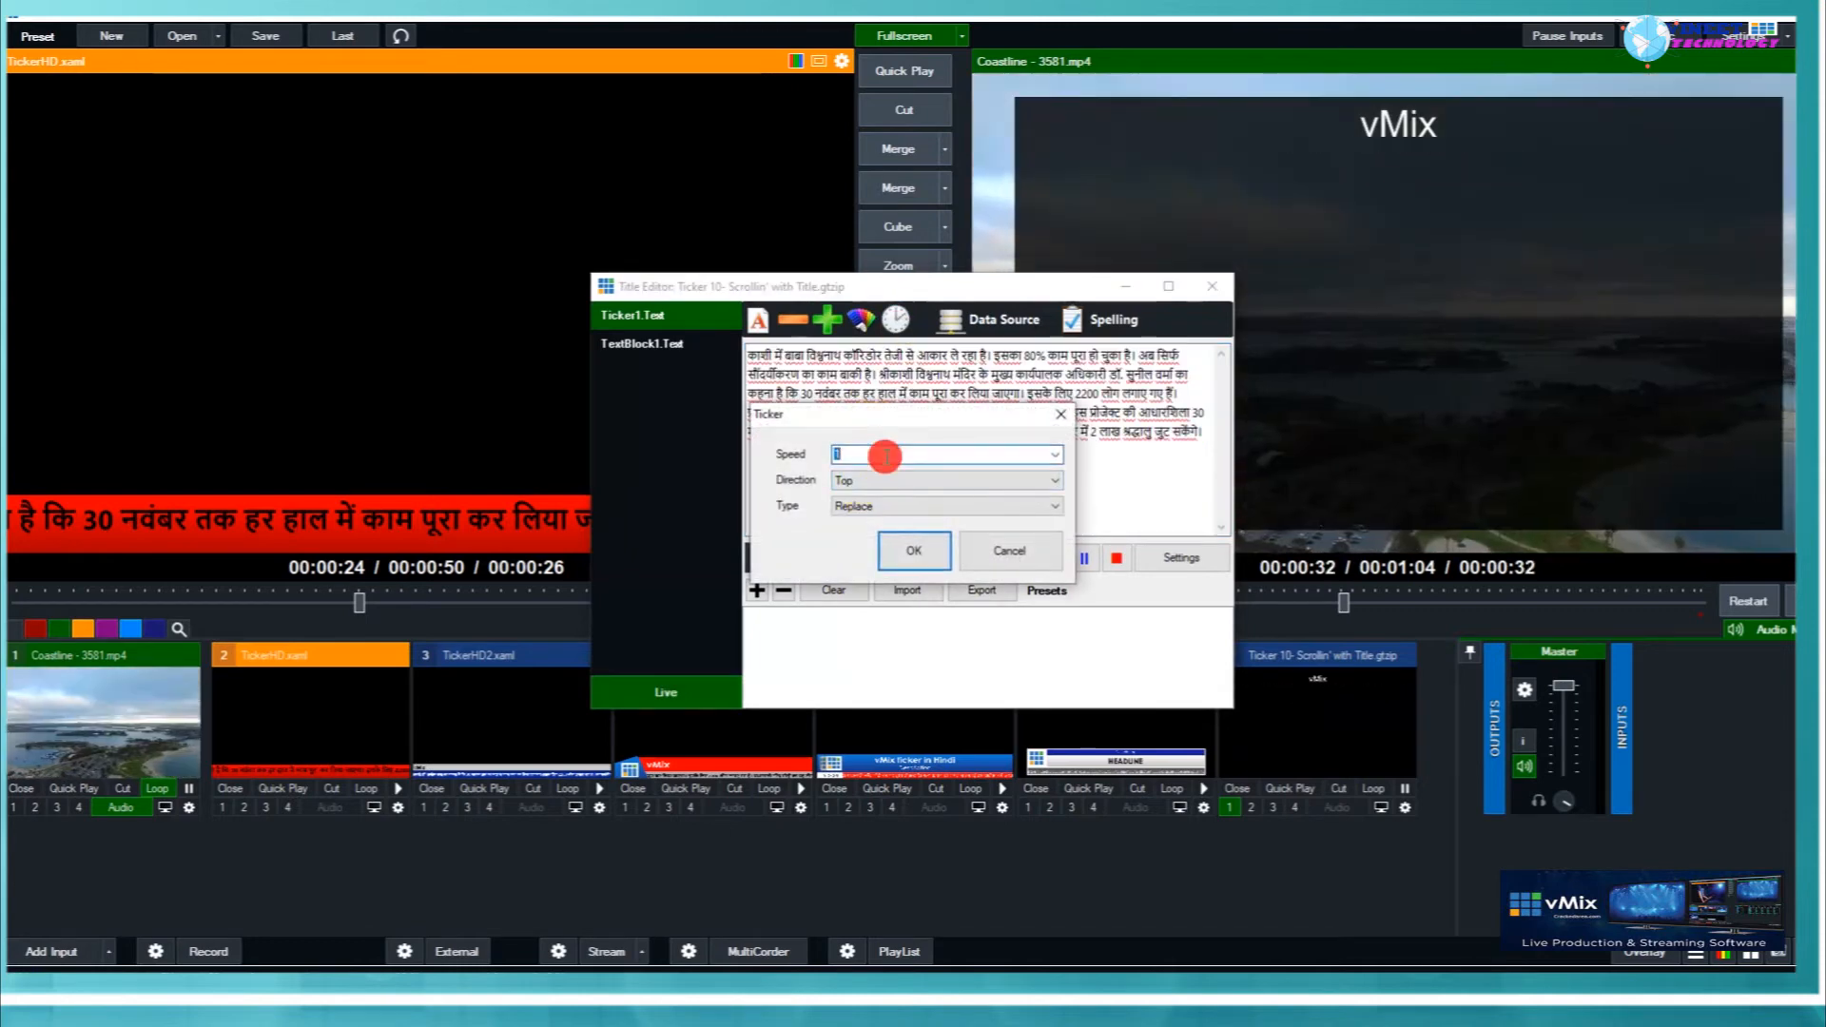
{"action": "left_click", "coordinate": [915, 553]}
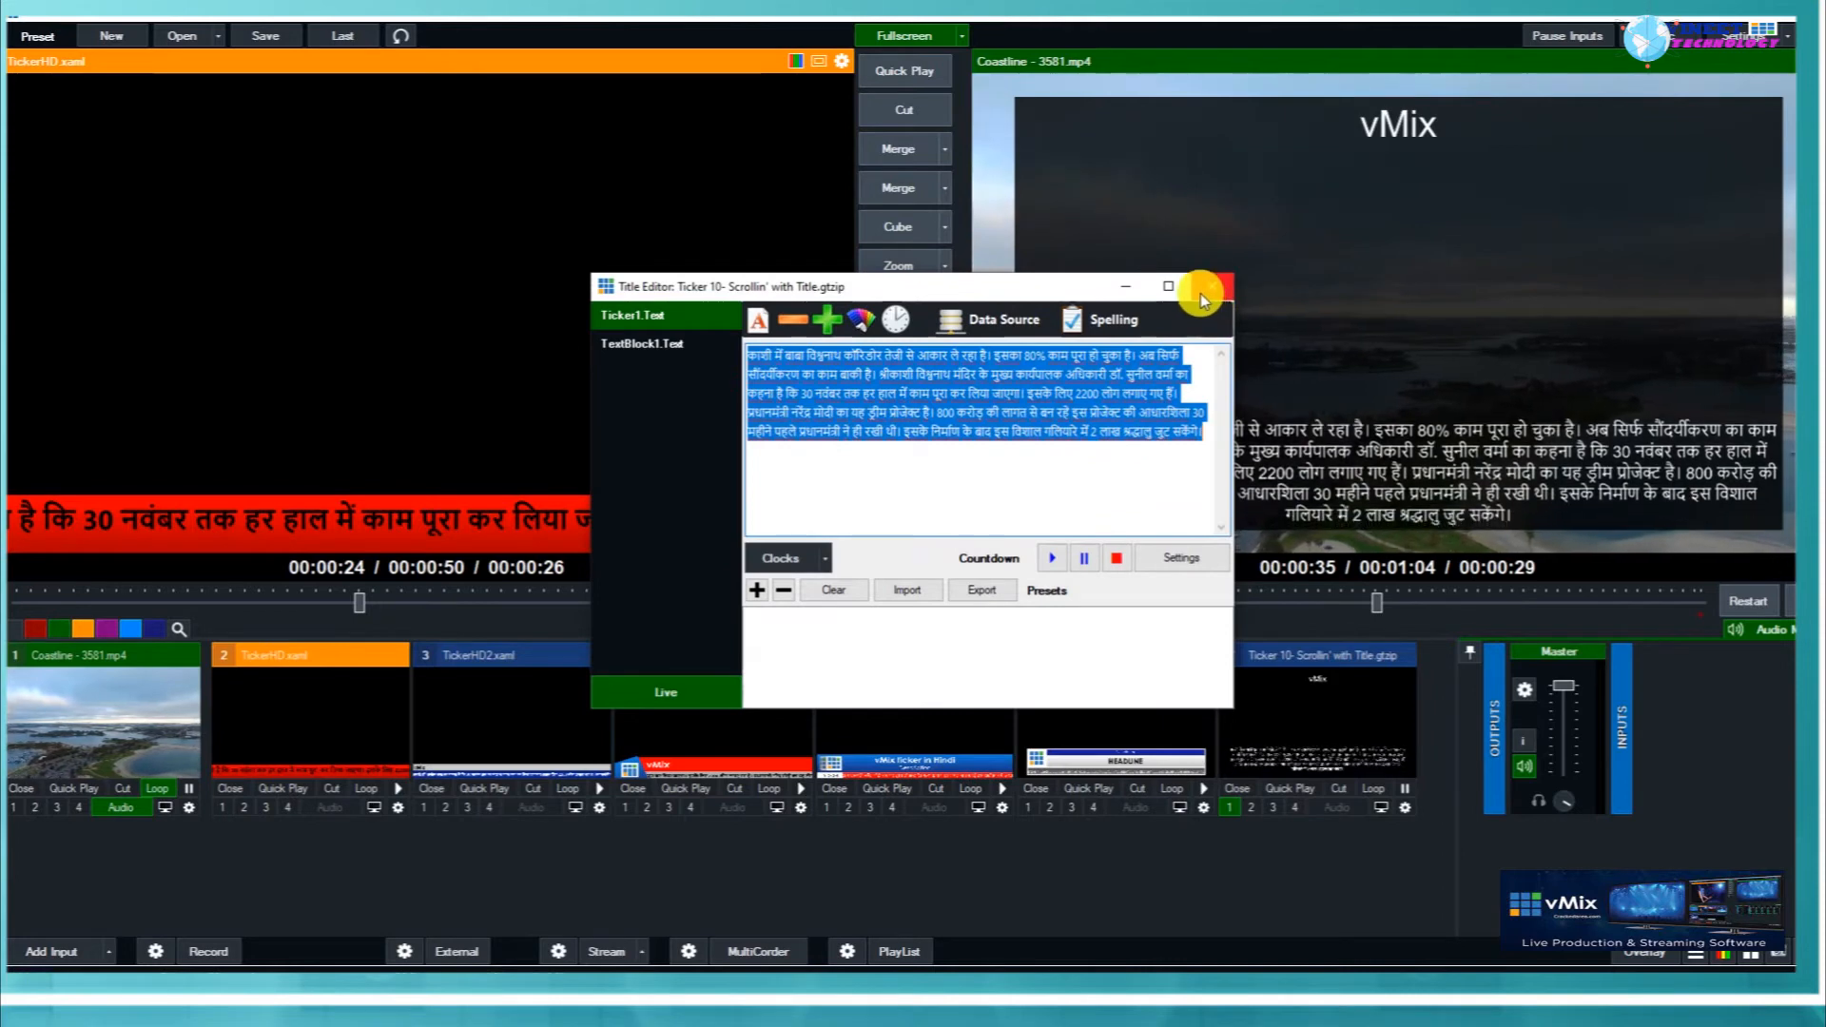
Set the scroll direction of input 7's Ticker1.Text to Right in the ticker options.
{"action": "left_click", "coordinate": [899, 322]}
{"action": "left_click", "coordinate": [872, 504]}
{"action": "left_click", "coordinate": [860, 501]}
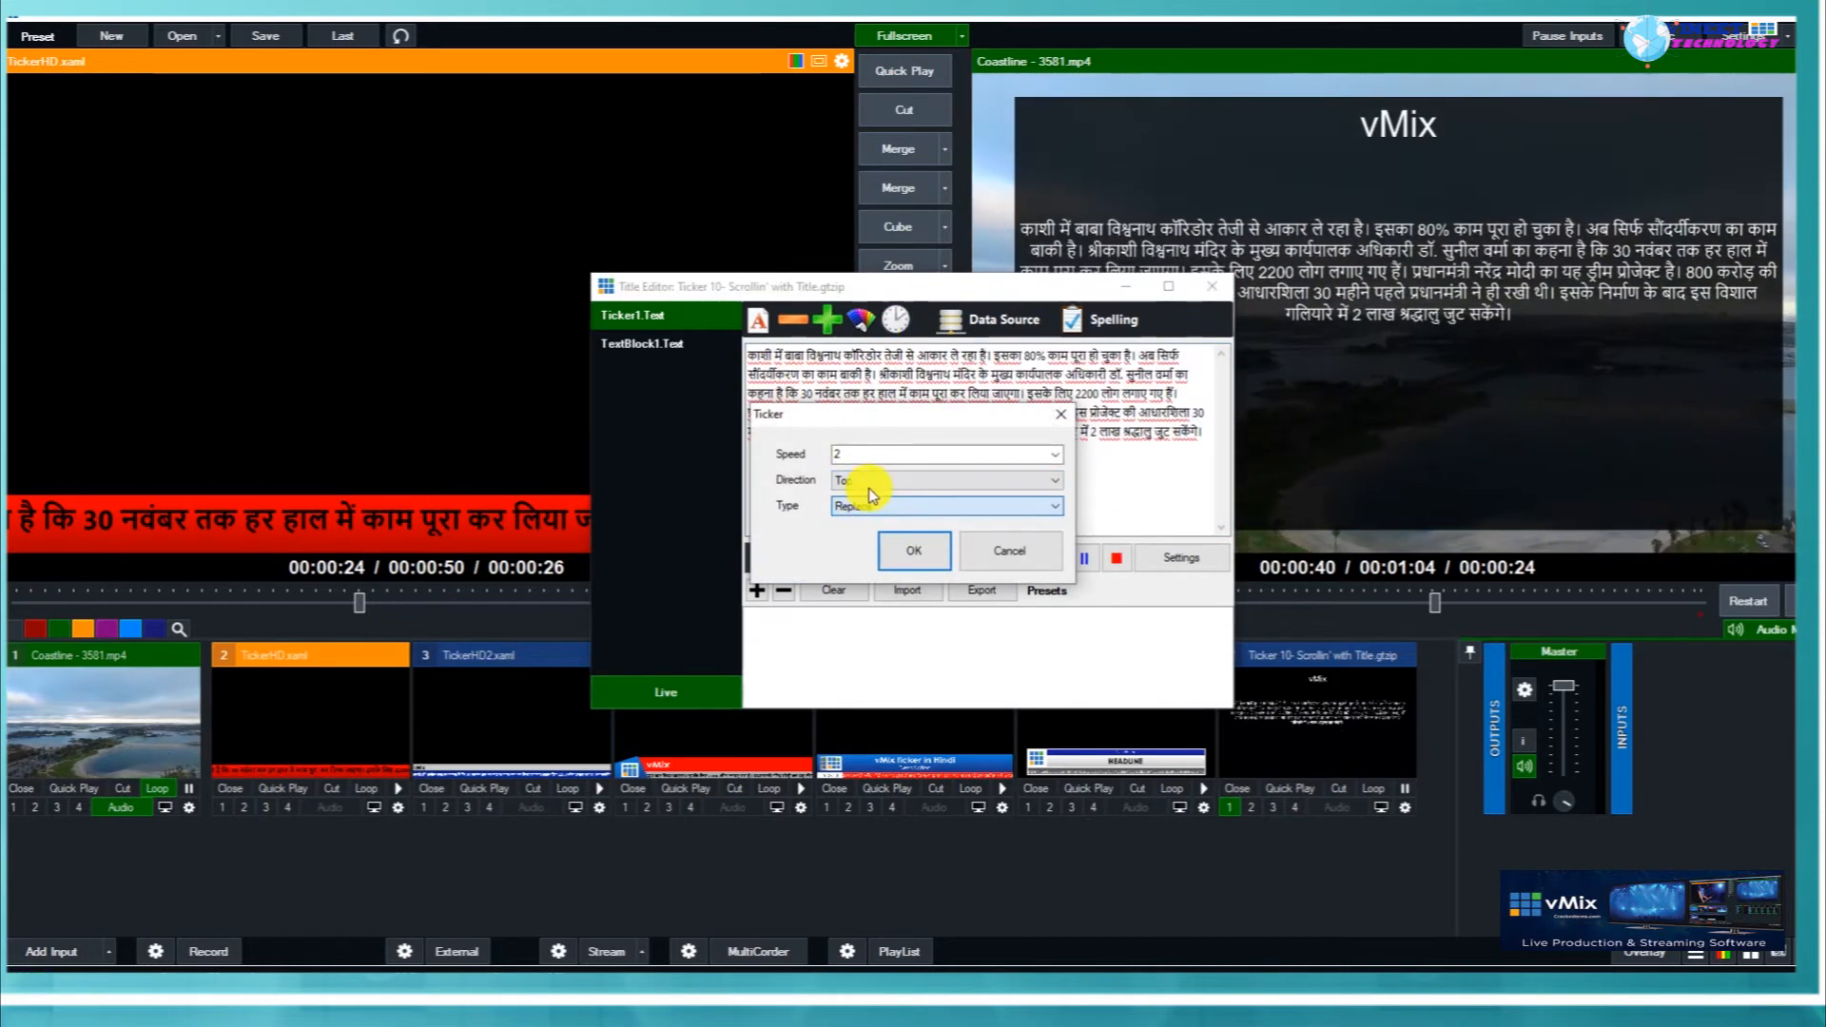
{"action": "left_click", "coordinate": [869, 482]}
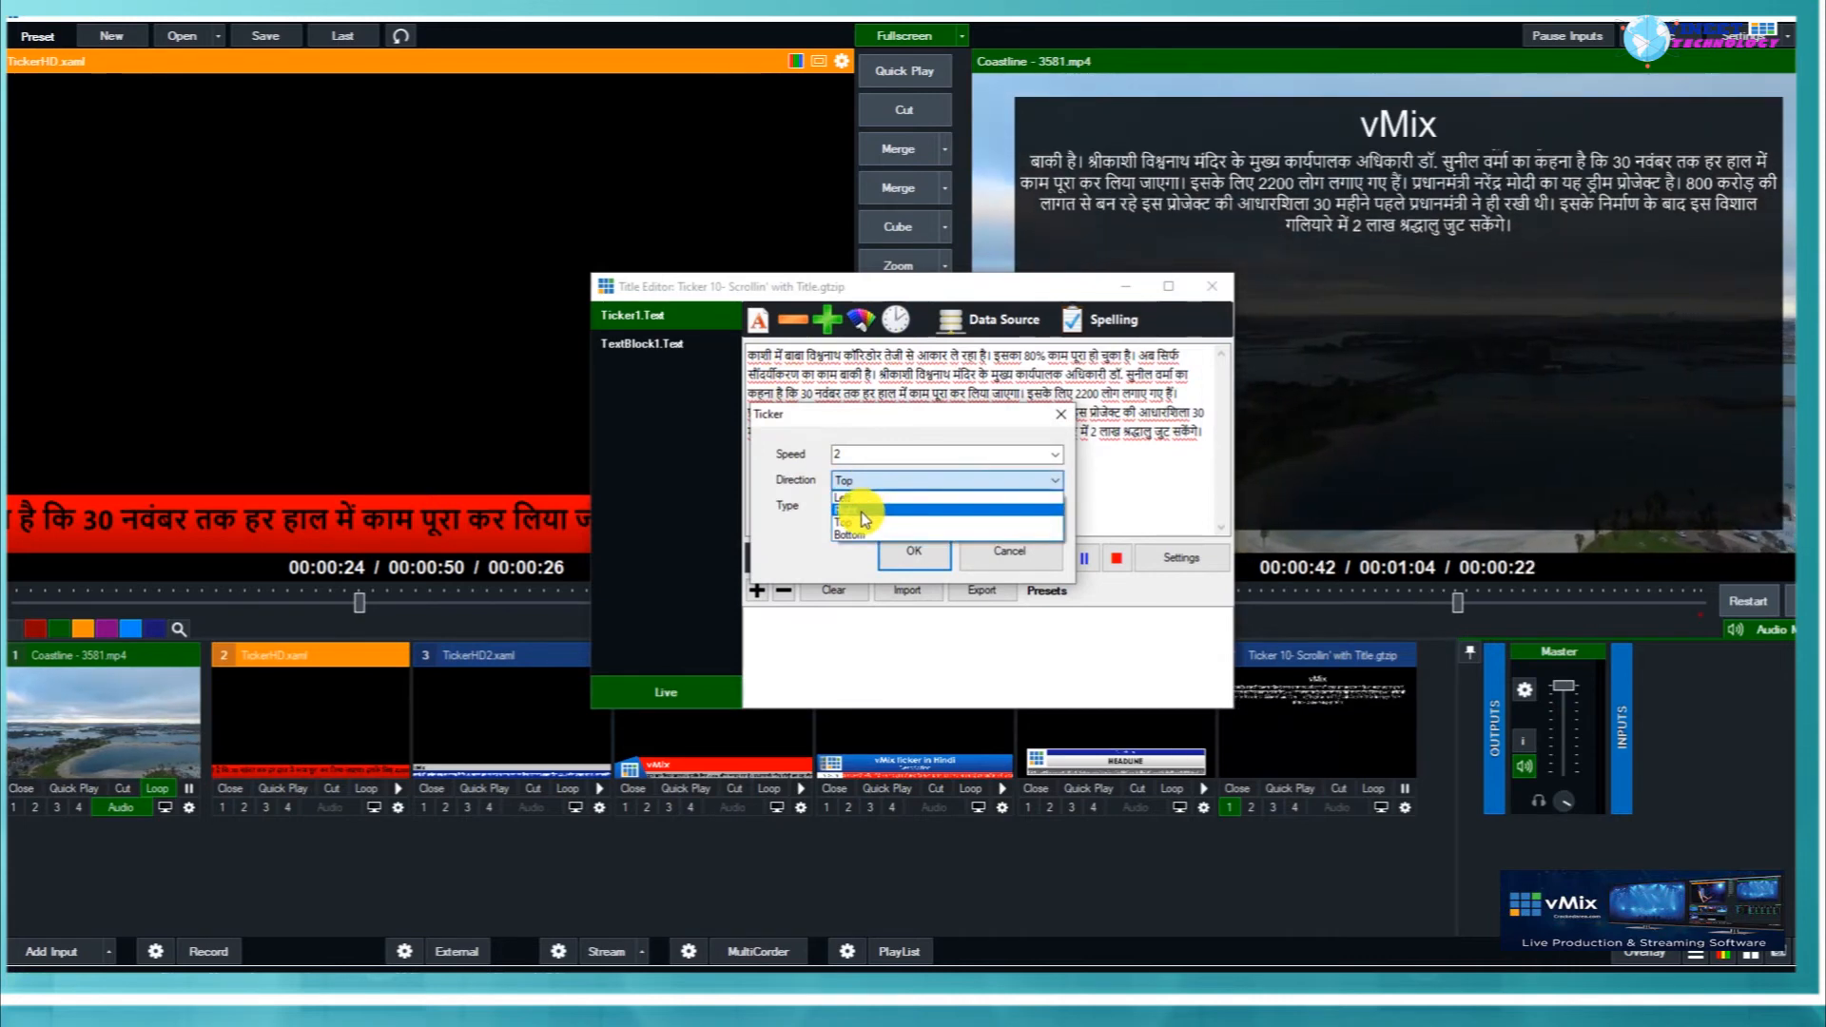
{"action": "left_click", "coordinate": [862, 511]}
{"action": "left_click", "coordinate": [915, 550]}
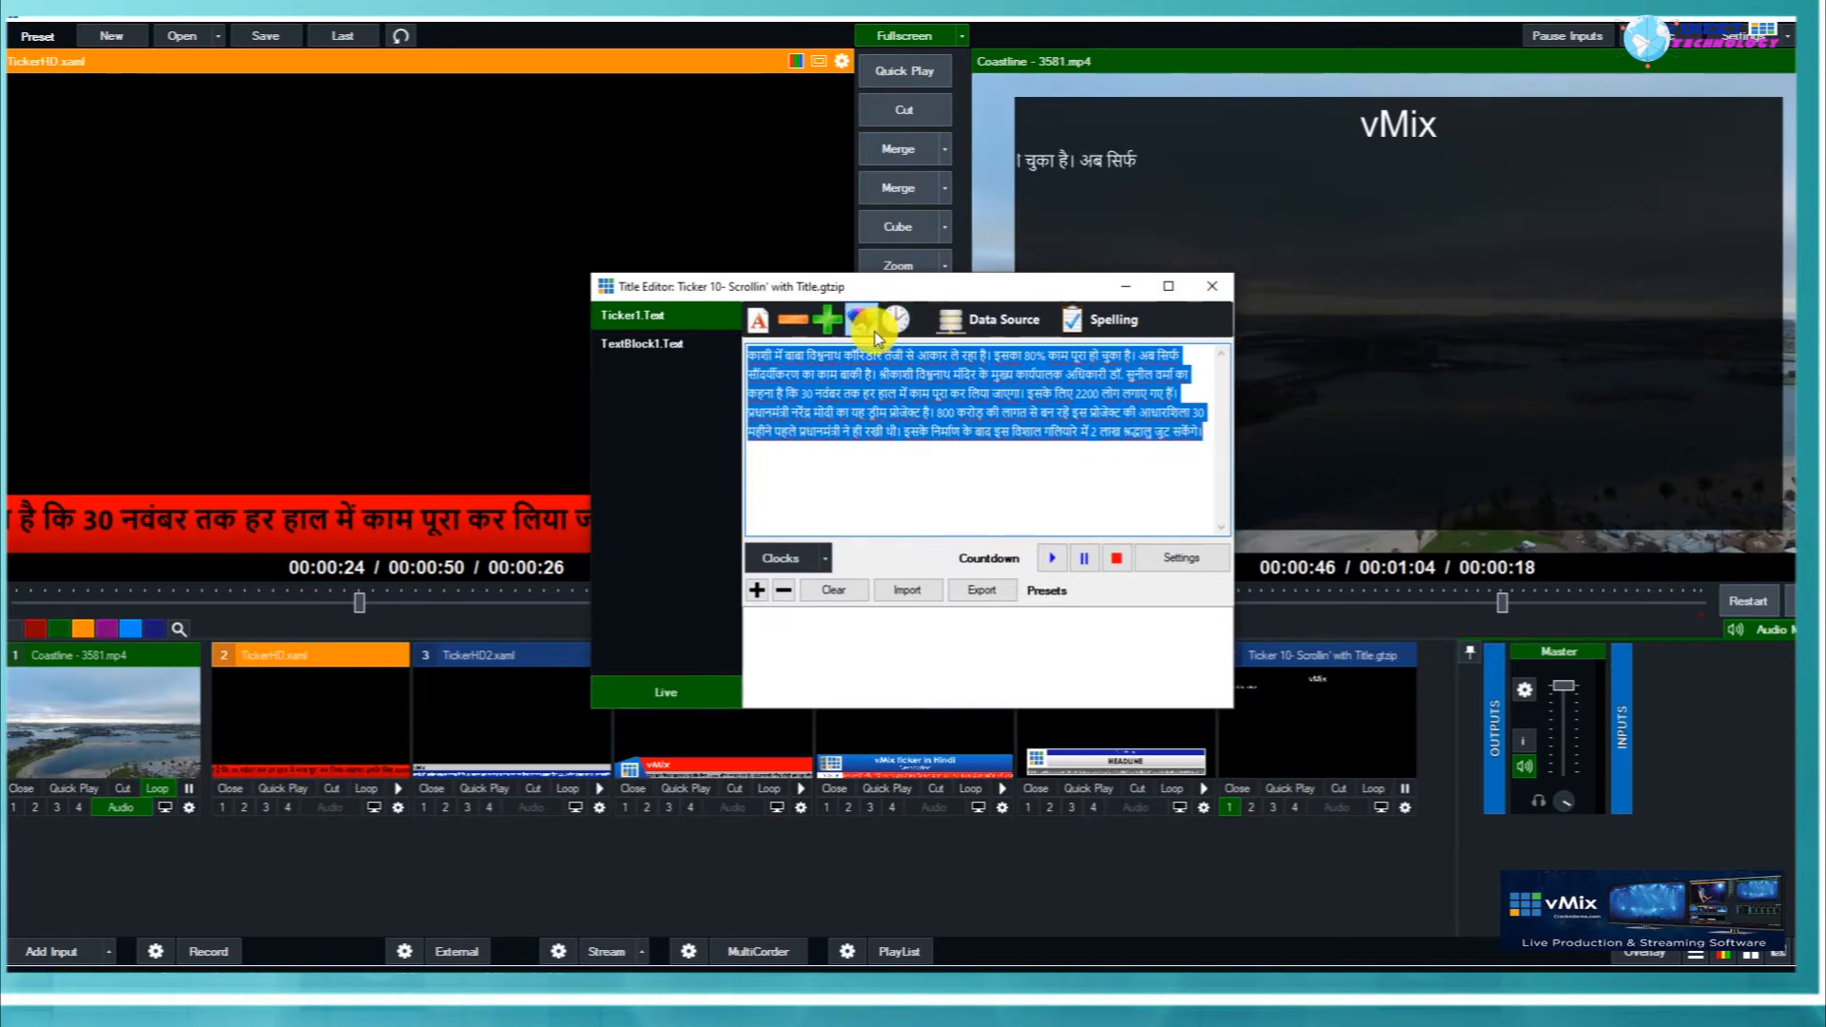
Set the scroll direction of input 7's Ticker1.Text to Left and close its title editor.
{"action": "left_click", "coordinate": [904, 323]}
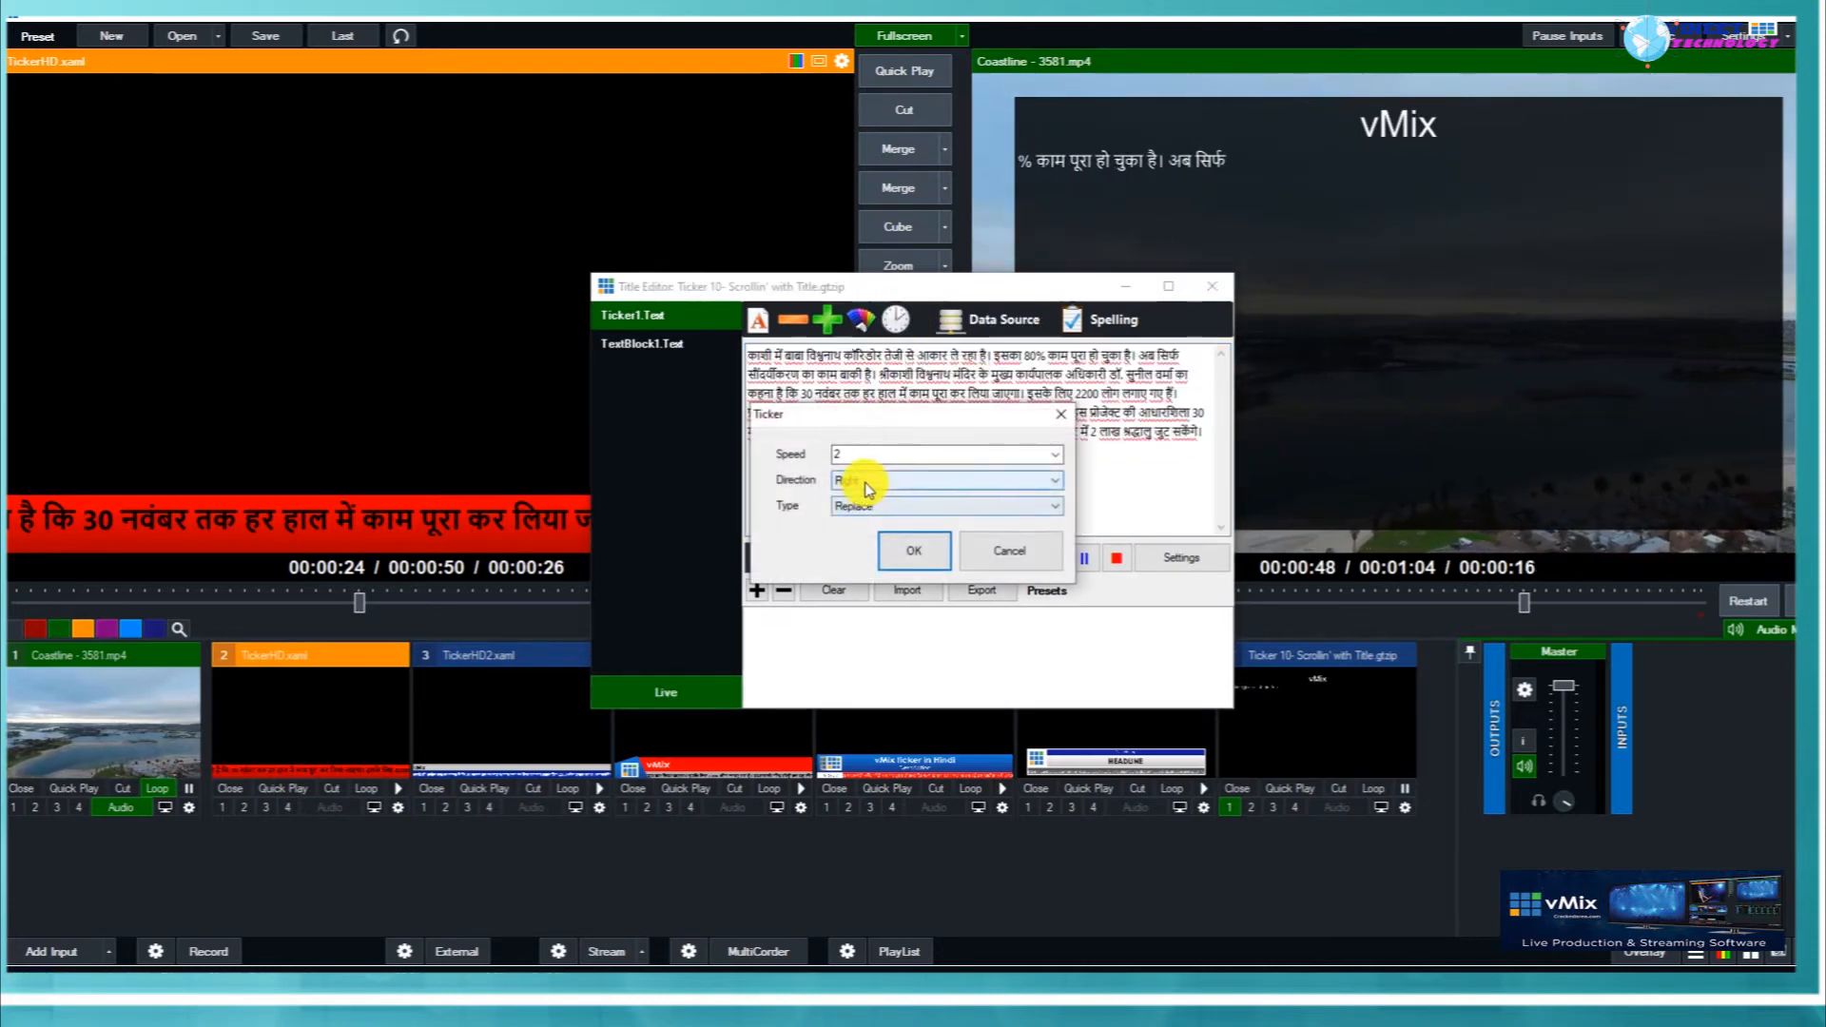
{"action": "left_click", "coordinate": [868, 485]}
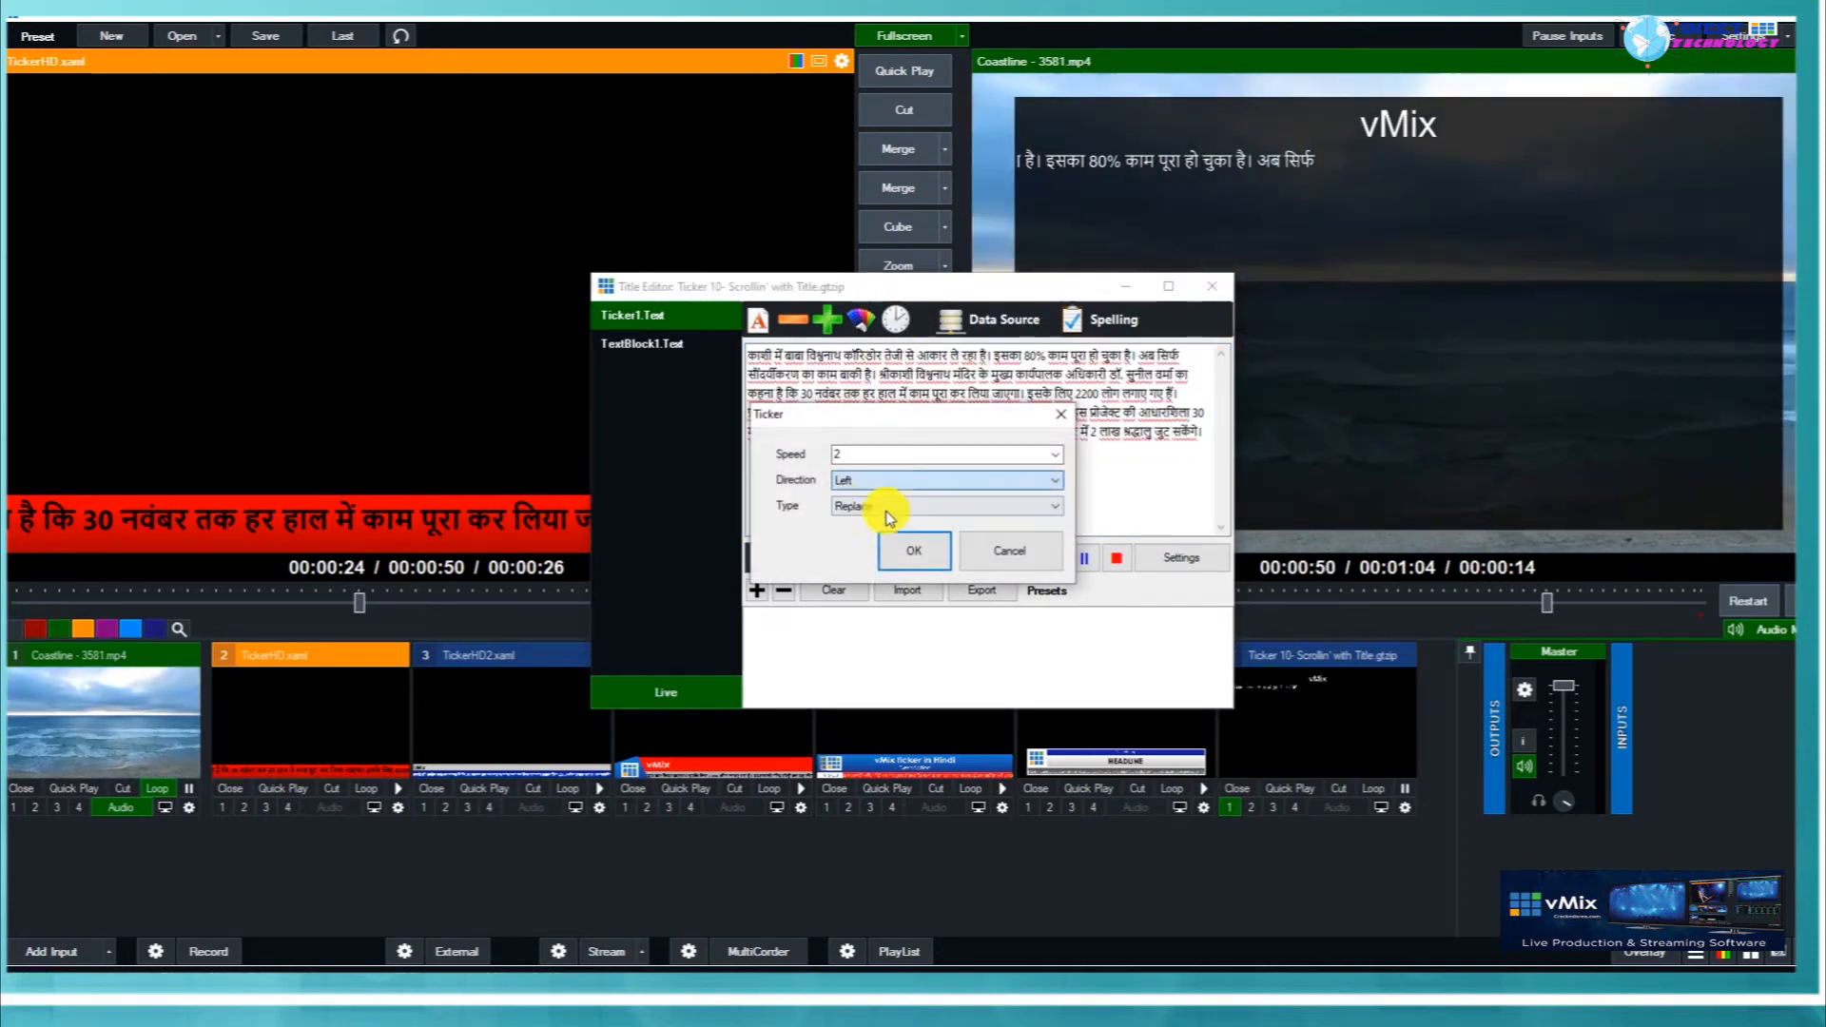
{"action": "left_click", "coordinate": [918, 551]}
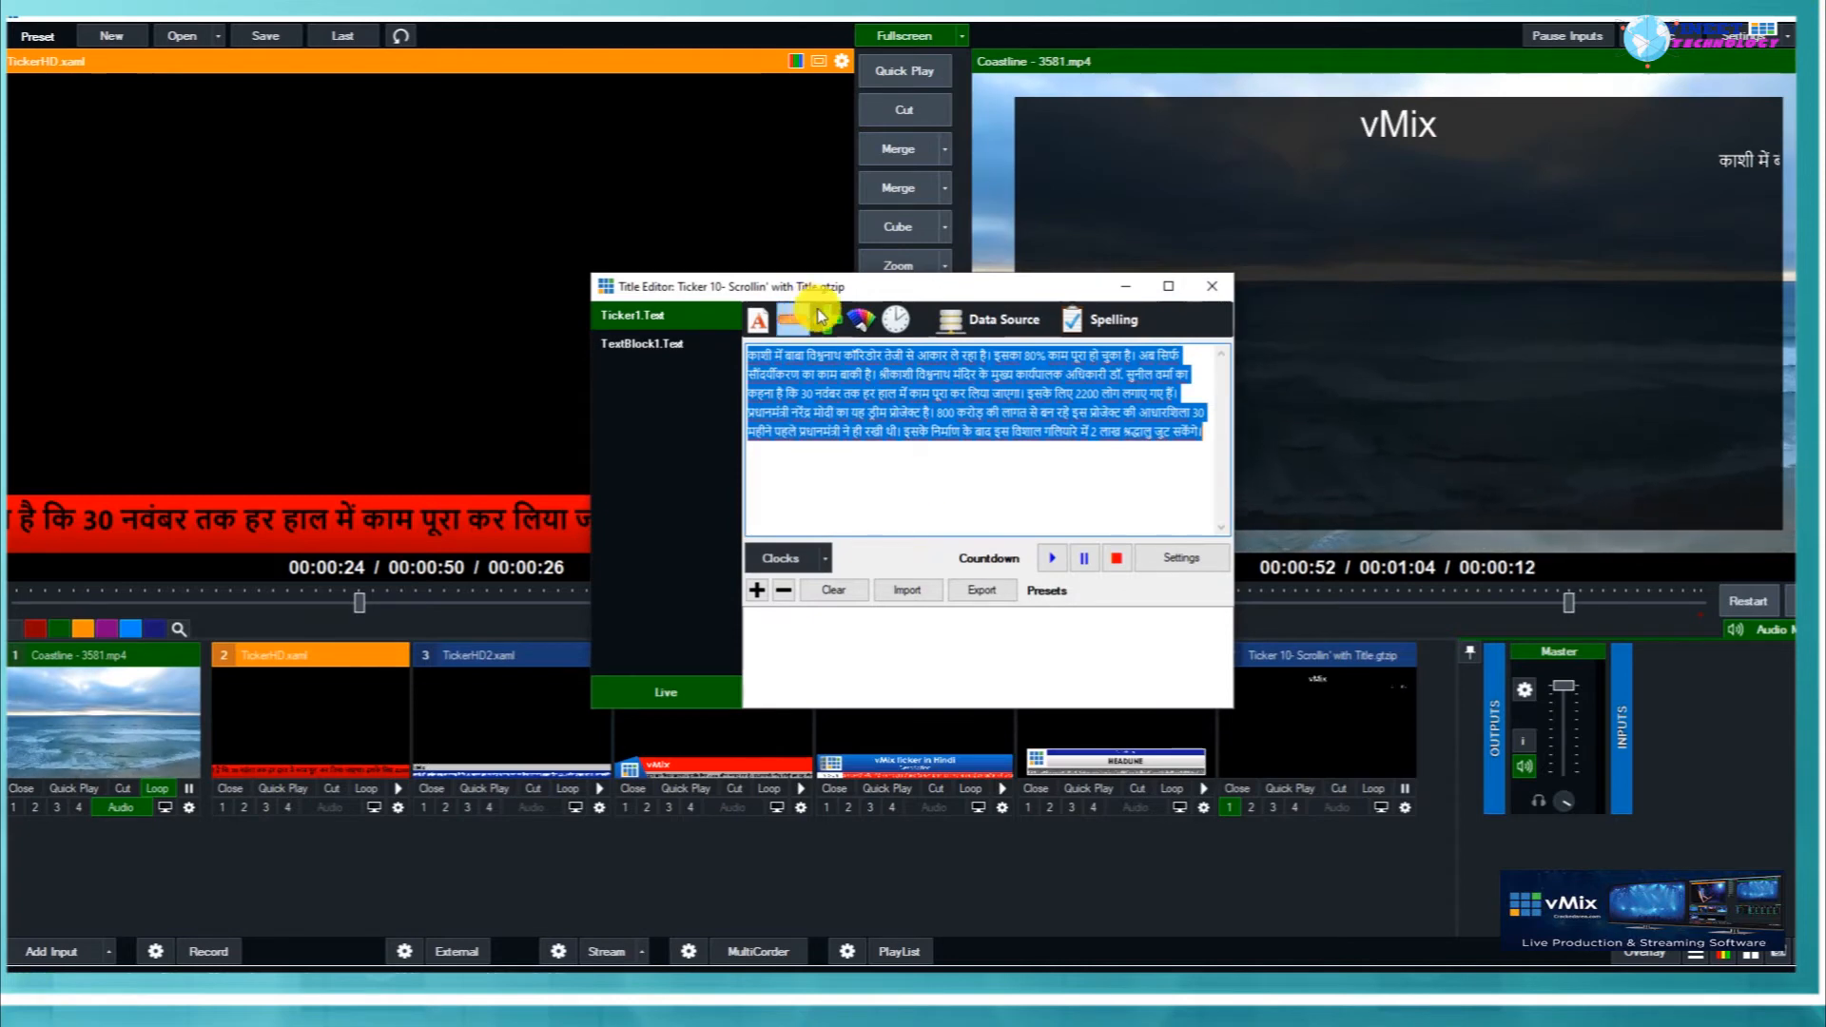
{"action": "left_click", "coordinate": [892, 324]}
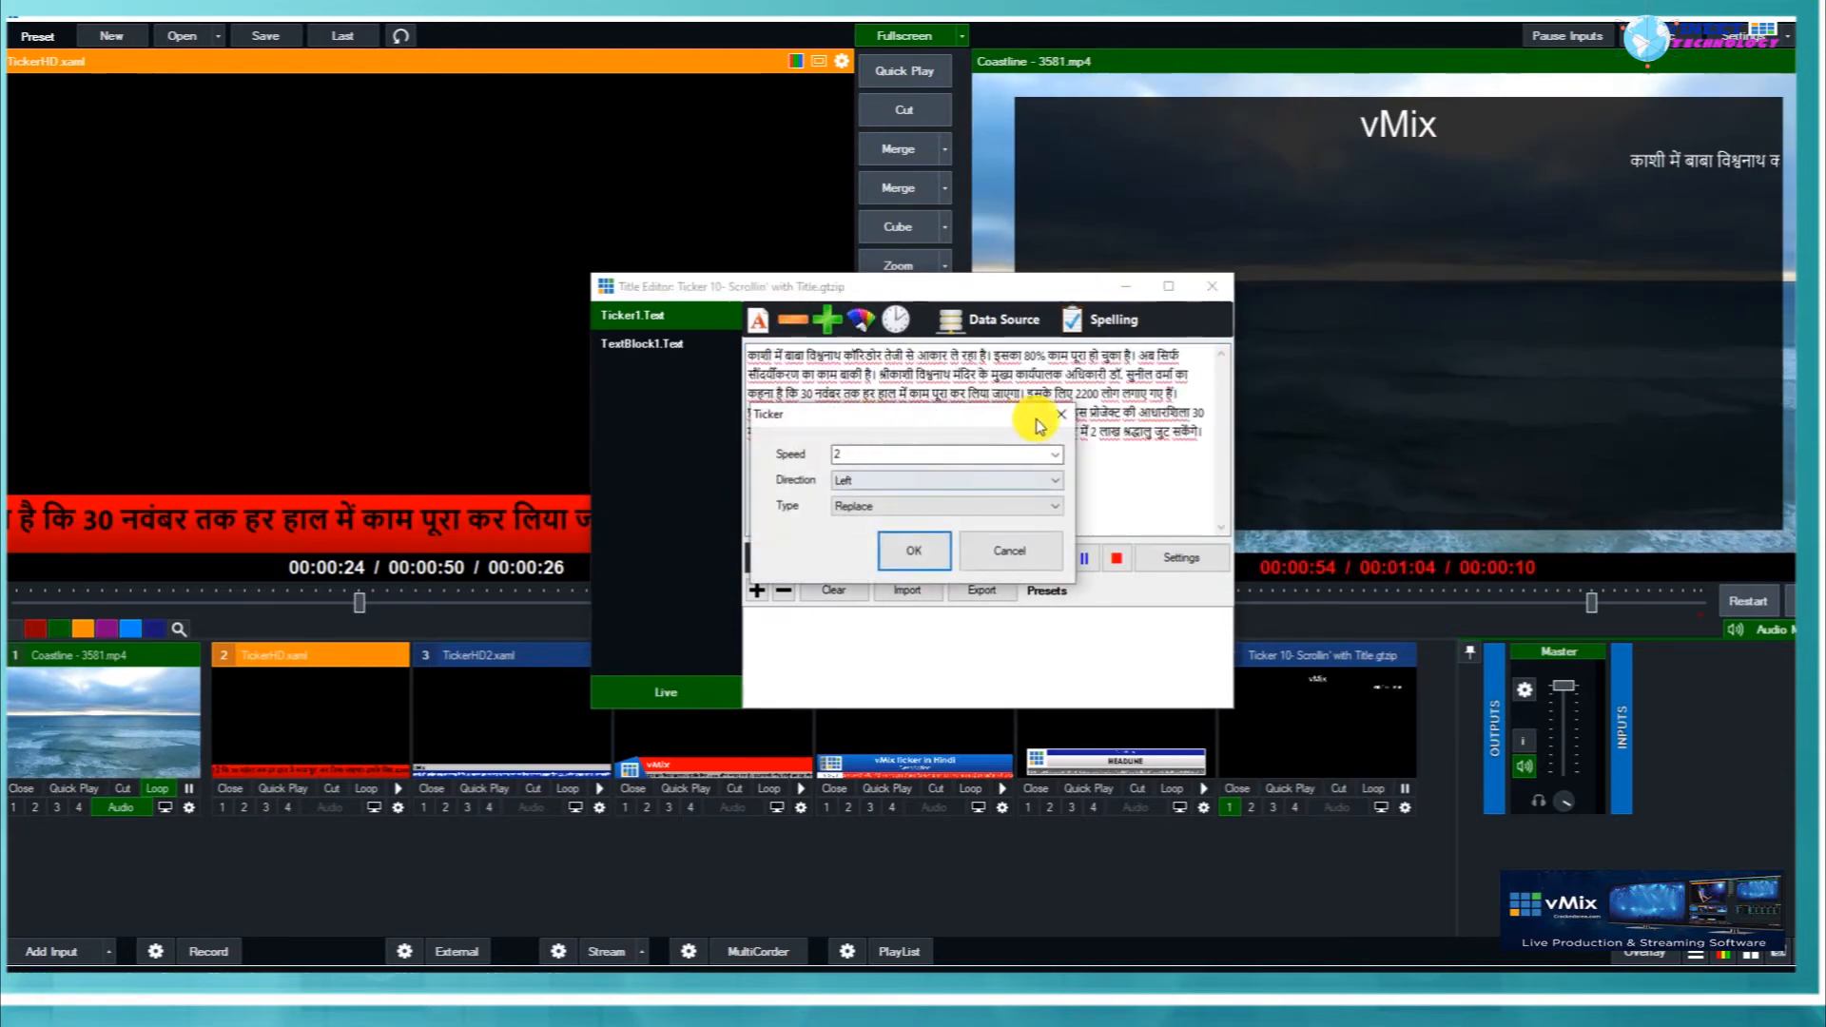
{"action": "key", "text": "Return"}
{"action": "left_click", "coordinate": [1212, 286]}
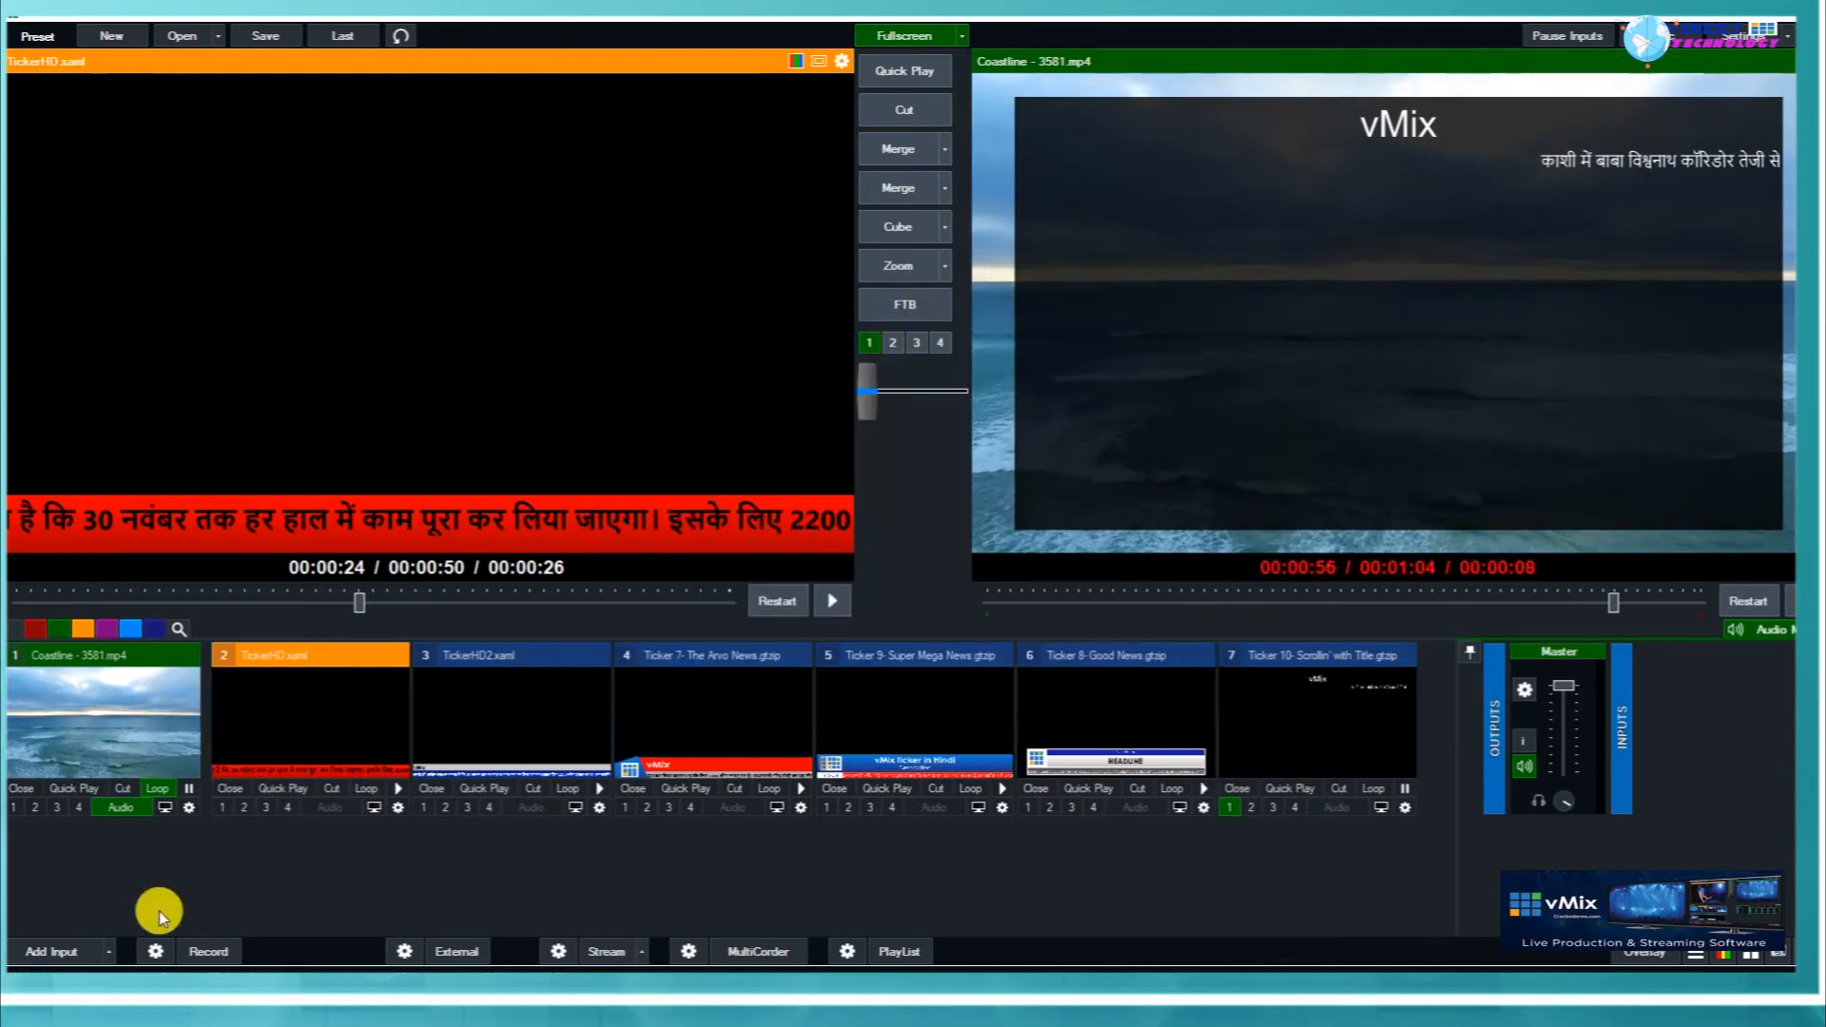
Add the Ticker 10- Scrollin' with Title template from the GT Ticker titles again as input number 8.
{"action": "left_click", "coordinate": [63, 951]}
{"action": "left_click", "coordinate": [459, 639]}
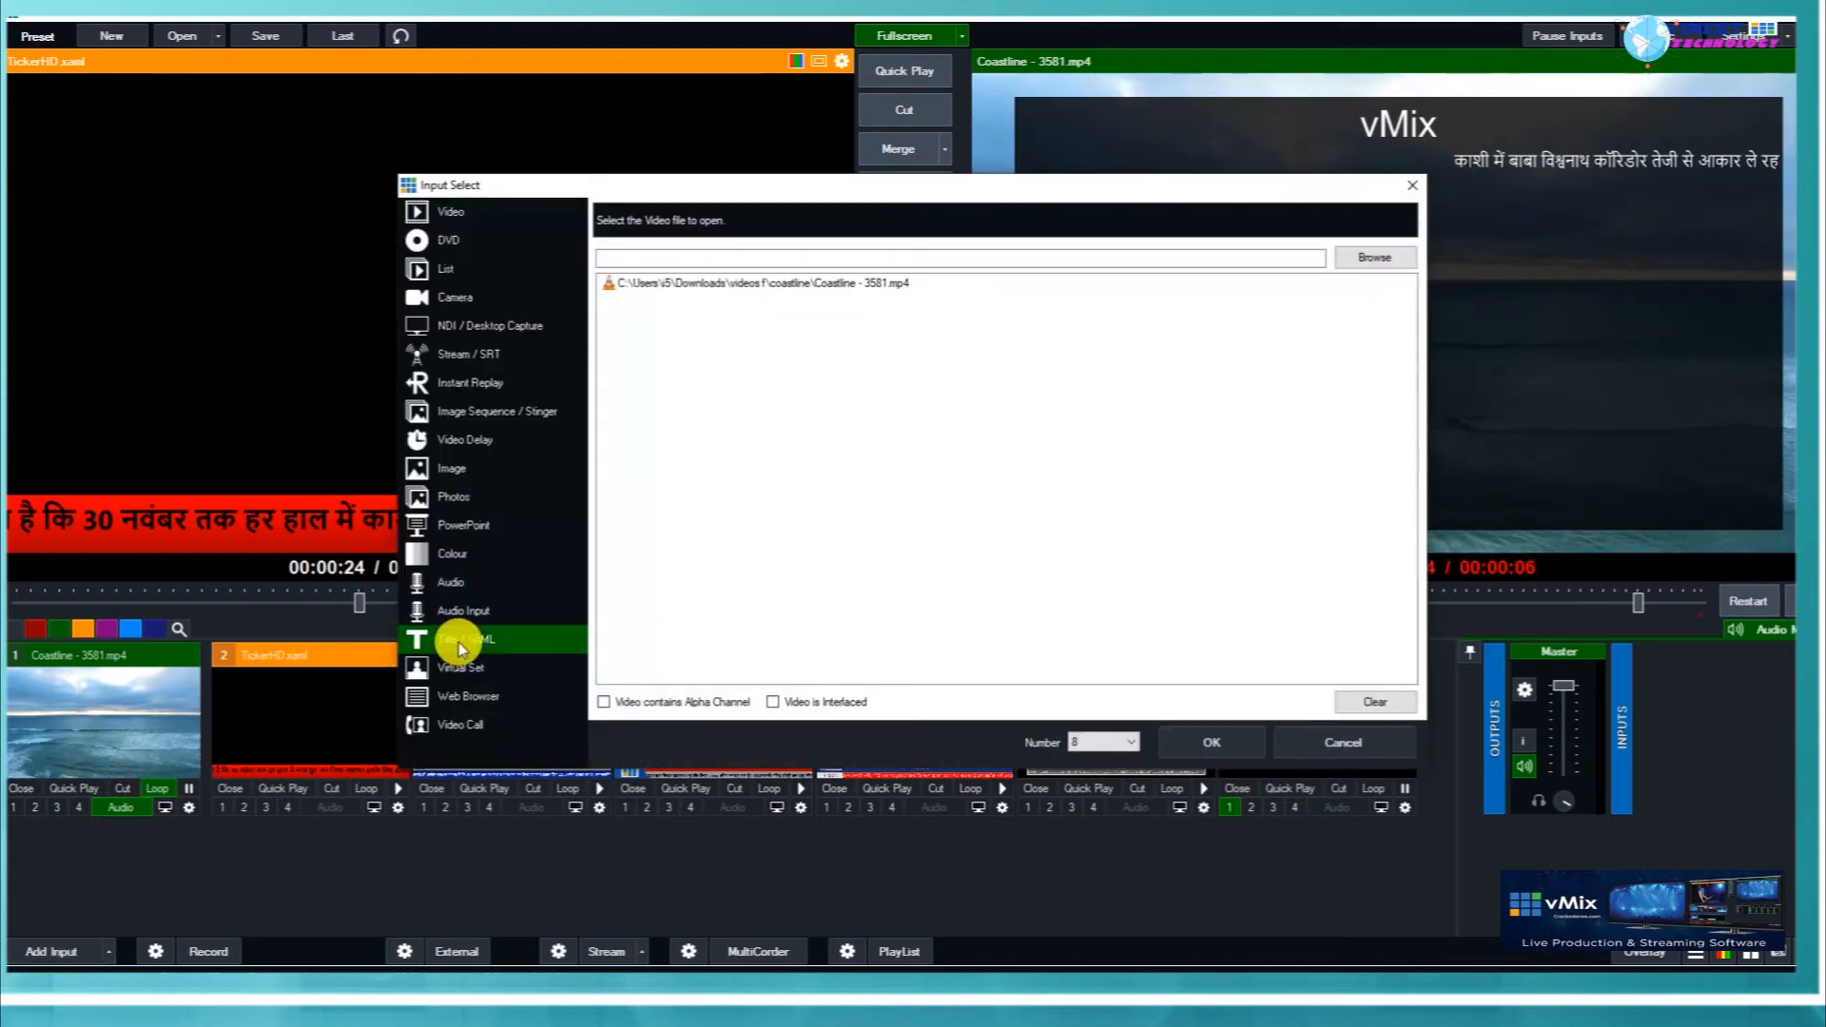
{"action": "left_click", "coordinate": [680, 245]}
{"action": "scroll", "coordinate": [766, 523], "scroll_direction": "down", "scroll_amount": 5}
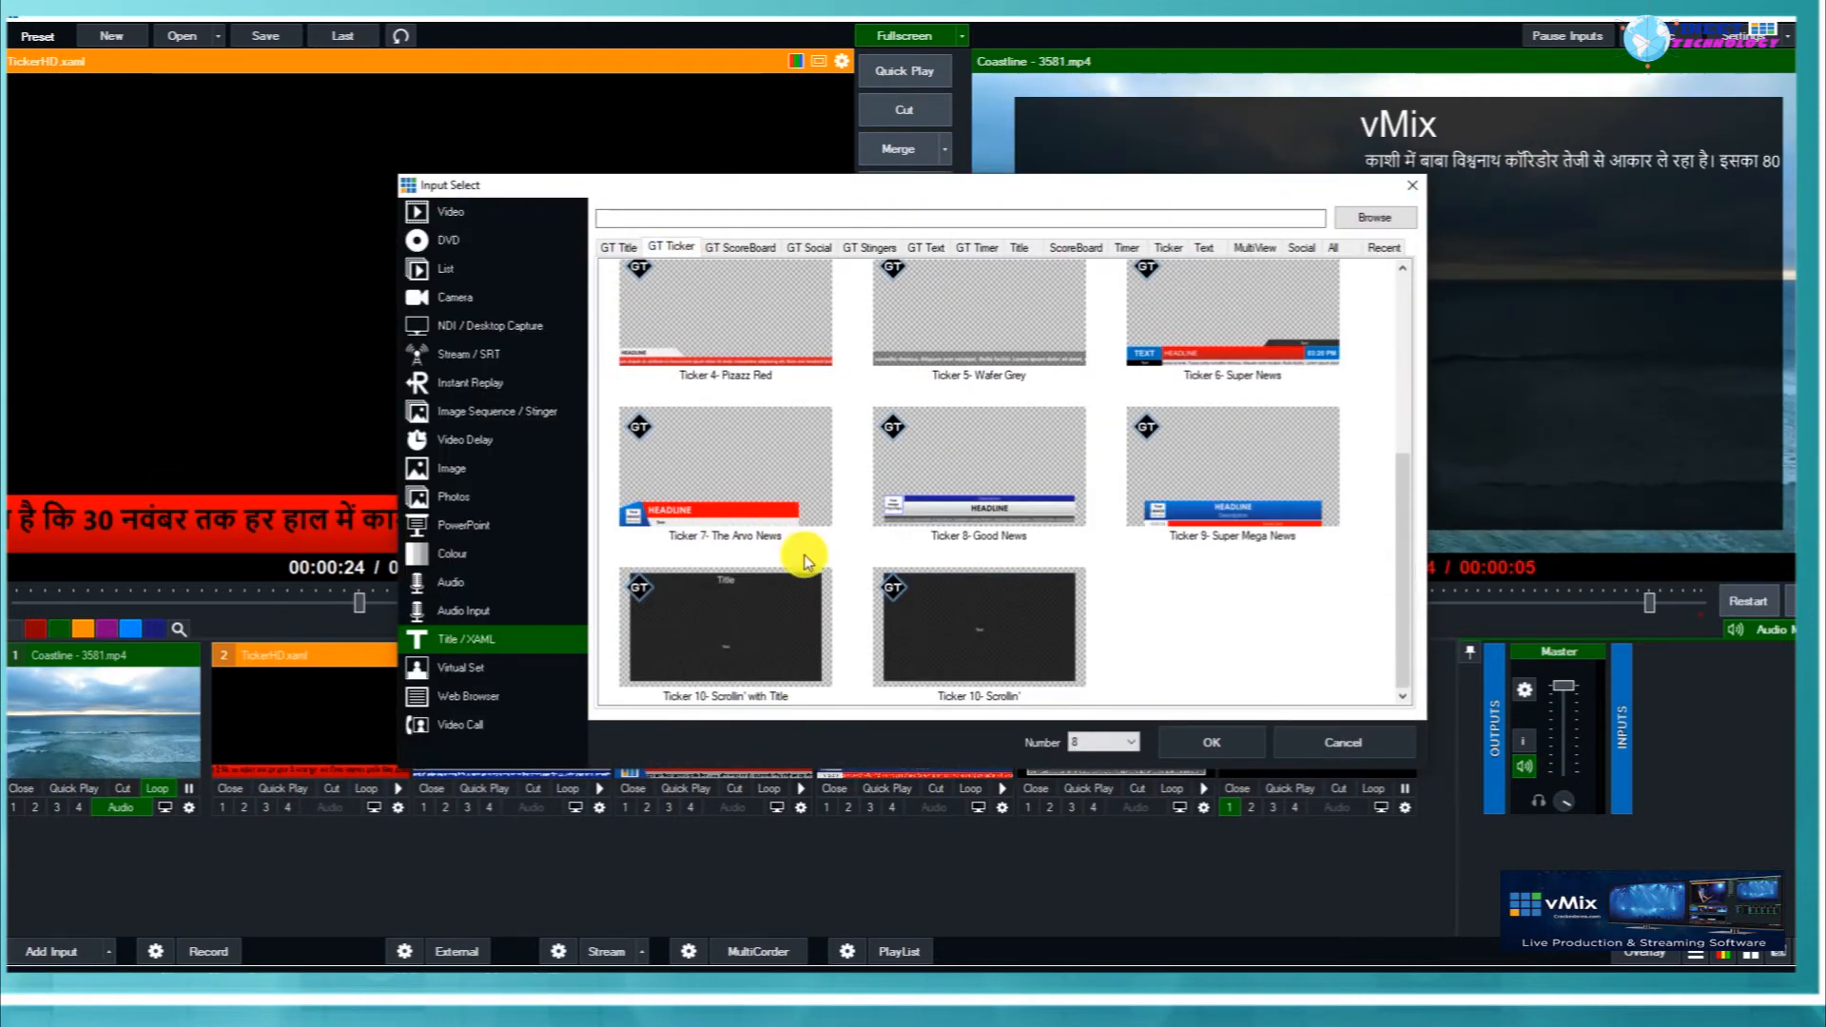
{"action": "left_click", "coordinate": [752, 635]}
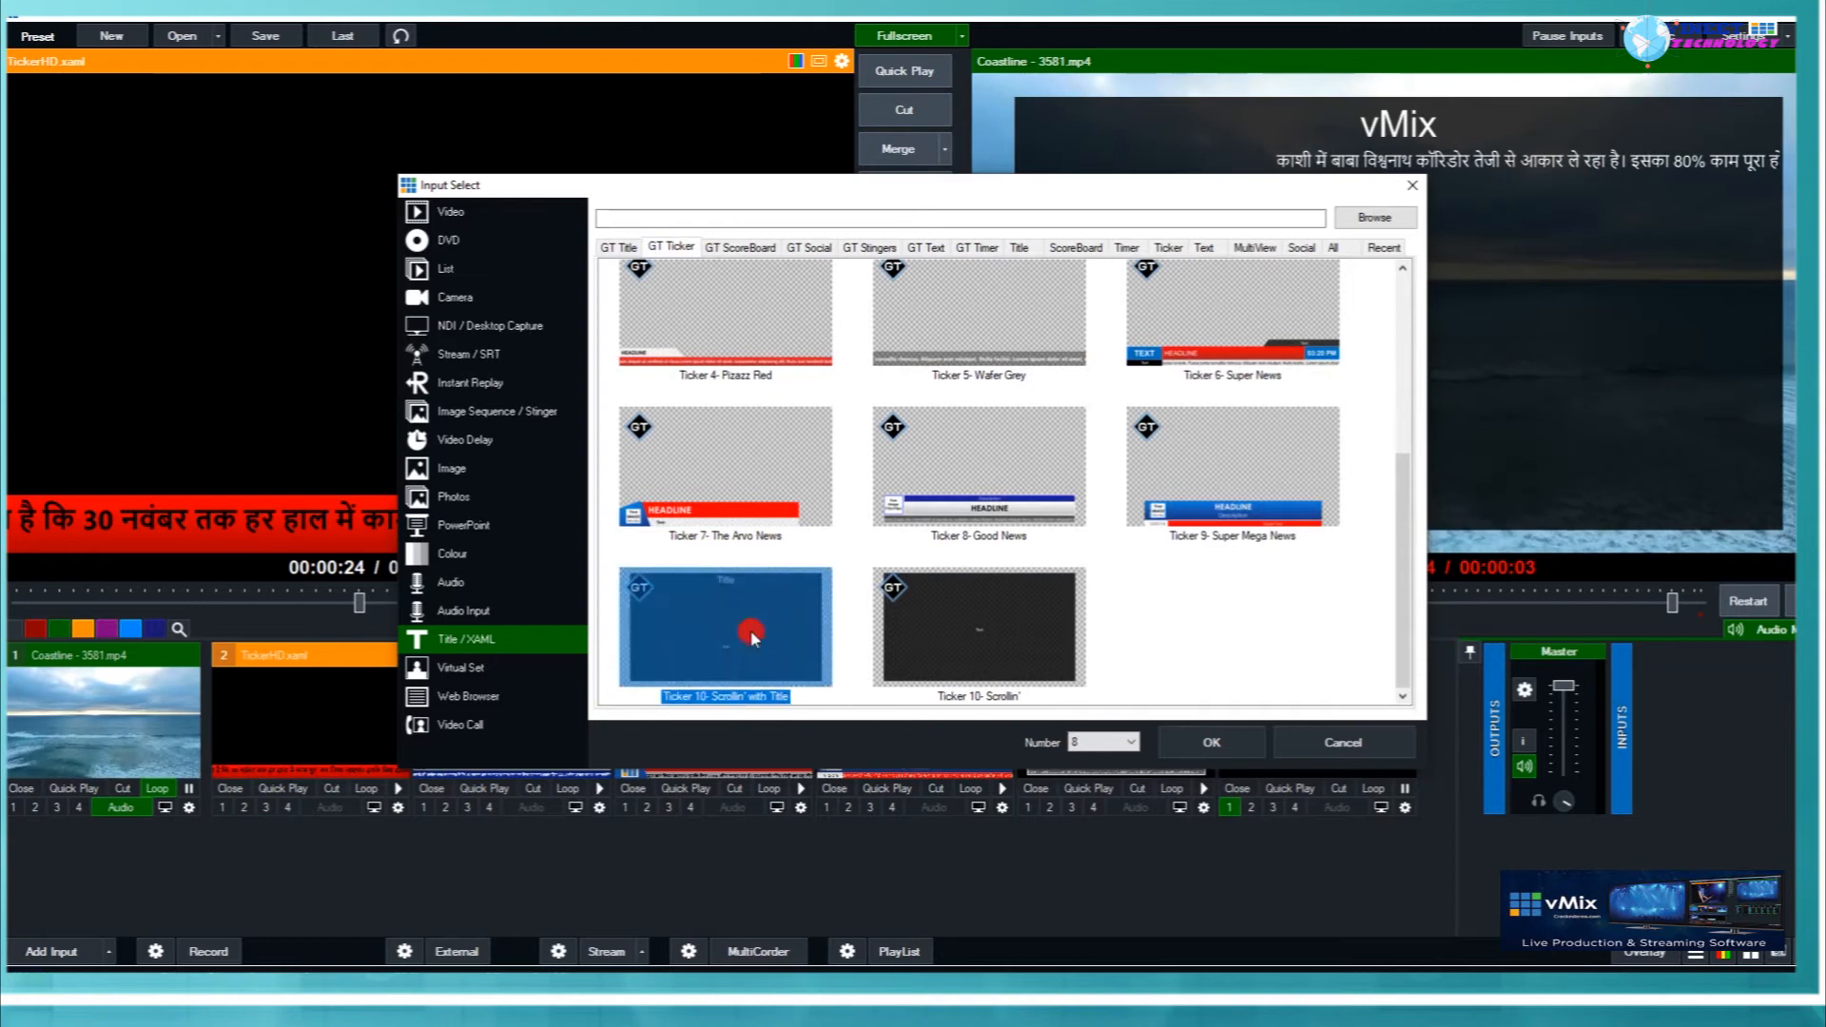
{"action": "left_click", "coordinate": [1196, 758]}
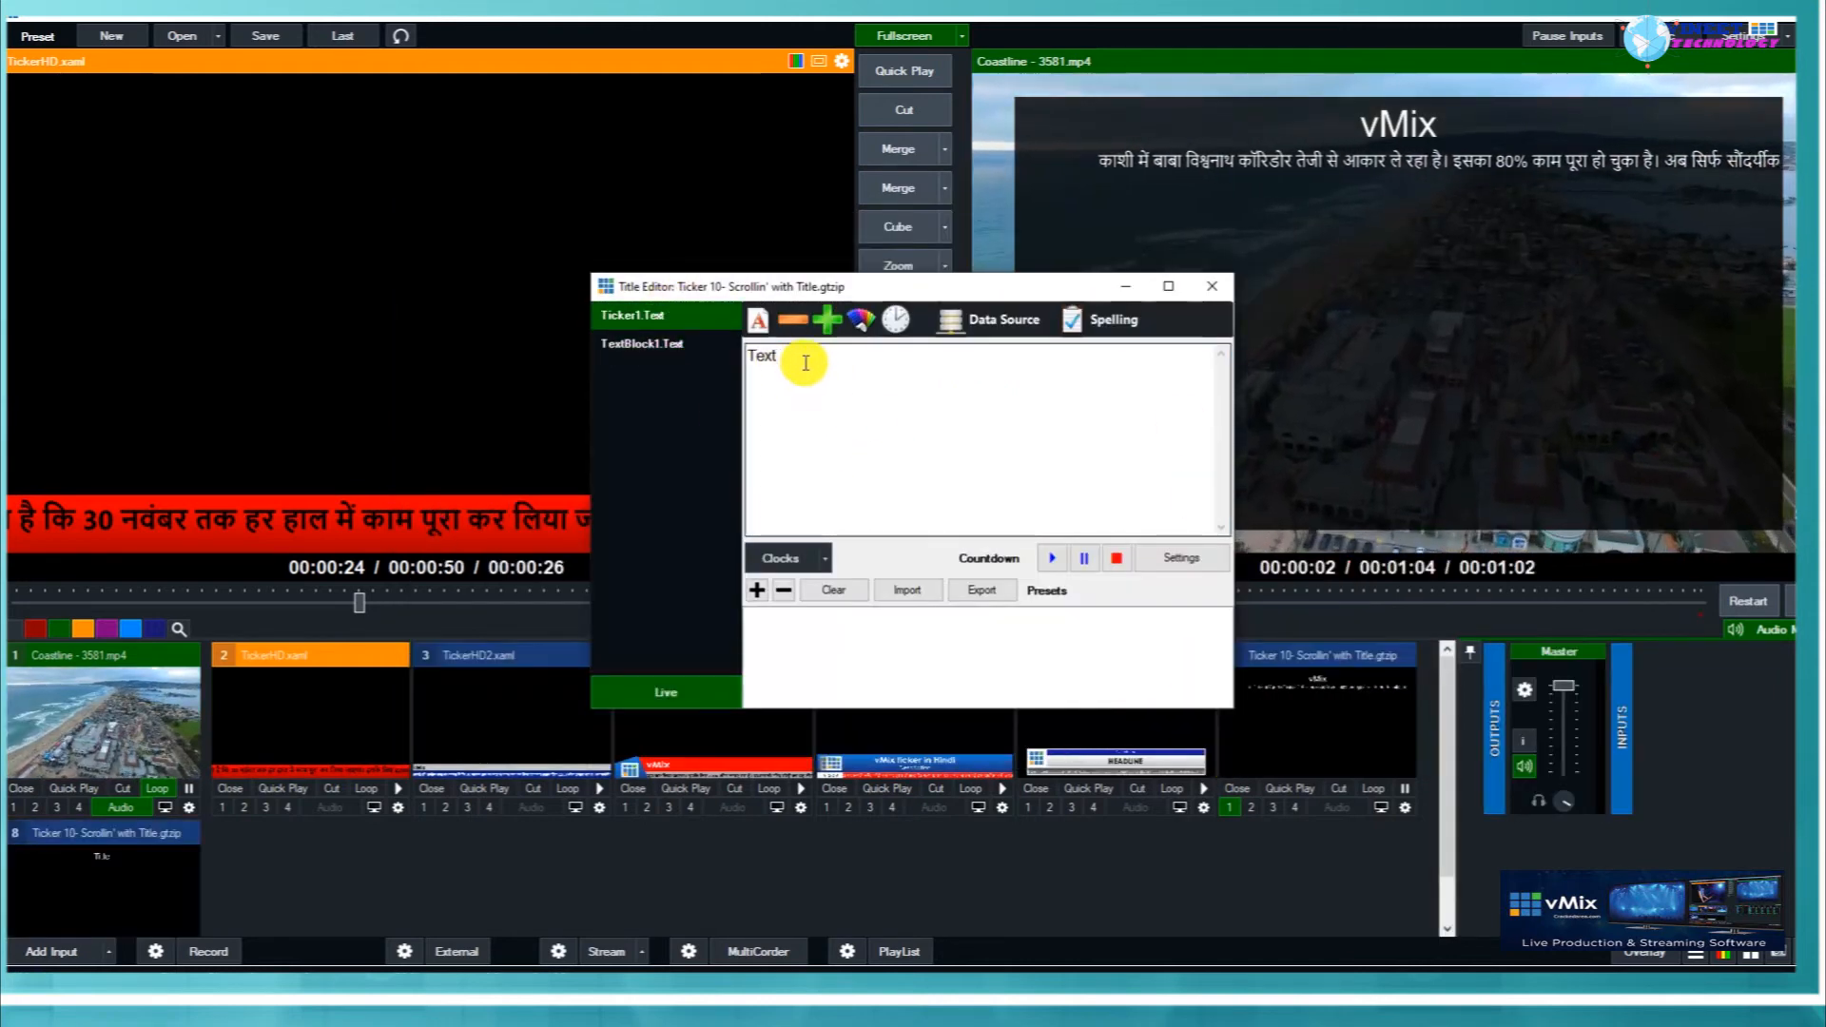
Paste the Hindi paragraph into input 8's Ticker1.Text and enter vMix as its TextBlock1.Text title.
{"action": "key", "text": "ctrl+v"}
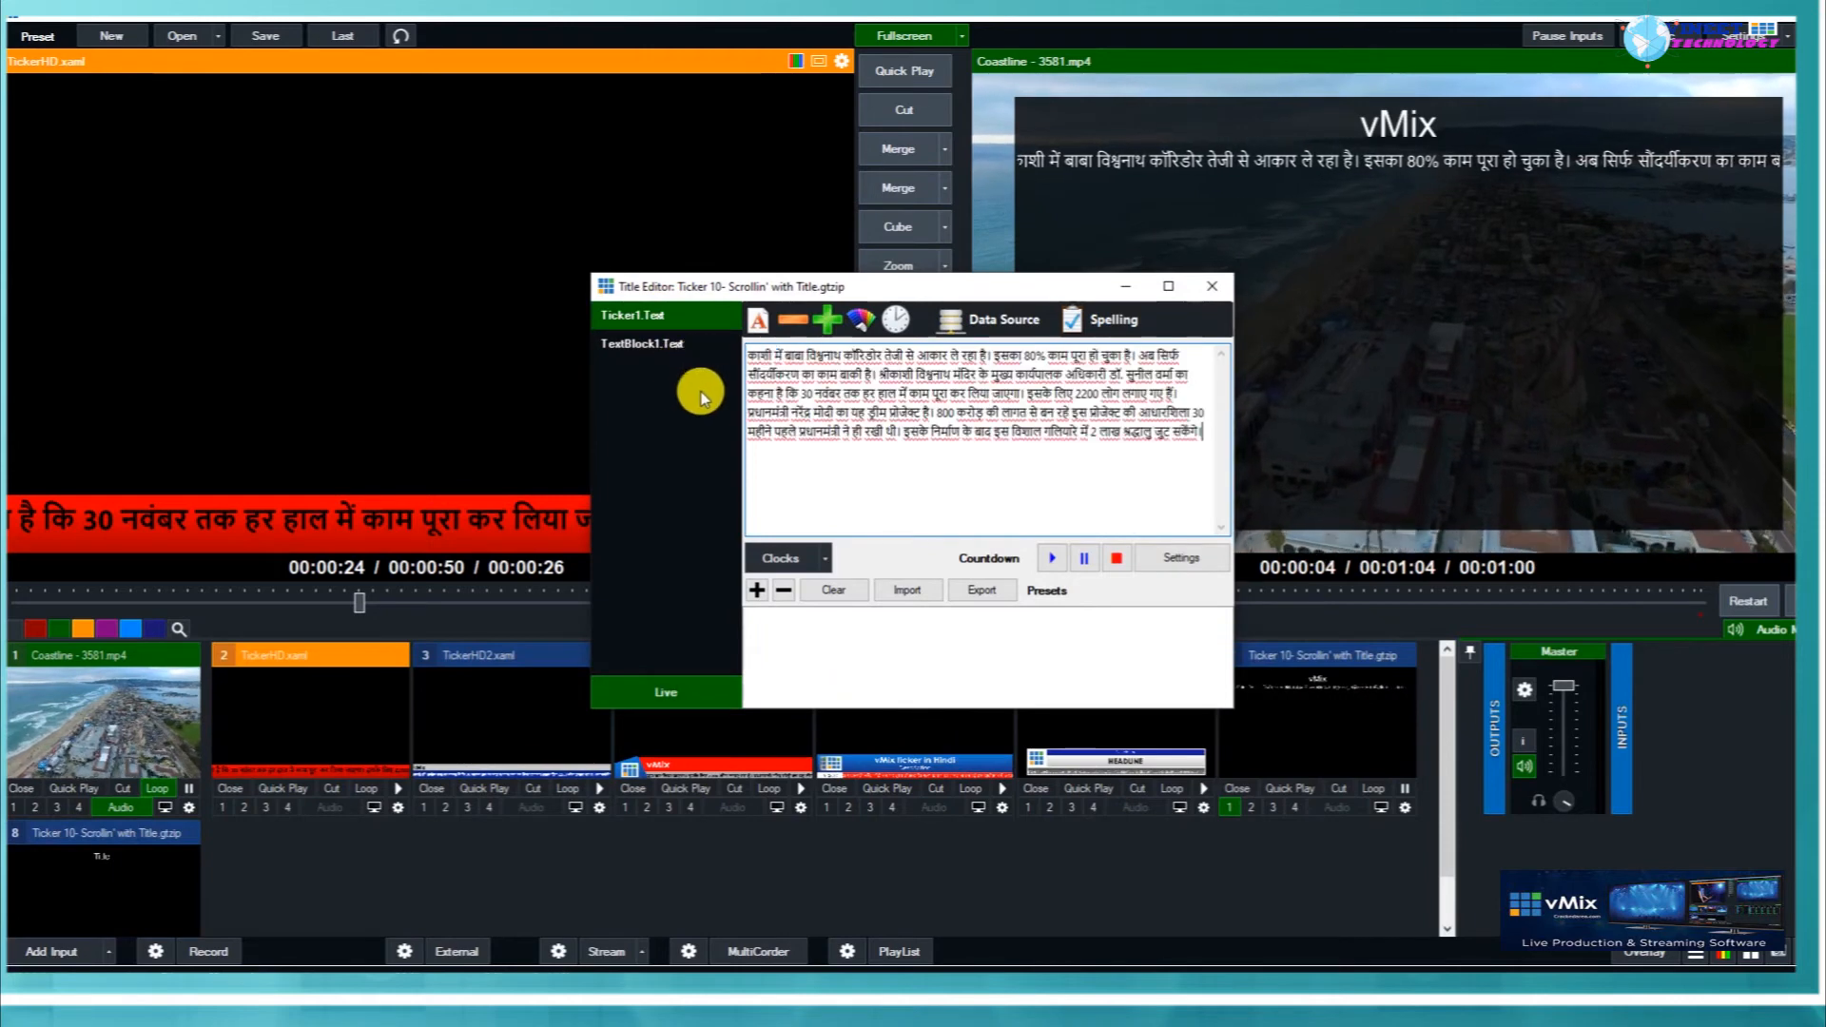
{"action": "left_click", "coordinate": [644, 348]}
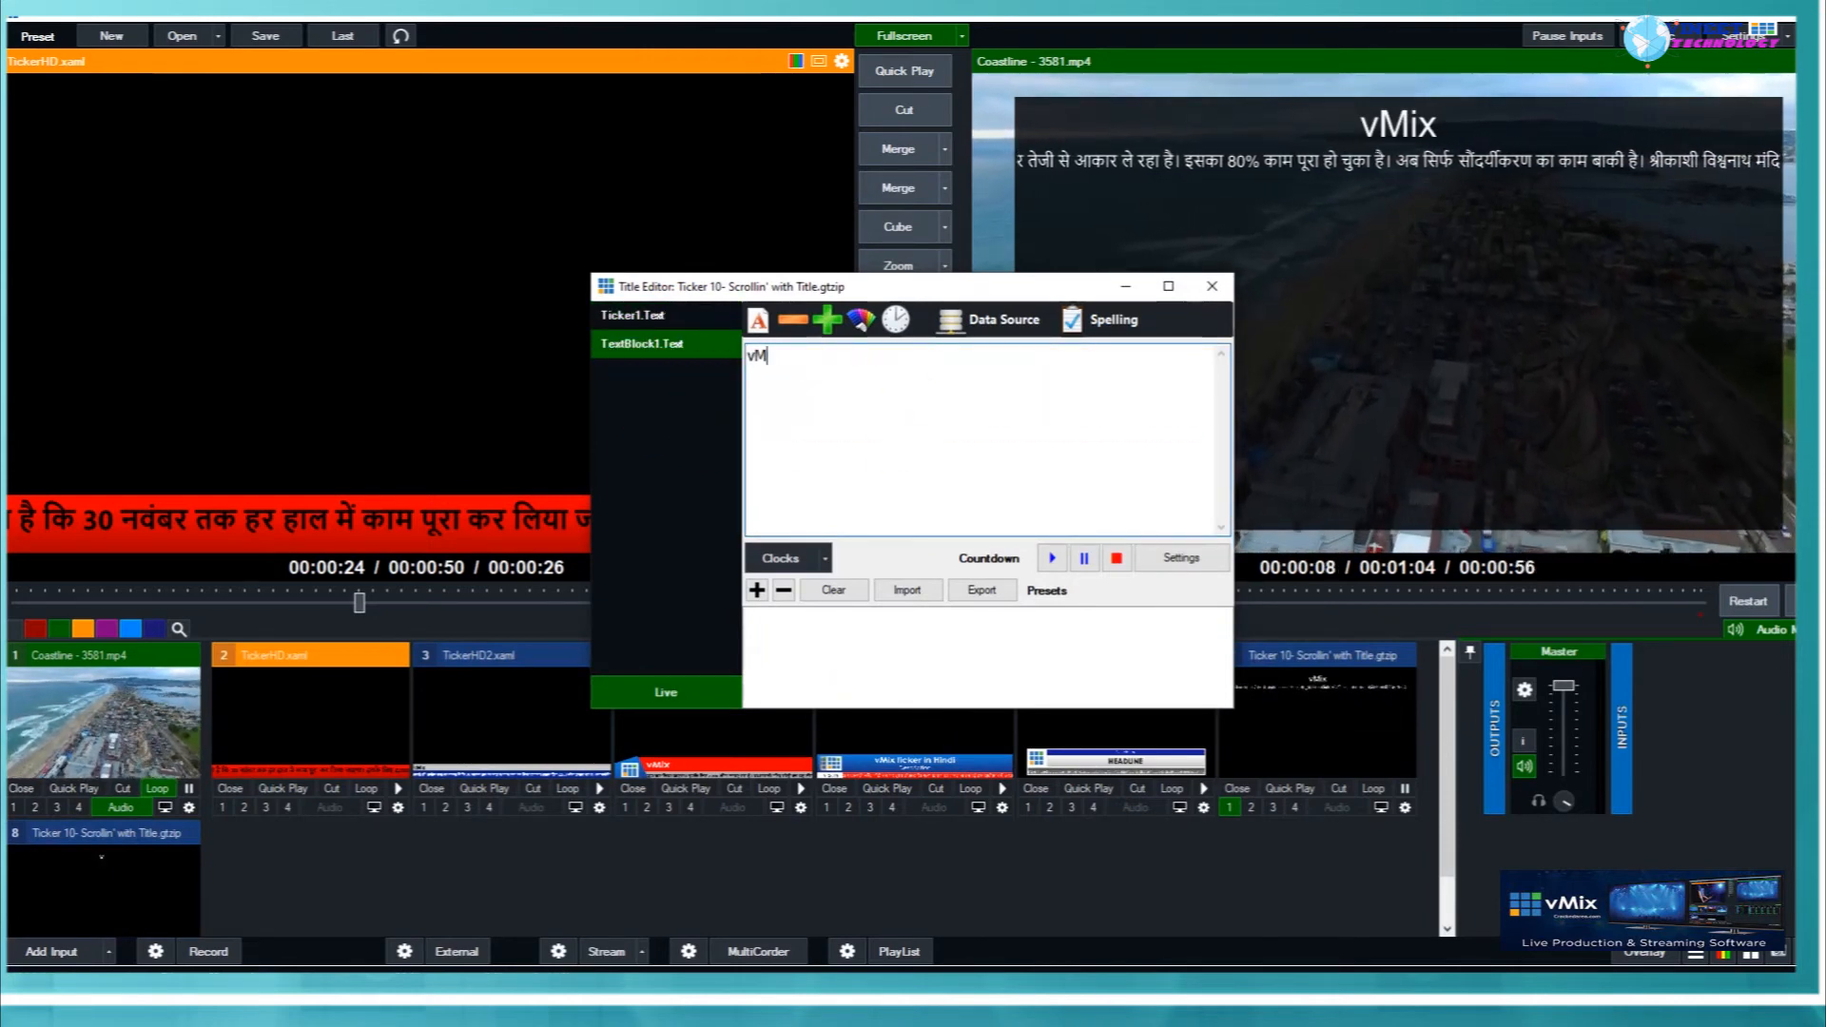
Colour input 8's vMix title pink and close the title editor.
{"action": "left_click", "coordinate": [862, 324]}
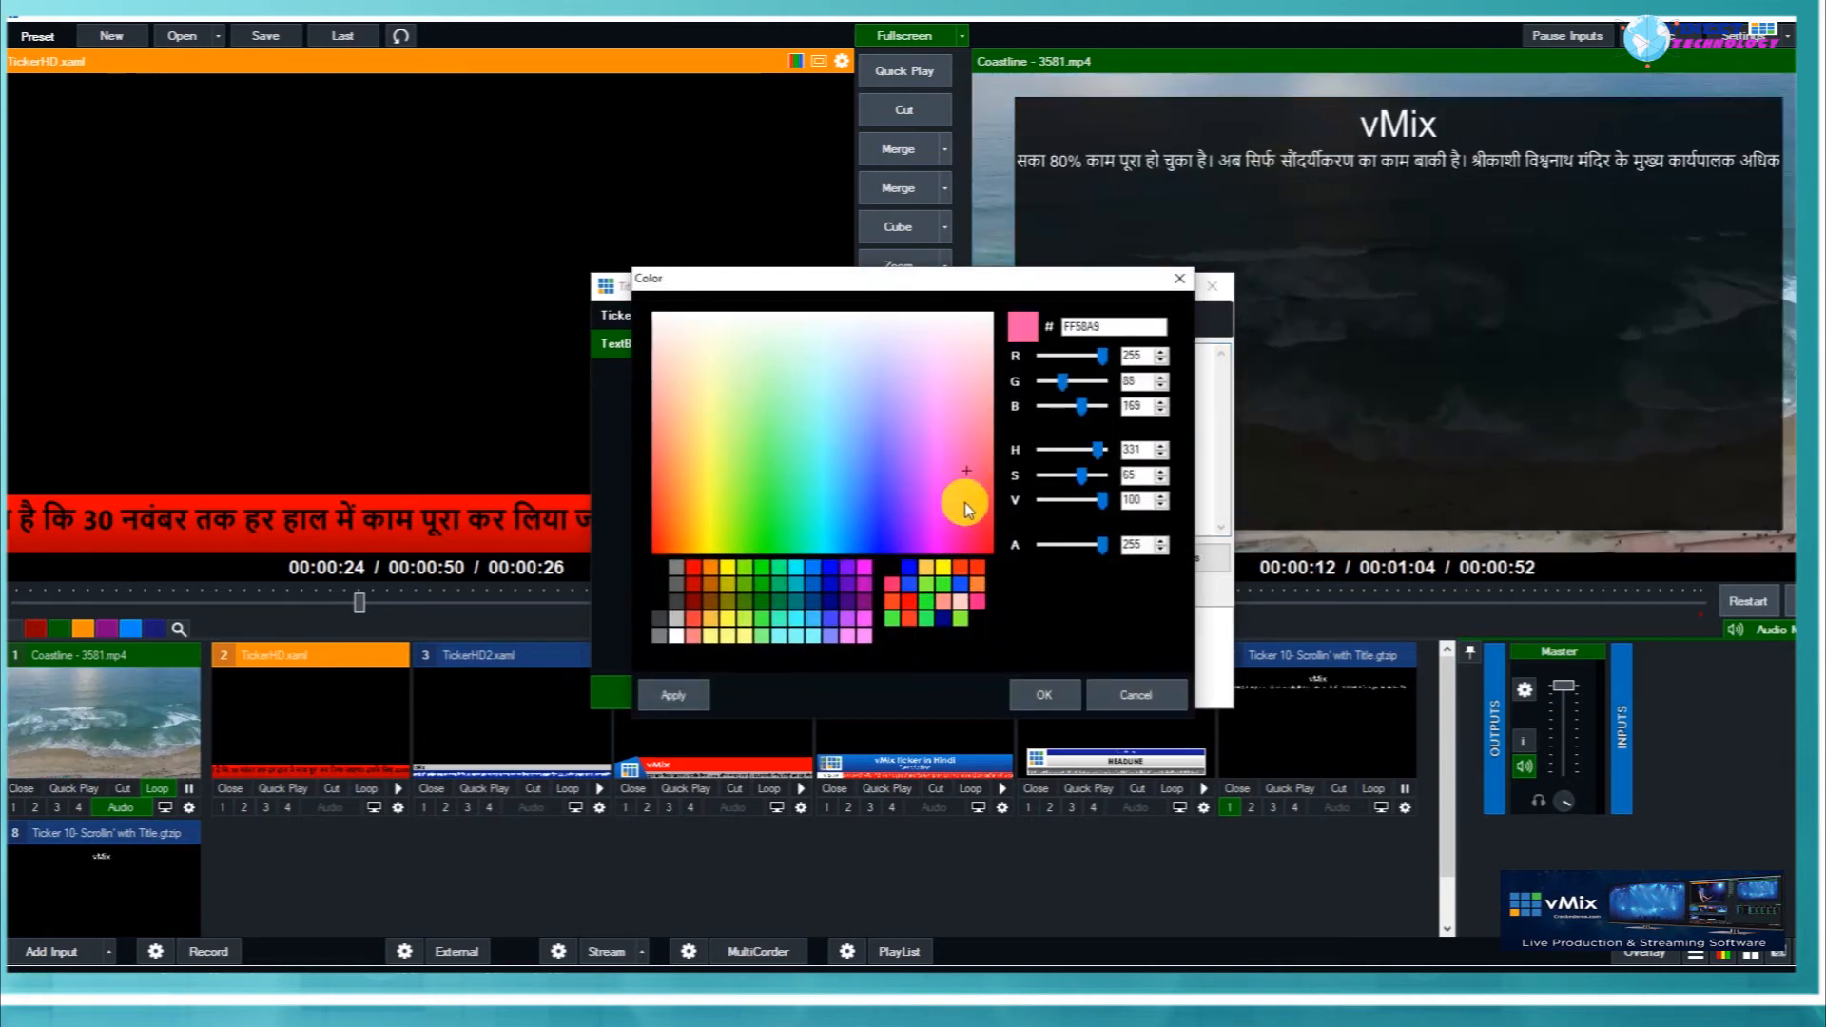
{"action": "left_click", "coordinate": [1051, 695]}
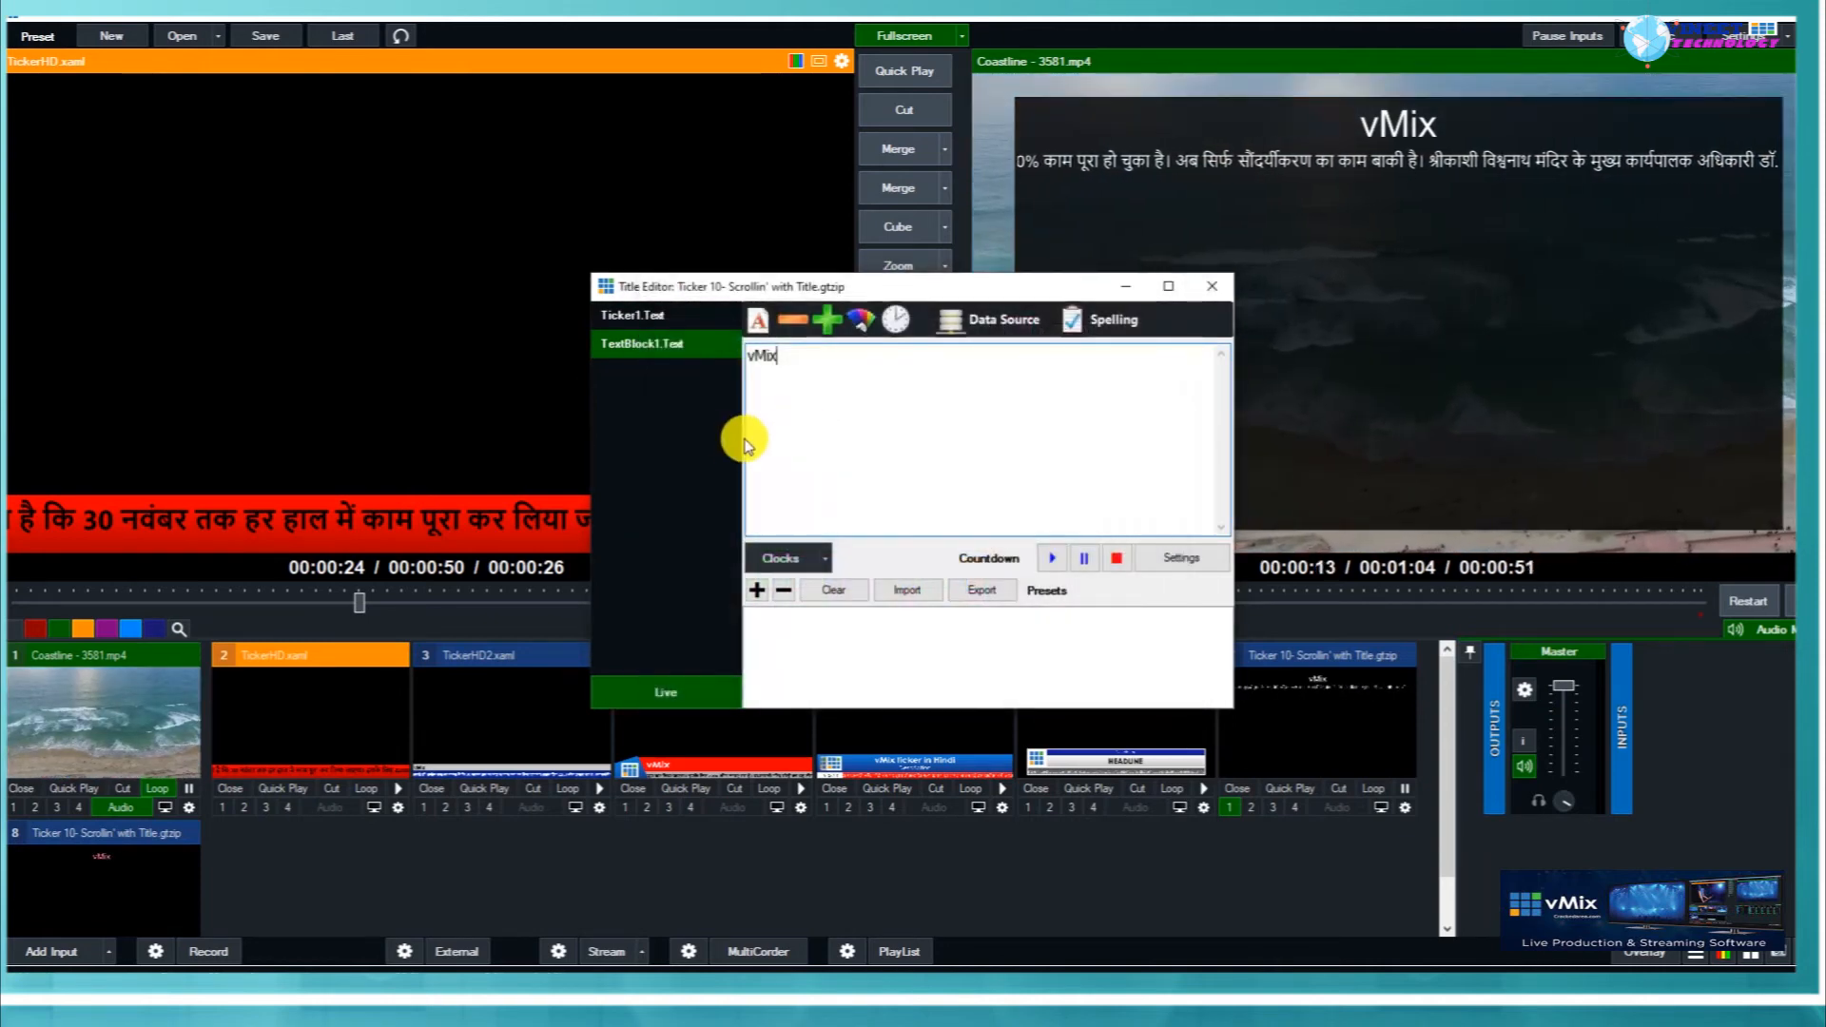
{"action": "left_click", "coordinate": [669, 321]}
{"action": "left_click", "coordinate": [639, 342]}
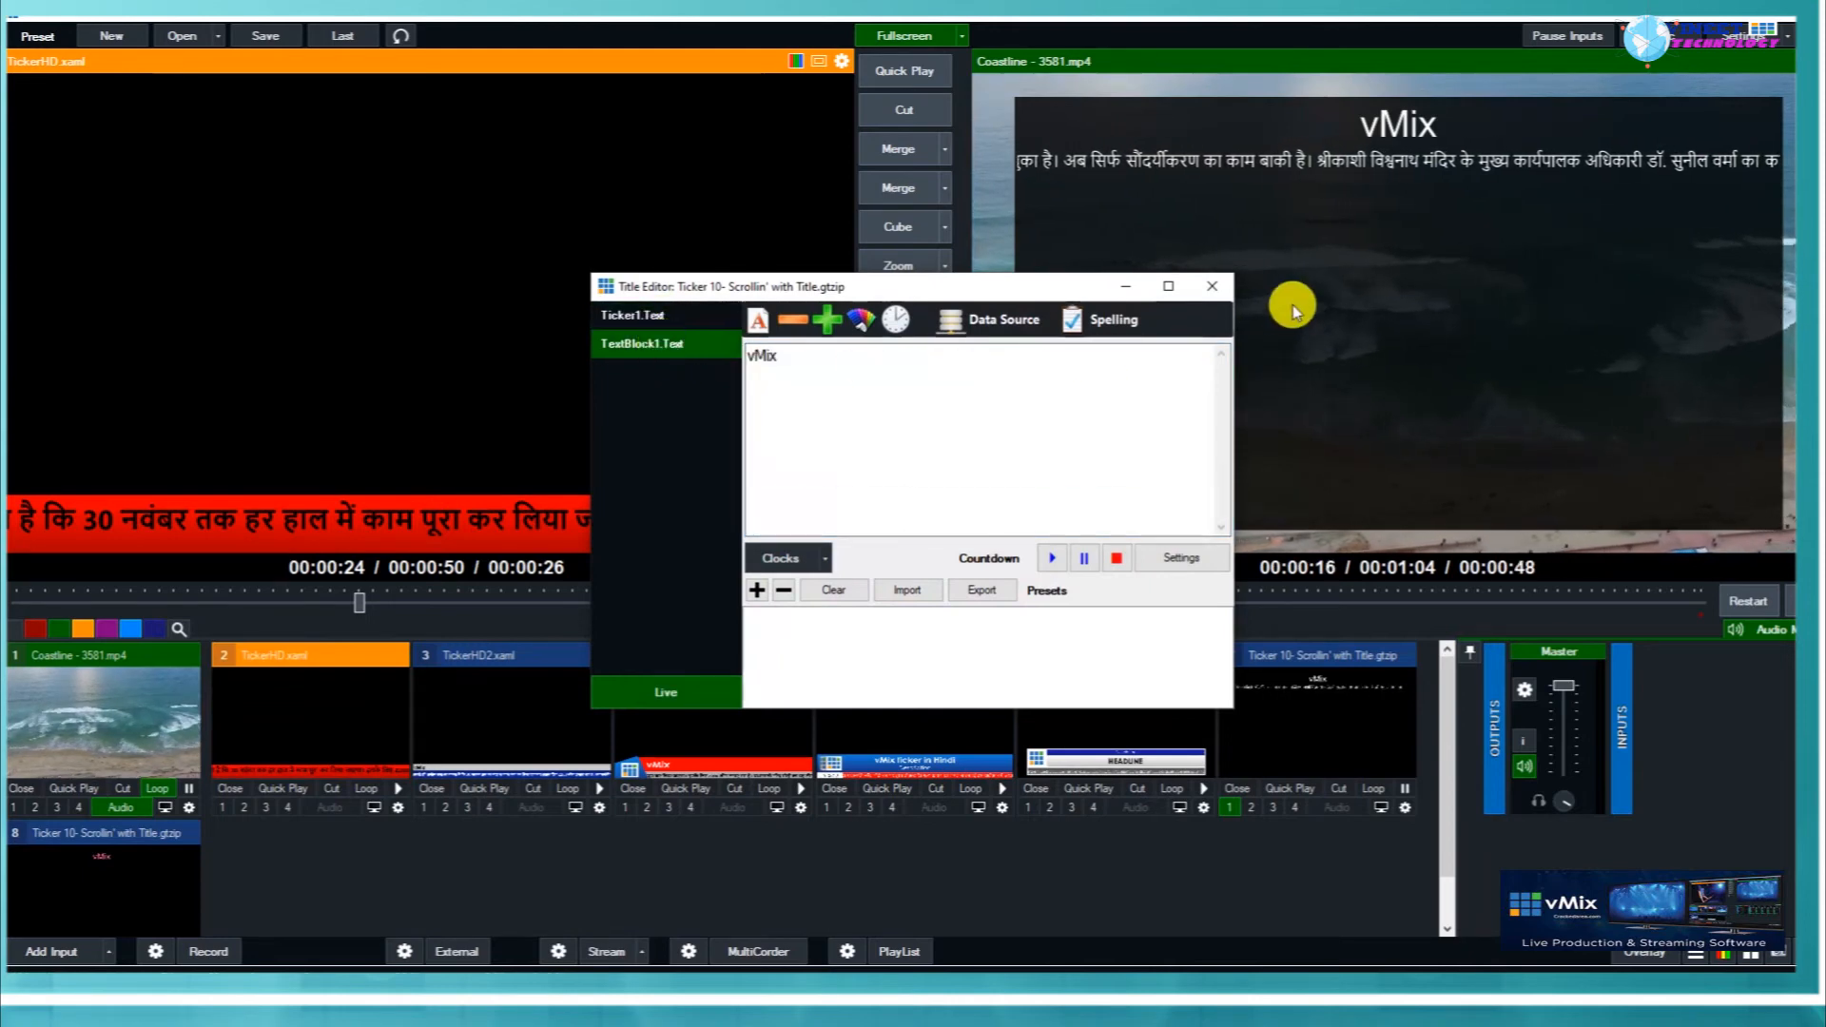
{"action": "left_click", "coordinate": [1206, 289]}
Show input 8, the Ticker 10- Scrollin' with Title copy with the pink title, on overlay channel 1.
{"action": "scroll", "coordinate": [1179, 816], "scroll_direction": "down", "scroll_amount": 1}
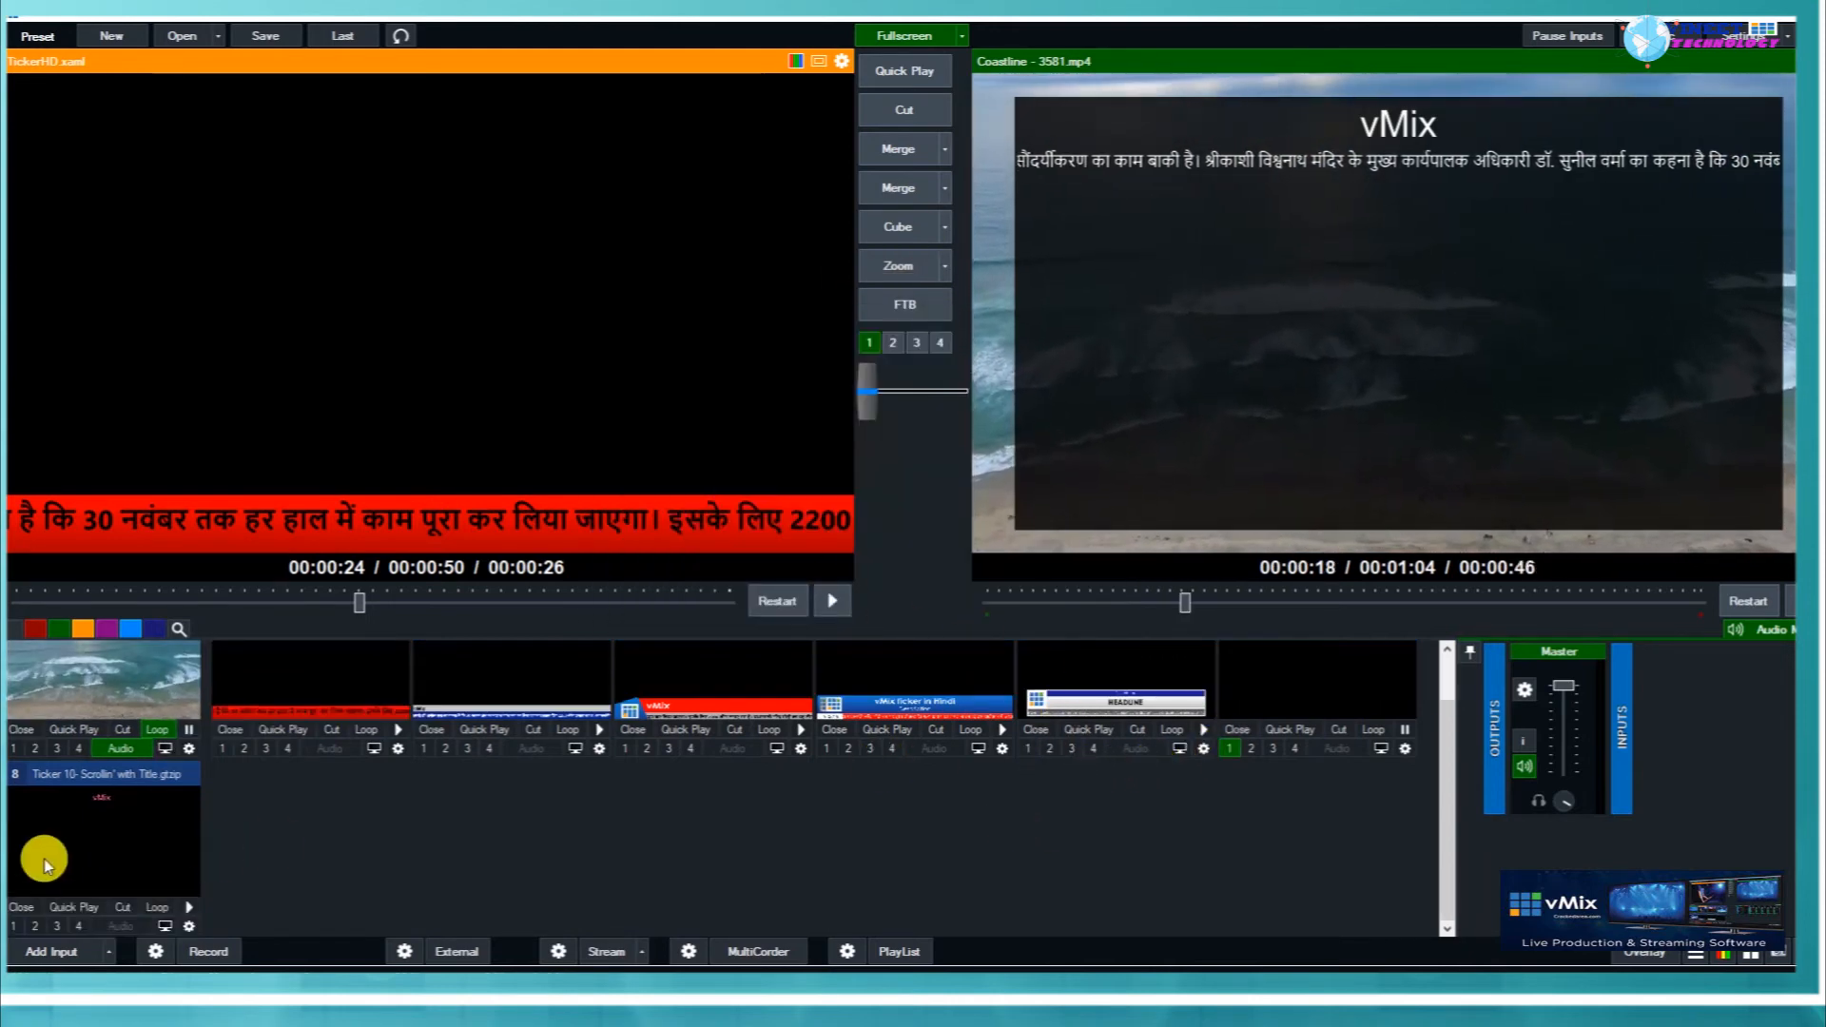
{"action": "left_click", "coordinate": [186, 911]}
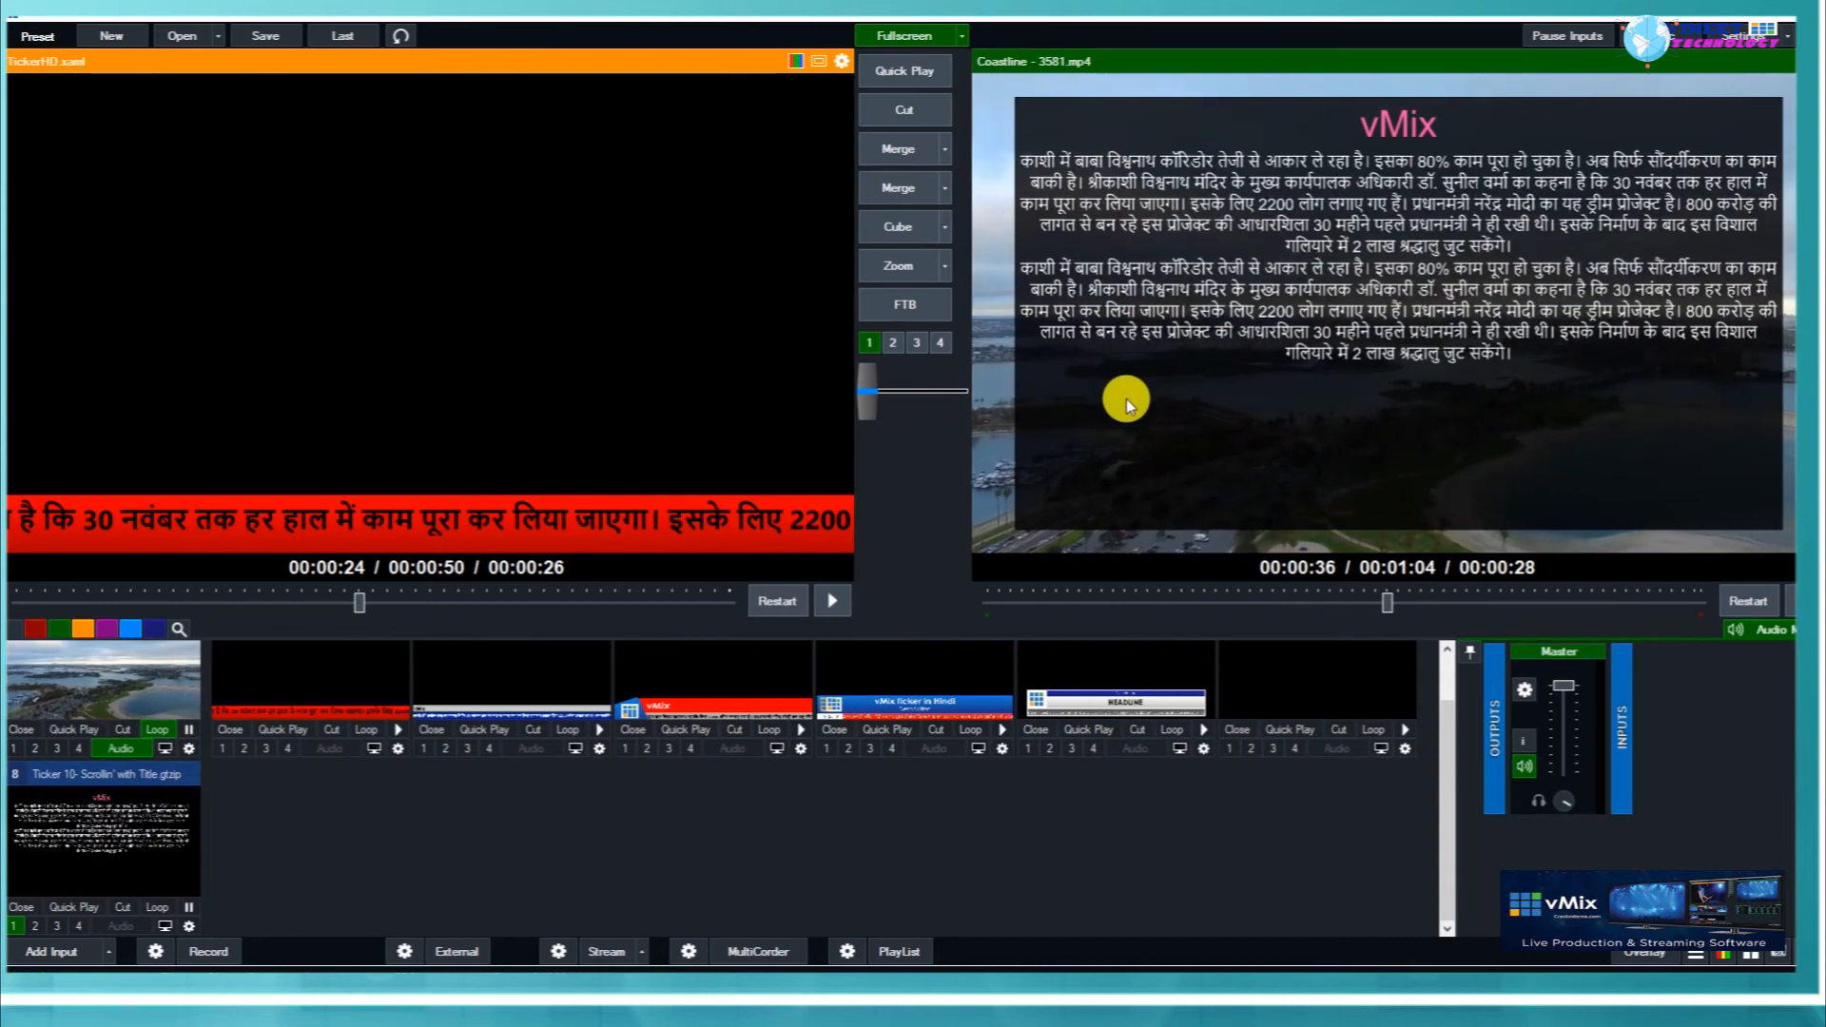
Run TransitionOut on input 8's live ticker and bring it back with TransitionIn.
{"action": "right_click", "coordinate": [120, 835]}
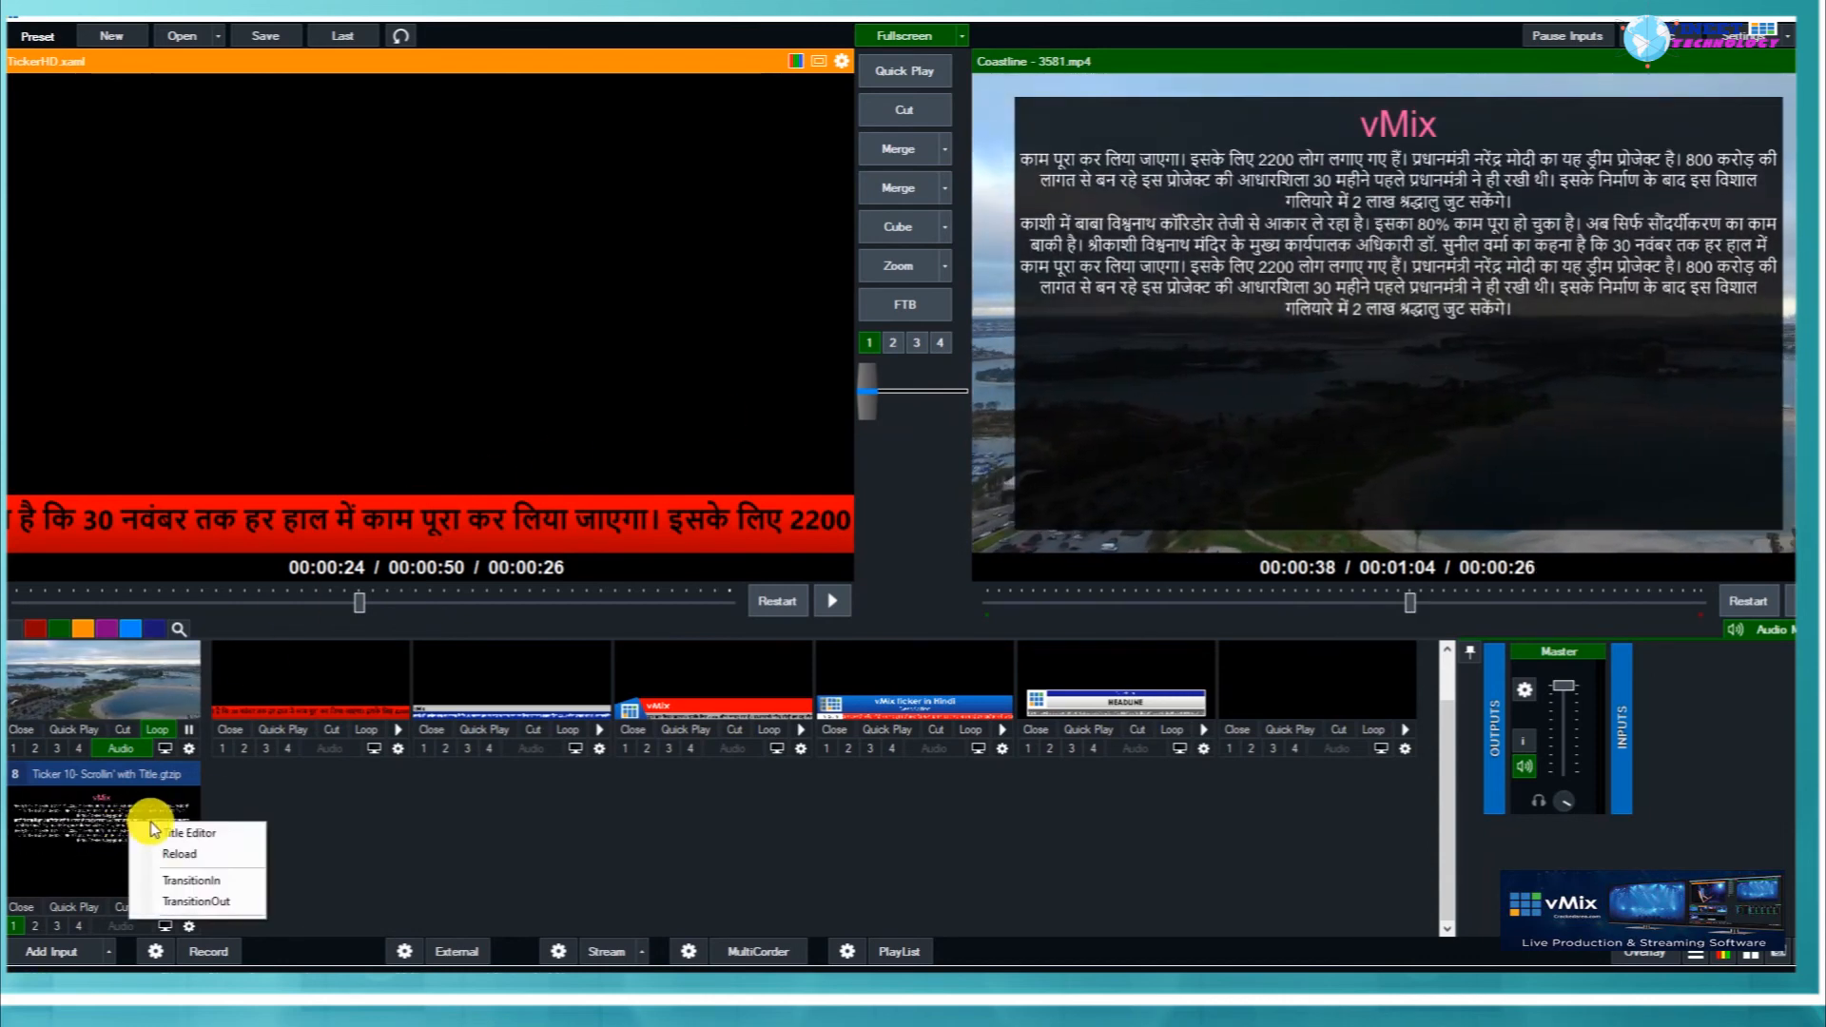
{"action": "left_click", "coordinate": [157, 842]}
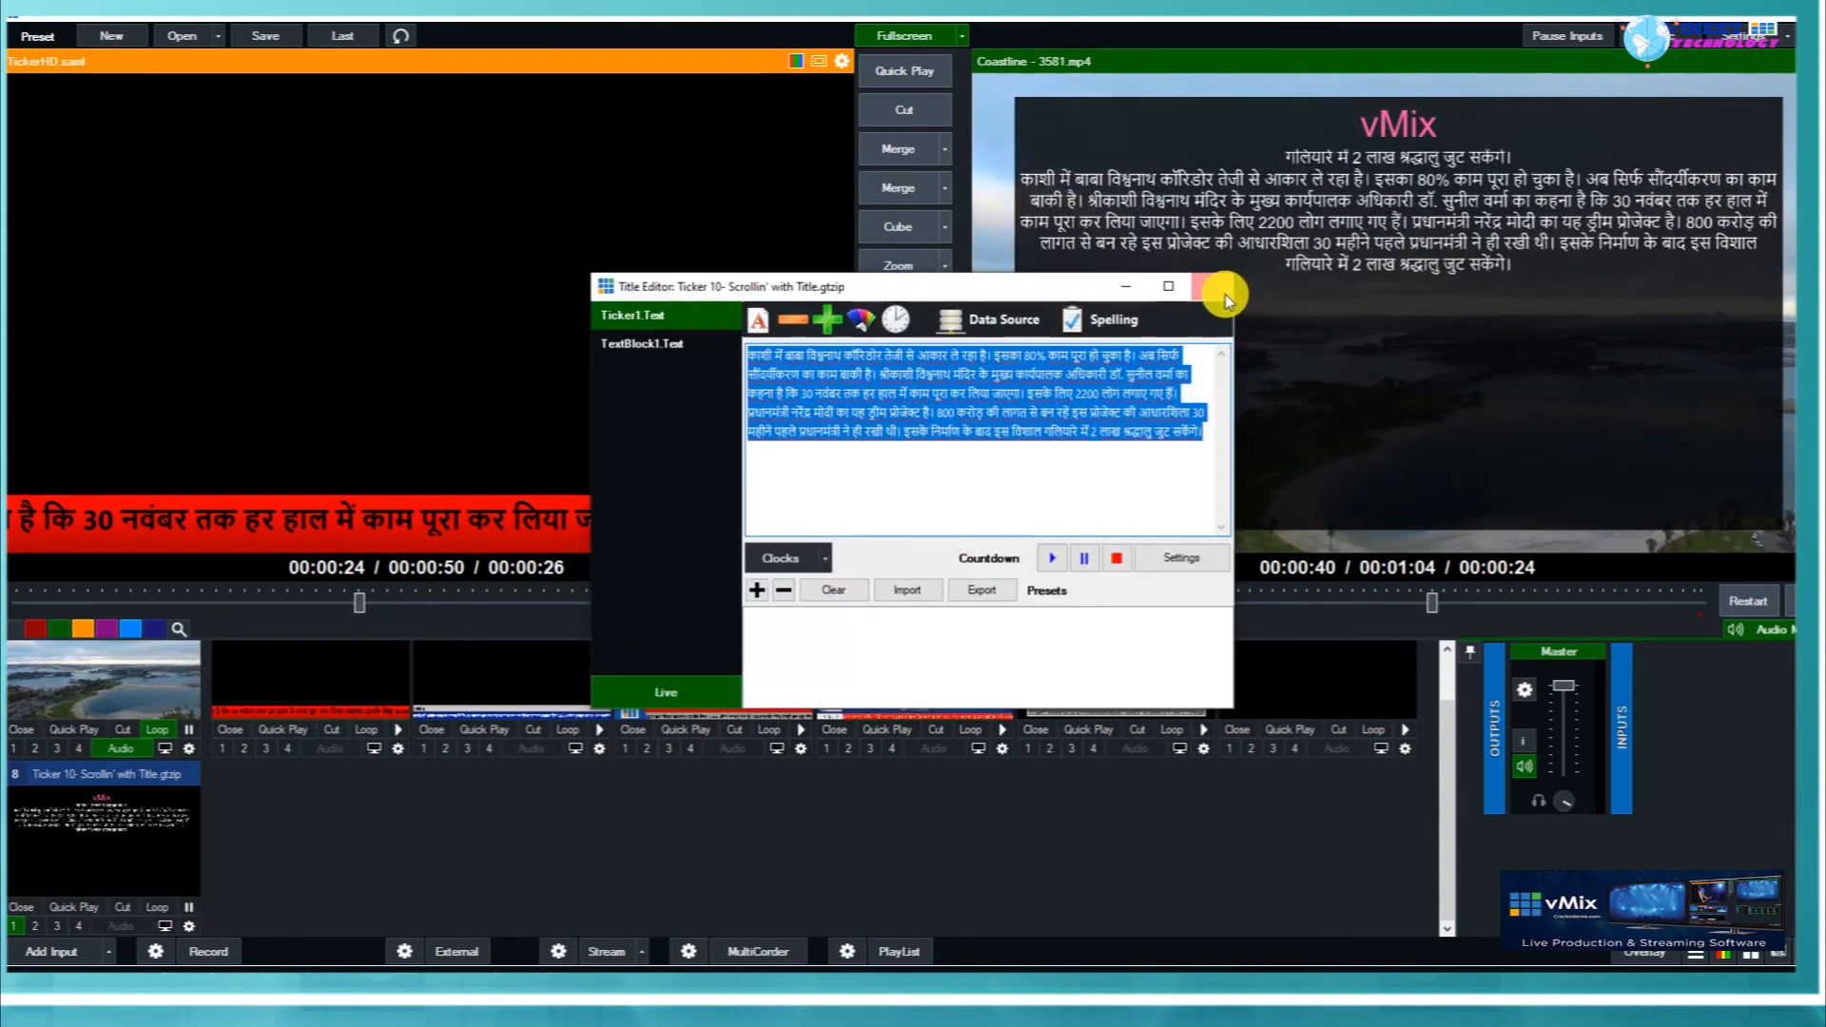
{"action": "left_click", "coordinate": [1212, 286]}
{"action": "right_click", "coordinate": [125, 841]}
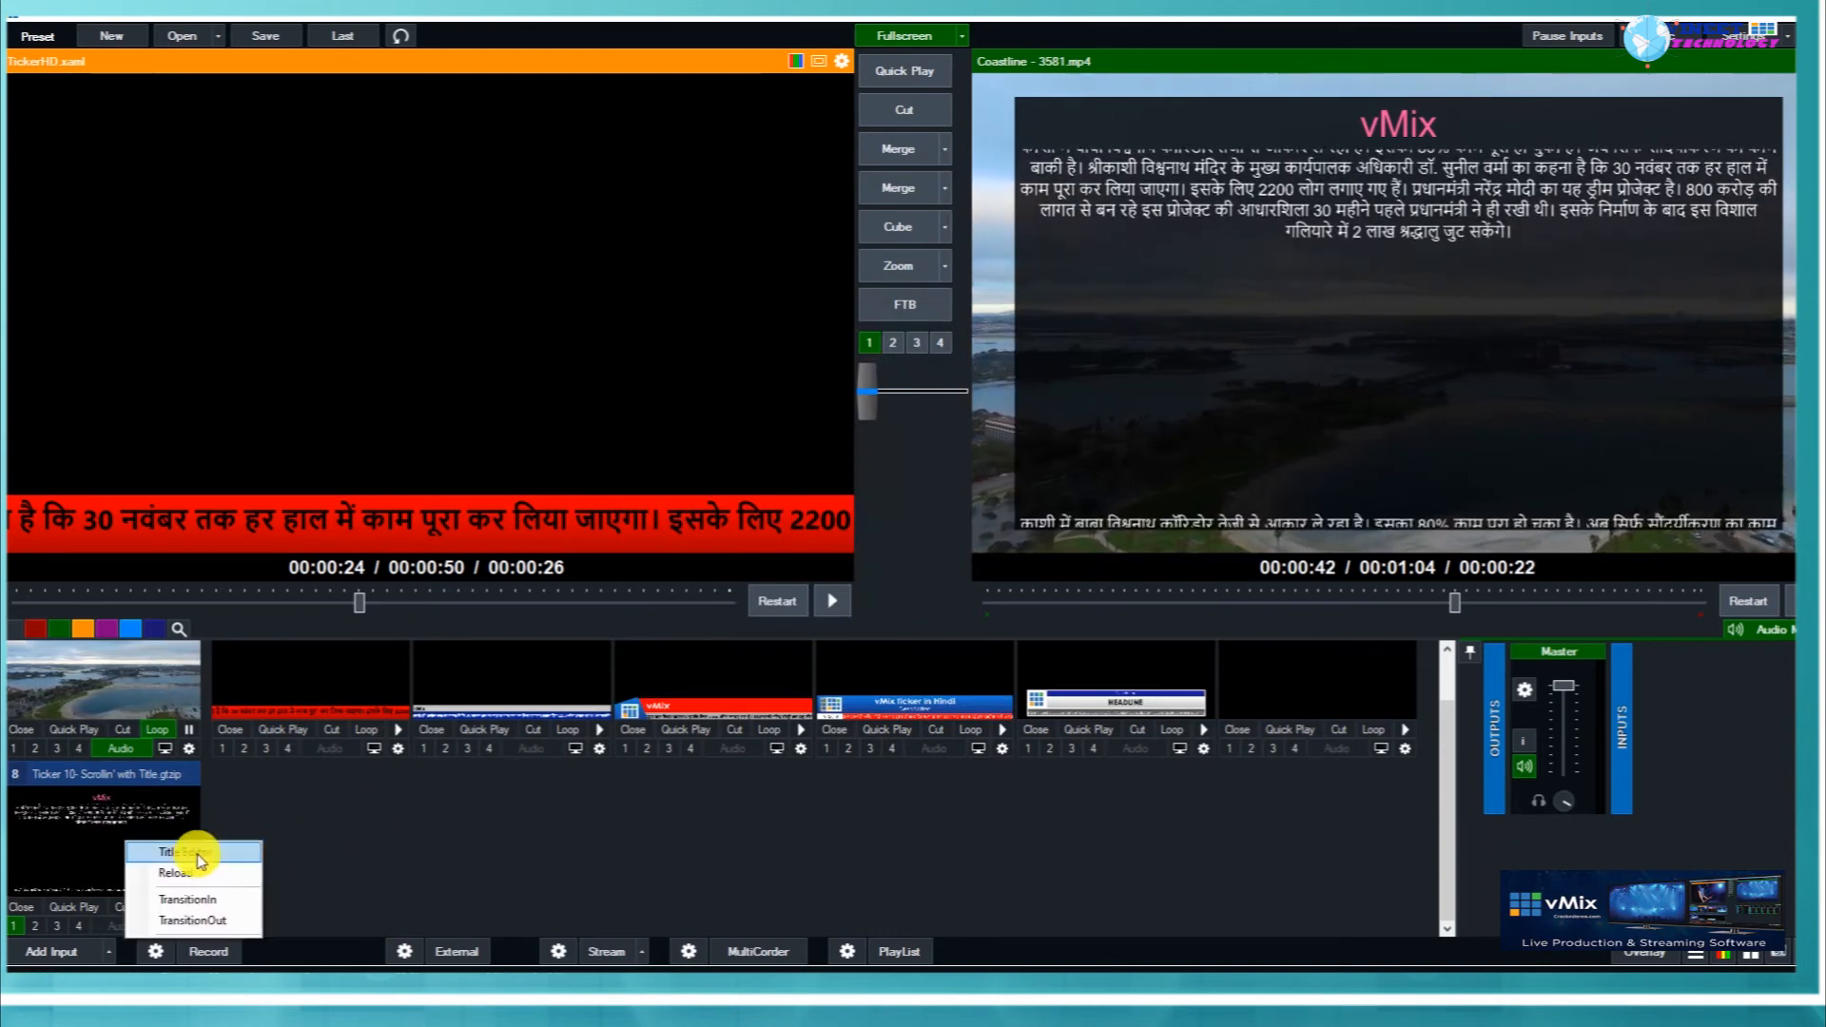
{"action": "left_click", "coordinate": [190, 922]}
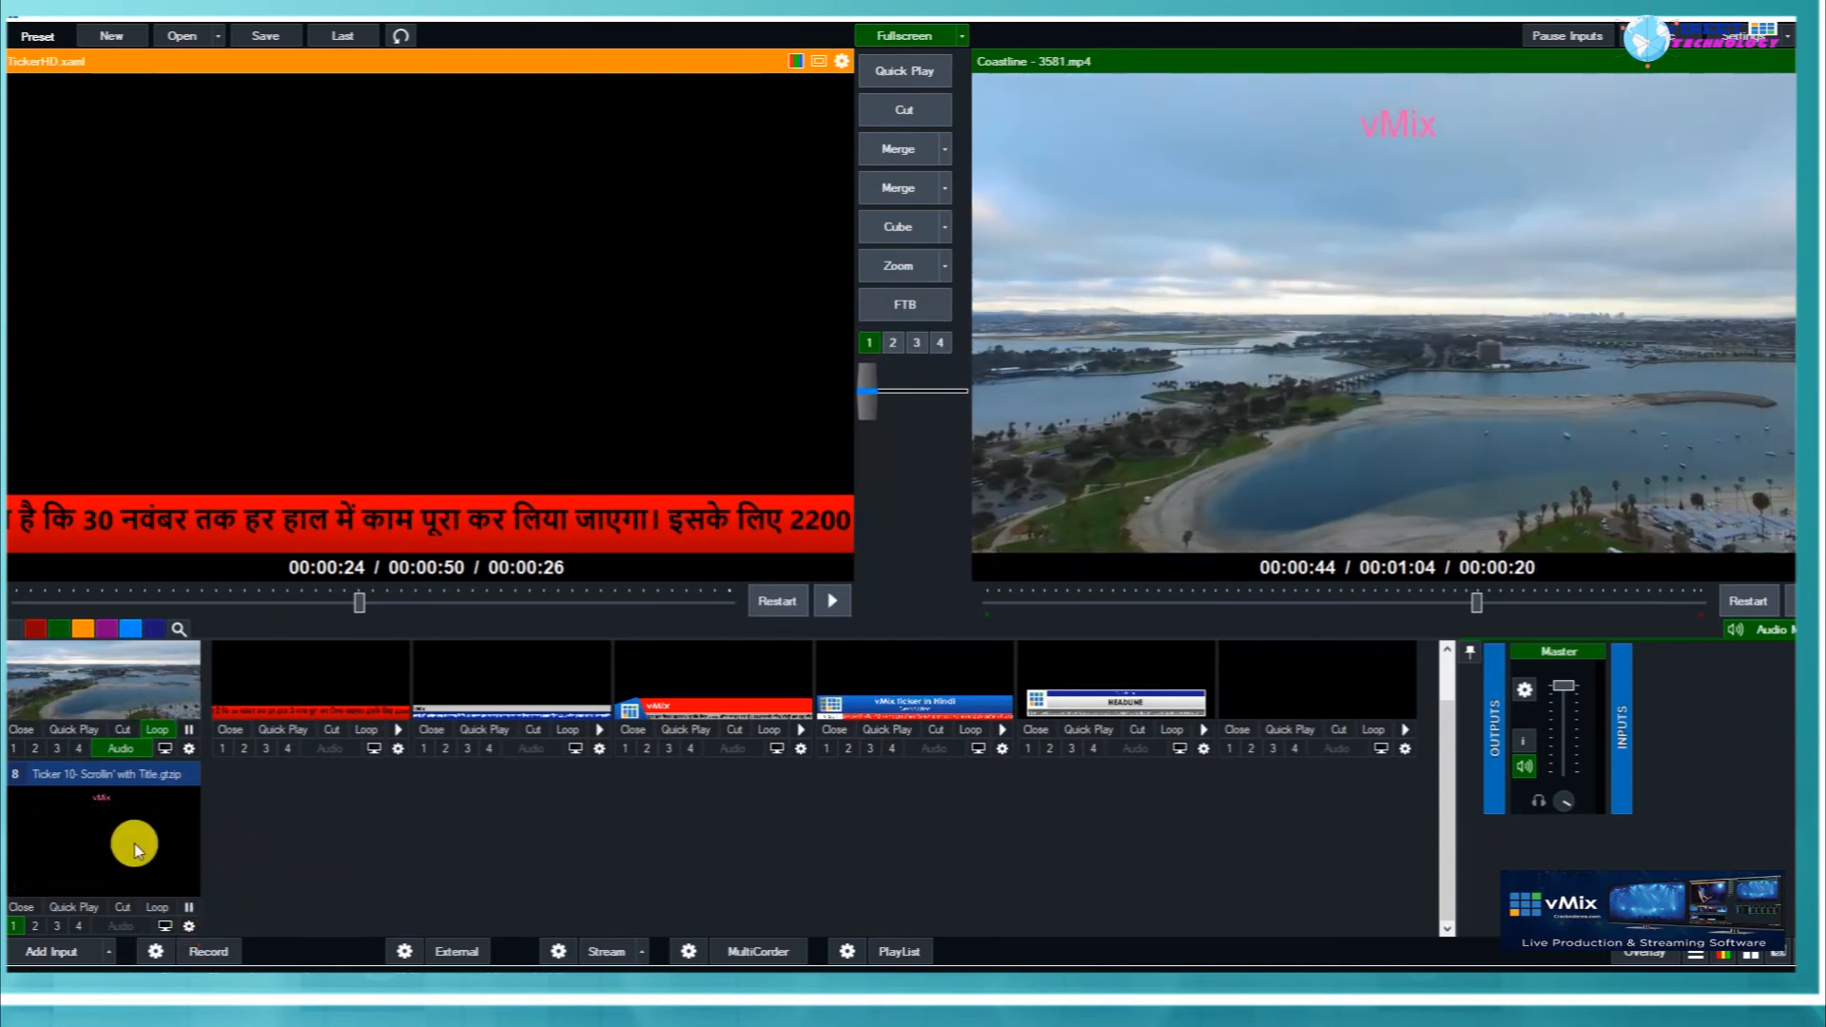
{"action": "left_click", "coordinate": [186, 903]}
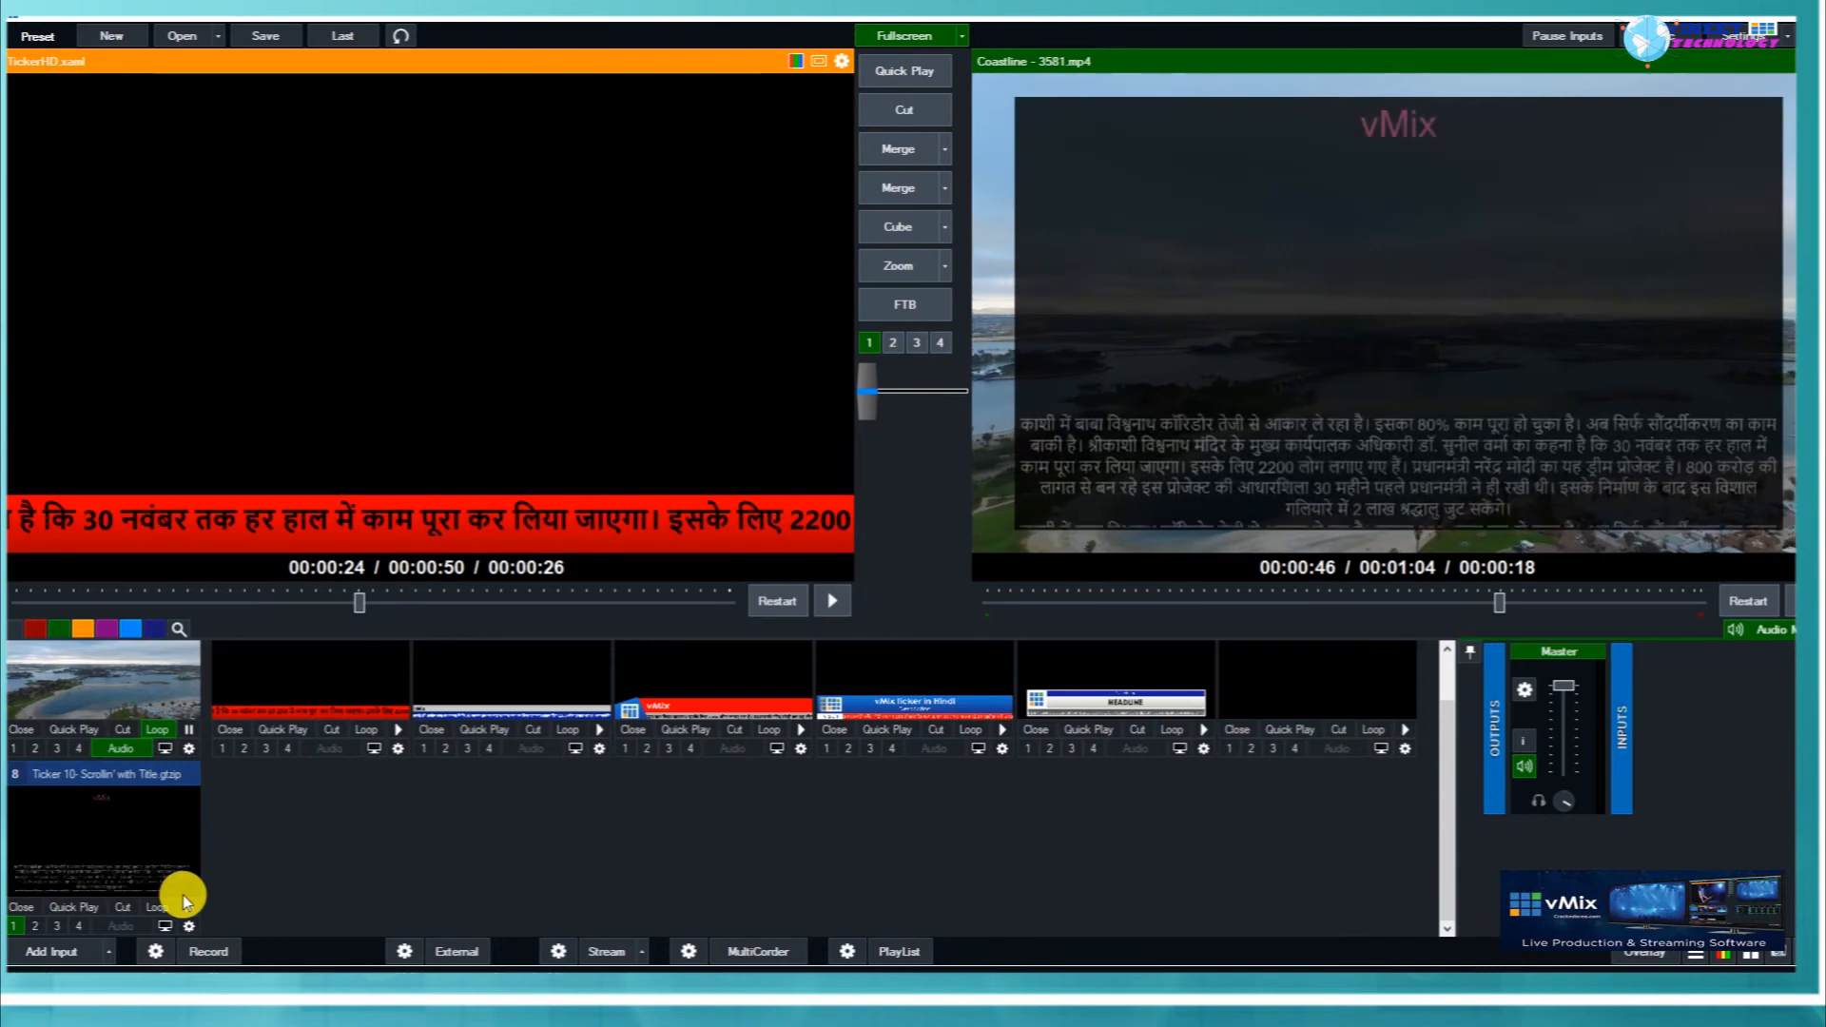
Switch overlay channel 1 through TickerHD, TickerHD2, Ticker 7, Ticker 9, Ticker 8 and both Ticker 10 inputs in turn, ending on input 8.
{"action": "scroll", "coordinate": [694, 860], "scroll_direction": "up", "scroll_amount": 1}
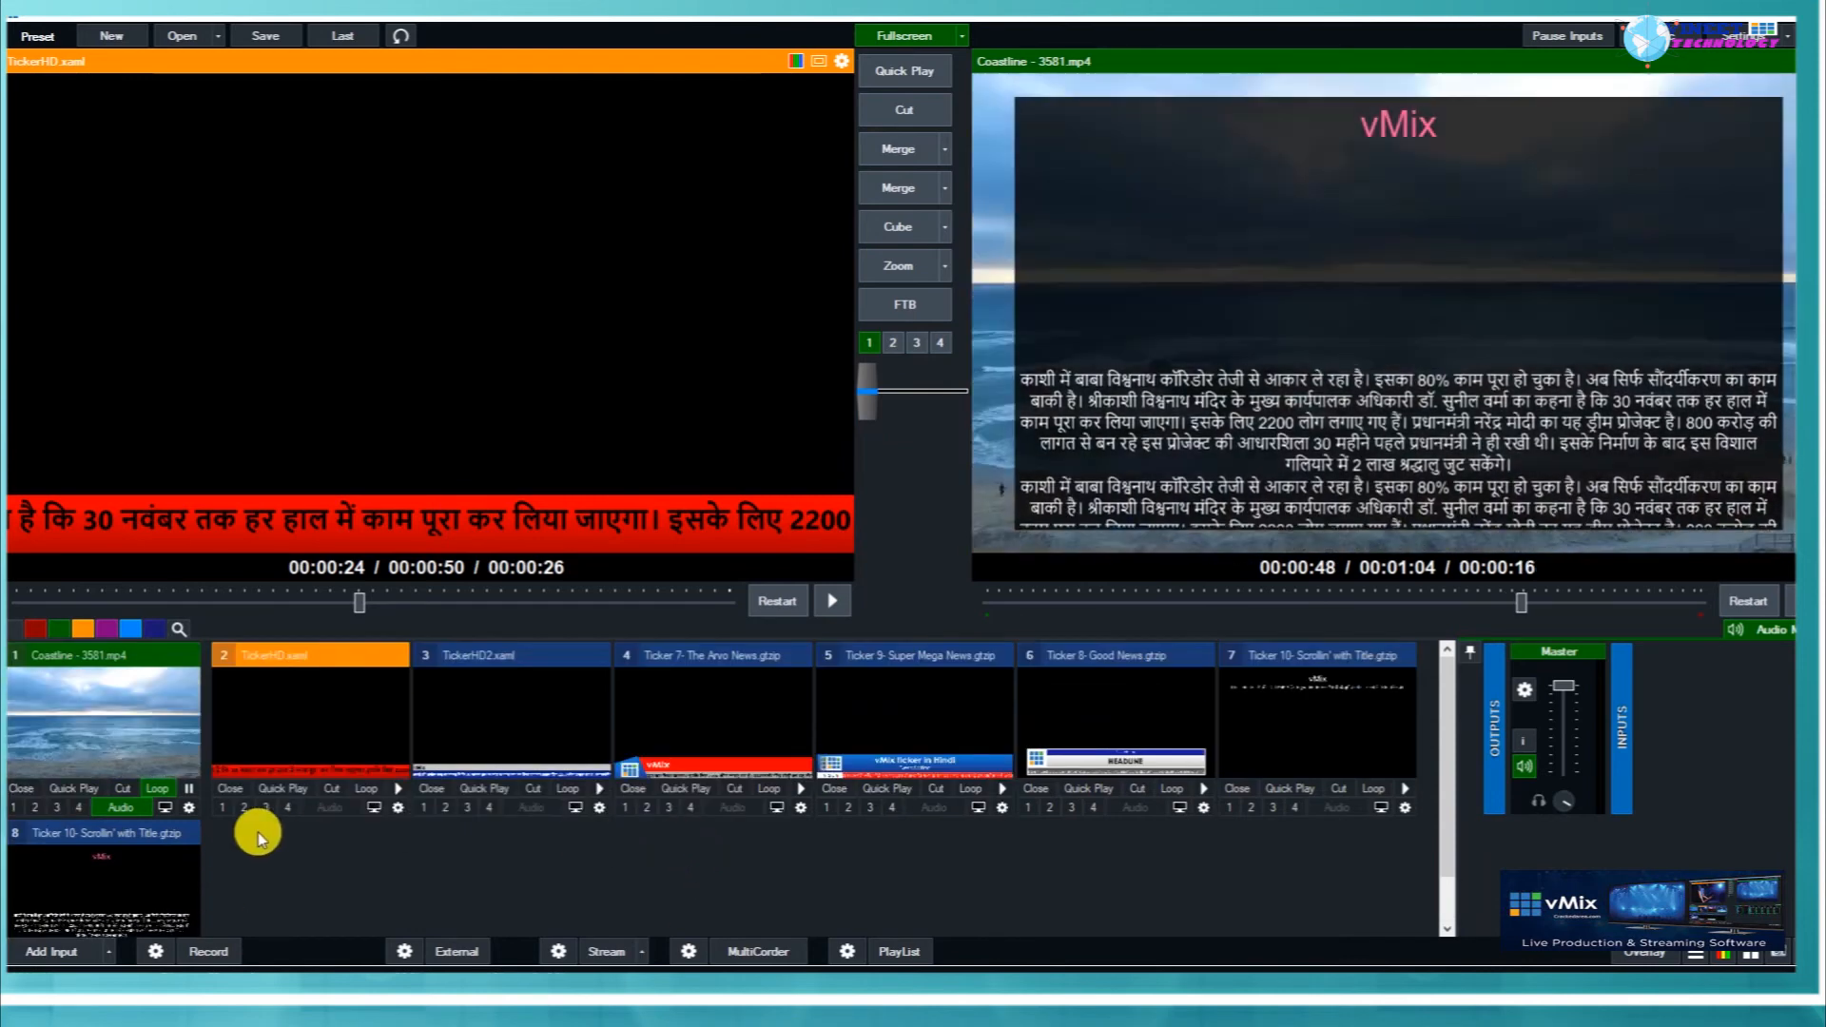
{"action": "left_click", "coordinate": [219, 808]}
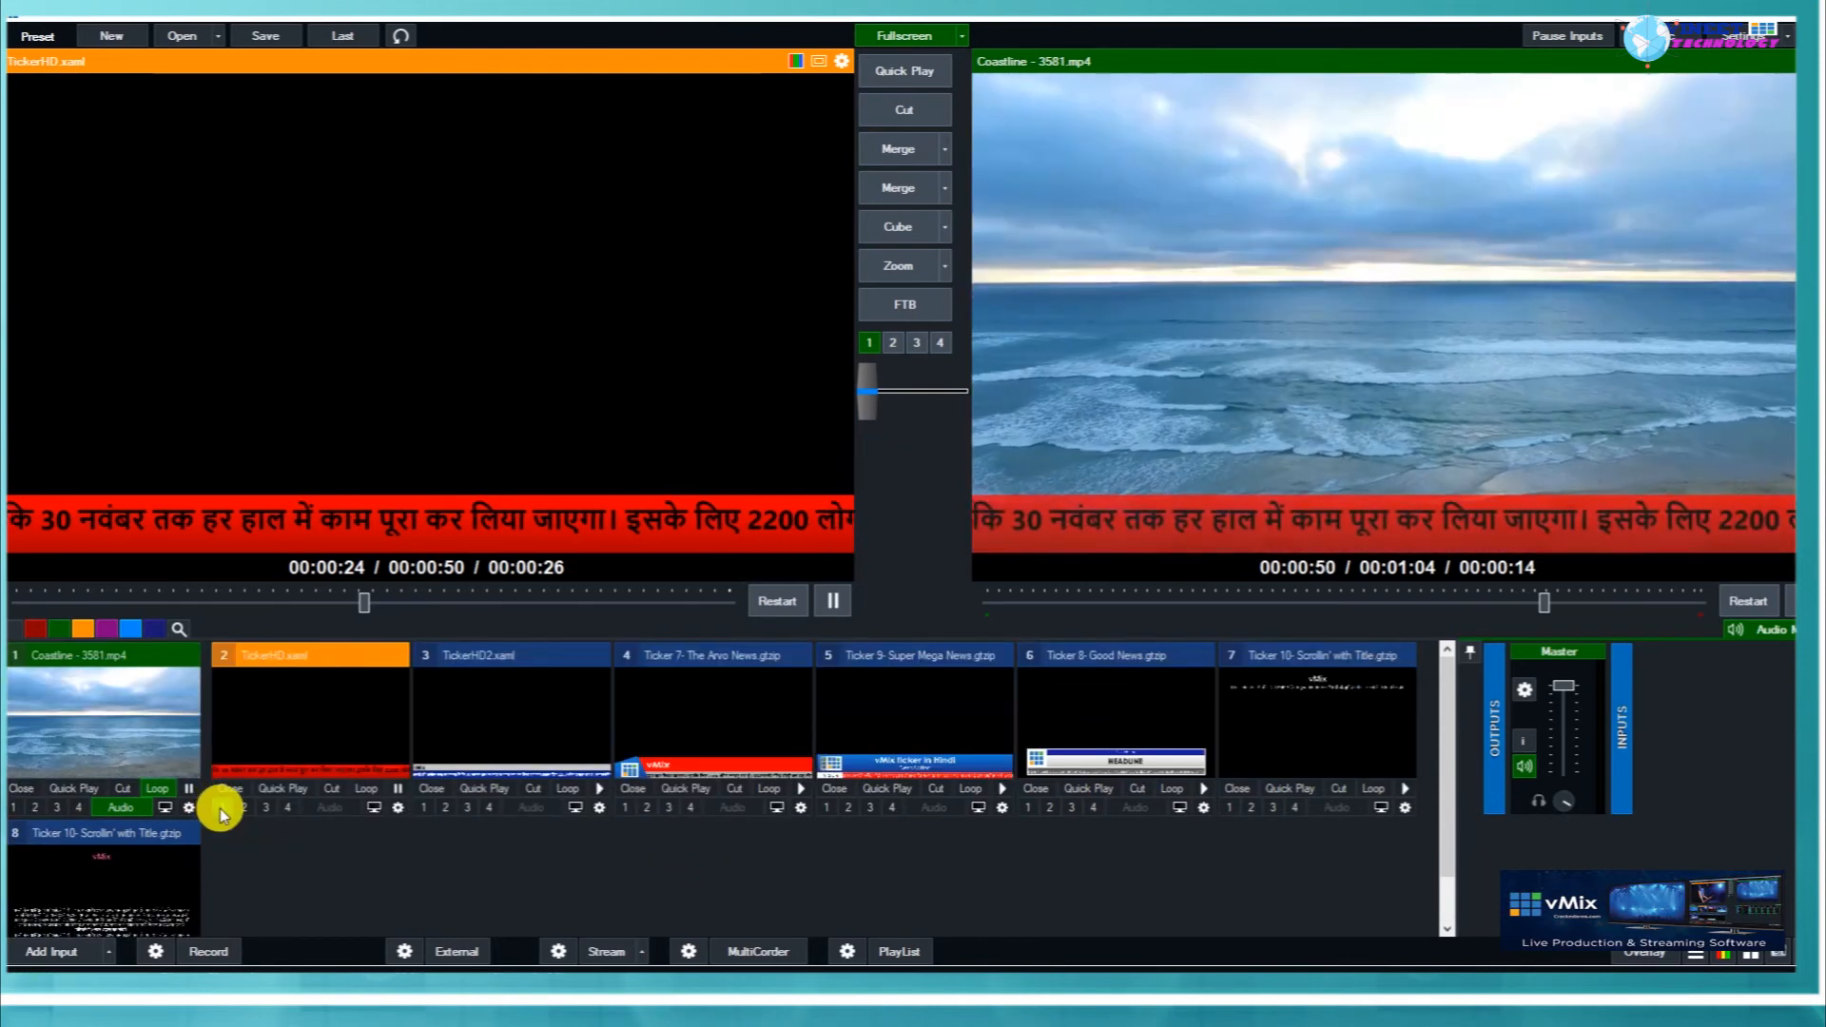
{"action": "left_click", "coordinate": [424, 811]}
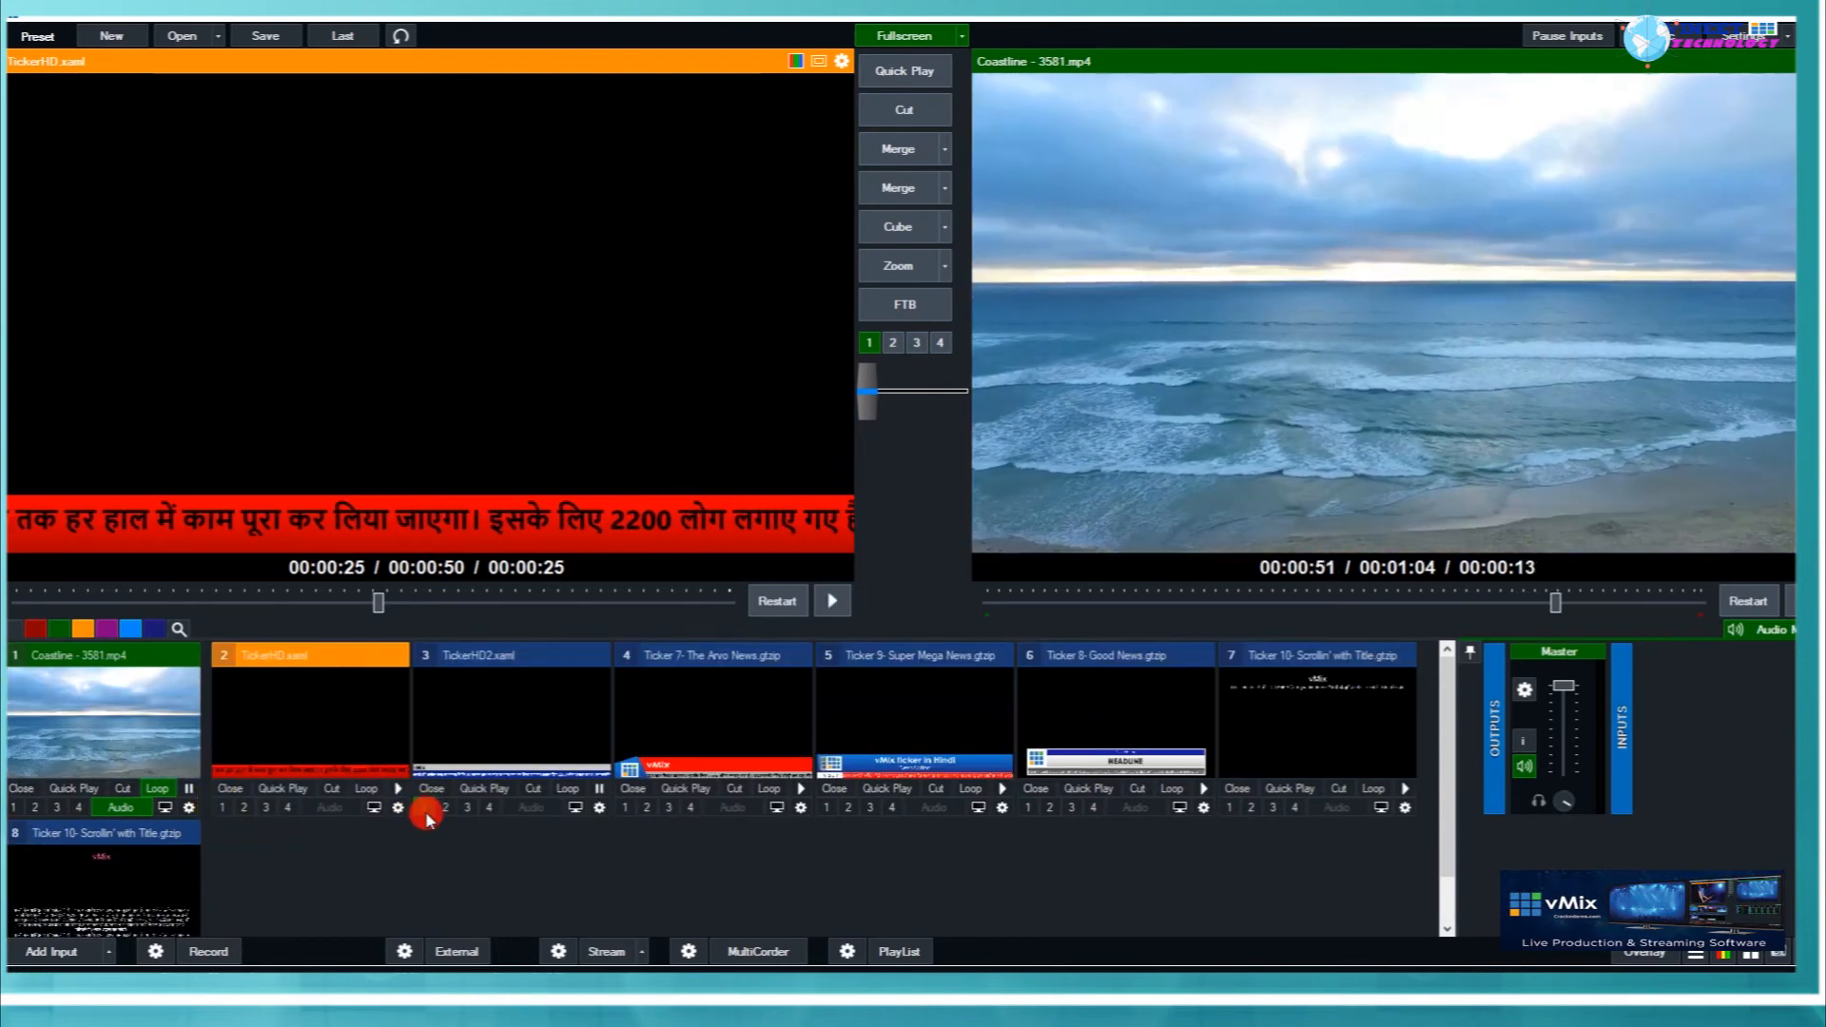
{"action": "left_click", "coordinate": [625, 807]}
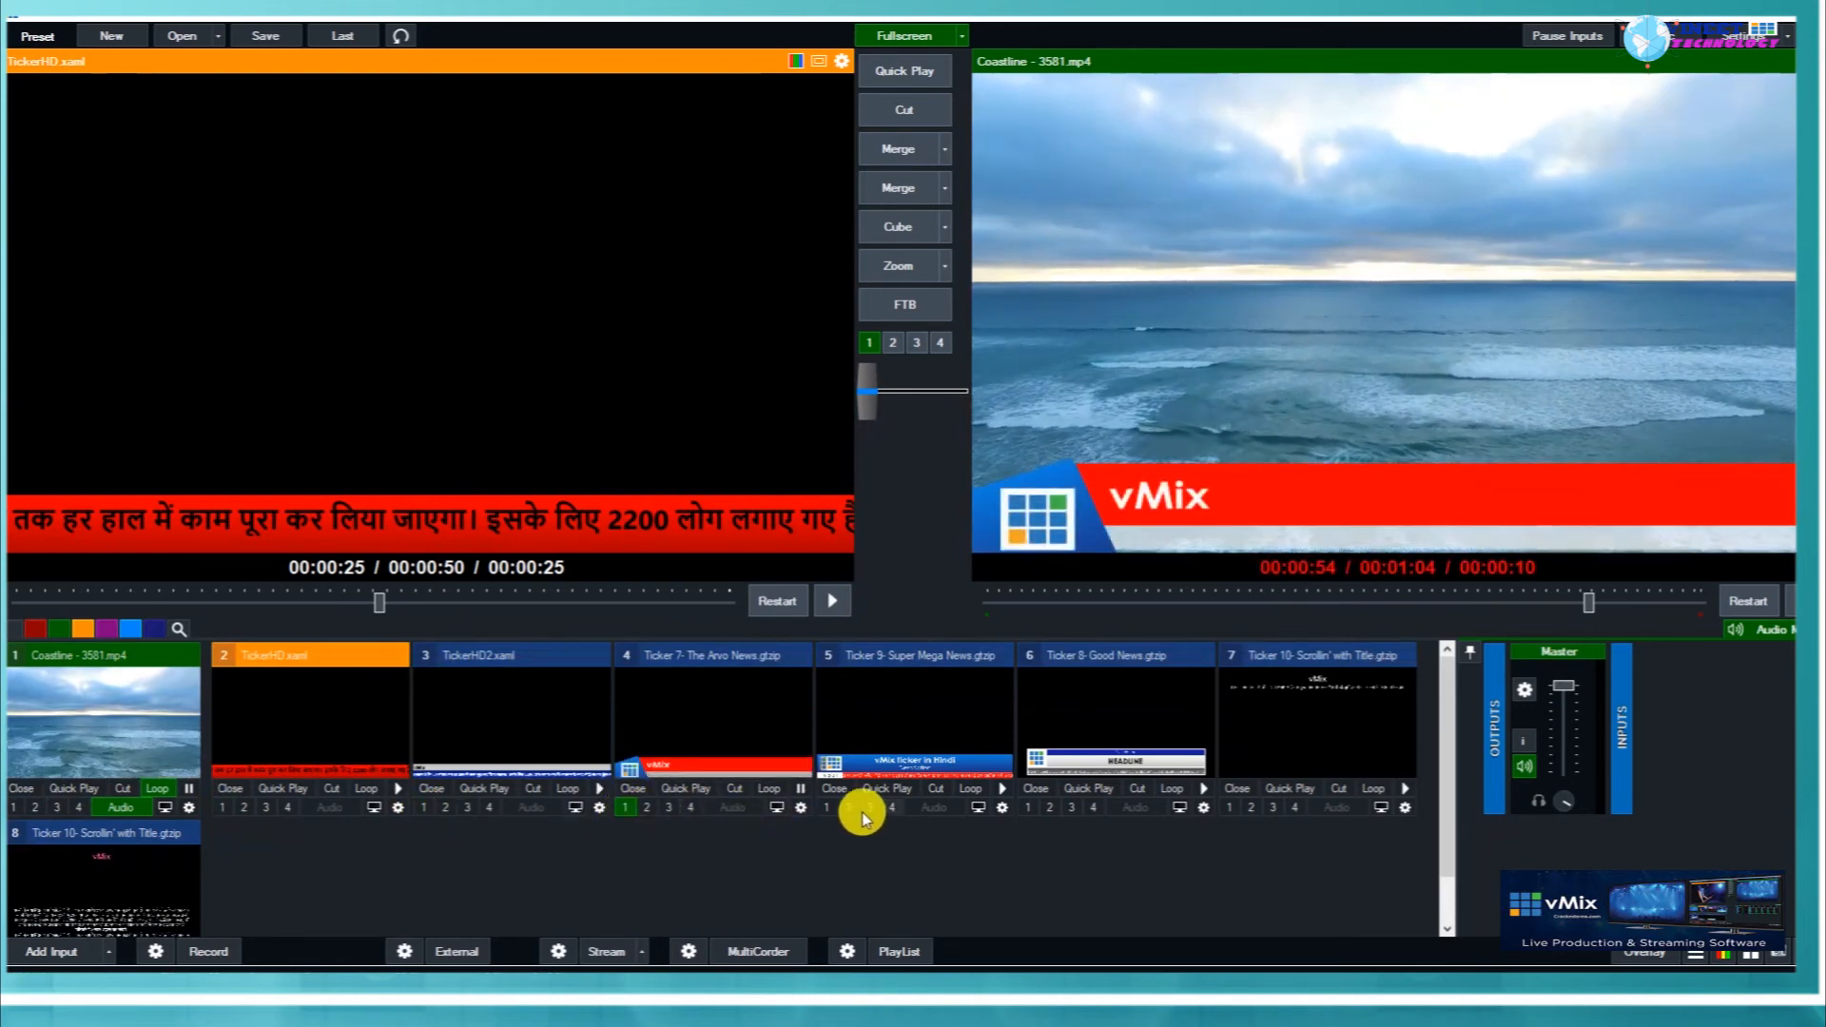
{"action": "left_click", "coordinate": [828, 808]}
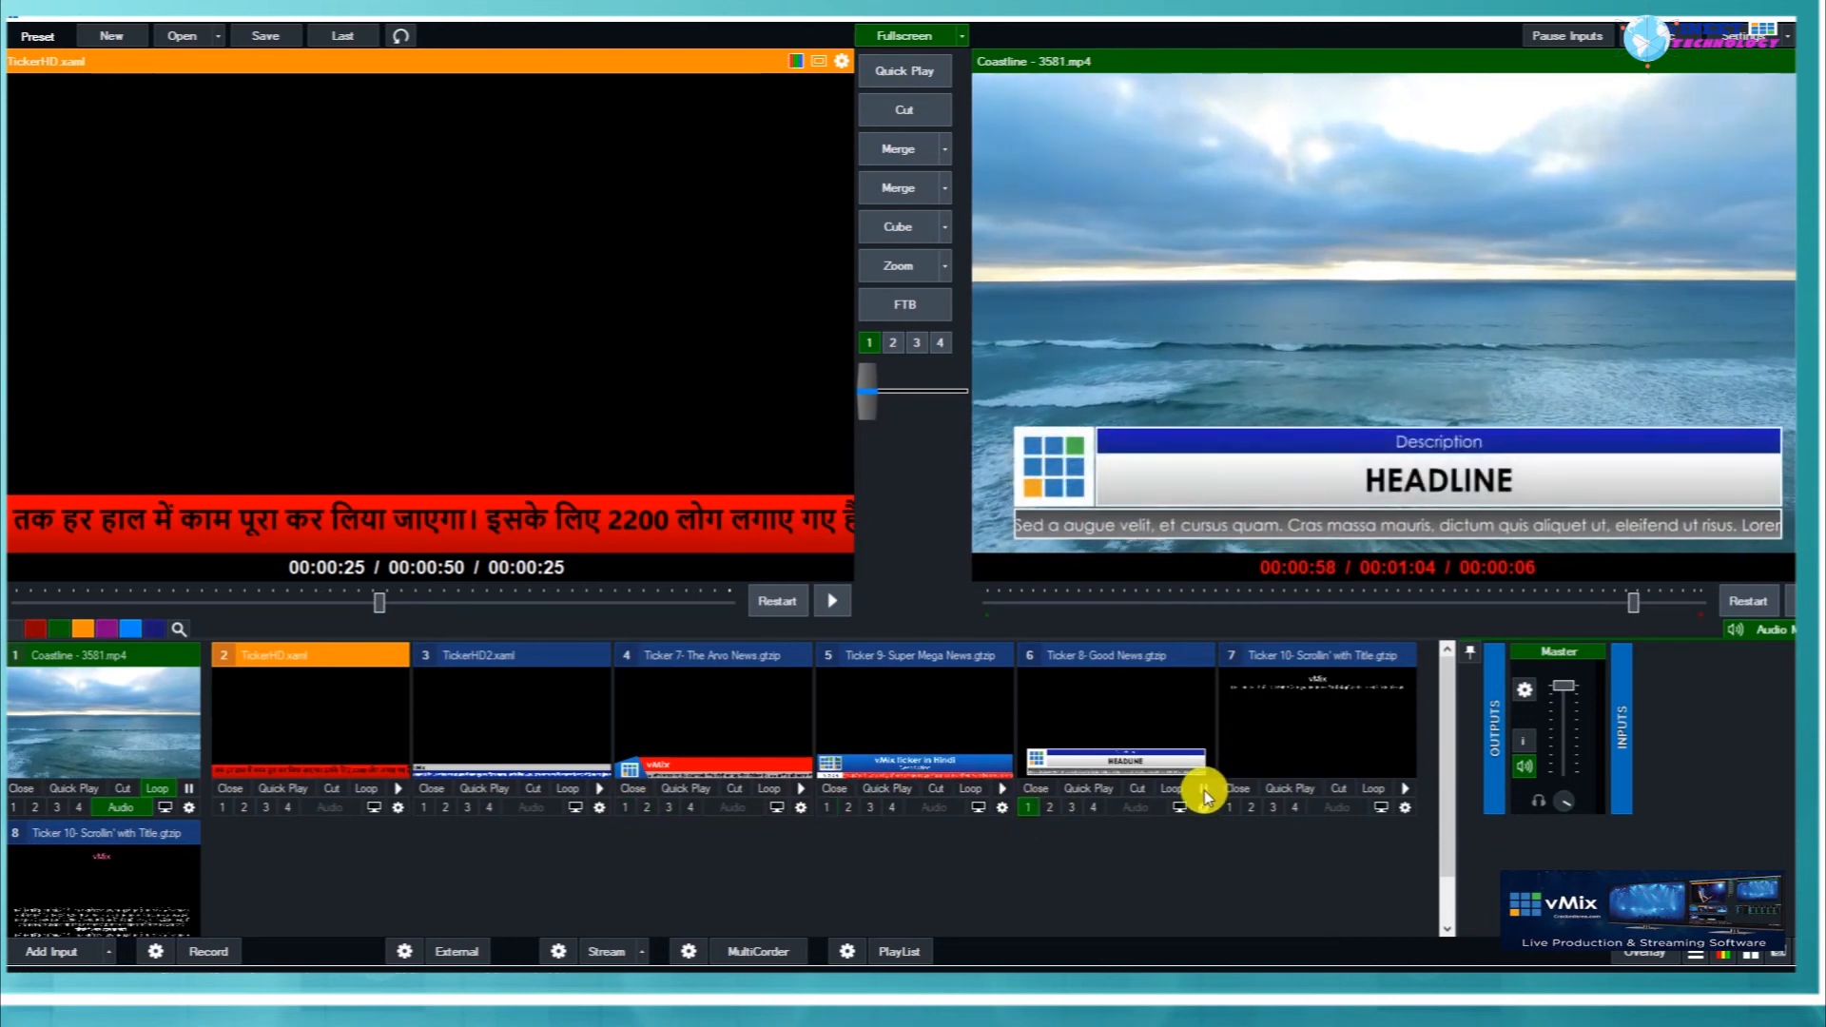
{"action": "left_click", "coordinate": [1227, 810]}
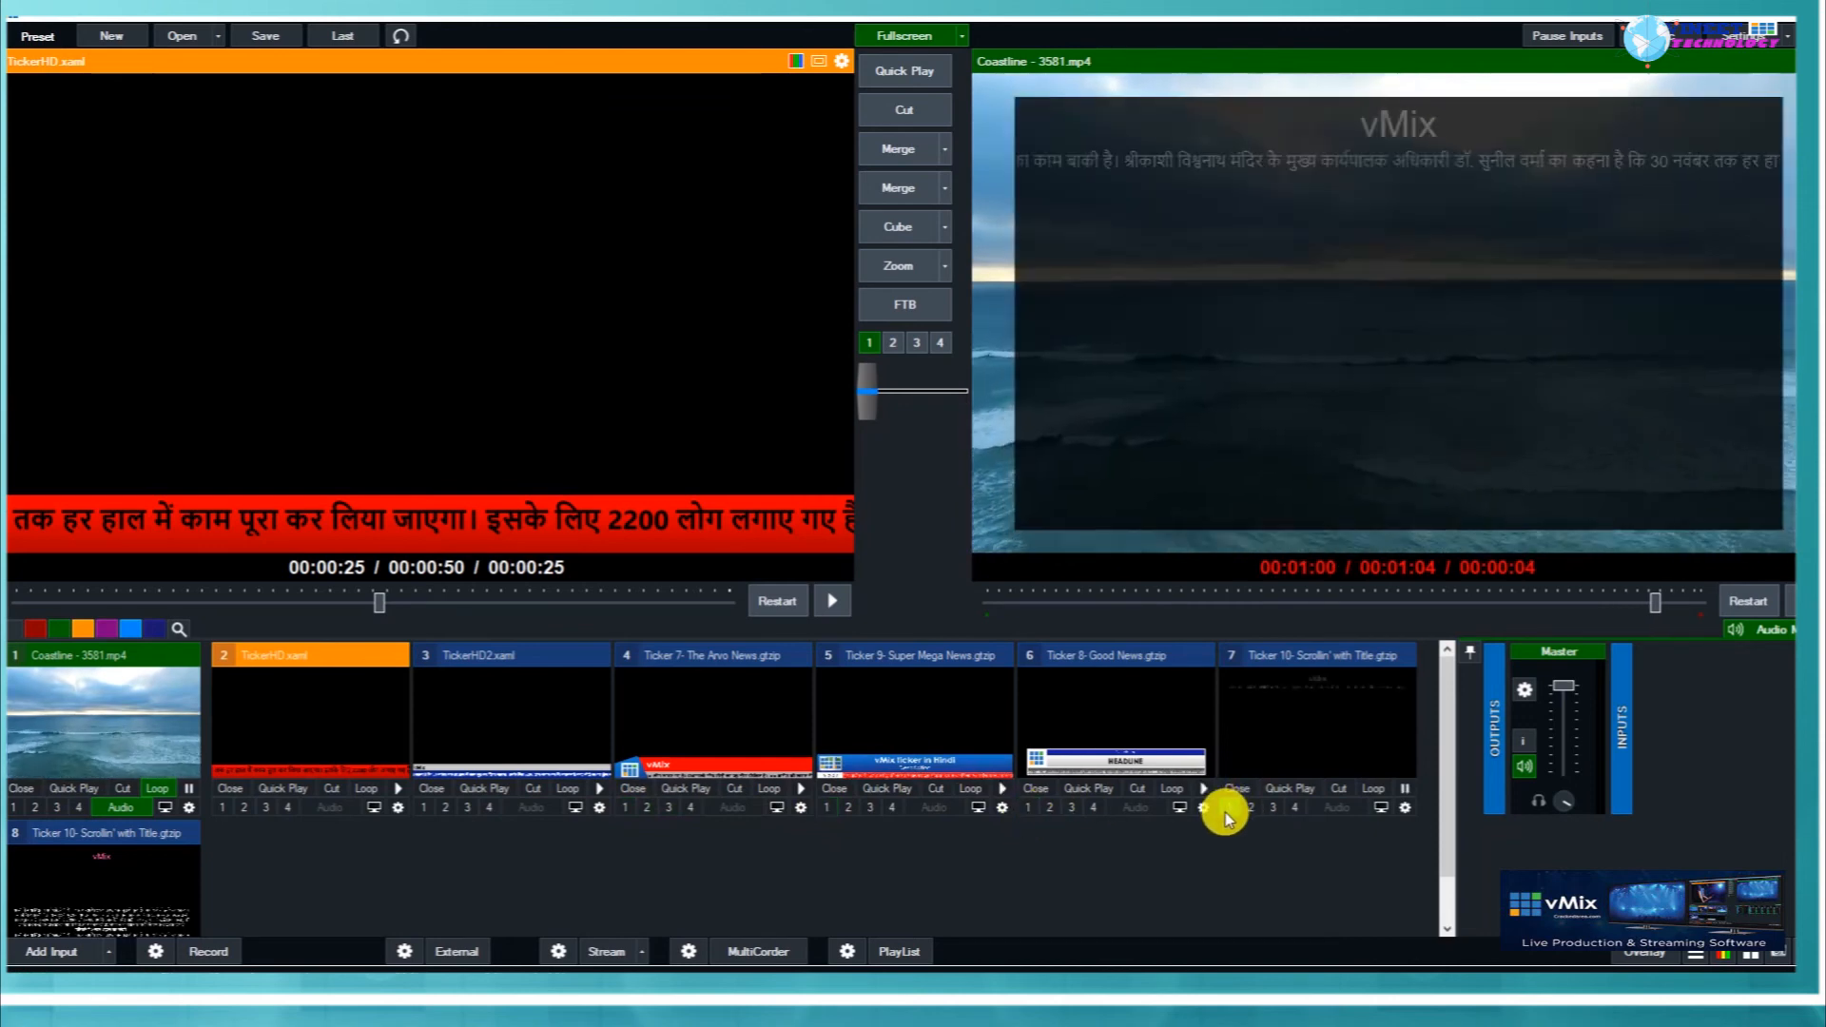
{"action": "scroll", "coordinate": [103, 909], "scroll_direction": "down", "scroll_amount": 1}
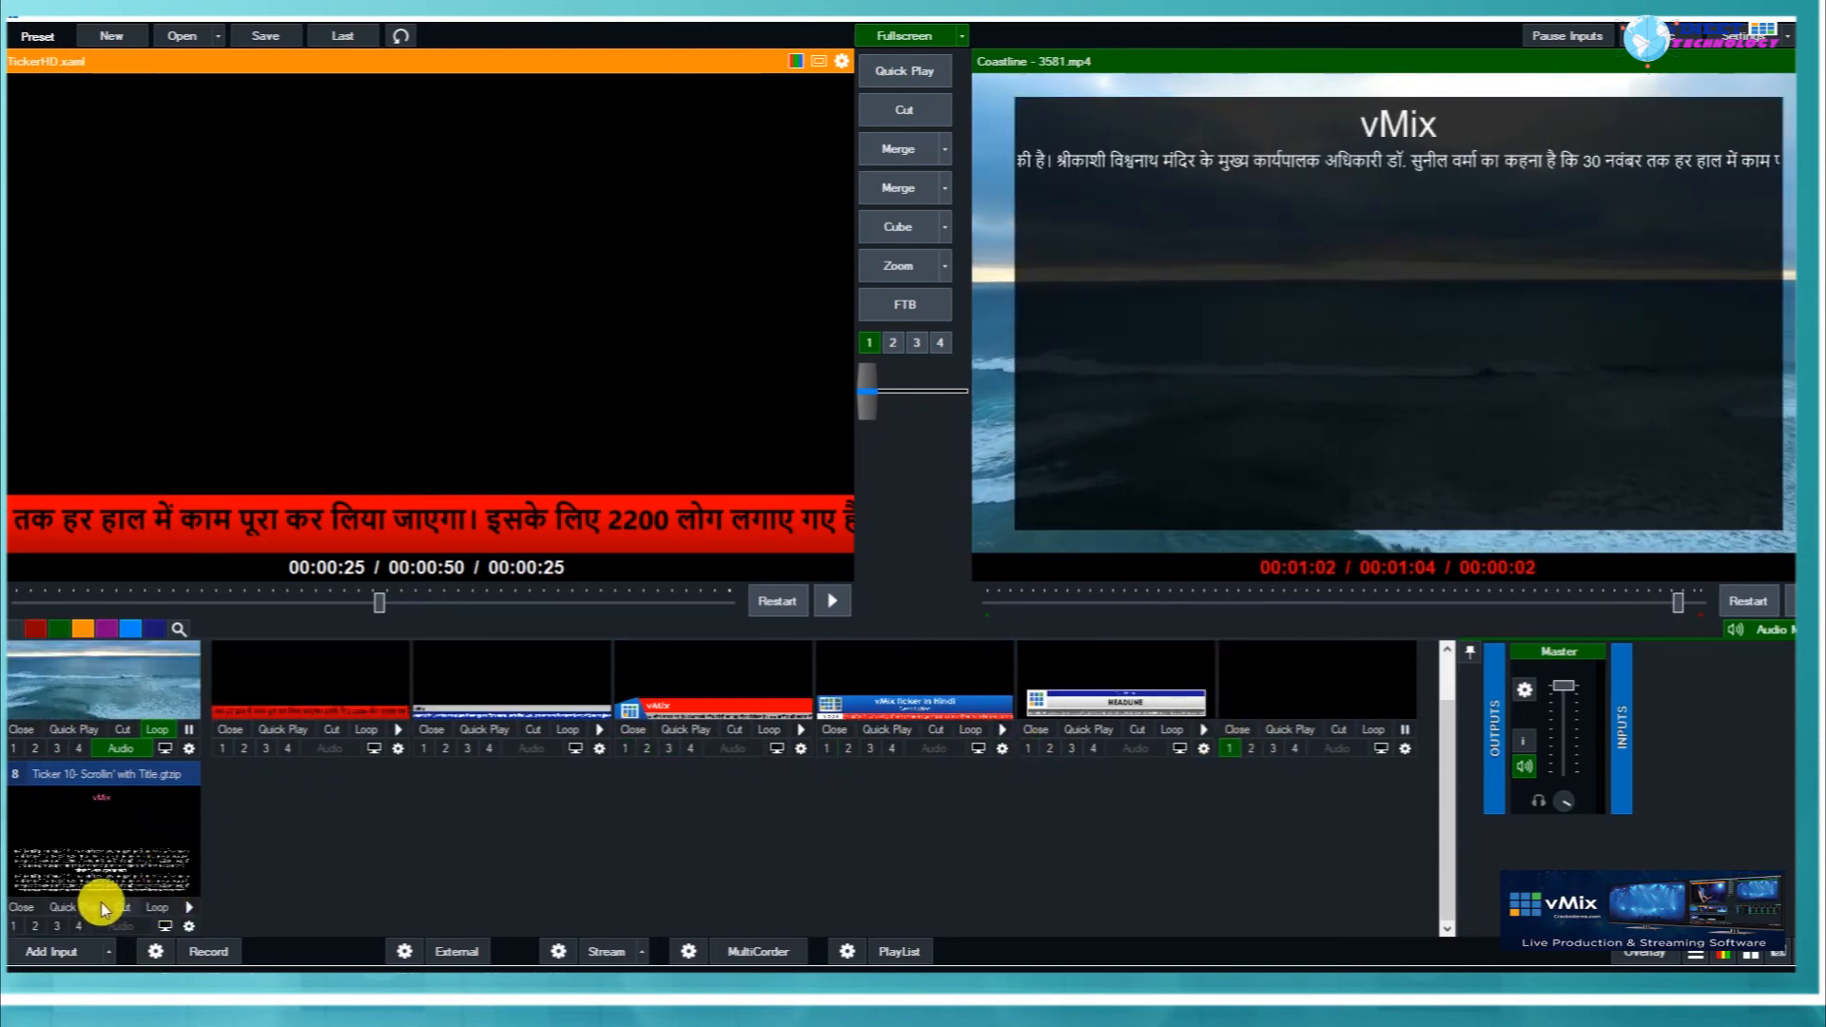
{"action": "left_click", "coordinate": [14, 927]}
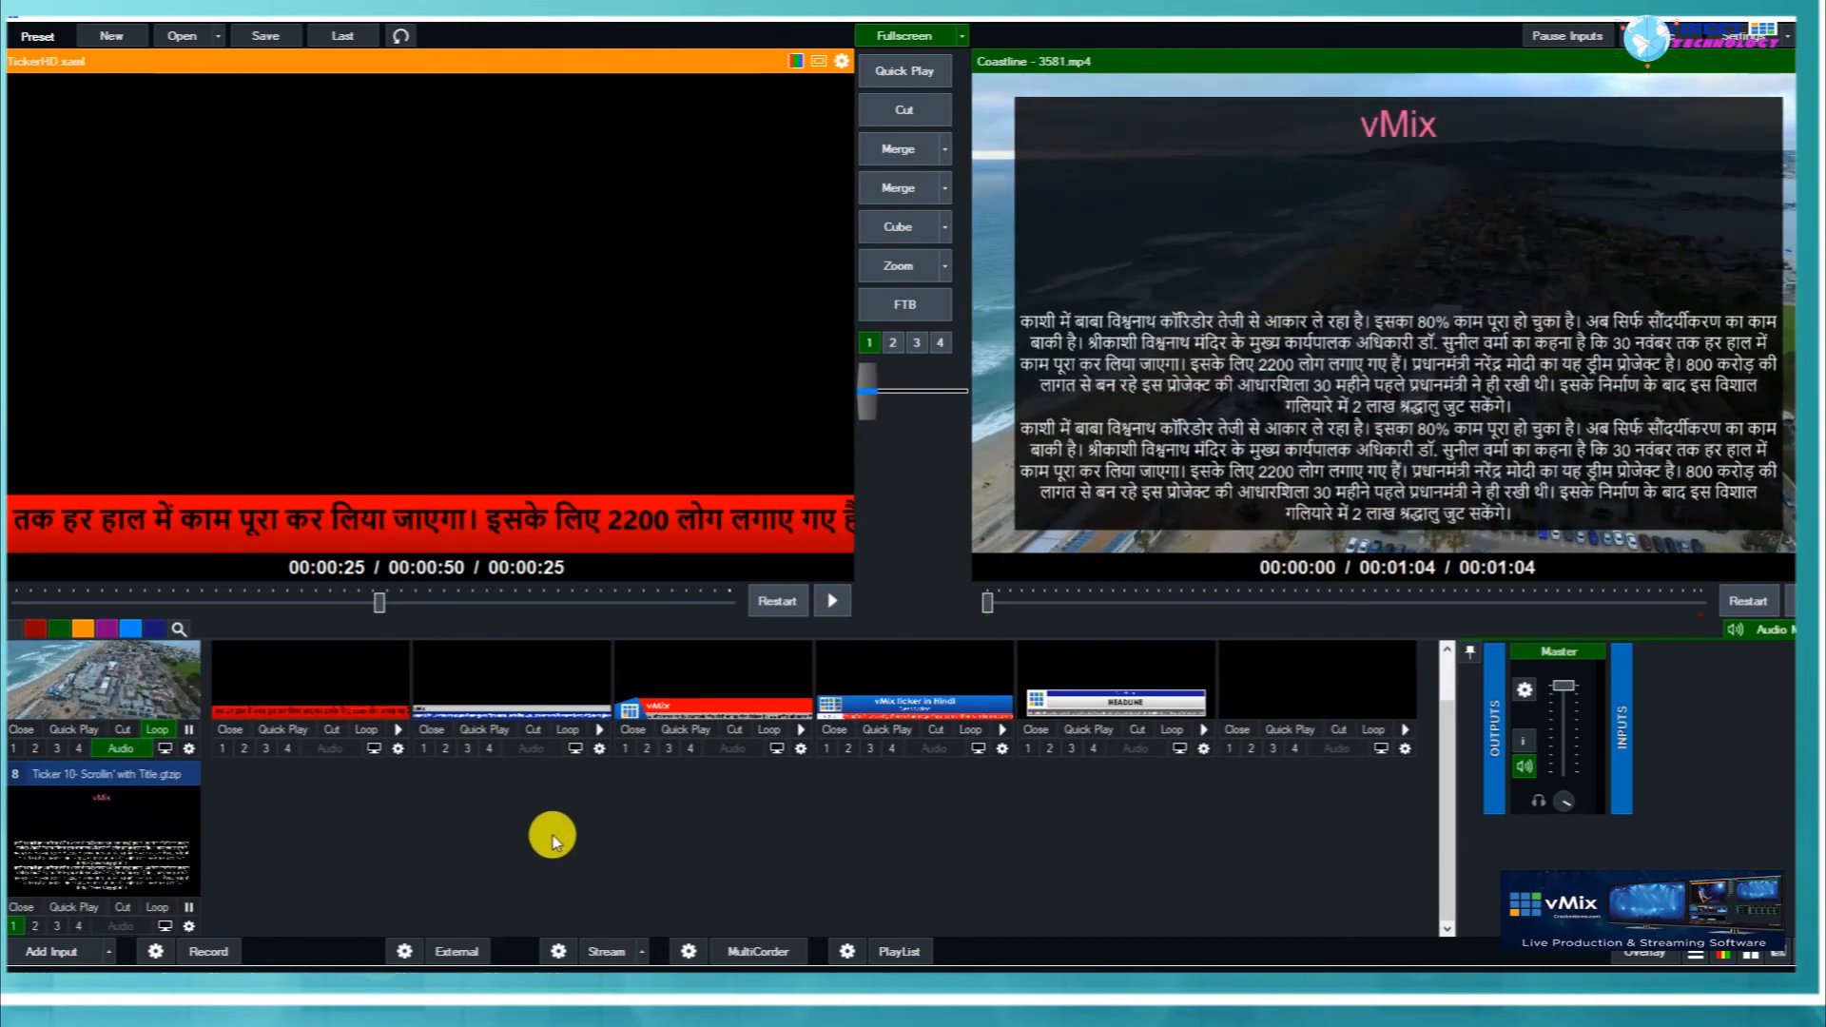
Browse the Title / XAML template categories, including GT Text, ScoreBoard, Timer and GT Title, and close Input Select without adding an input.
{"action": "scroll", "coordinate": [789, 816], "scroll_direction": "up", "scroll_amount": 1}
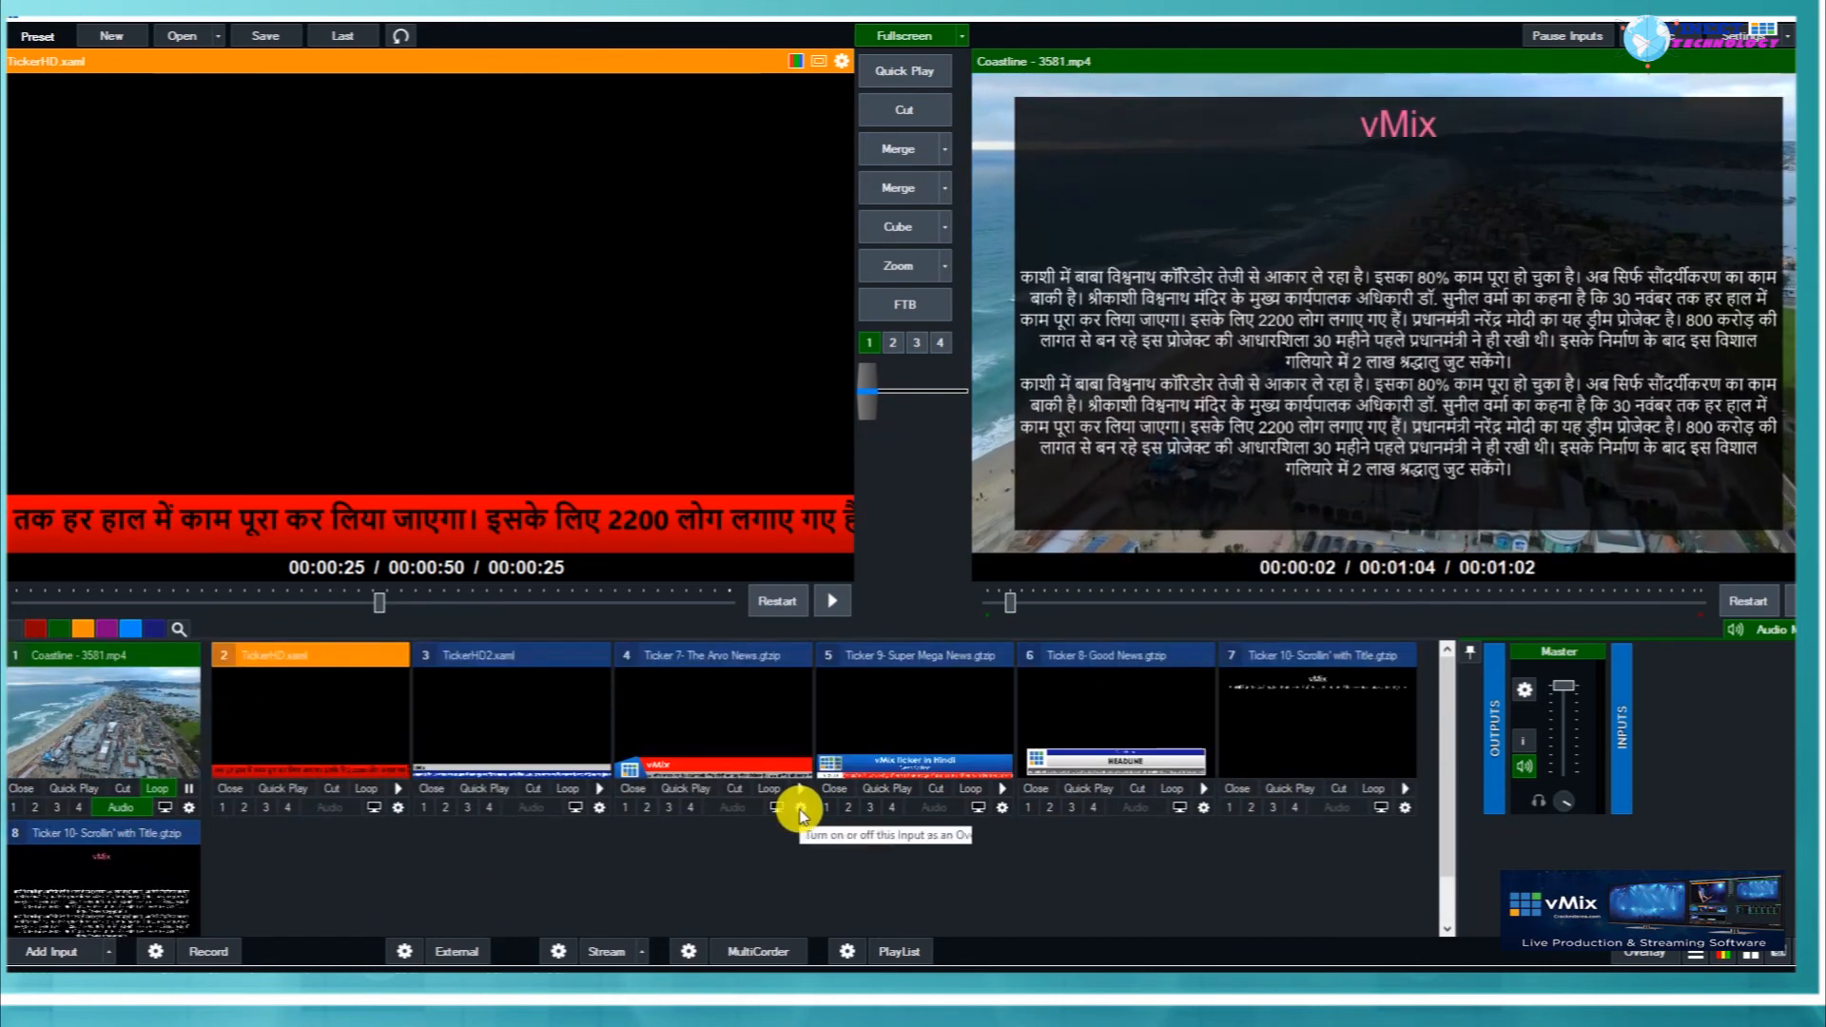
{"action": "scroll", "coordinate": [539, 825], "scroll_direction": "down", "scroll_amount": 1}
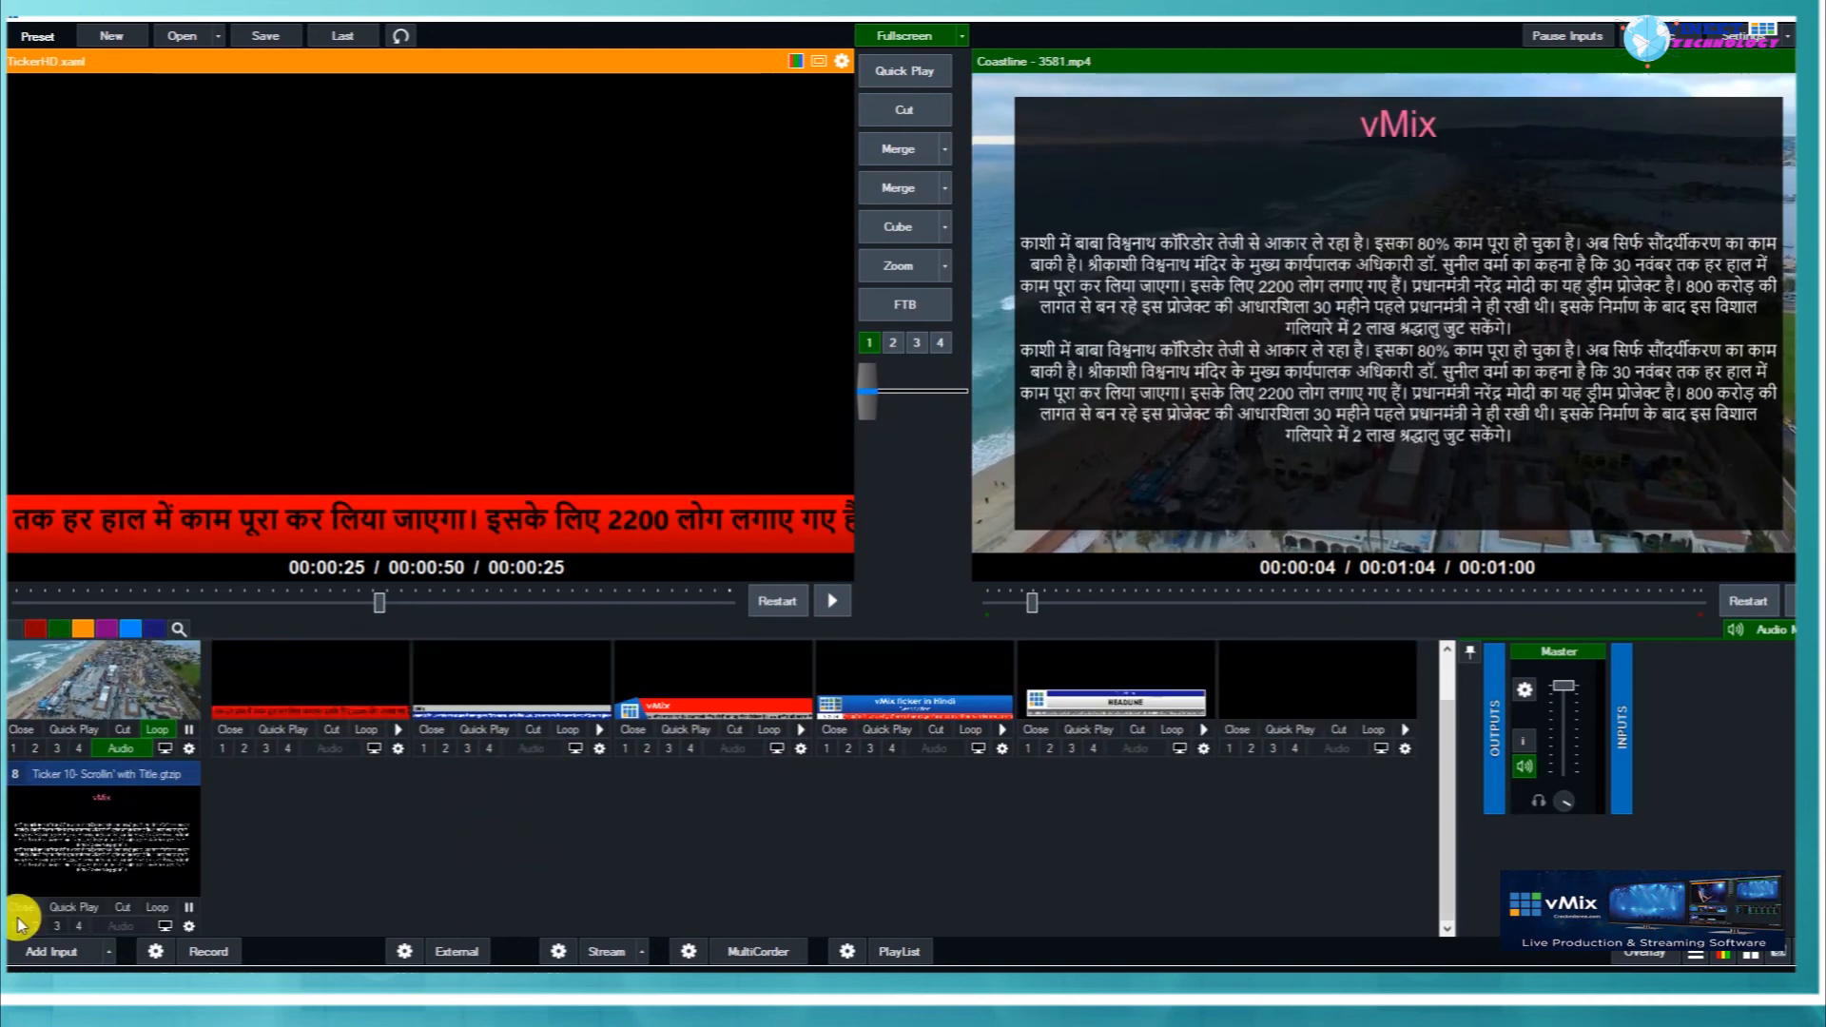
{"action": "left_click", "coordinate": [62, 957]}
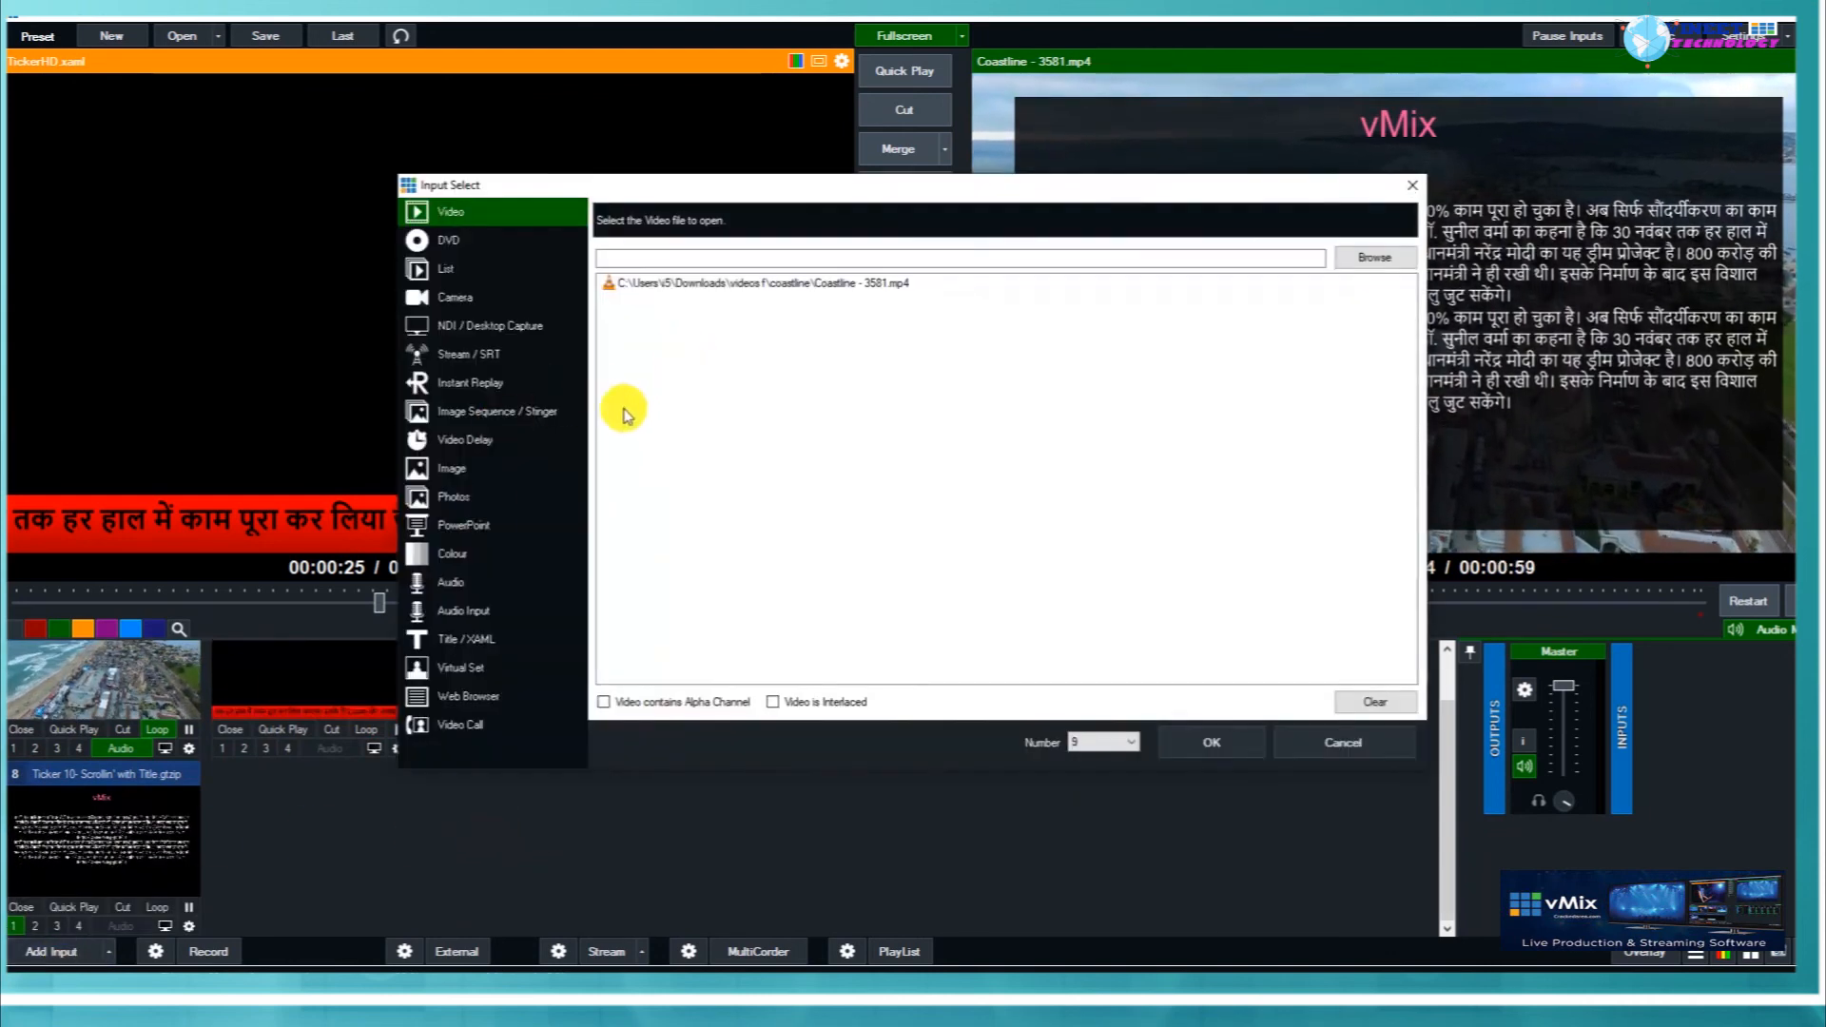
{"action": "left_click", "coordinate": [472, 642]}
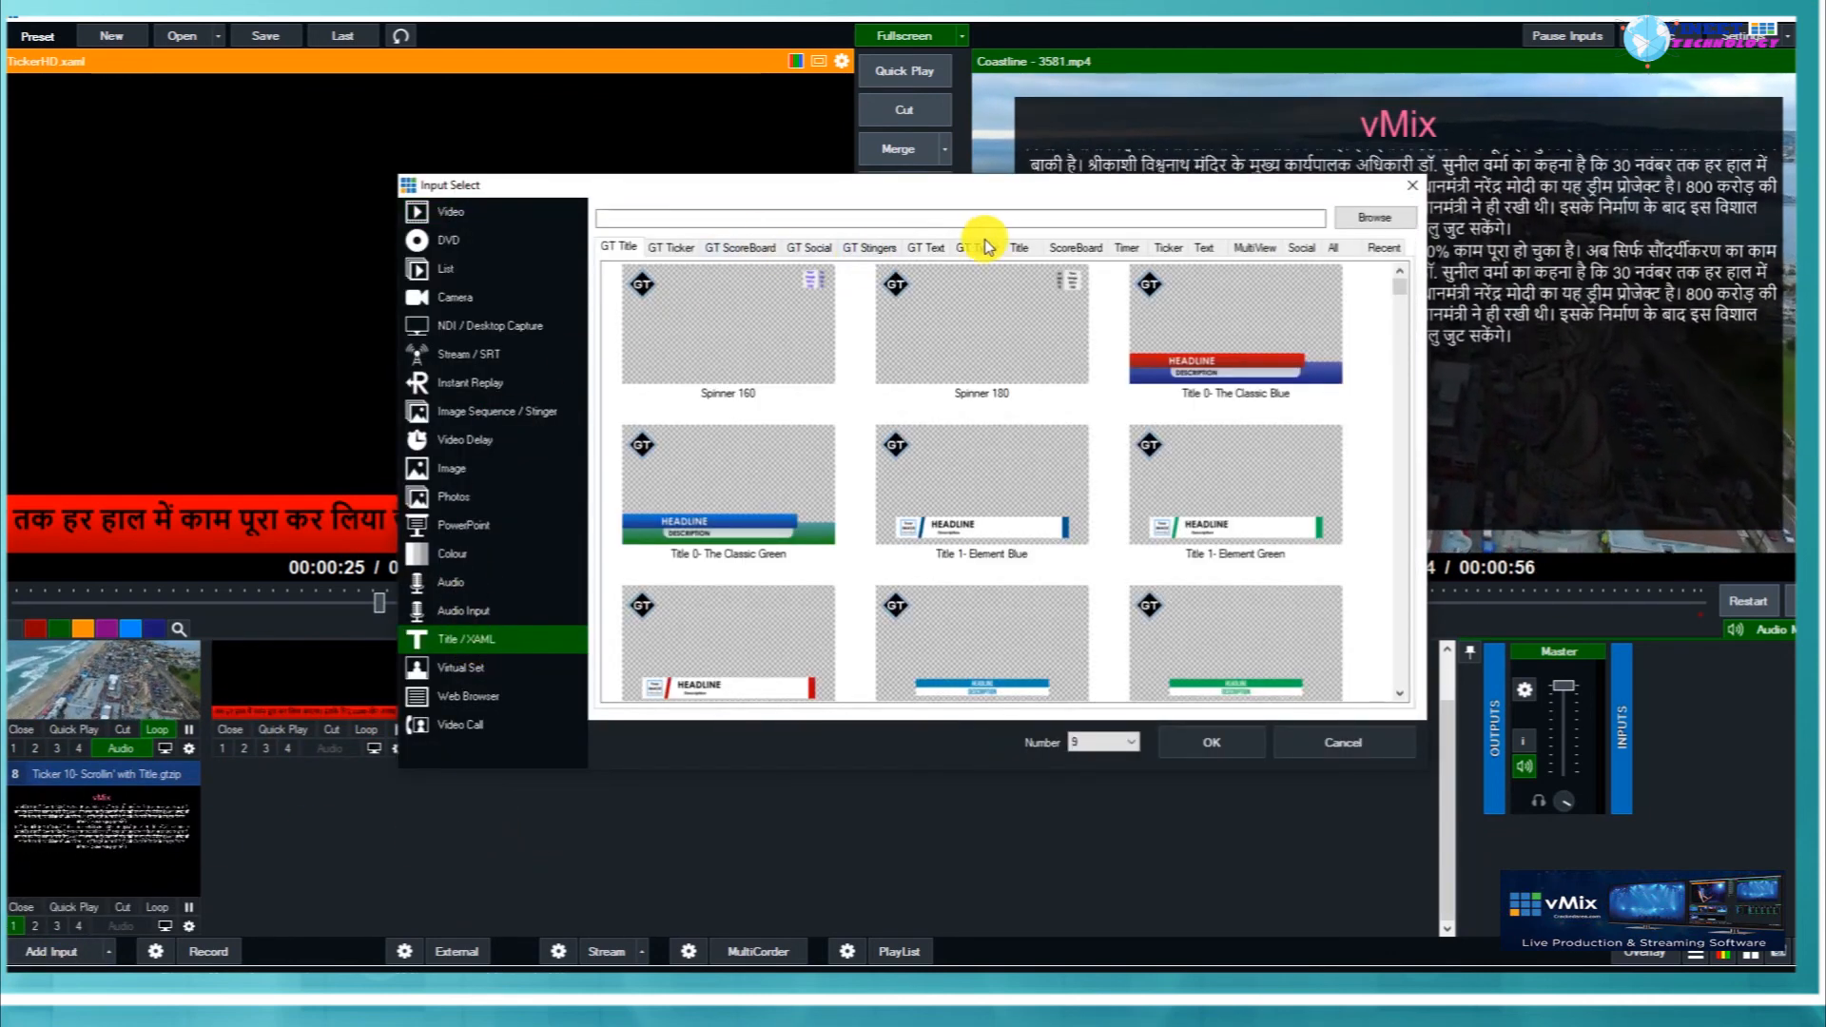
{"action": "left_click", "coordinate": [929, 248]}
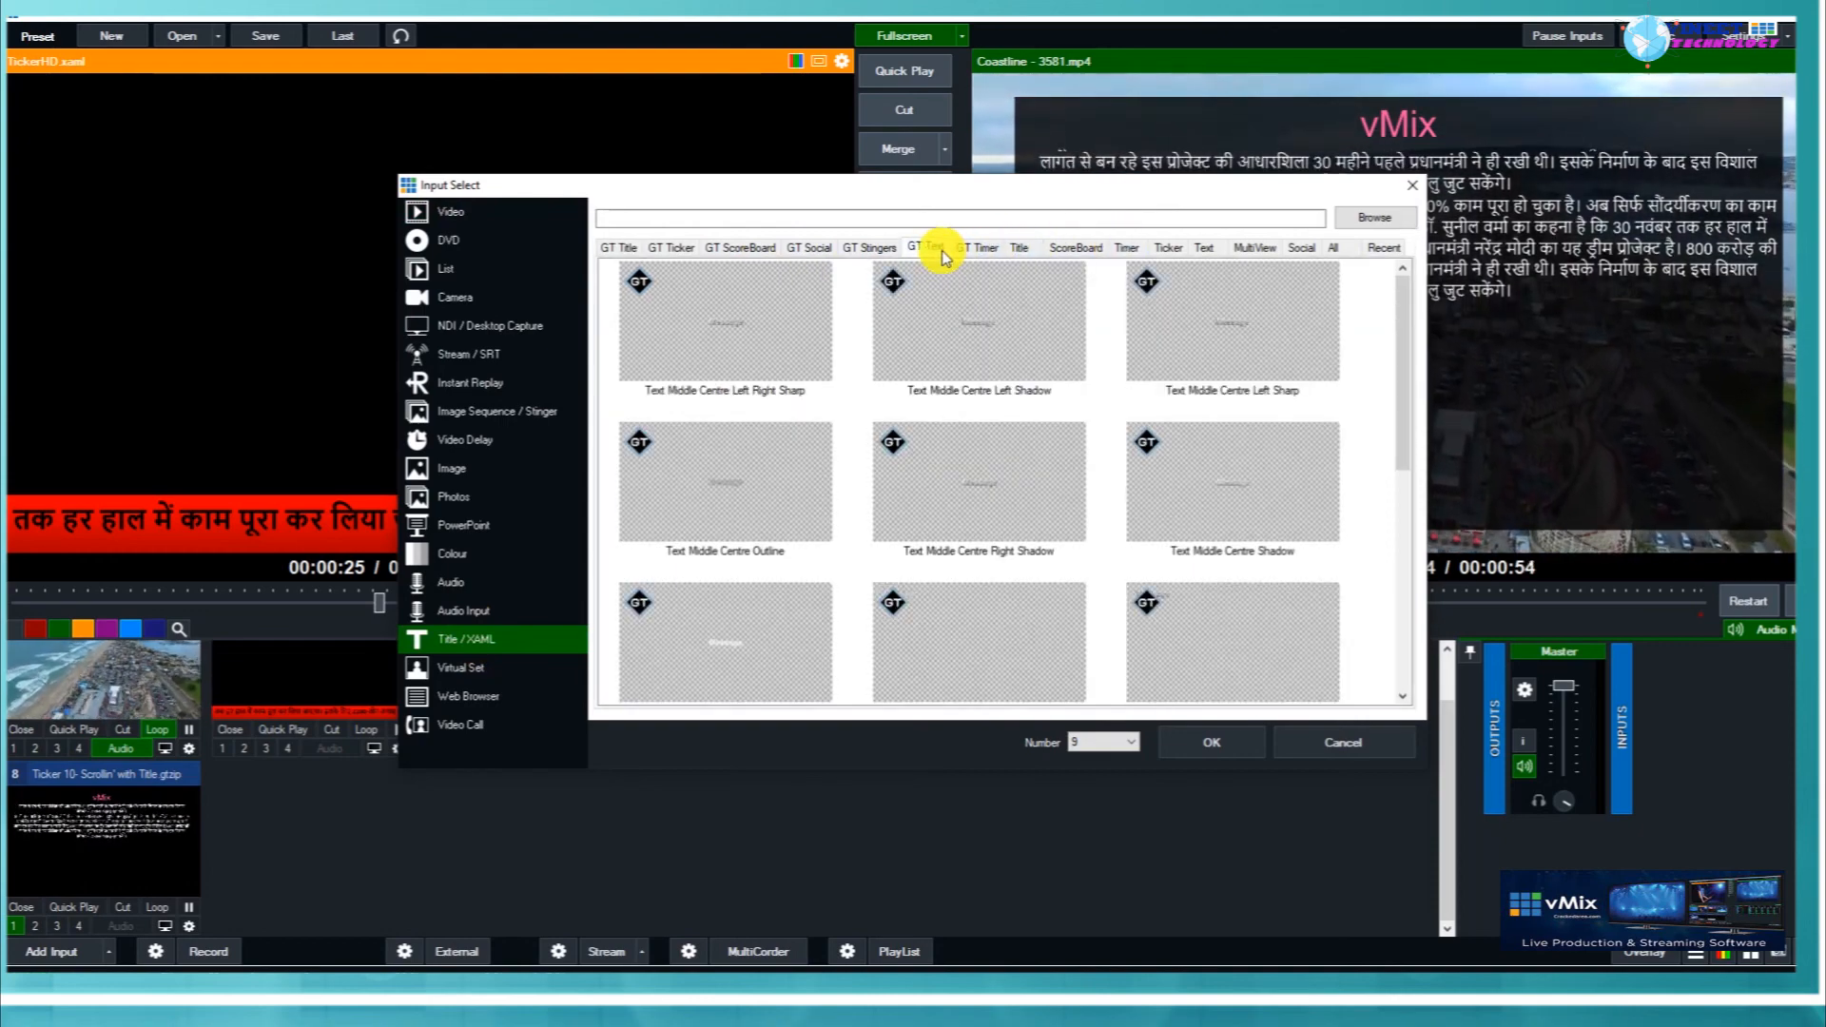
{"action": "left_click", "coordinate": [989, 248]}
{"action": "left_click", "coordinate": [1016, 248]}
{"action": "left_click", "coordinate": [1059, 249]}
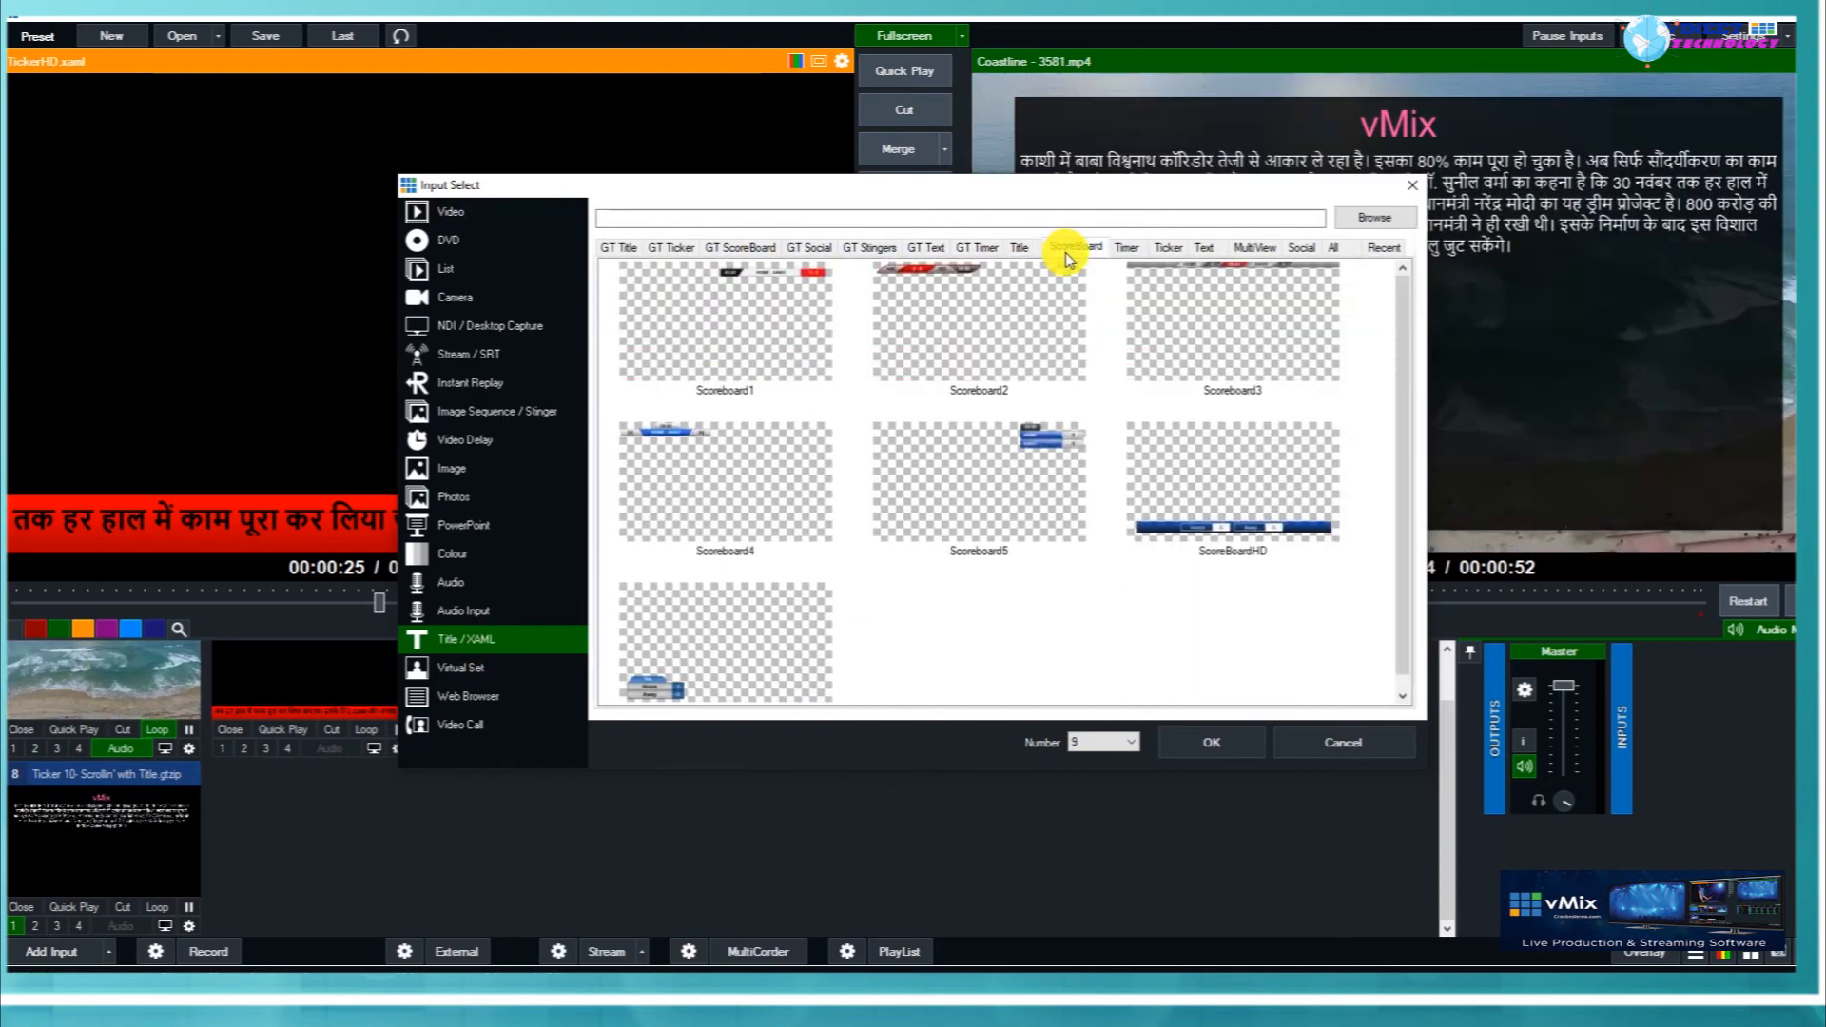
{"action": "left_click", "coordinate": [1126, 249]}
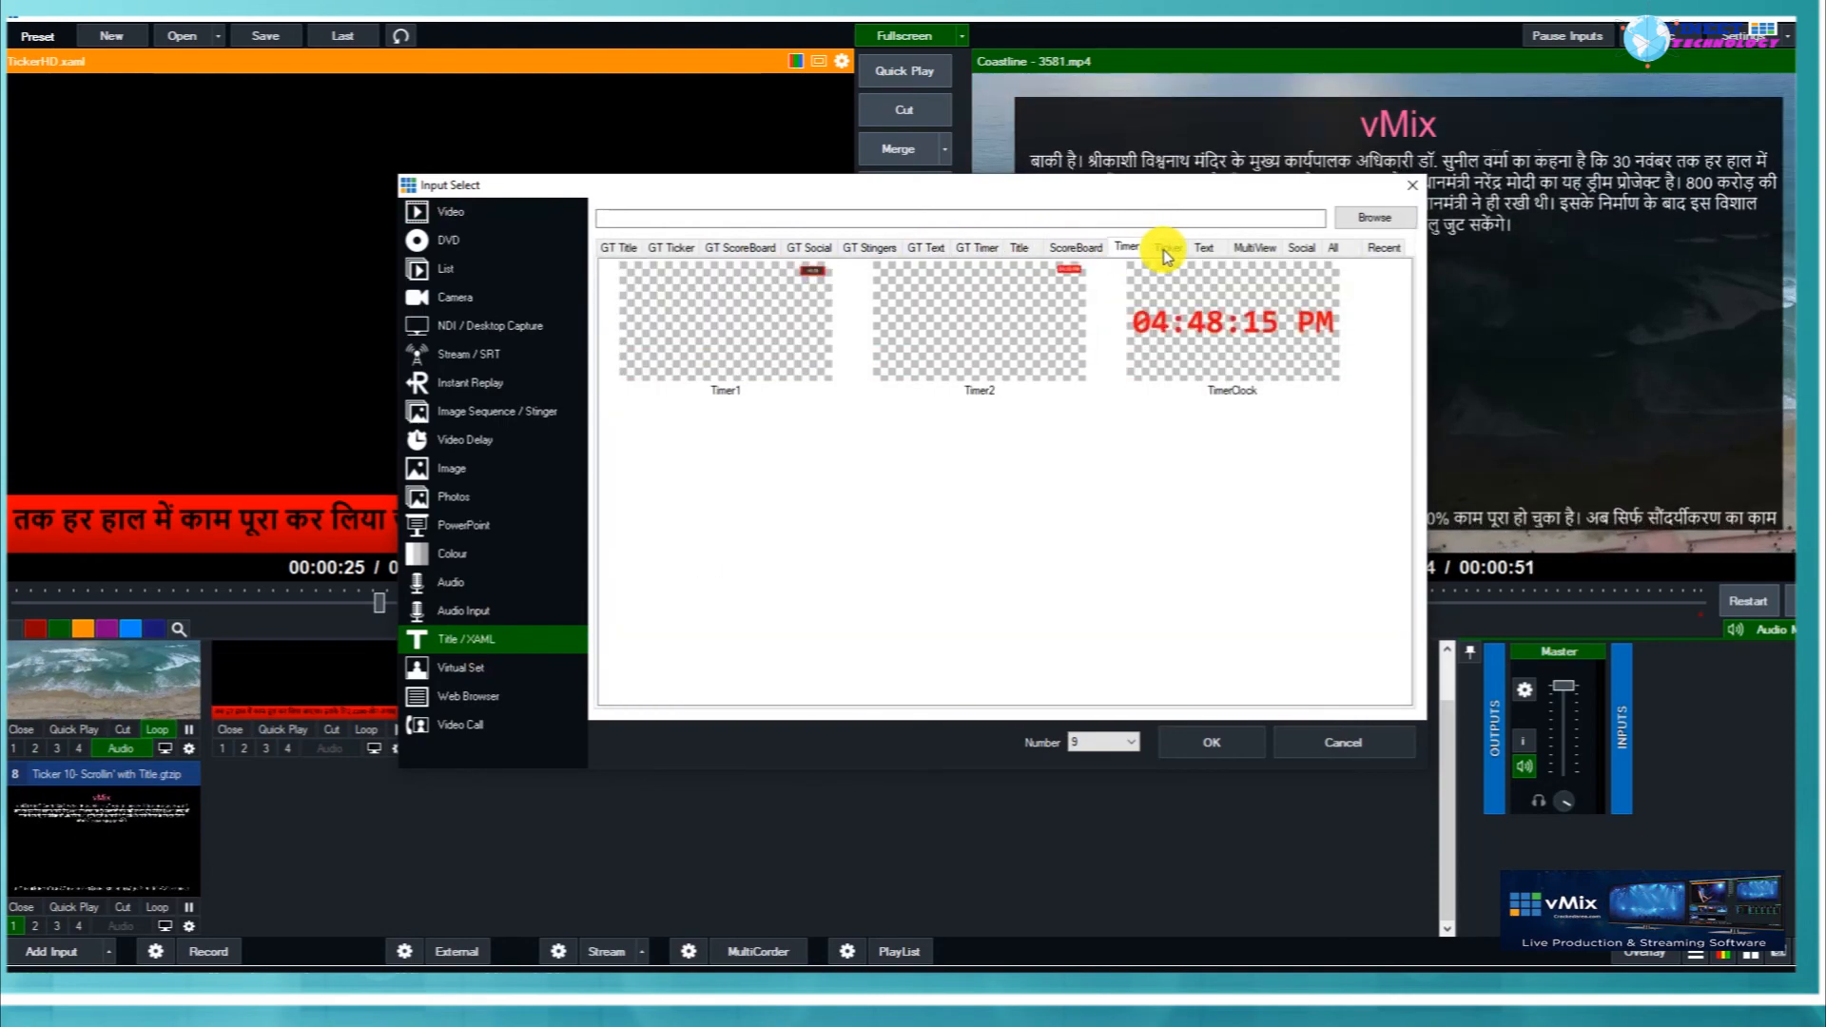
{"action": "left_click", "coordinate": [1254, 247]}
{"action": "left_click", "coordinate": [1301, 247]}
{"action": "left_click", "coordinate": [1332, 247]}
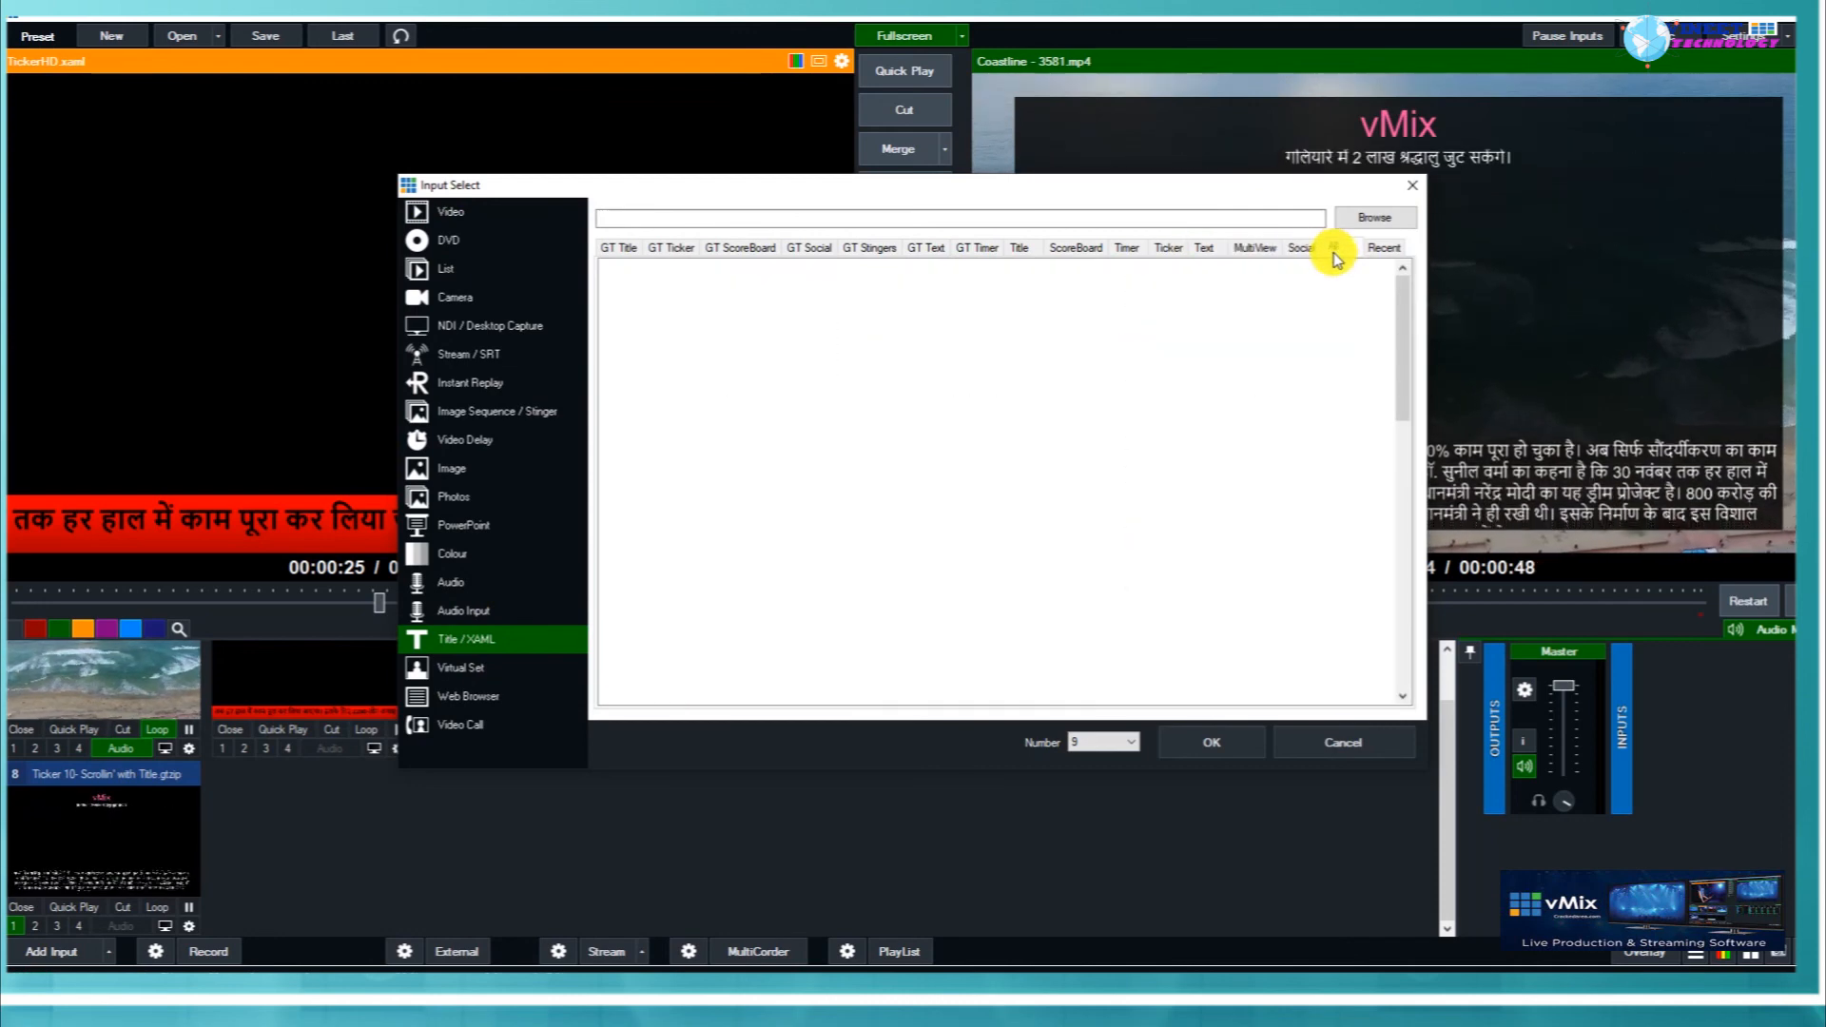
{"action": "left_click", "coordinate": [623, 247]}
{"action": "scroll", "coordinate": [868, 400], "scroll_direction": "down", "scroll_amount": 5}
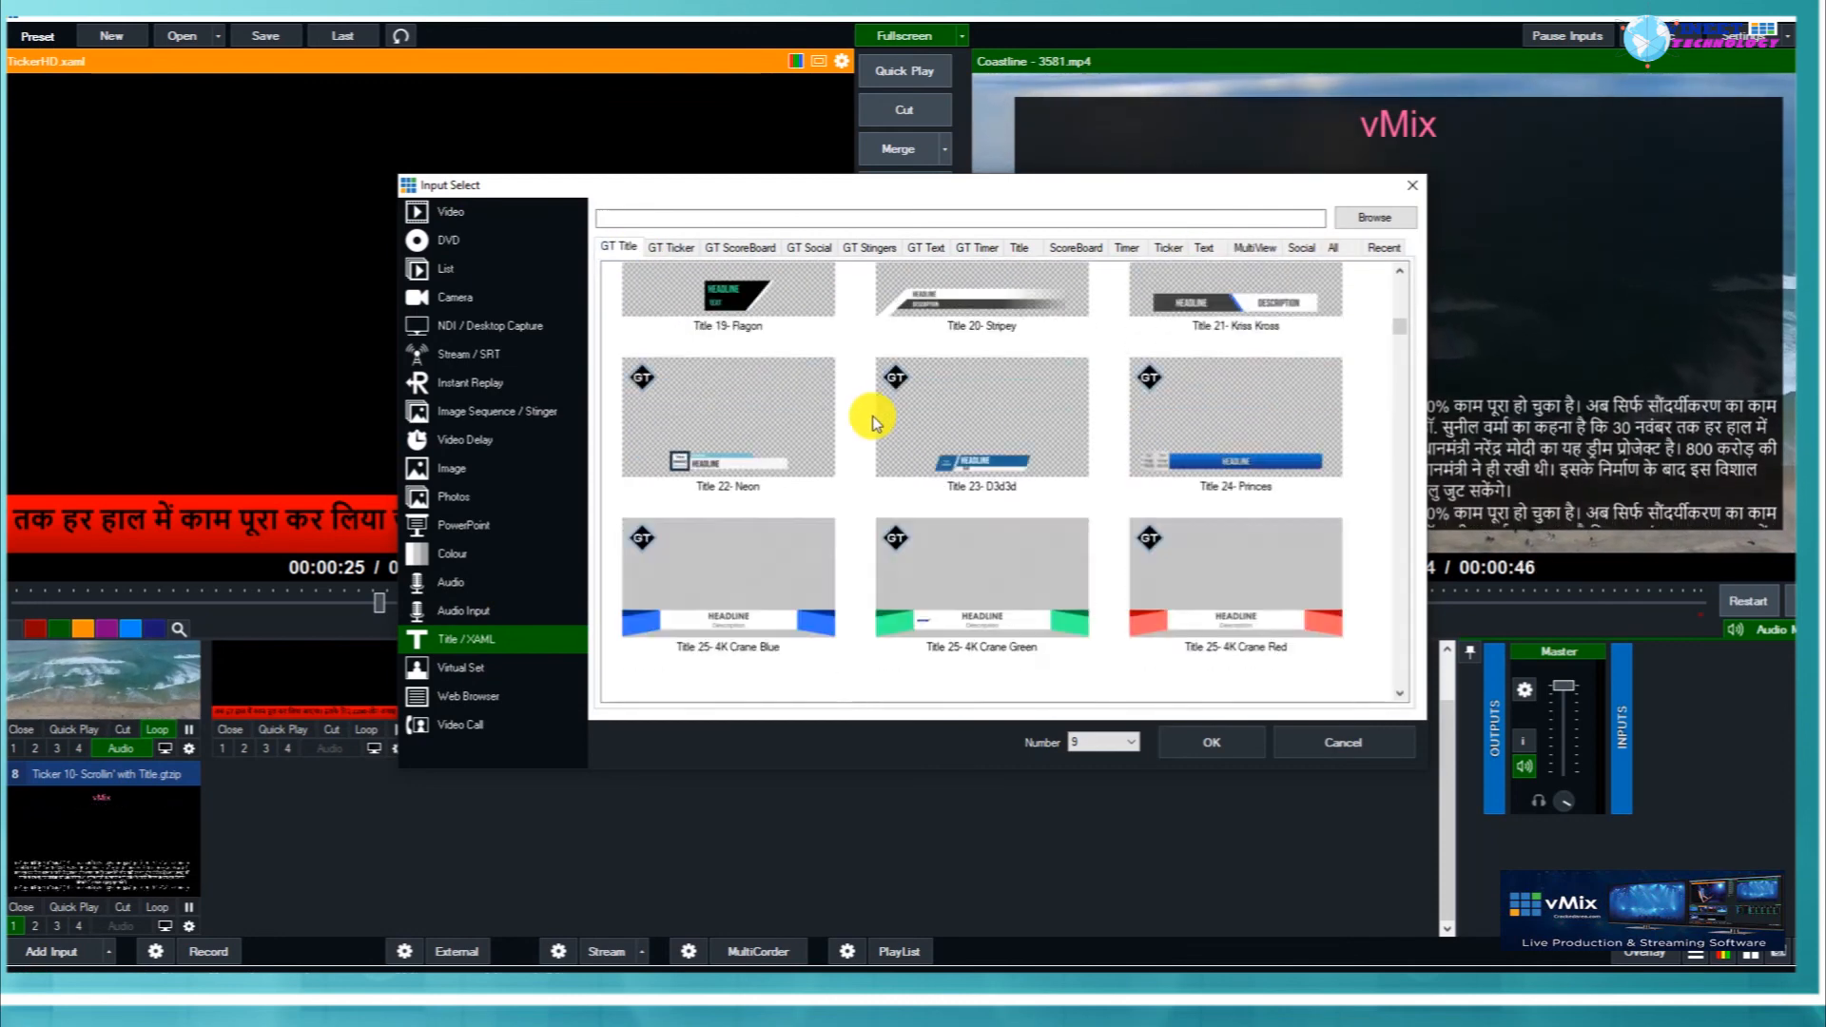
{"action": "left_click", "coordinate": [1416, 189]}
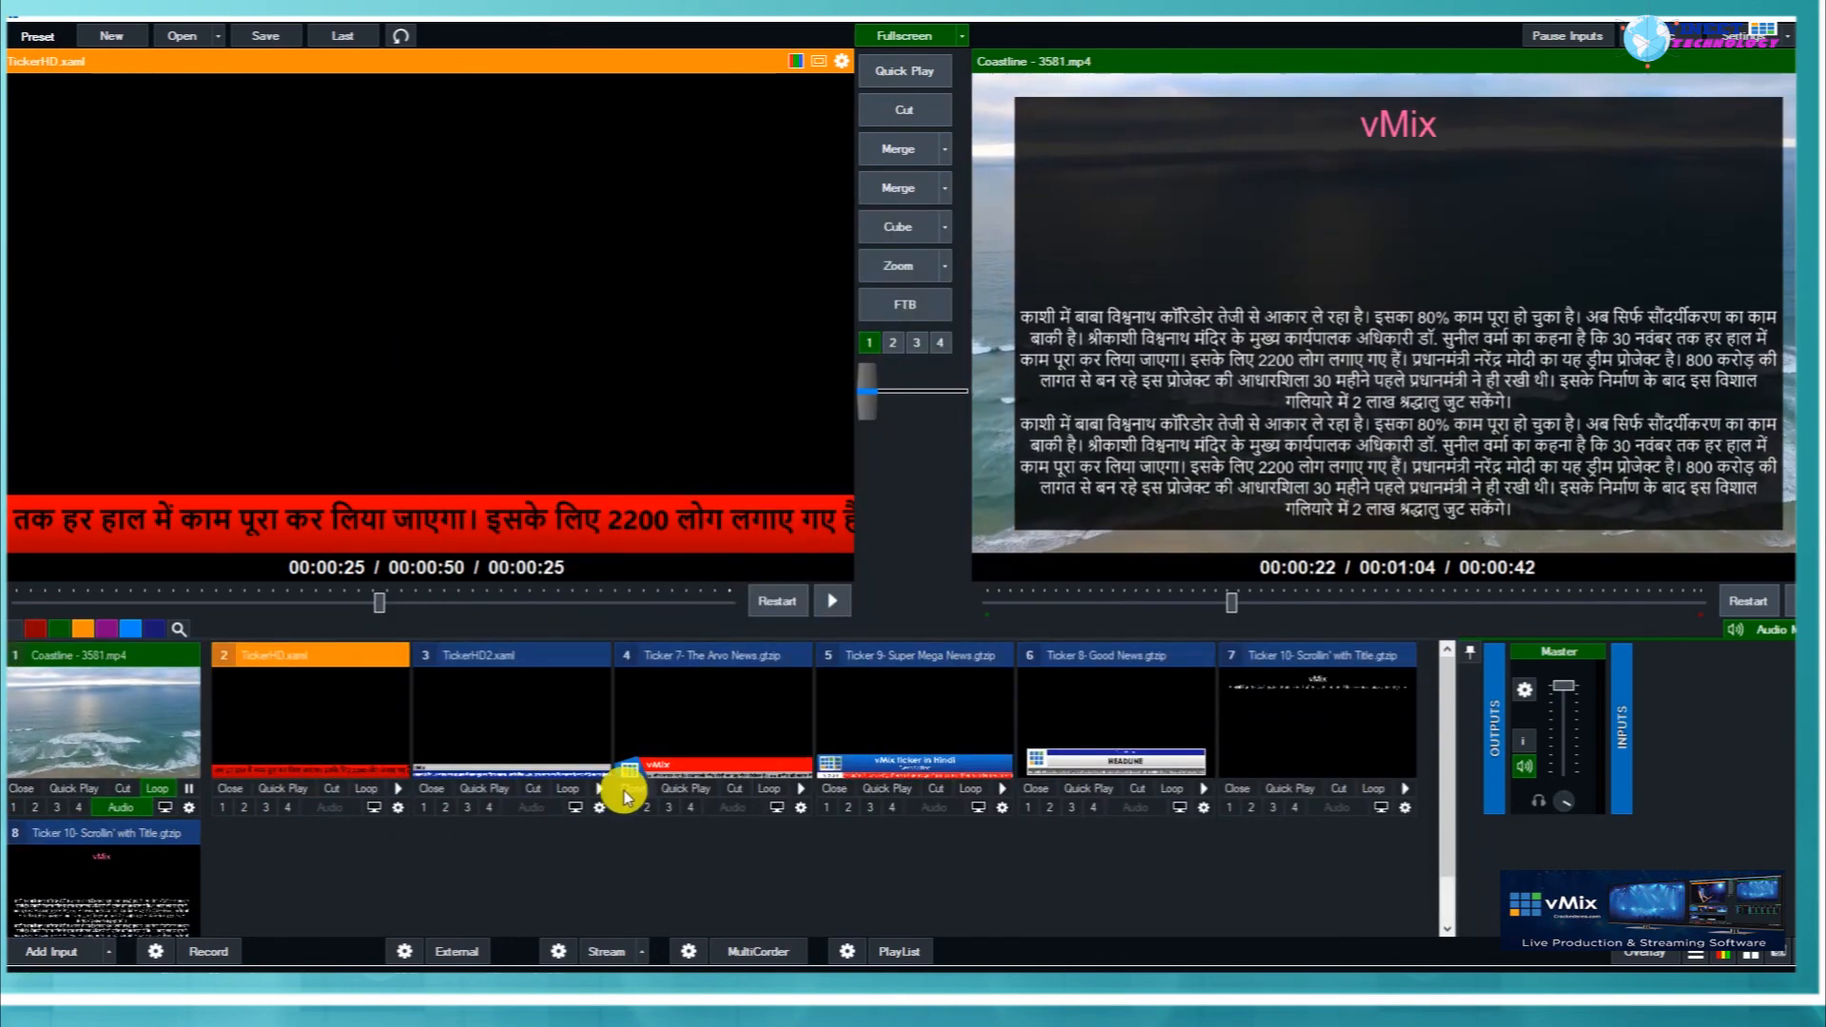
Show TickerHD2 and then Ticker 7 on overlay channel 1, and add Ticker 9 on overlay channel 2.
{"action": "left_click", "coordinate": [425, 809]}
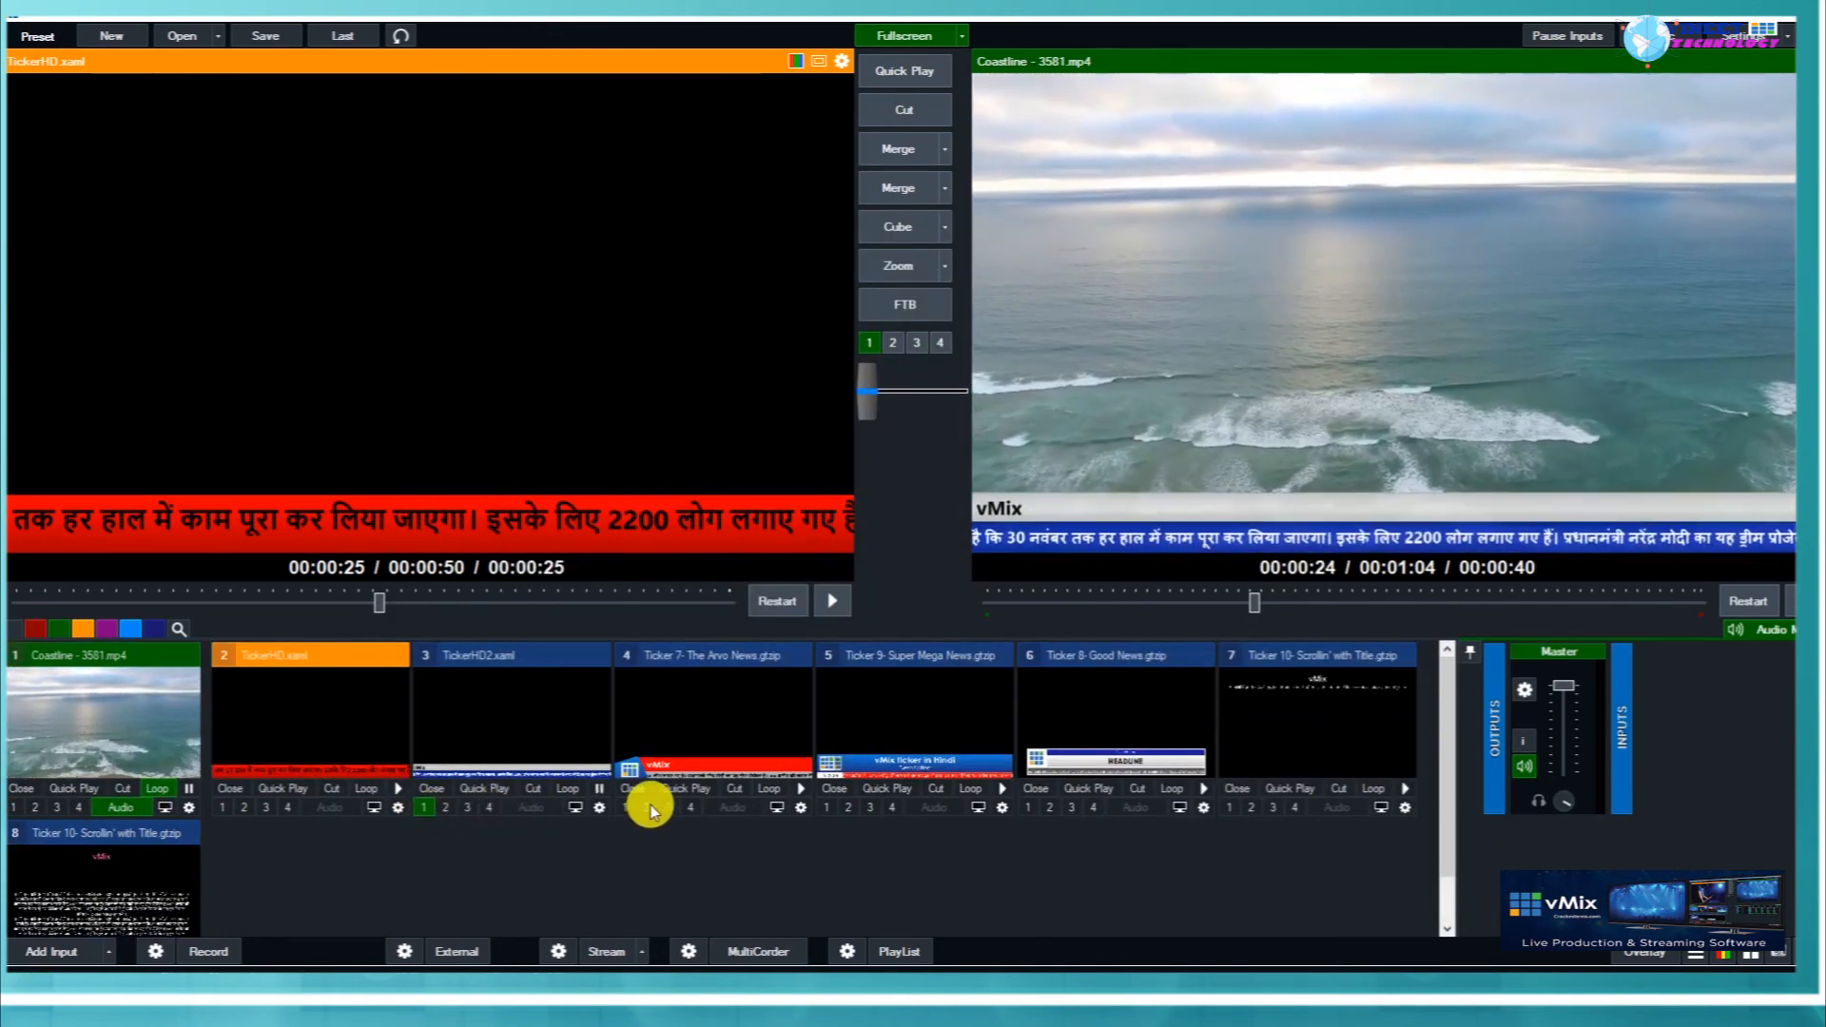
{"action": "left_click", "coordinate": [627, 808]}
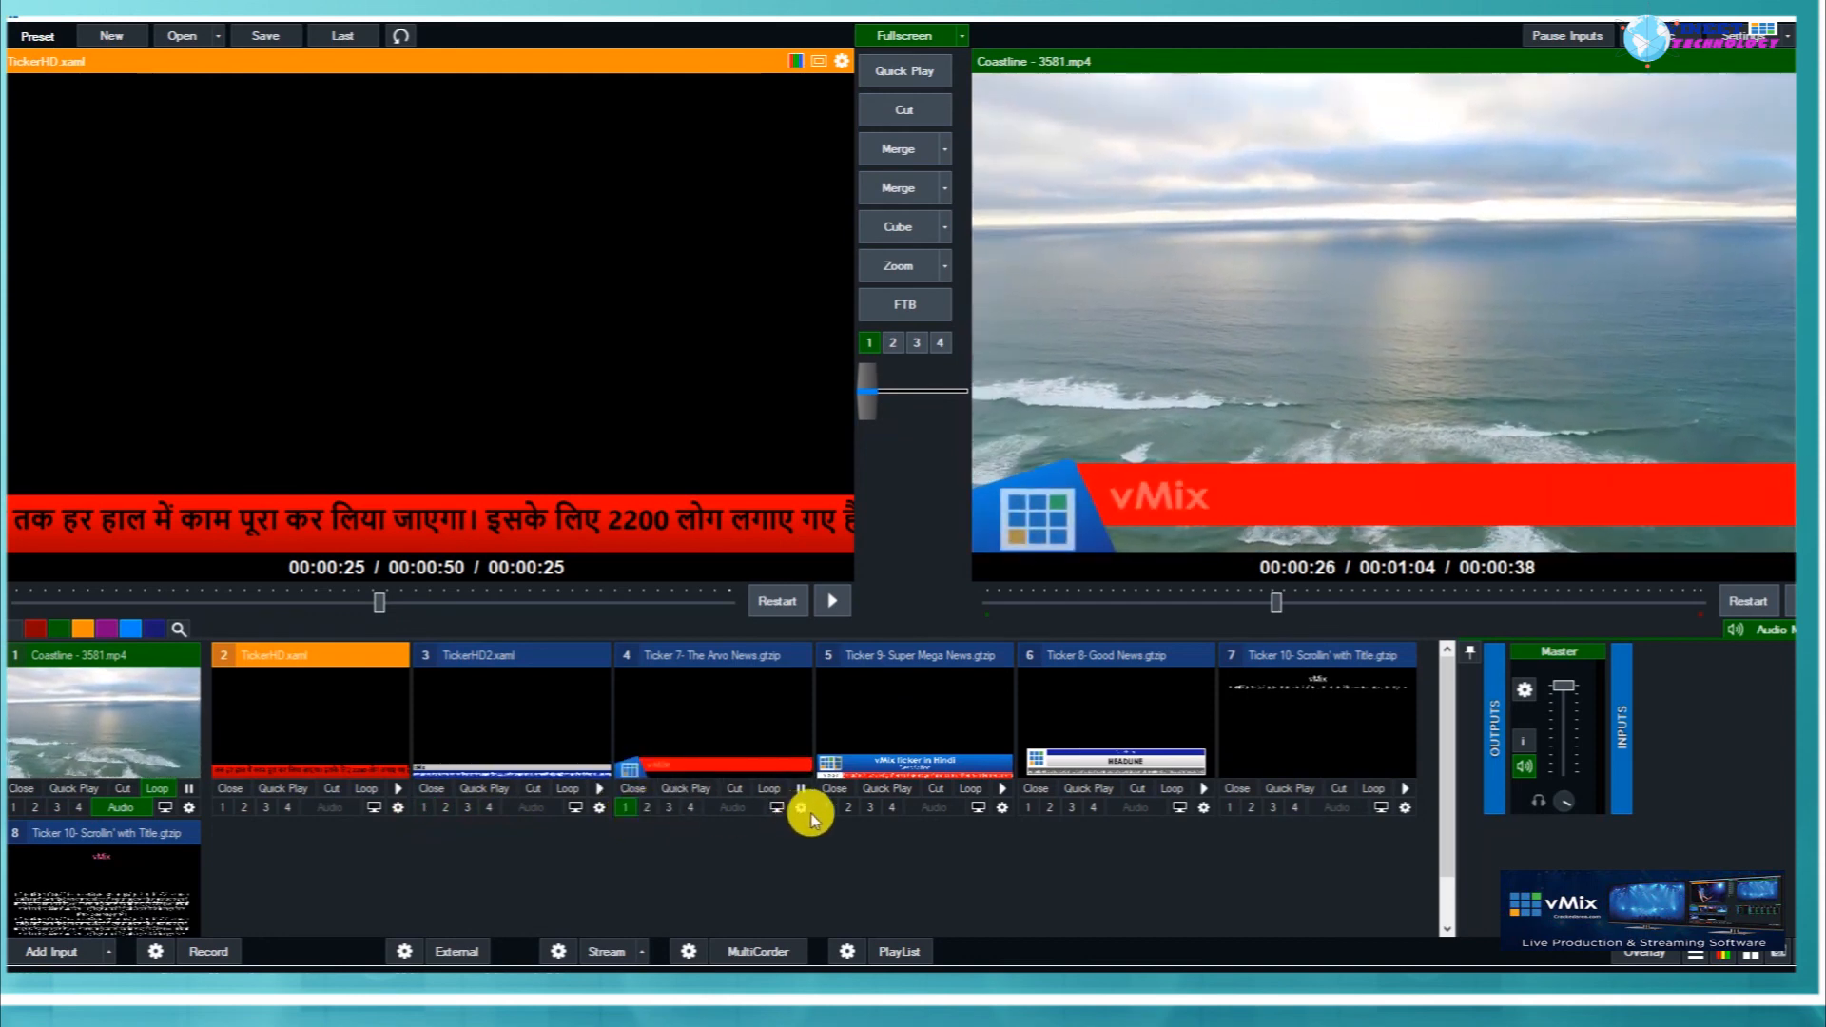
{"action": "left_click", "coordinate": [846, 808]}
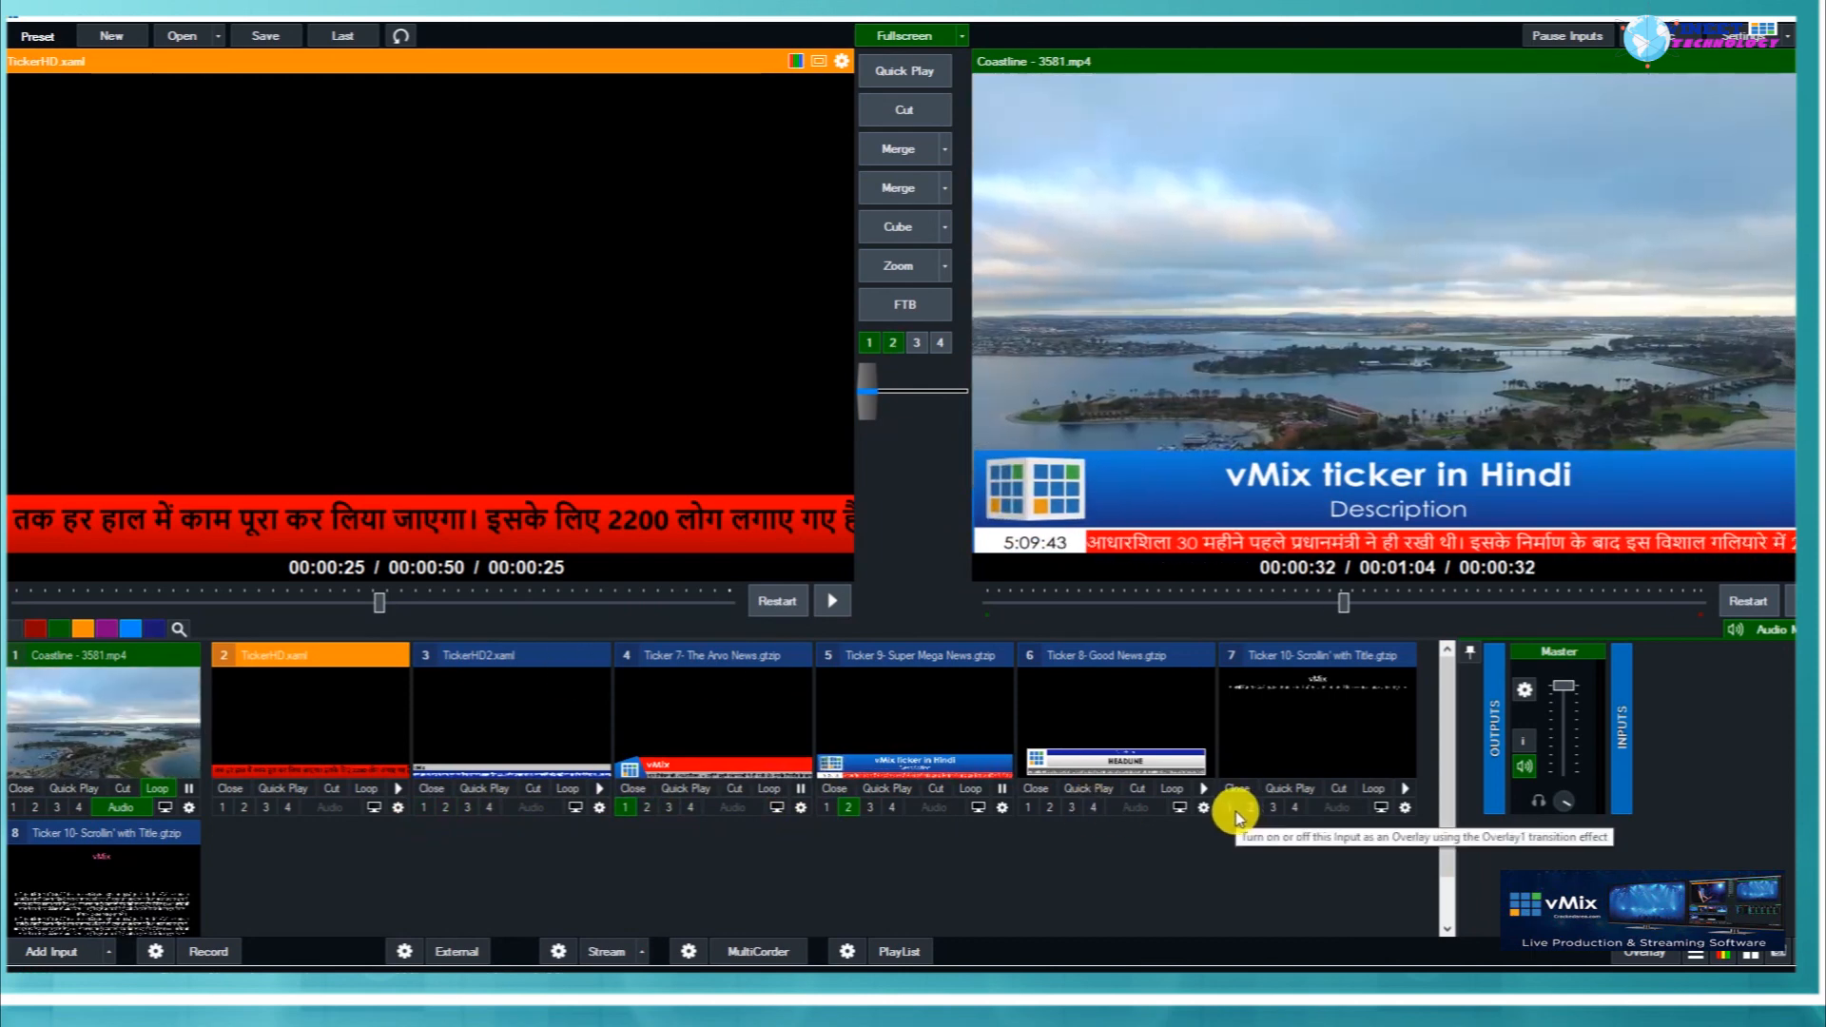
Switch overlay channel 1 to the red TickerHD ticker and take Ticker 9 off overlay channel 2.
{"action": "left_click", "coordinate": [1232, 808]}
{"action": "left_click", "coordinate": [222, 809]}
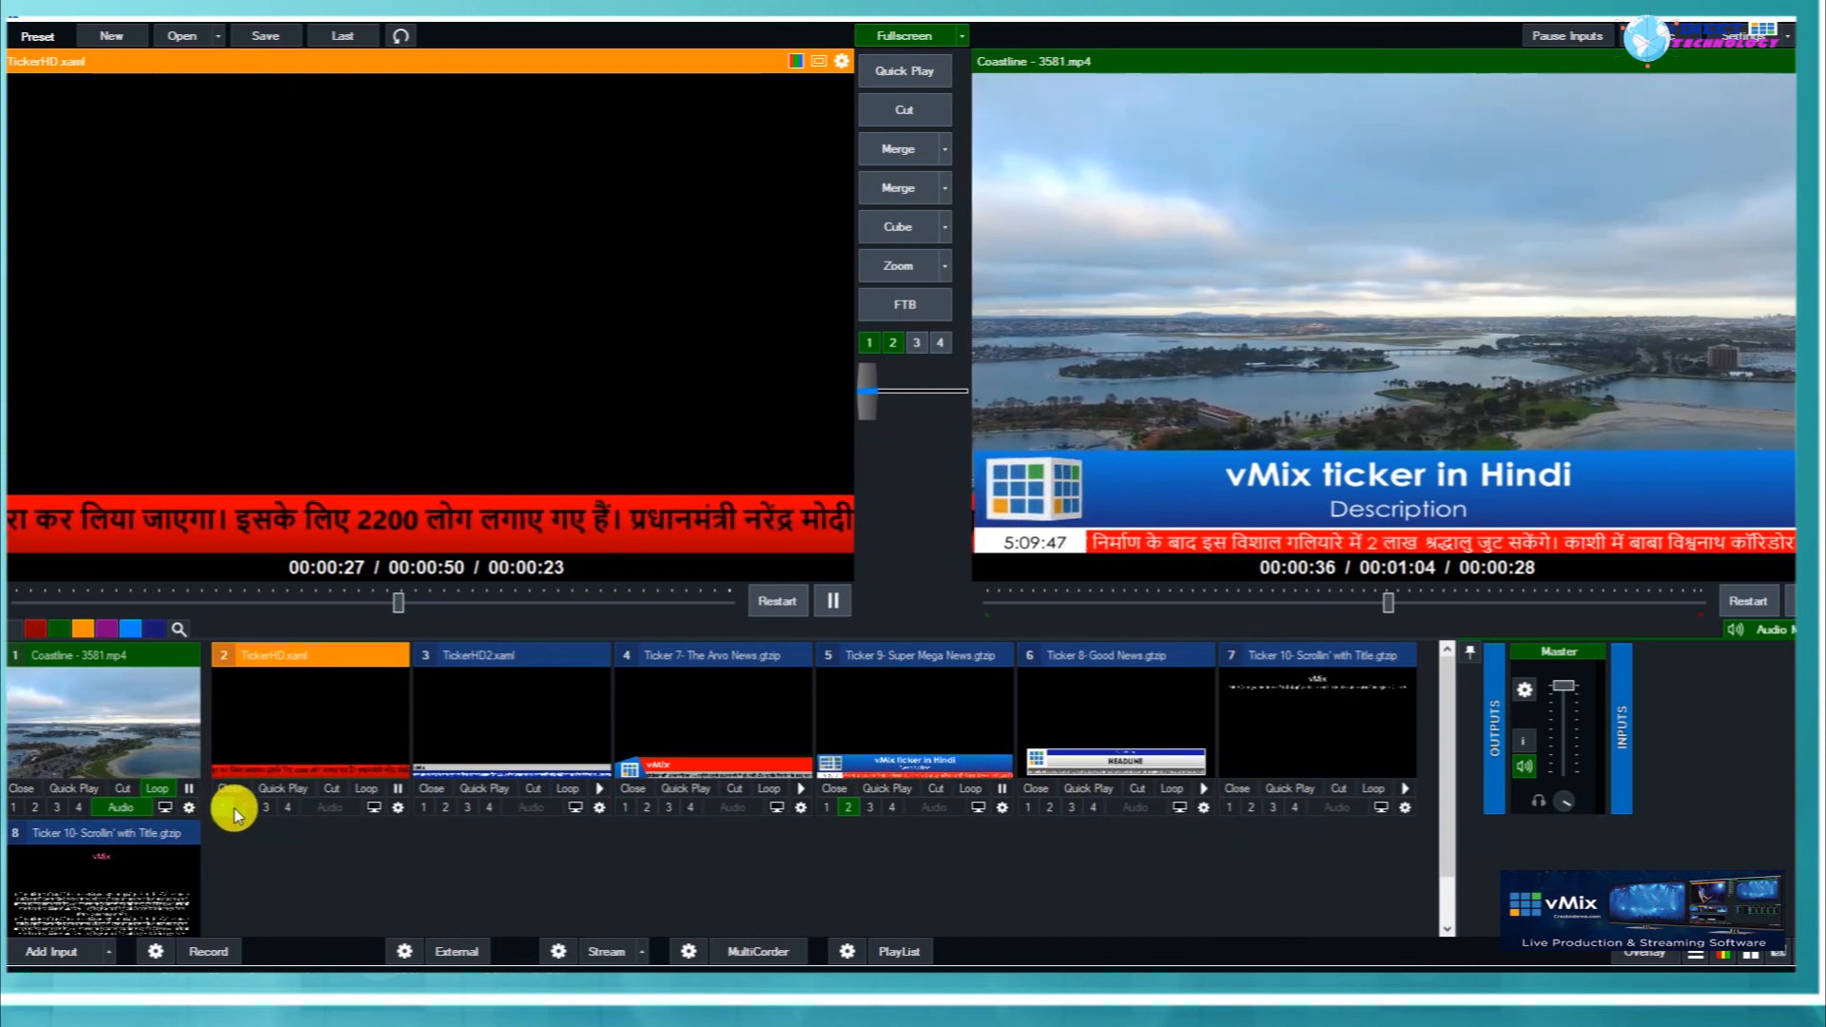
{"action": "left_click", "coordinate": [849, 809]}
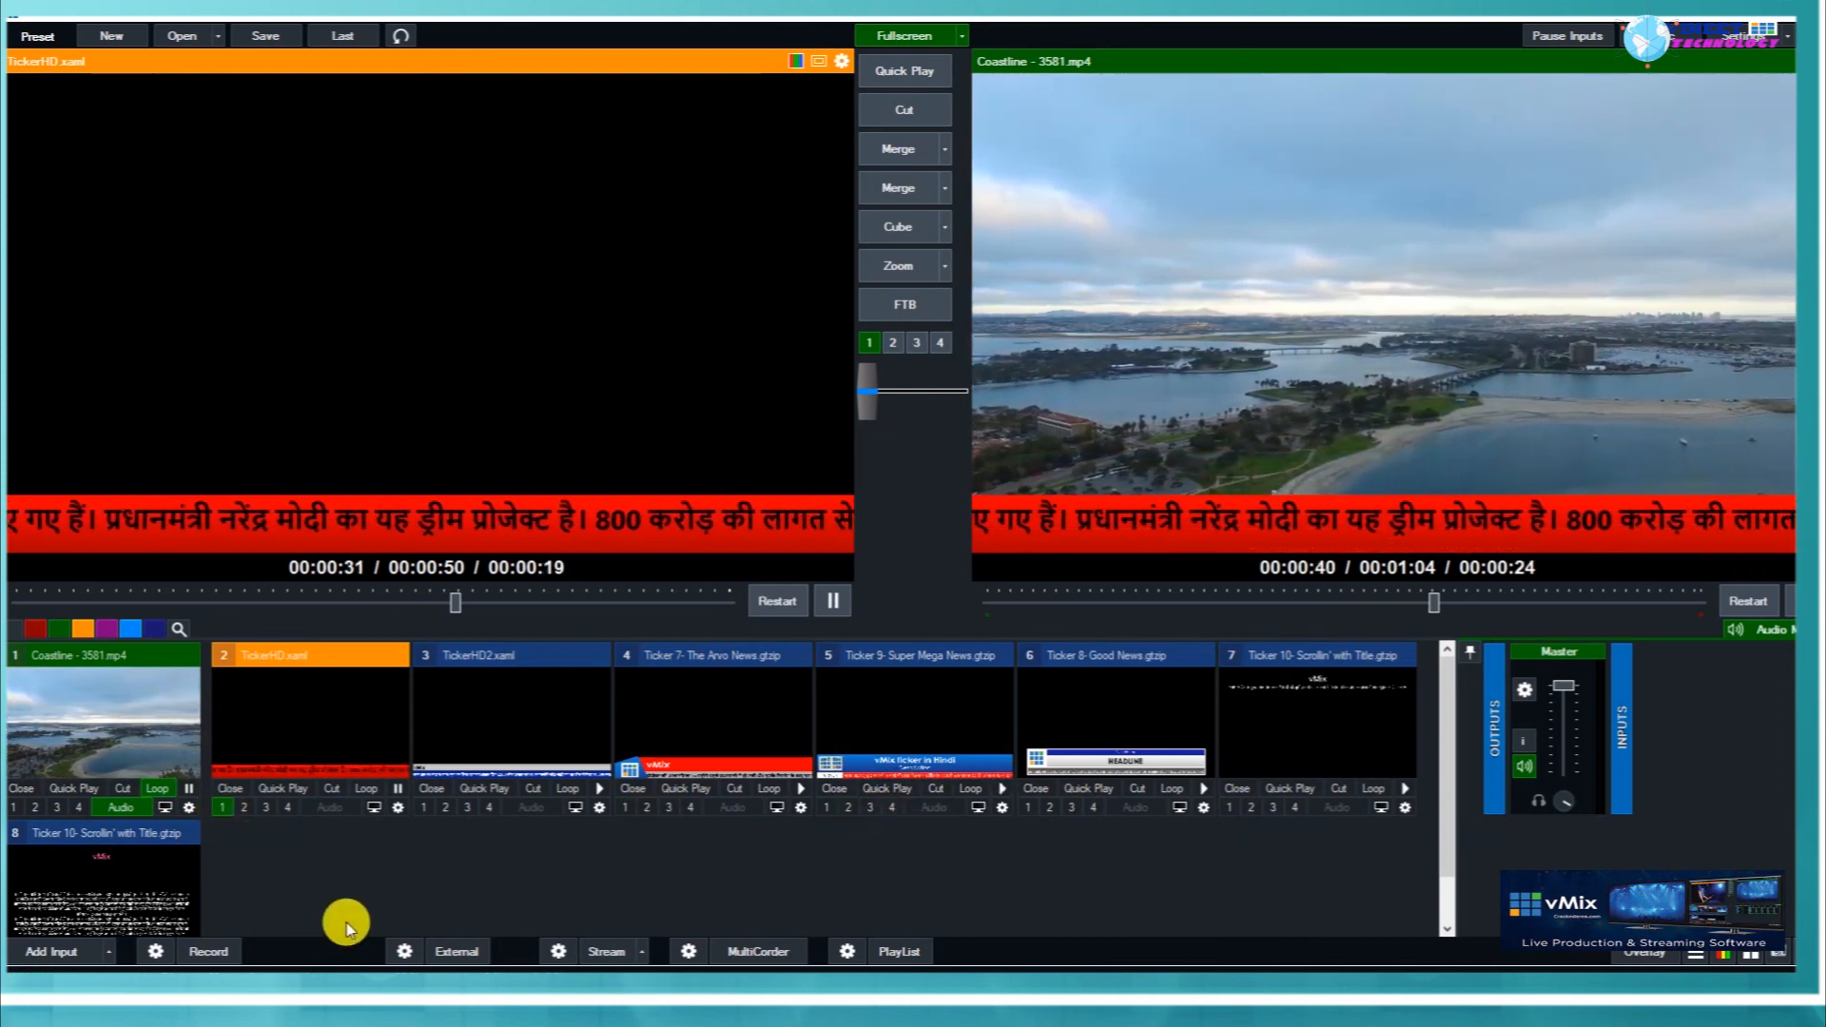